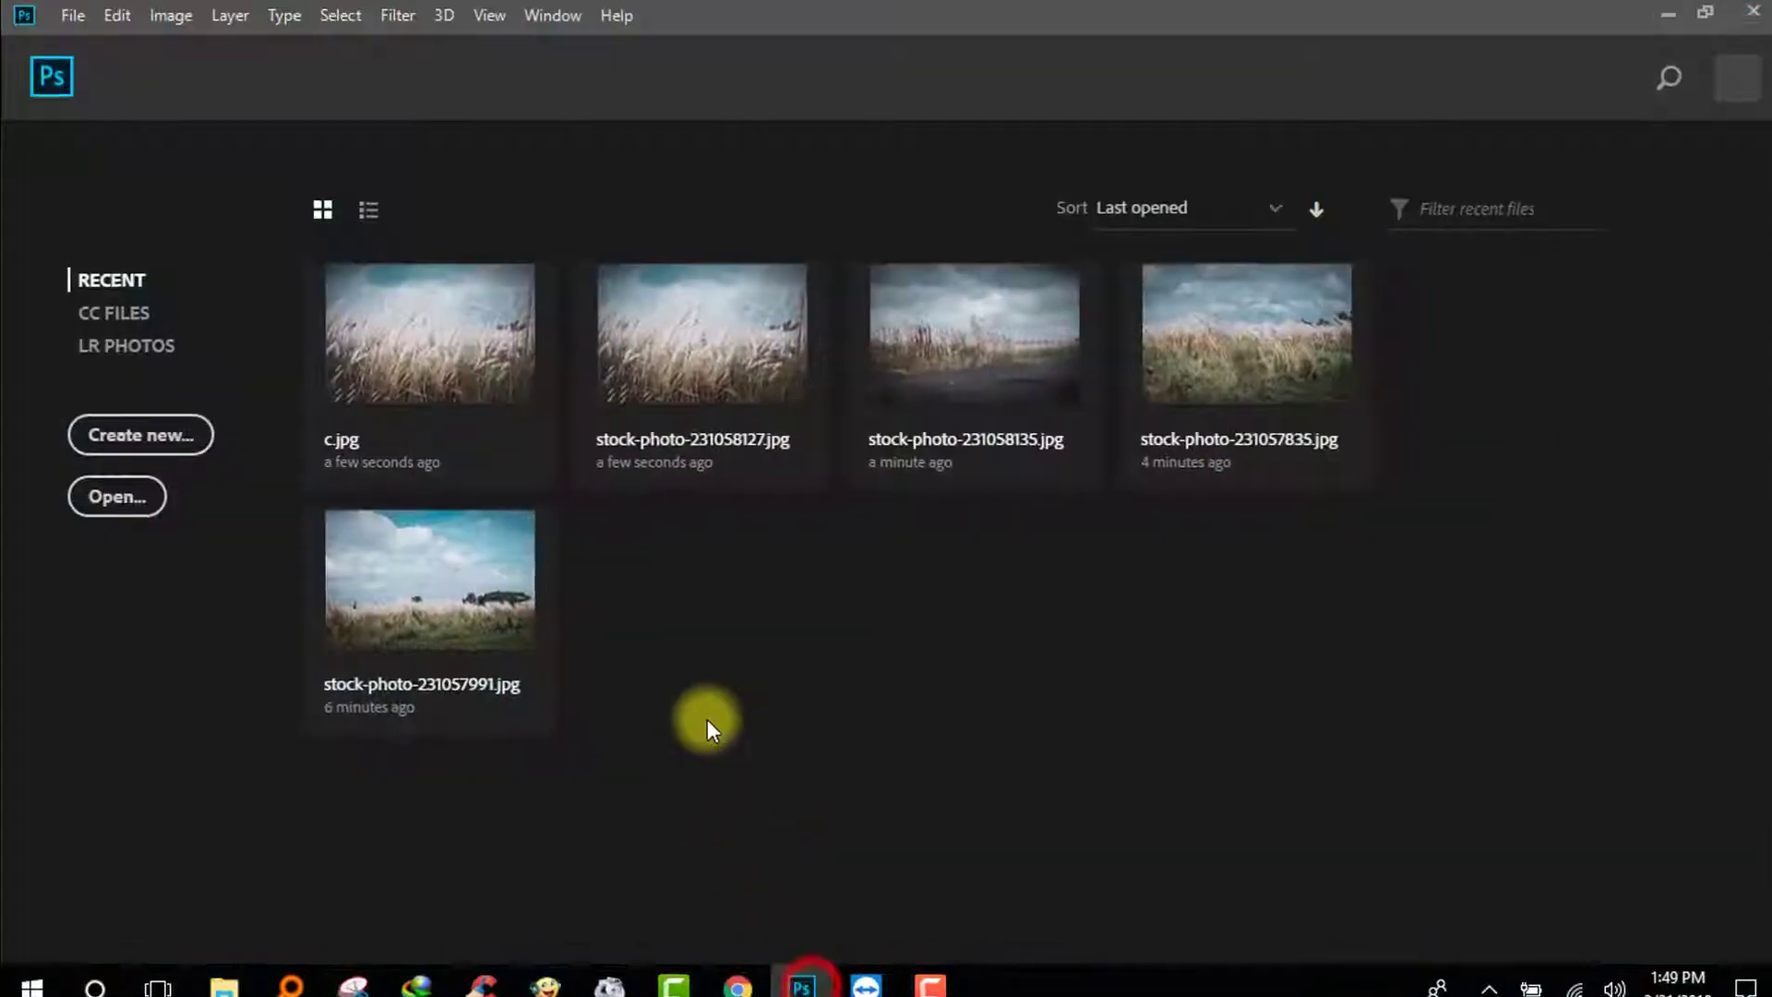
Step: Open the portrait image IMG_1393 from the Desktop
left_click(98, 25)
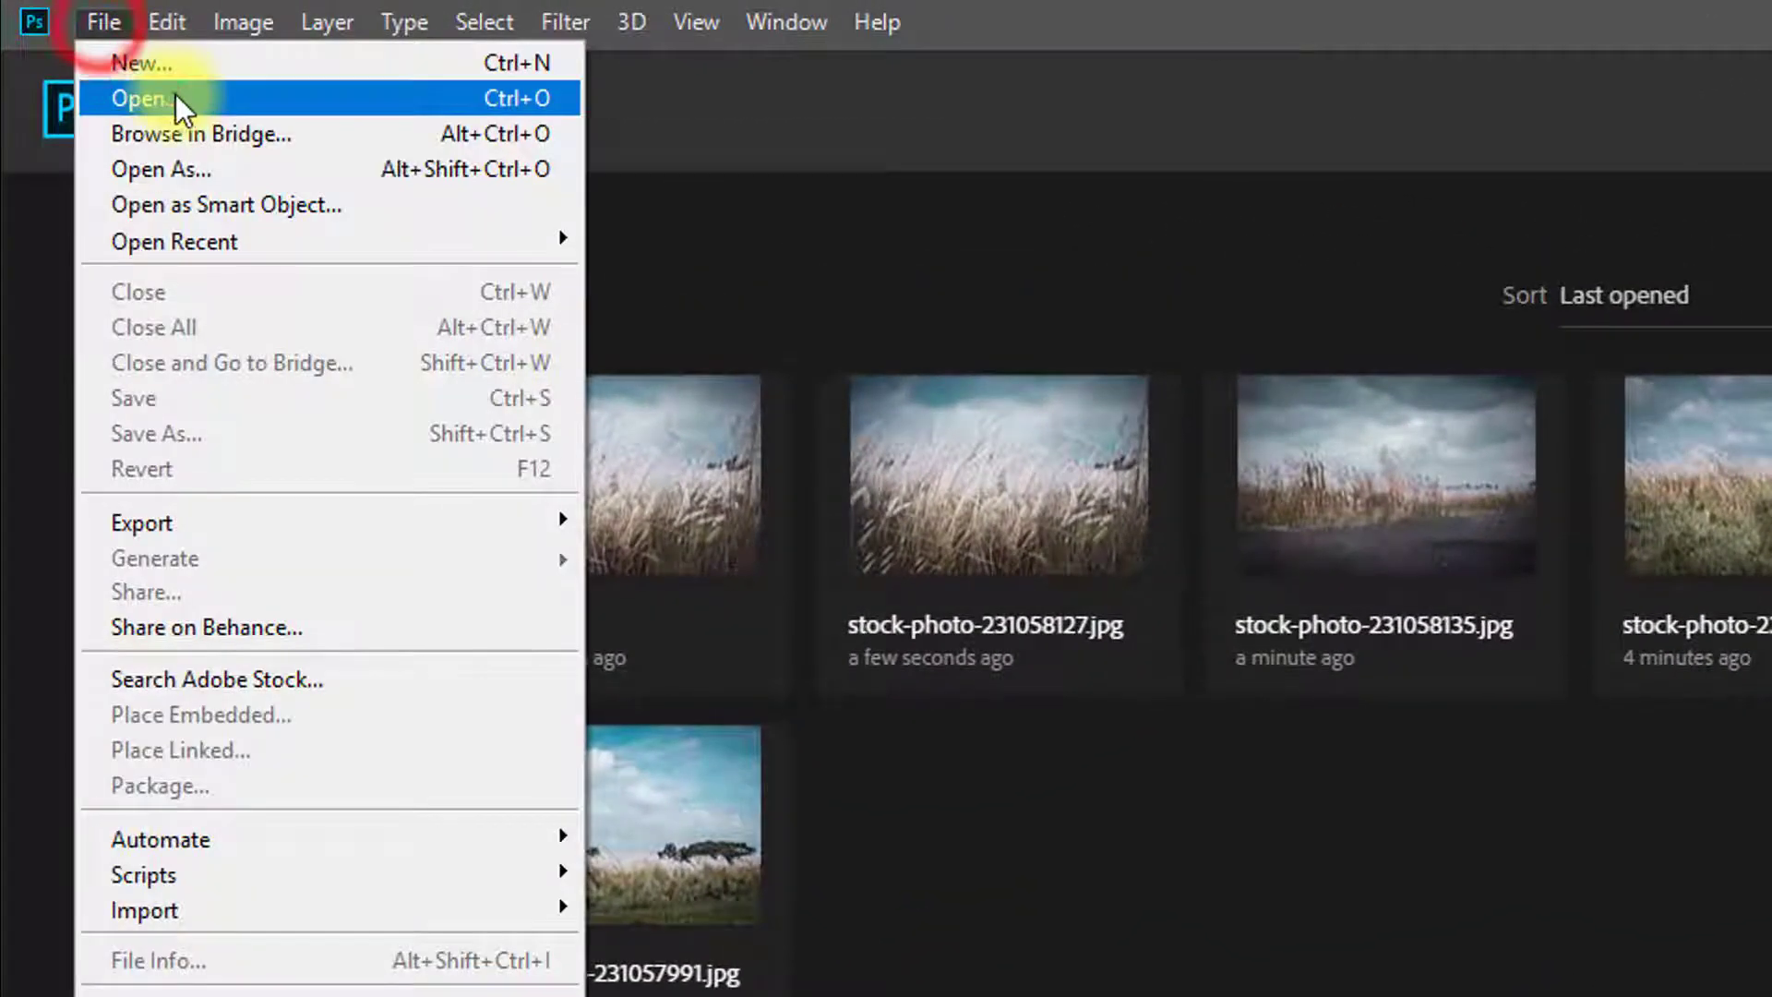
left_click(175, 98)
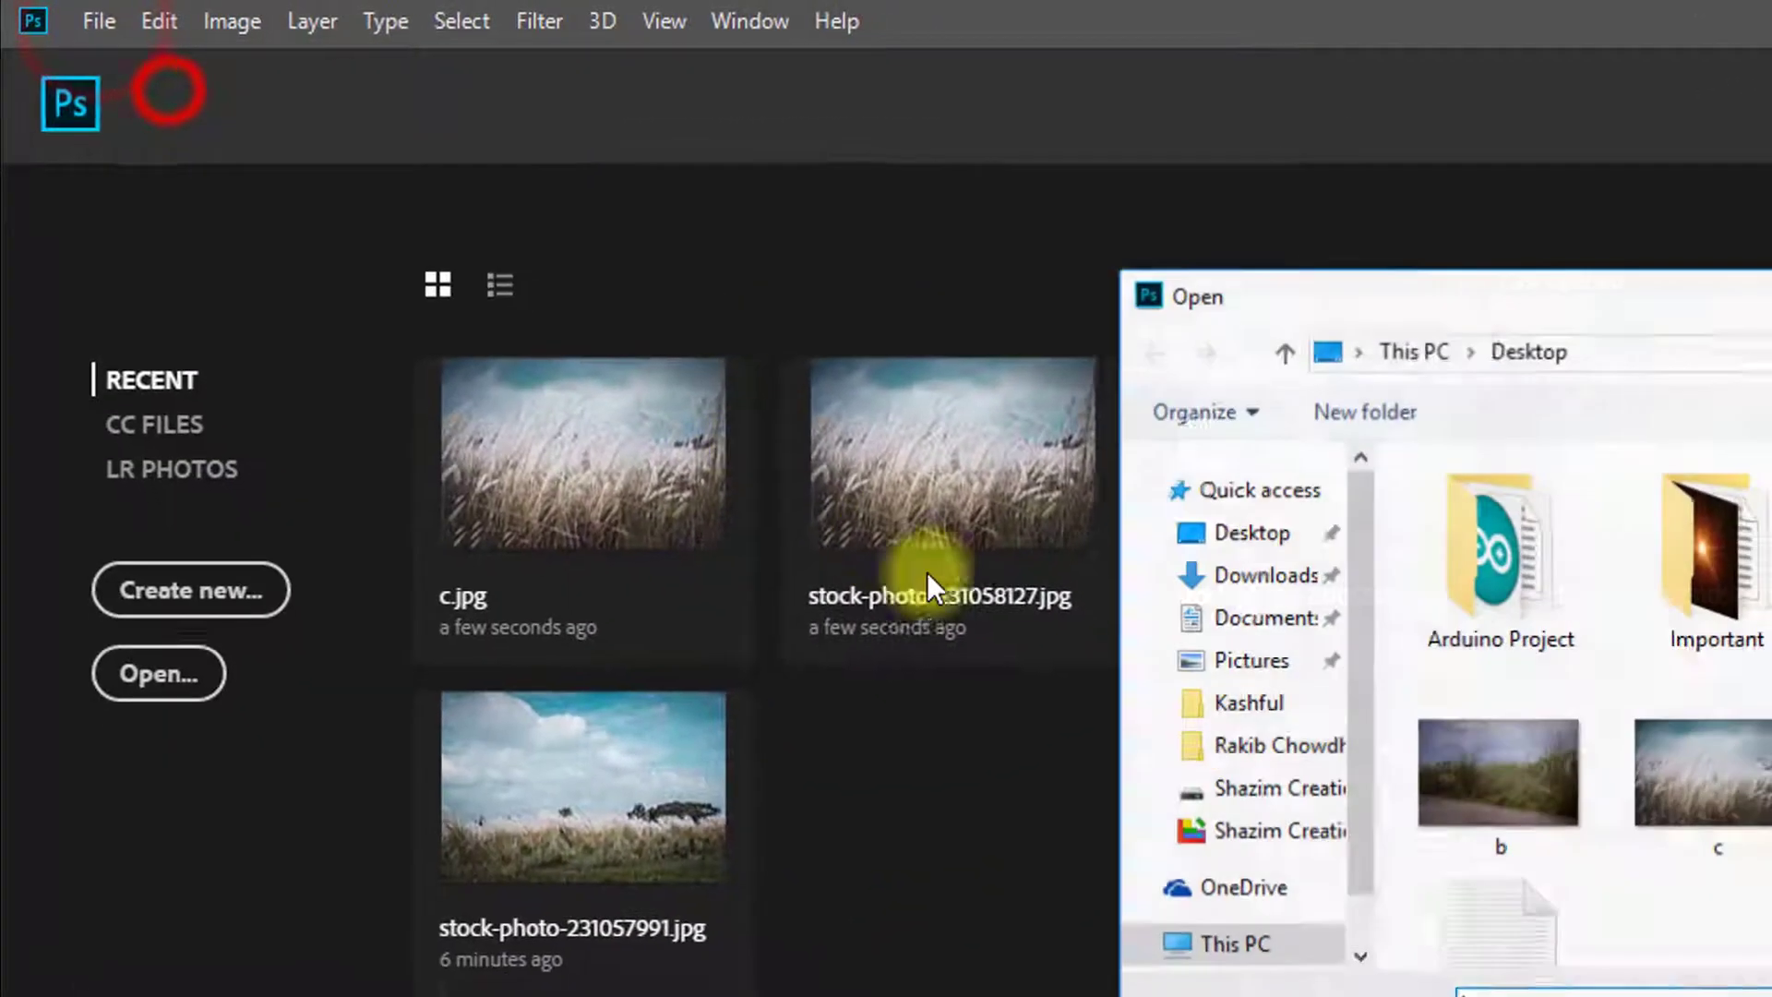
left_click(981, 414)
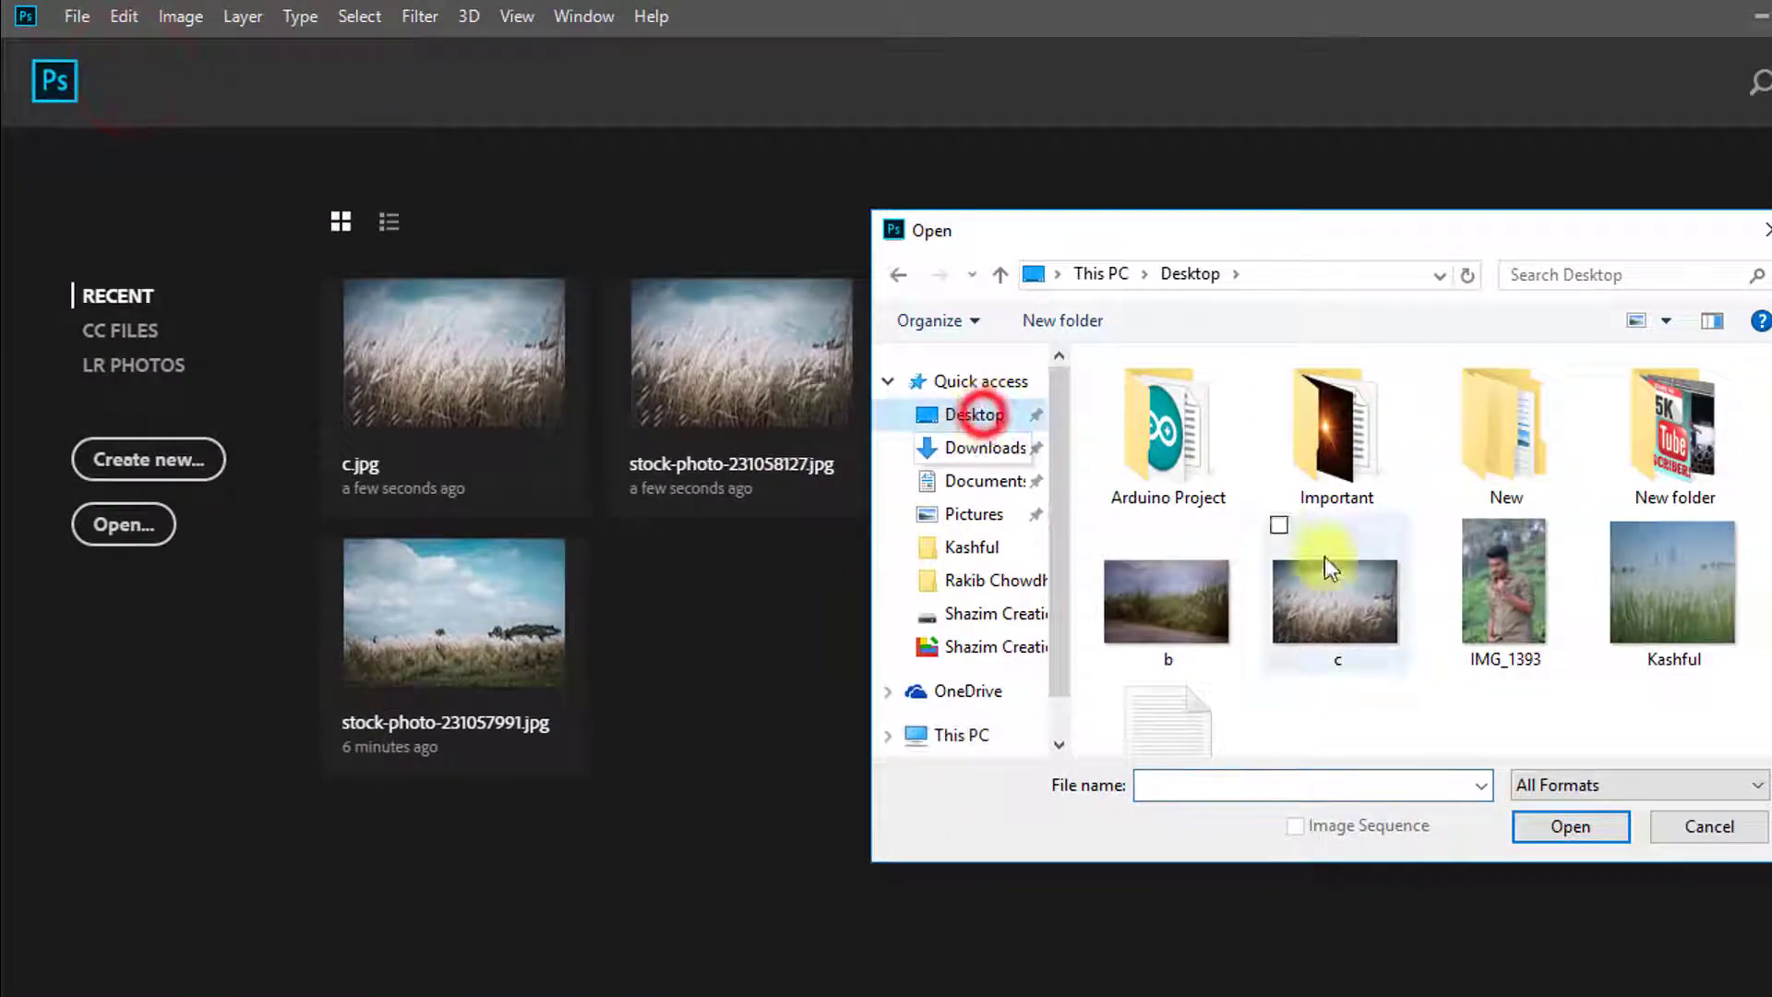
left_click(1560, 826)
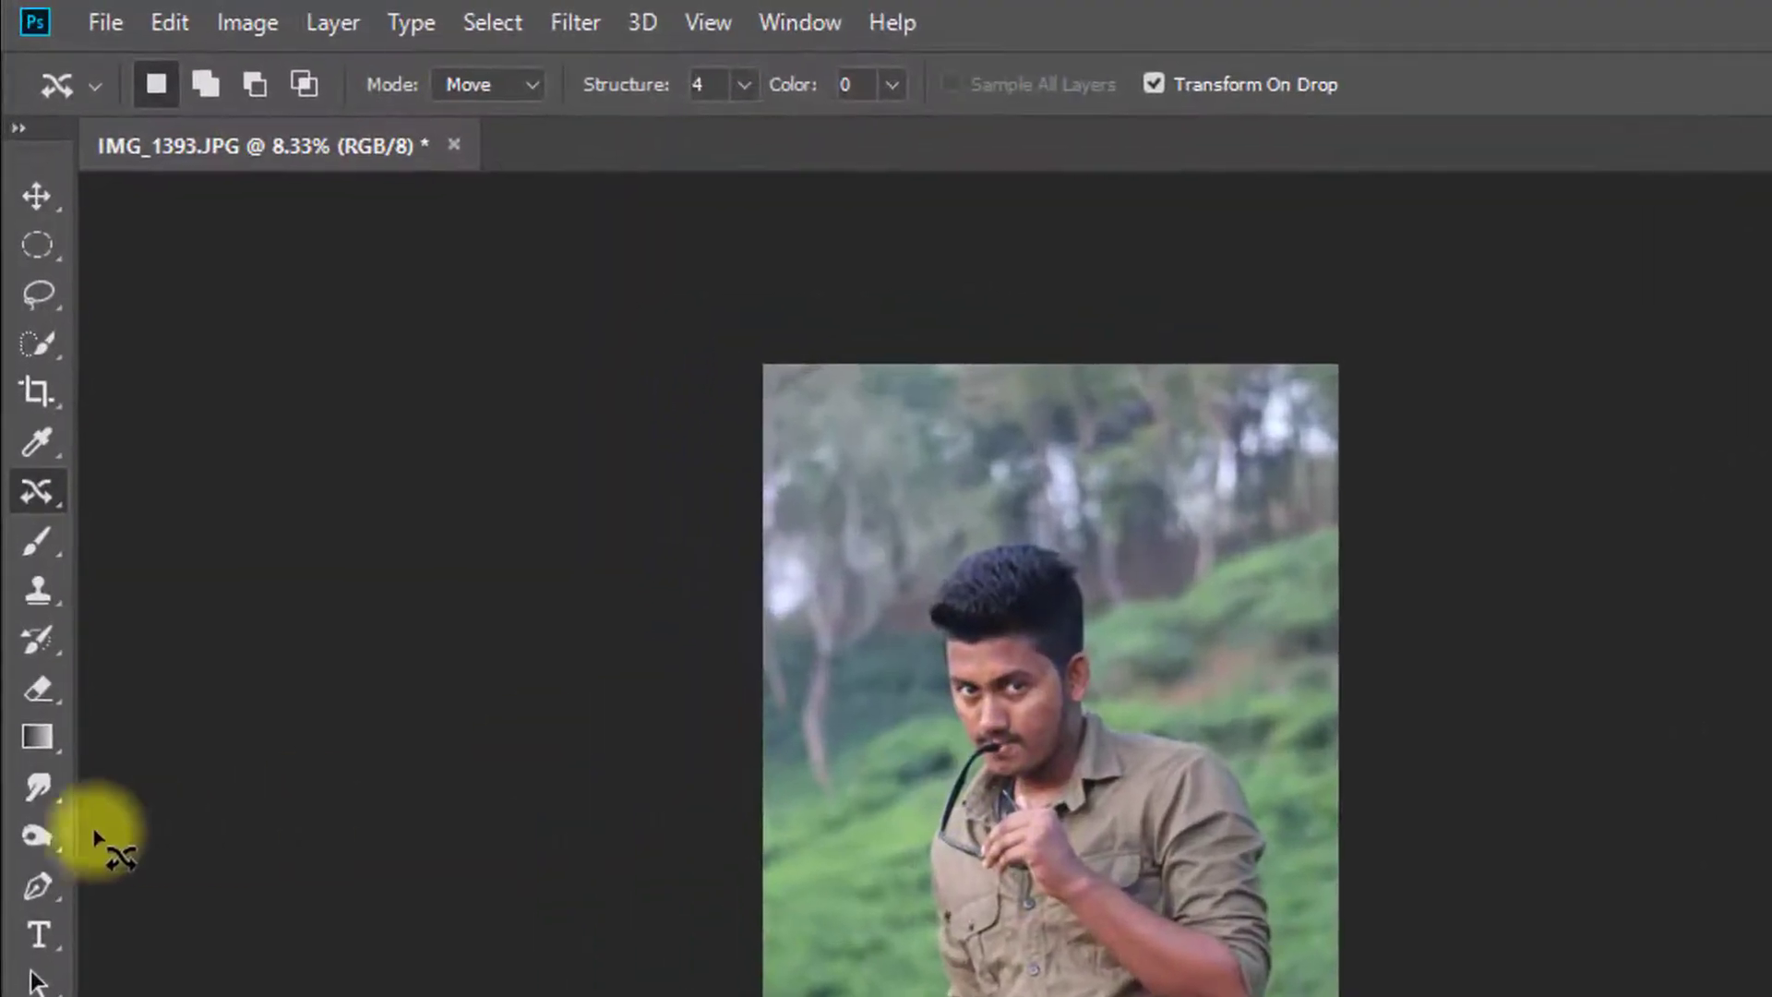
Step: Start a Pen tool path at the photo's left edge, beside the man's chest
right_click(38, 892)
left_click(202, 895)
scroll(892, 892, "up", 5)
left_click_drag(811, 991, 746, 823)
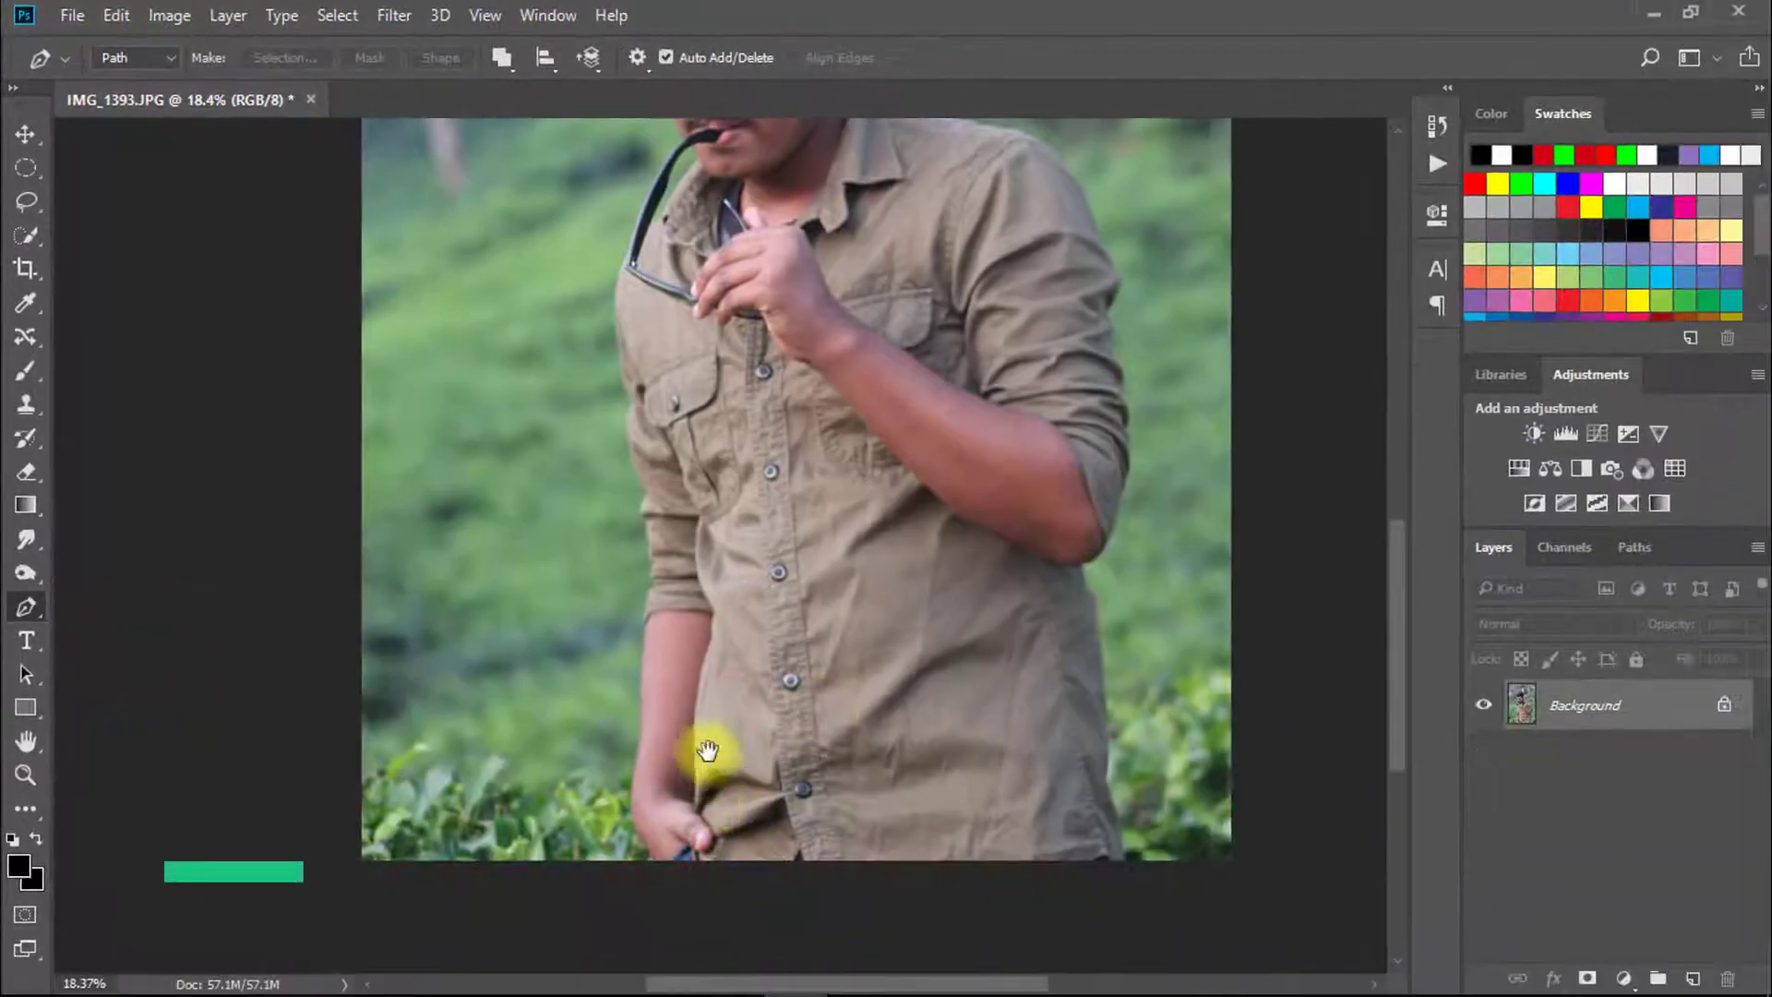
left_click_drag(707, 749, 832, 904)
left_click_drag(550, 712, 585, 716)
left_click(585, 514)
left_click(496, 506)
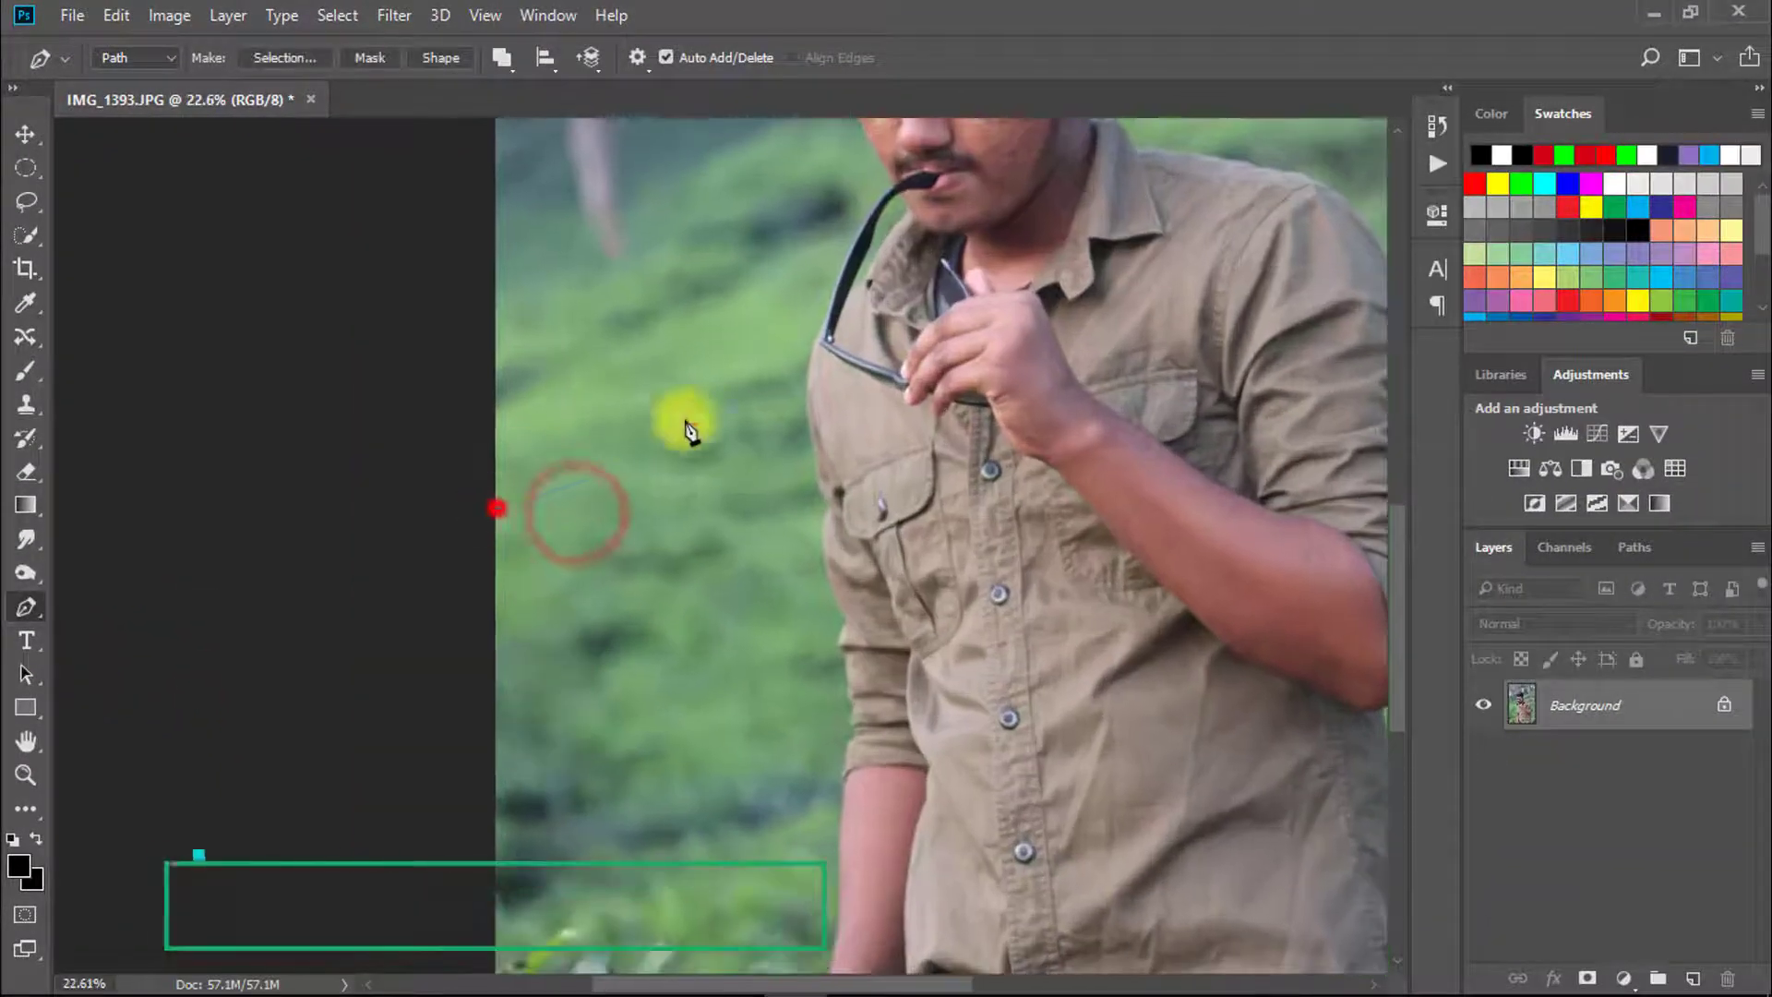
Step: Extend the path across the green background to the shirt and up along the outer edge of the sunglasses
left_click_drag(734, 420, 805, 407)
left_click_drag(802, 376, 903, 362)
left_click_drag(742, 411, 724, 531)
scroll(784, 531, "up", 3)
left_click(785, 524)
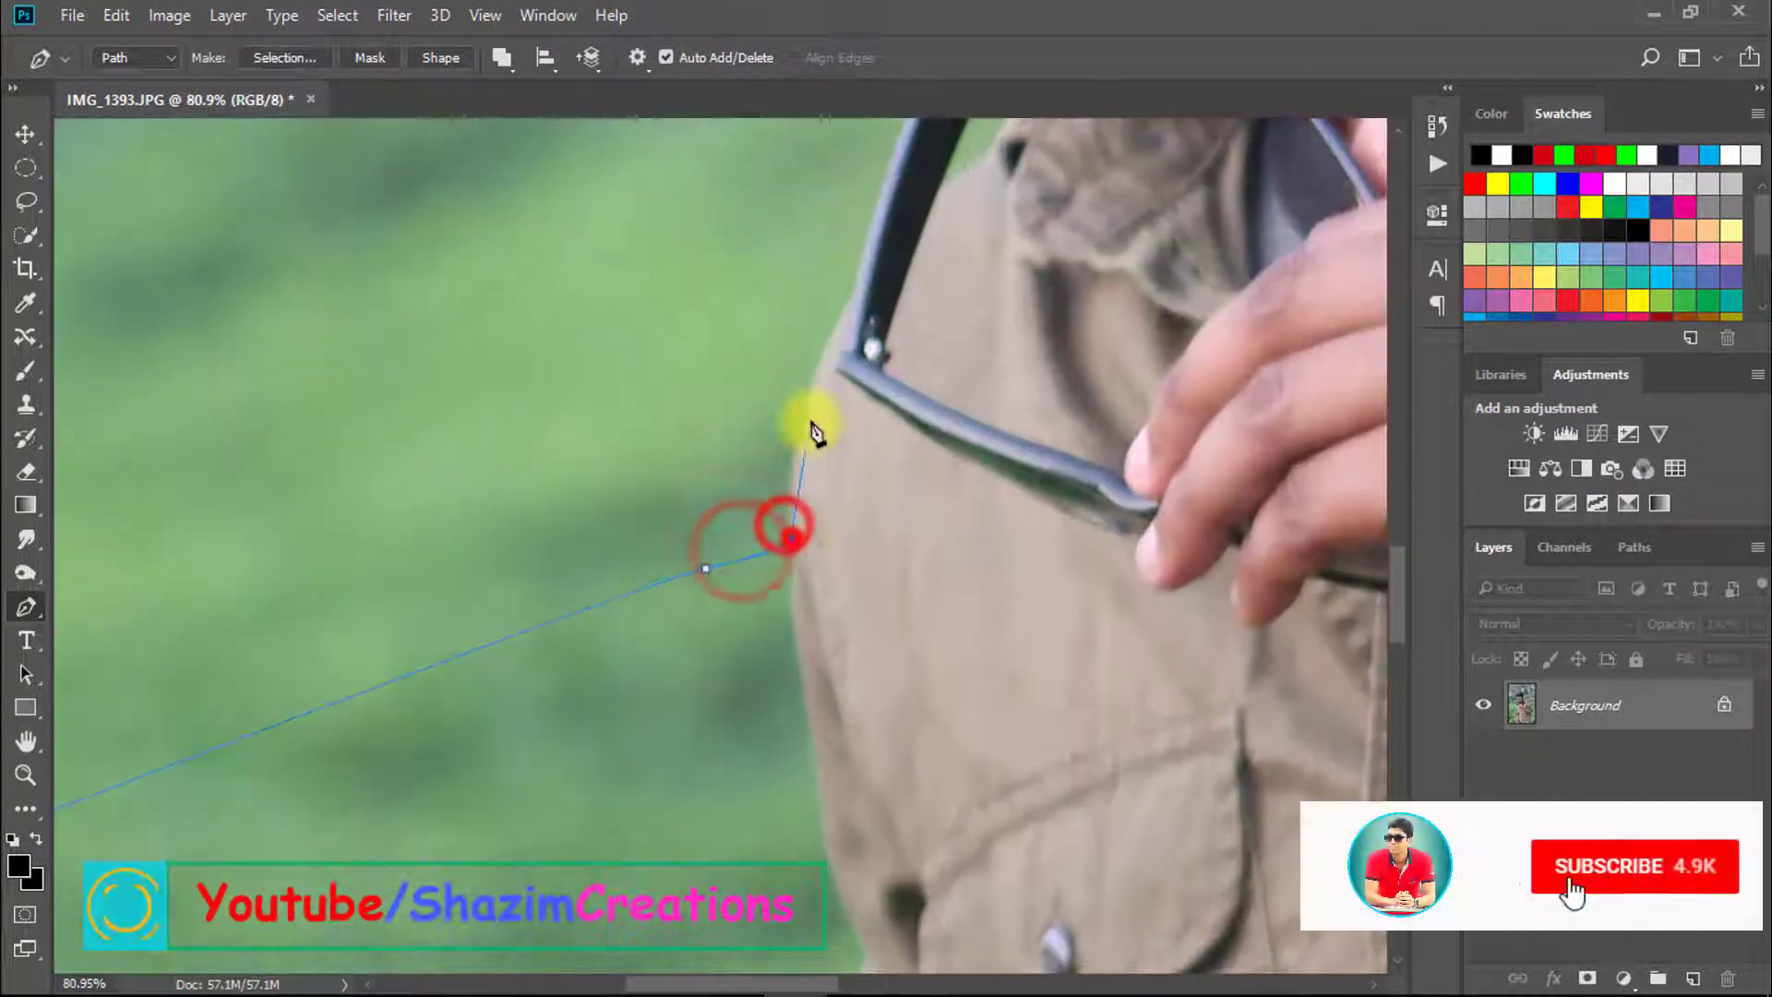
left_click(800, 431)
left_click(826, 341)
left_click_drag(850, 274, 756, 541)
left_click(776, 542)
Step: Trace the path up the side of the face and over the front and top of the hair
left_click_drag(557, 233, 645, 744)
left_click_drag(545, 394, 570, 637)
left_click_drag(538, 505, 518, 404)
left_click_drag(518, 404, 532, 565)
left_click_drag(527, 492, 514, 468)
left_click_drag(514, 468, 544, 738)
scroll(544, 554, "down", 4)
left_click_drag(701, 316, 531, 280)
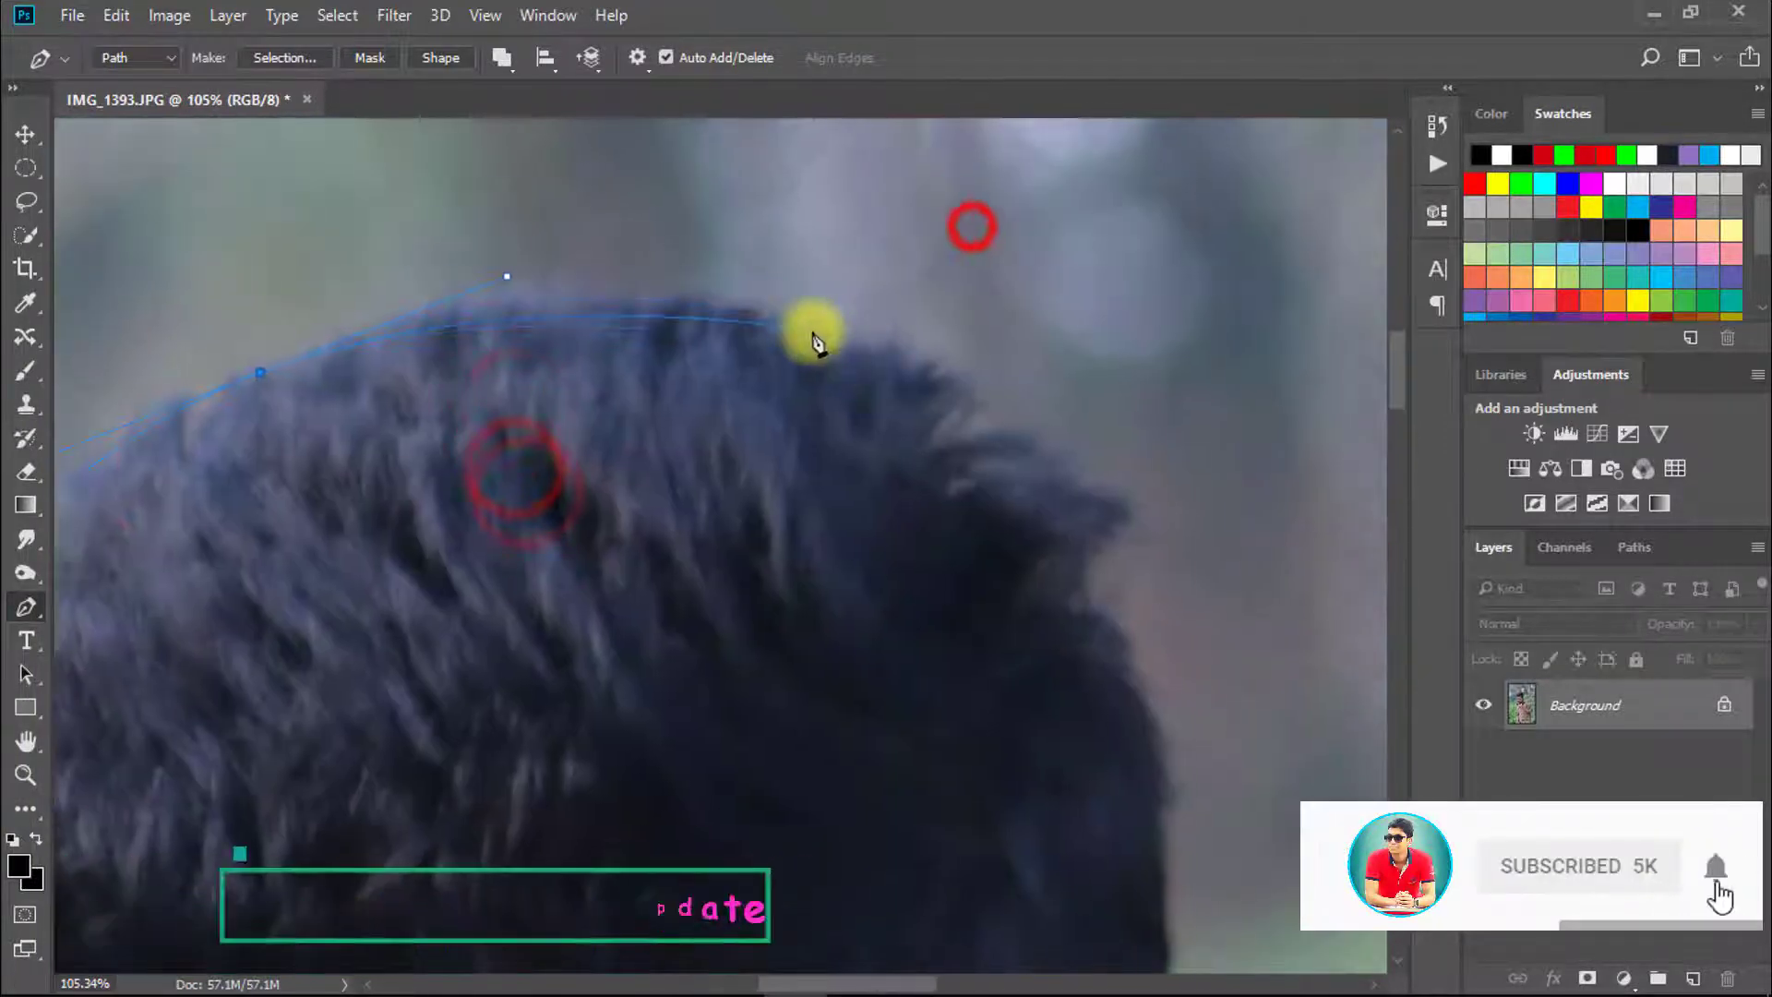
Step: Continue the path around the back of the hair and down past the ear to the neck
left_click_drag(815, 324, 941, 369)
left_click_drag(1032, 450, 917, 312)
left_click(964, 312)
left_click_drag(929, 389, 962, 433)
left_click_drag(977, 466, 960, 303)
left_click_drag(980, 391, 984, 466)
Step: Trace the path along the shirt collar and the top of the shoulder with curved anchor points
scroll(974, 801, "up", 4)
left_click_drag(976, 775, 798, 437)
left_click(728, 479)
left_click(538, 533)
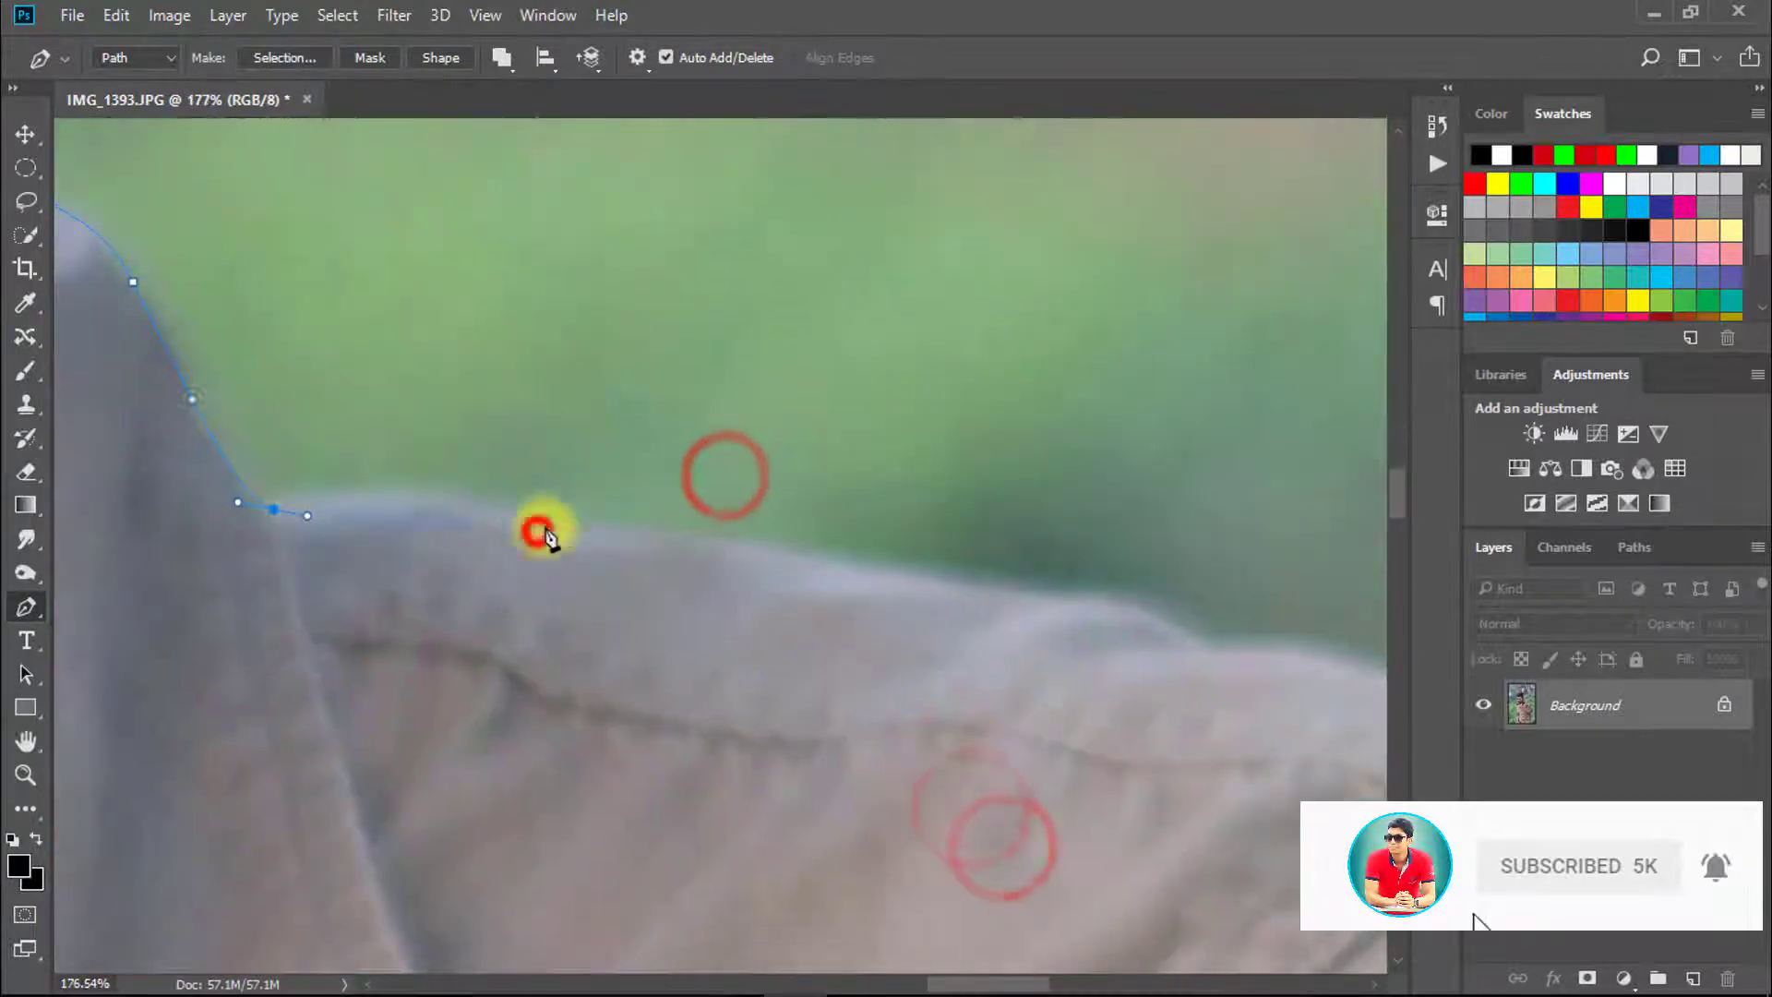
left_click_drag(484, 508, 561, 523)
left_click_drag(649, 535, 681, 537)
left_click_drag(878, 565, 909, 570)
left_click_drag(1095, 598, 1131, 604)
left_click_drag(1178, 633, 1203, 651)
left_click_drag(1235, 656, 976, 517)
left_click_drag(997, 529, 526, 301)
left_click_drag(675, 307, 716, 311)
left_click_drag(805, 353, 849, 377)
scroll(960, 452, "down", 10)
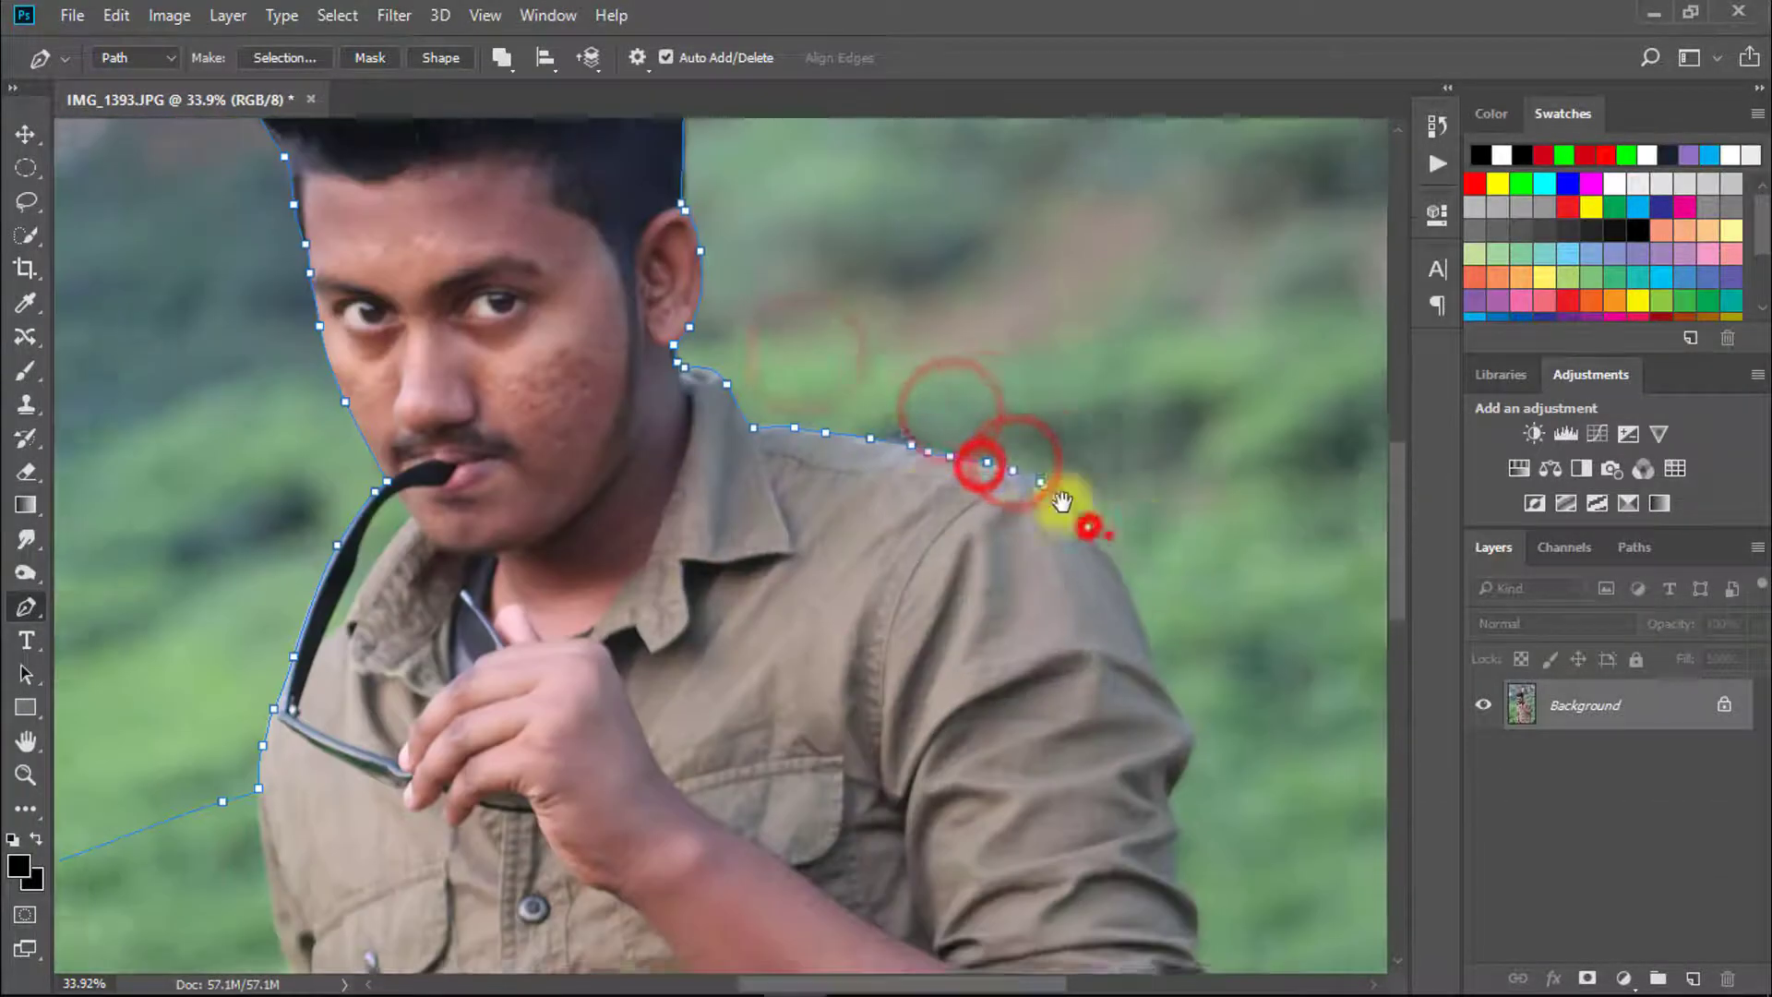
Step: Run the path out to the photo's right edge, around both upper corners, and close it at the starting point
left_click_drag(976, 395, 1093, 365)
left_click_drag(1099, 360, 1004, 534)
left_click(834, 144)
left_click_drag(732, 238, 1108, 439)
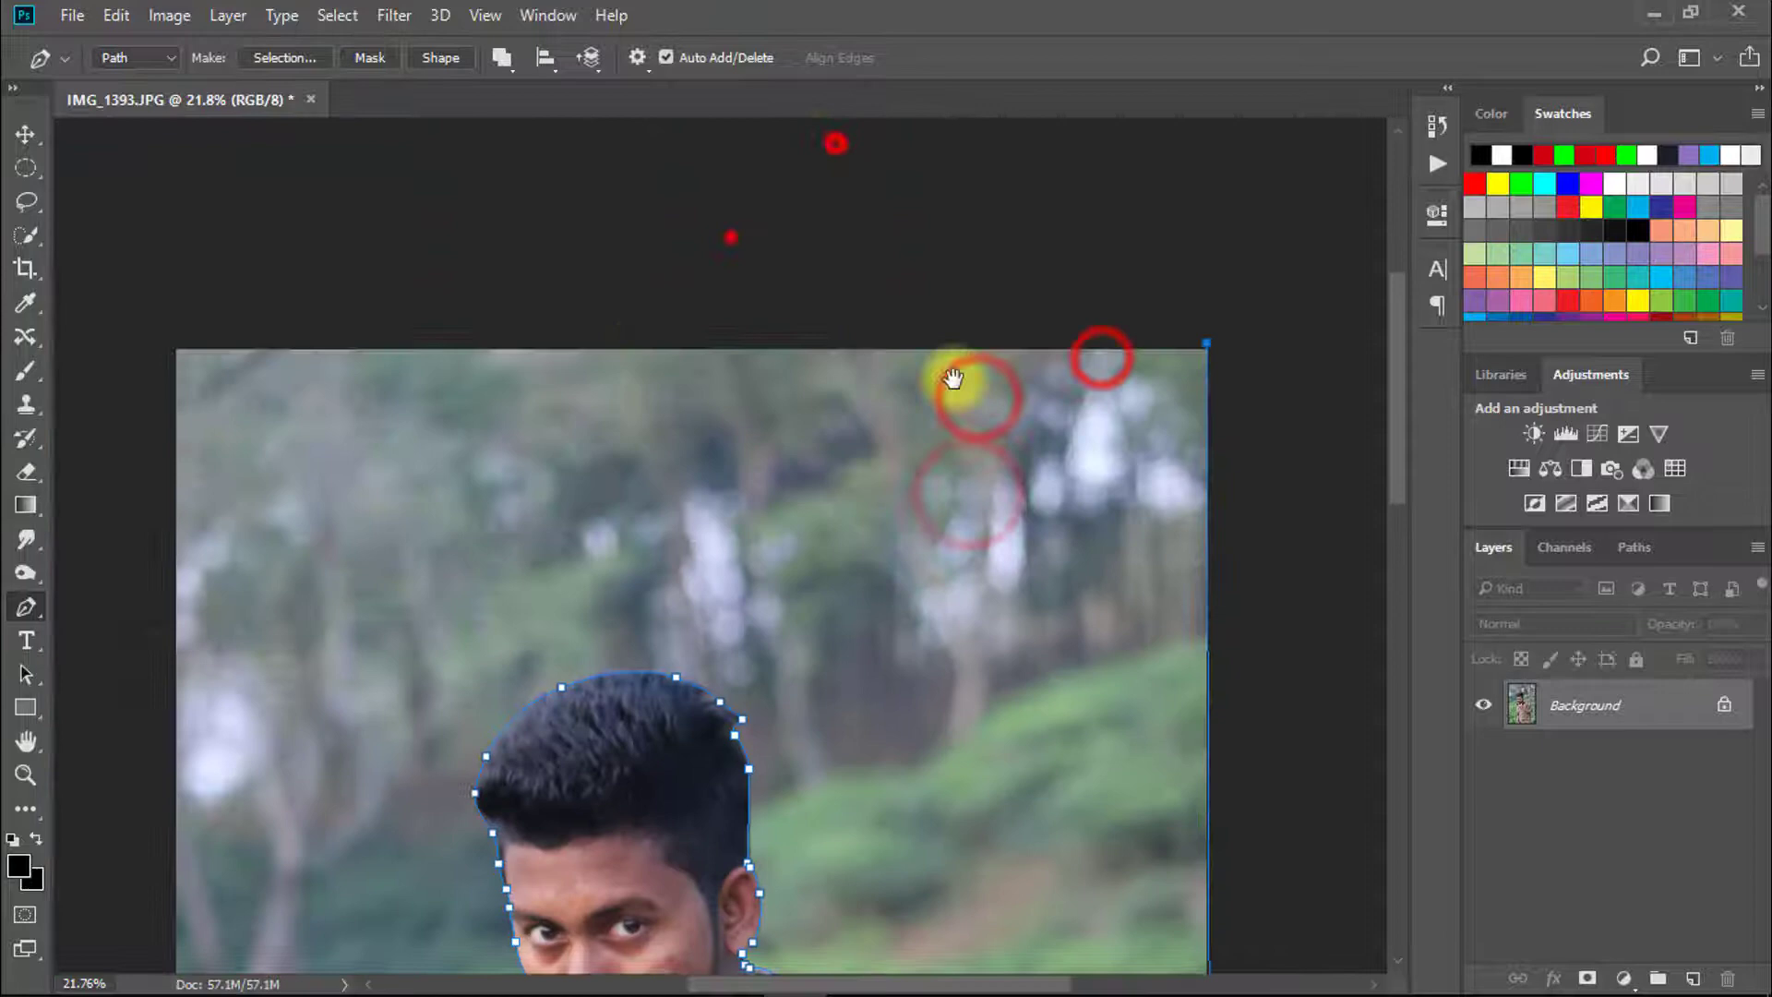
left_click(179, 349)
left_click_drag(185, 434, 657, 61)
left_click_drag(643, 738, 607, 475)
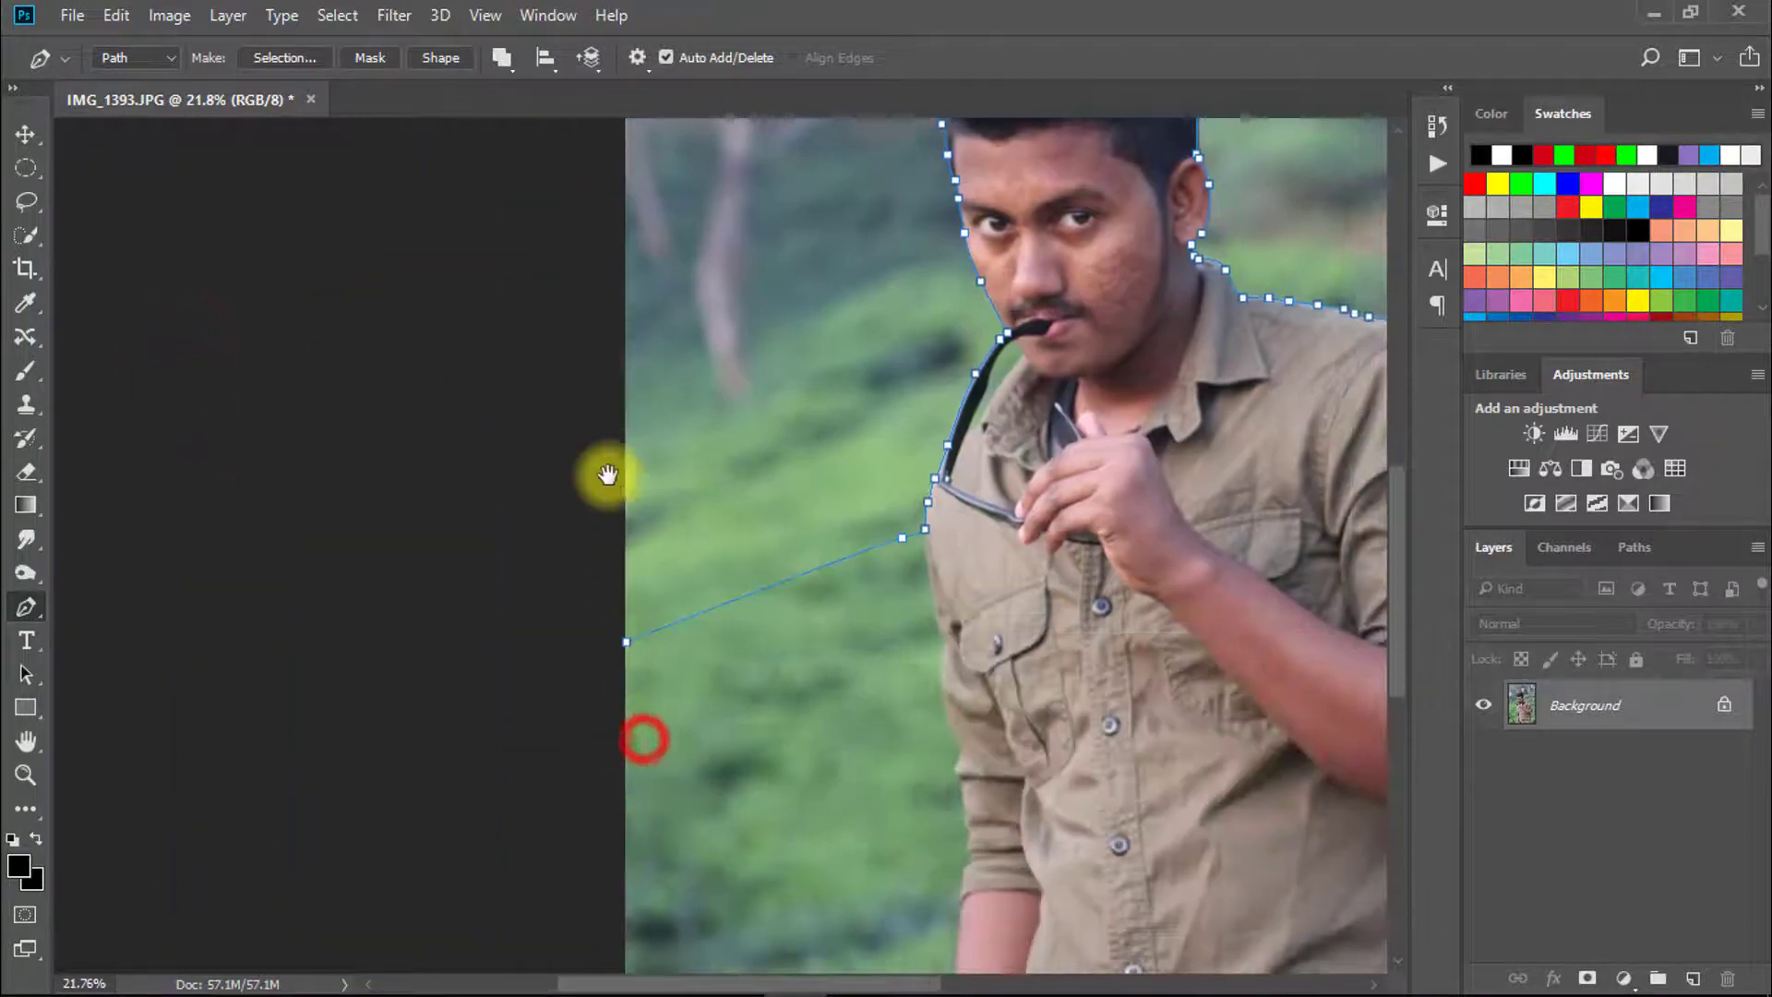
left_click(625, 644)
left_click(790, 571, "ctrl+alt")
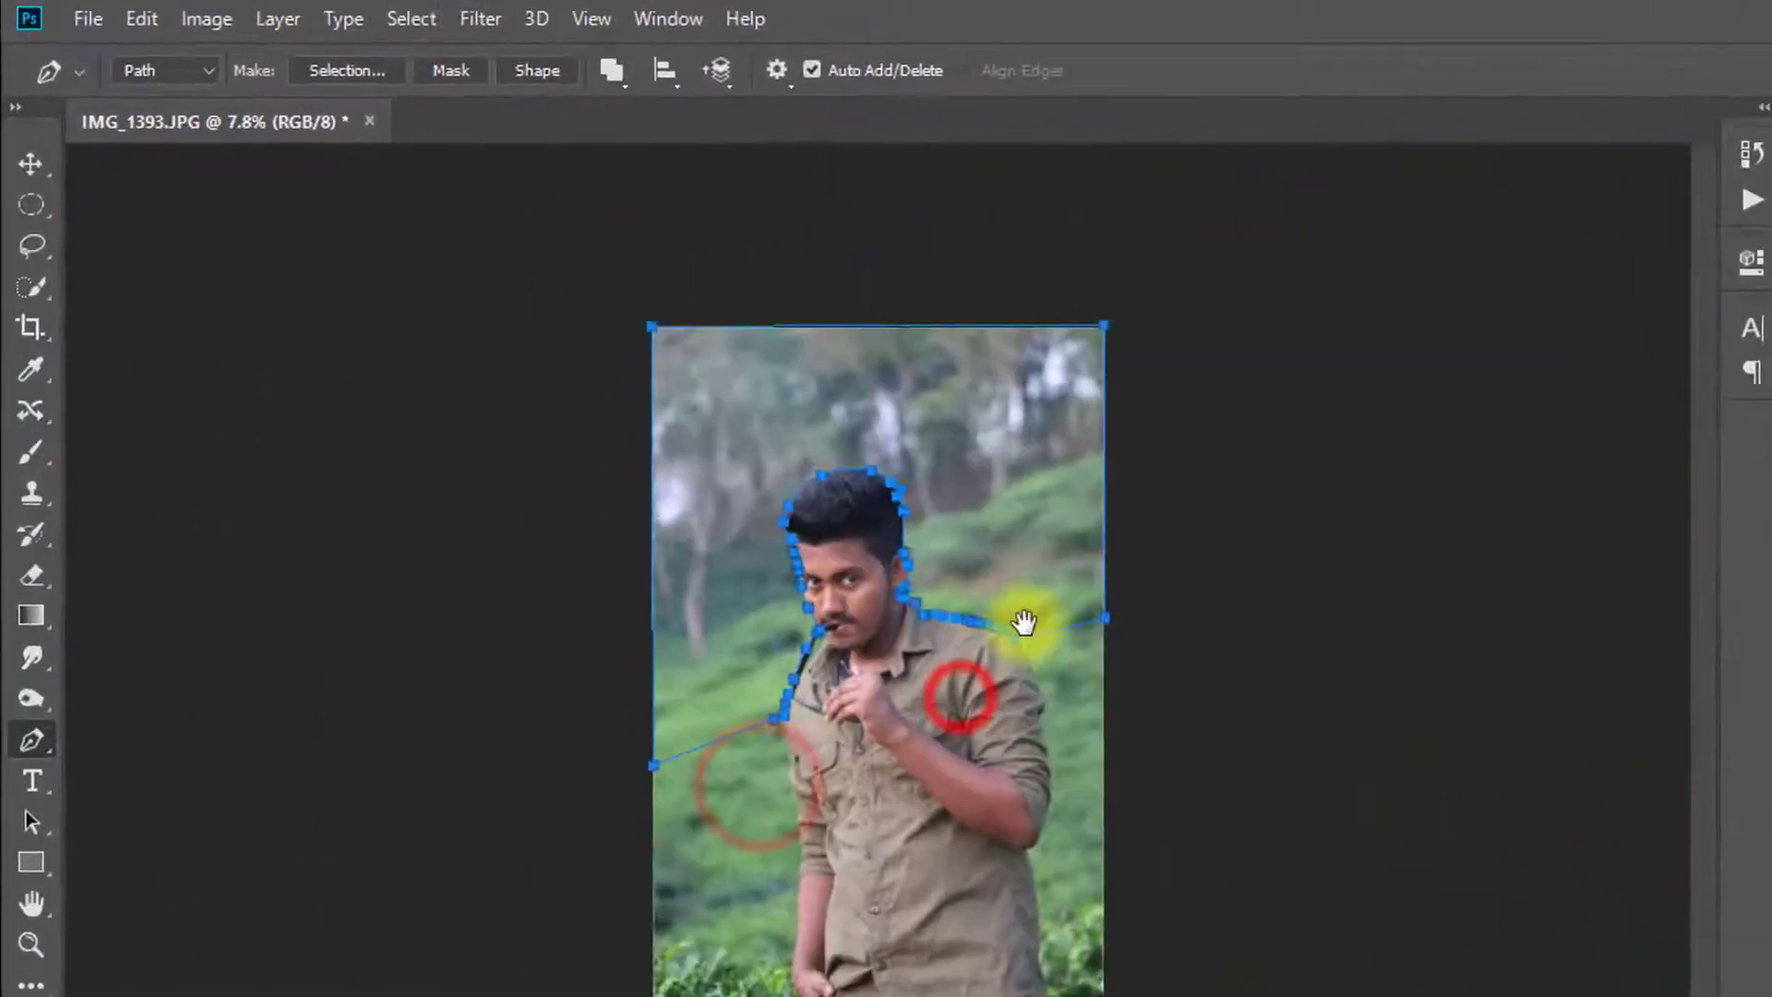
Step: Convert the closed path into a new anti-aliased selection with a 0.1-pixel feather and invert it
left_click(839, 511)
left_click(805, 406)
right_click(1020, 508)
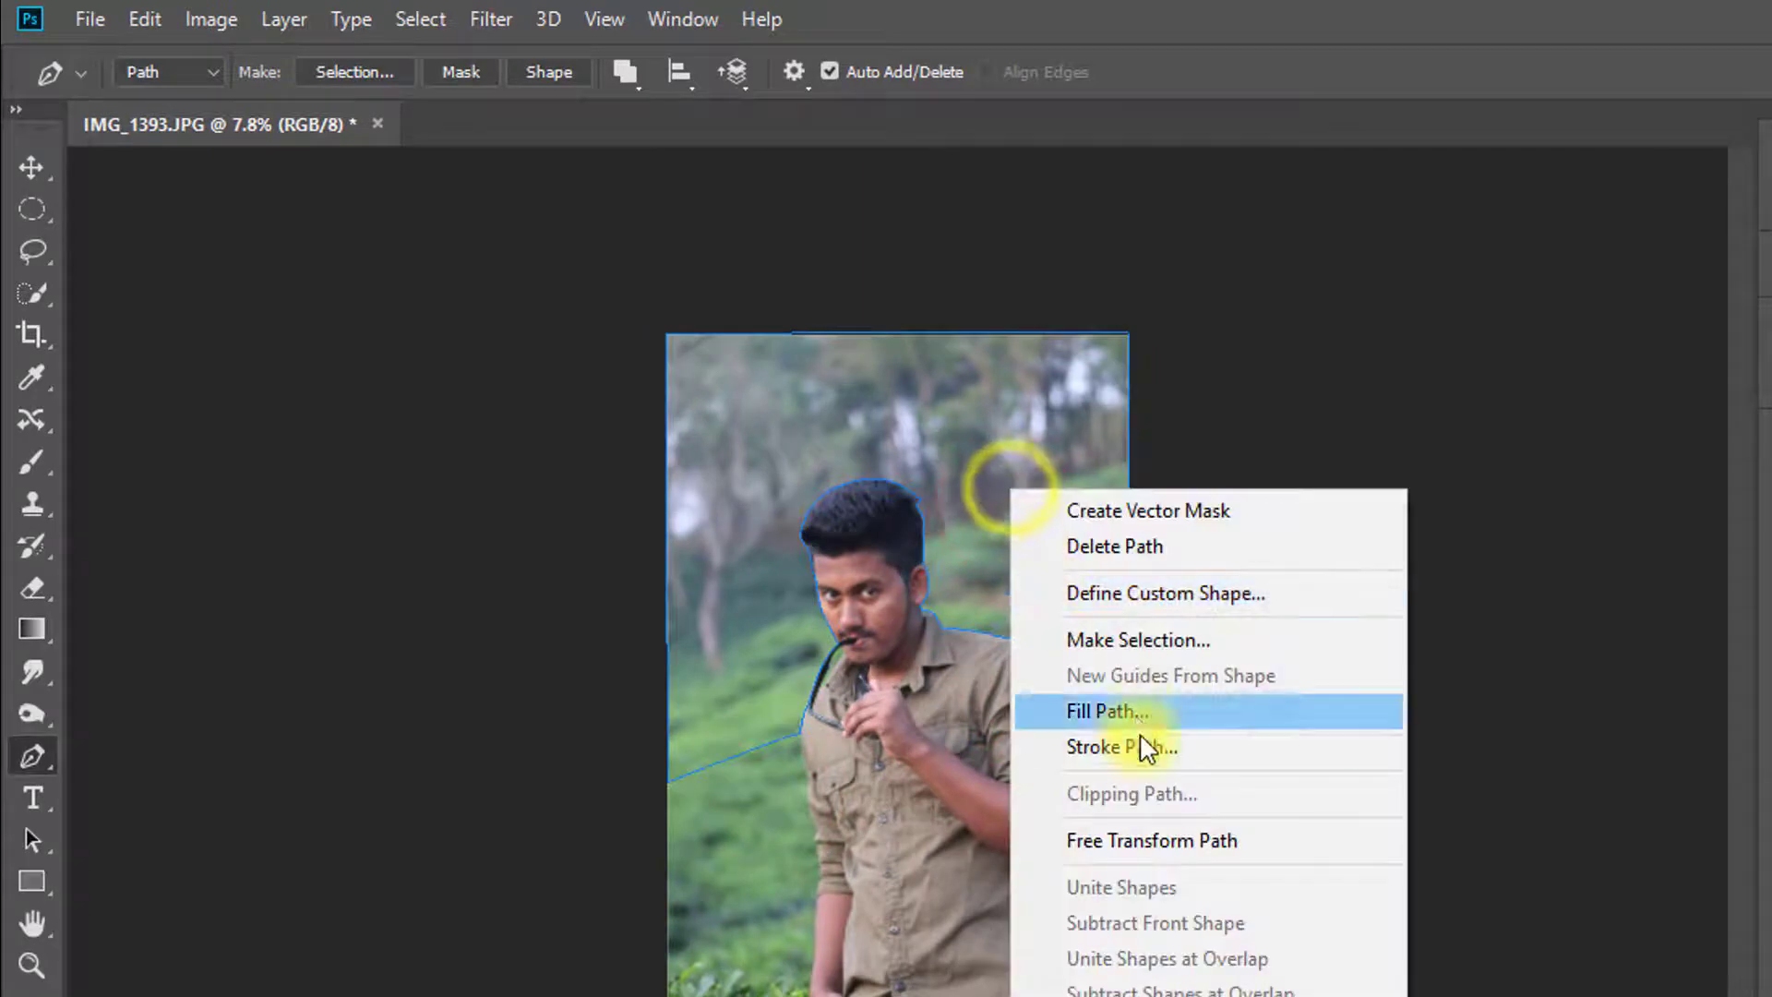
left_click(1076, 641)
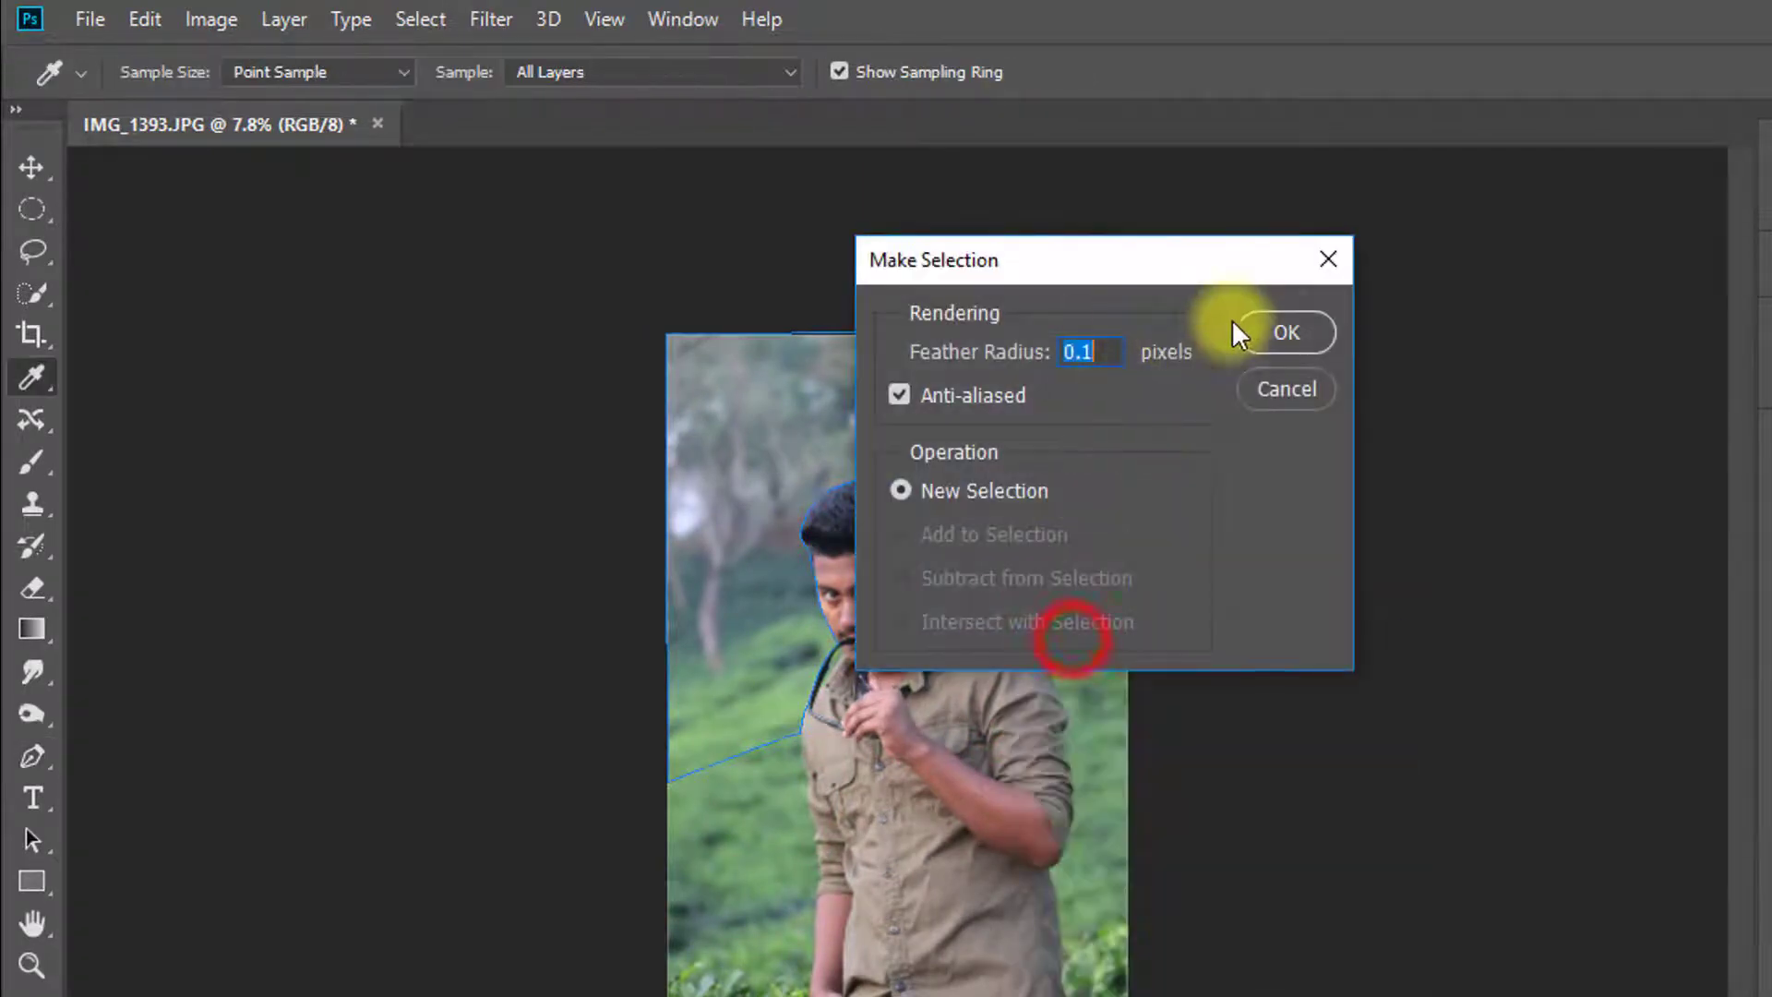
left_click(1286, 334)
key("ctrl+shift+i")
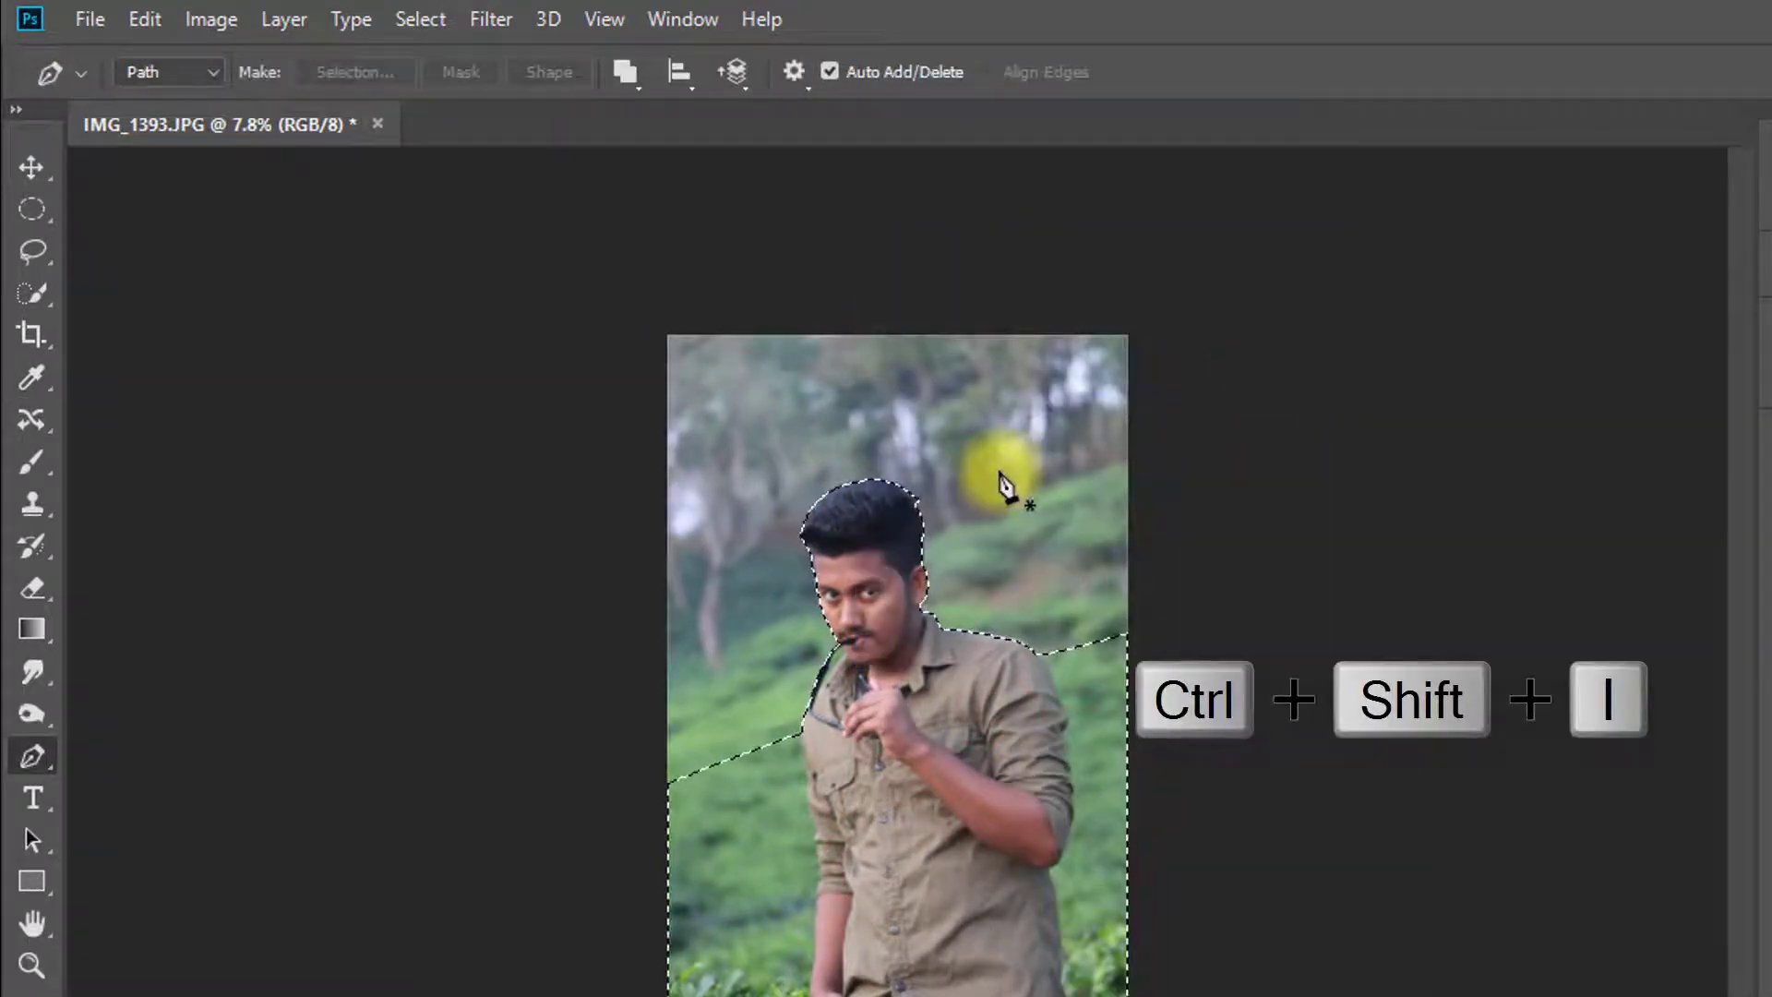
Step: Open Select and Mask and refine the selection along the hair outline with the Refine Edge Brush, enlarging it to 35
key("ctrl+alt+r")
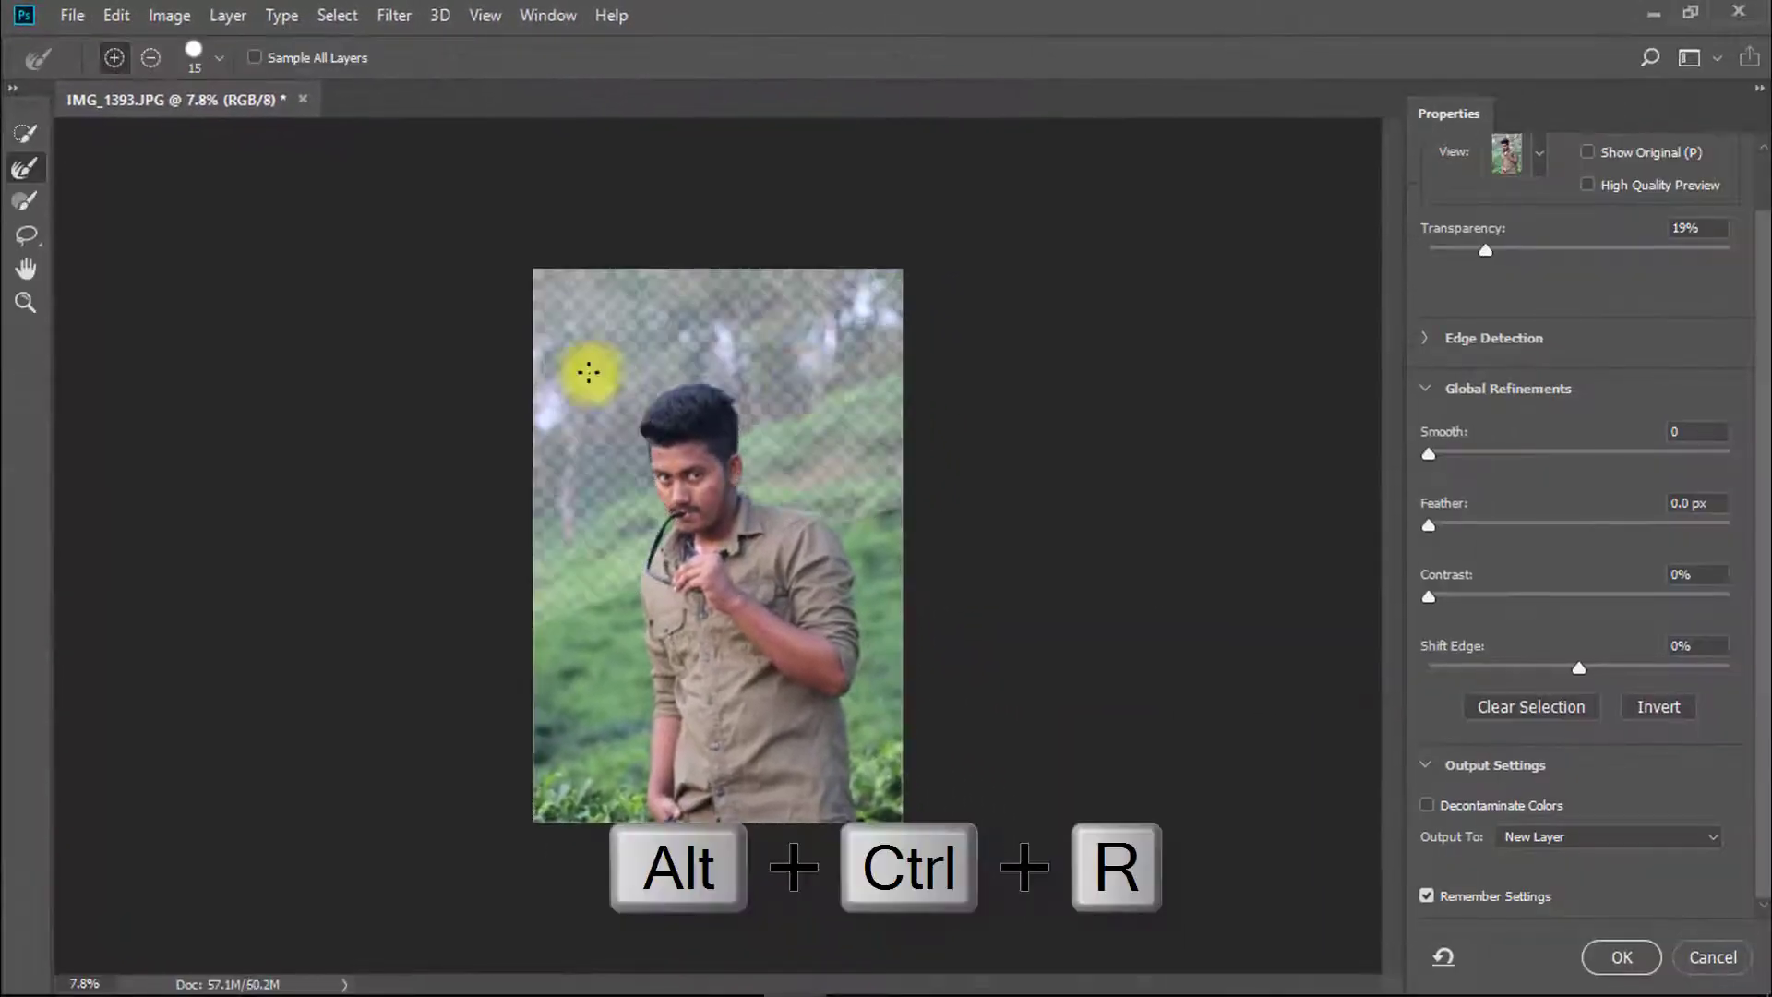
left_click_drag(767, 566, 877, 566)
left_click_drag(701, 453, 658, 663)
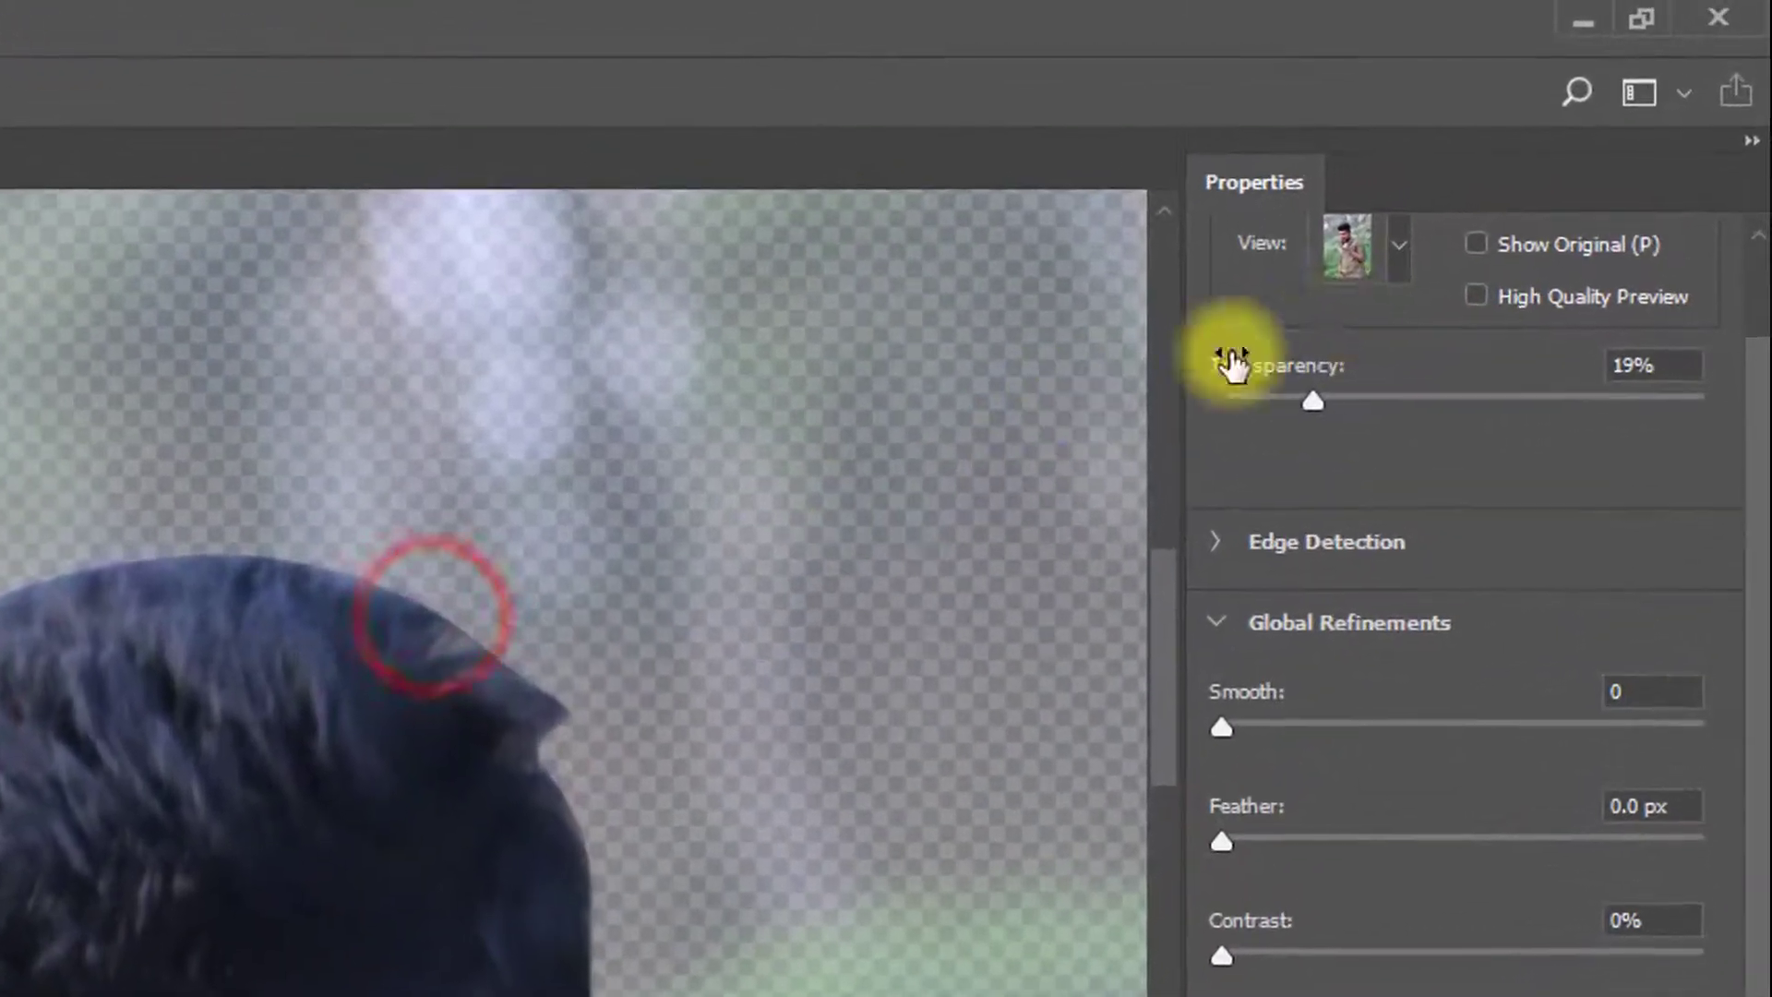
left_click(1504, 160)
left_click(1258, 348)
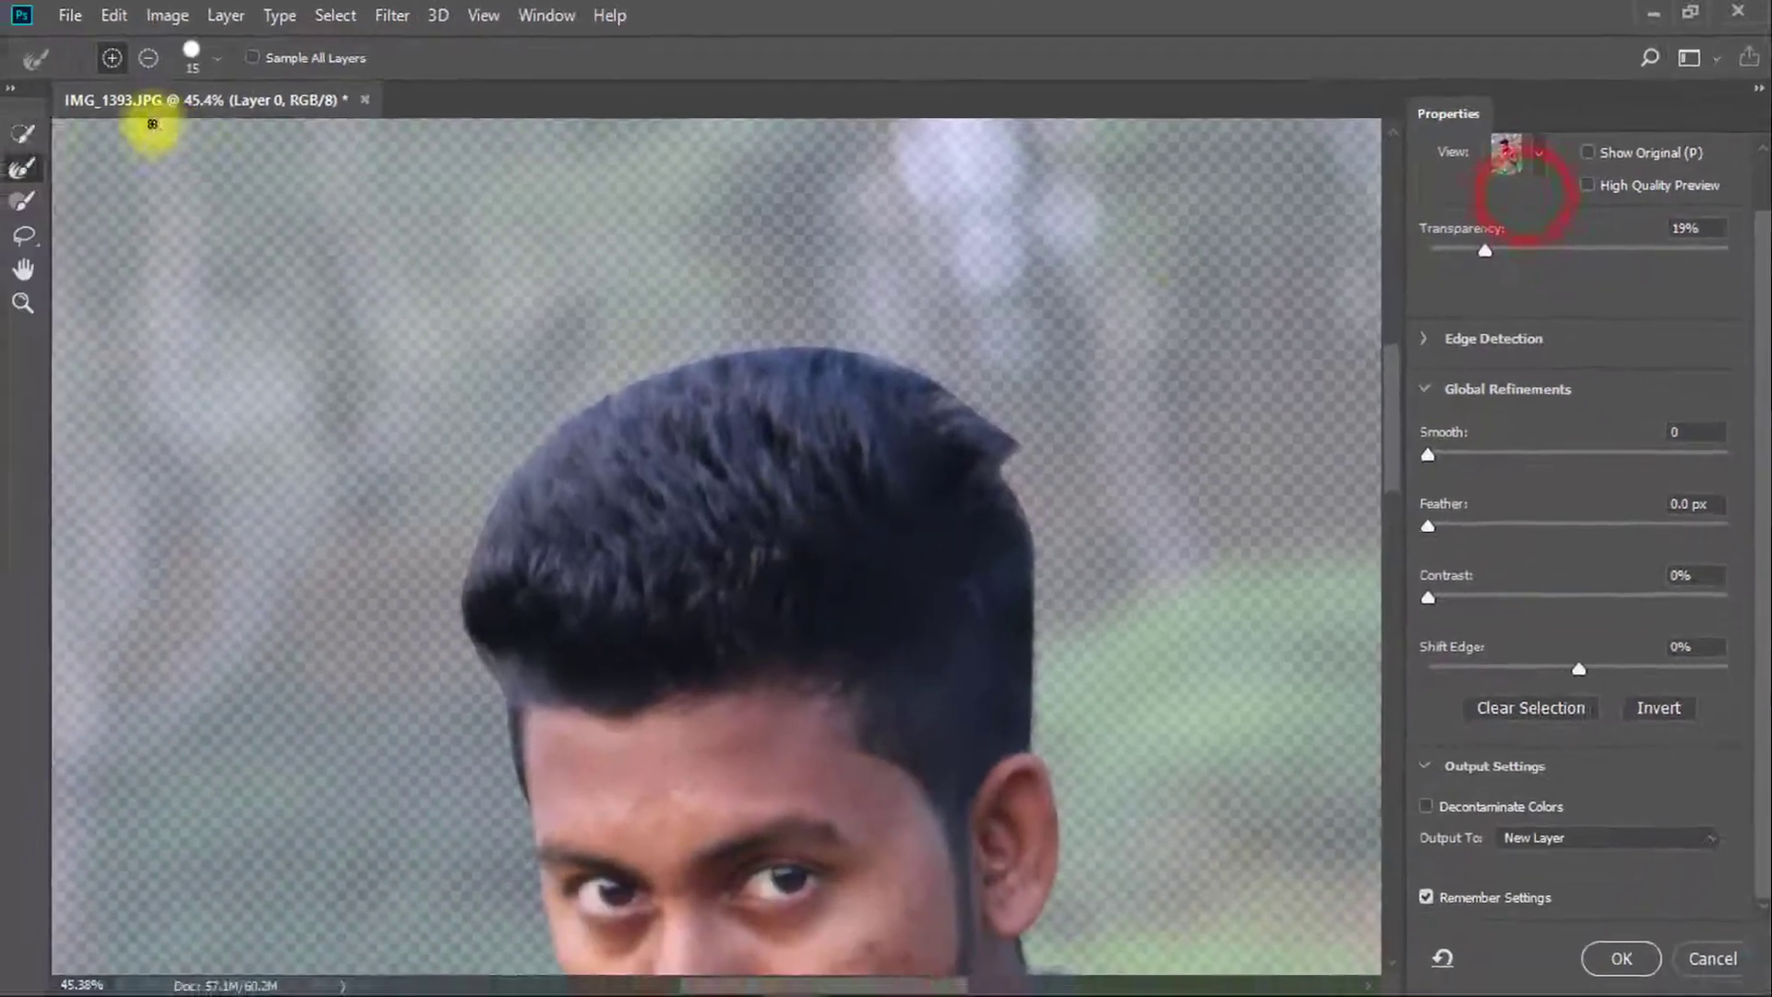
left_click(22, 166)
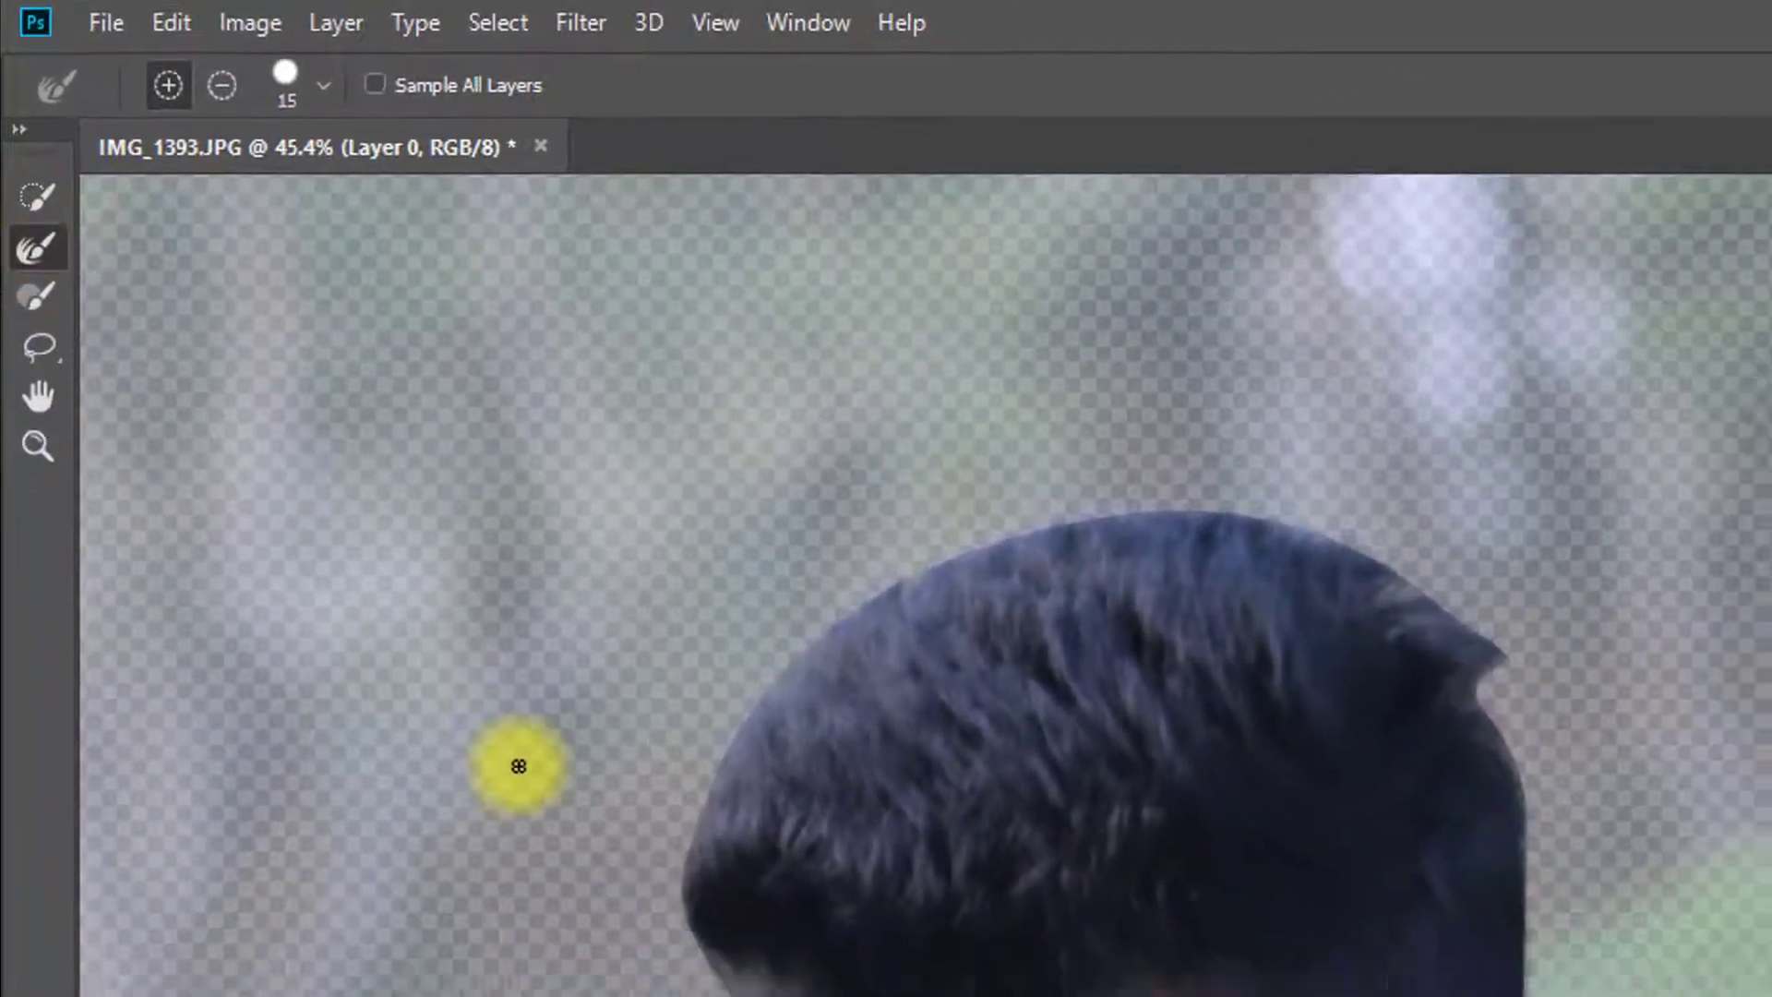
left_click_drag(708, 867, 760, 873)
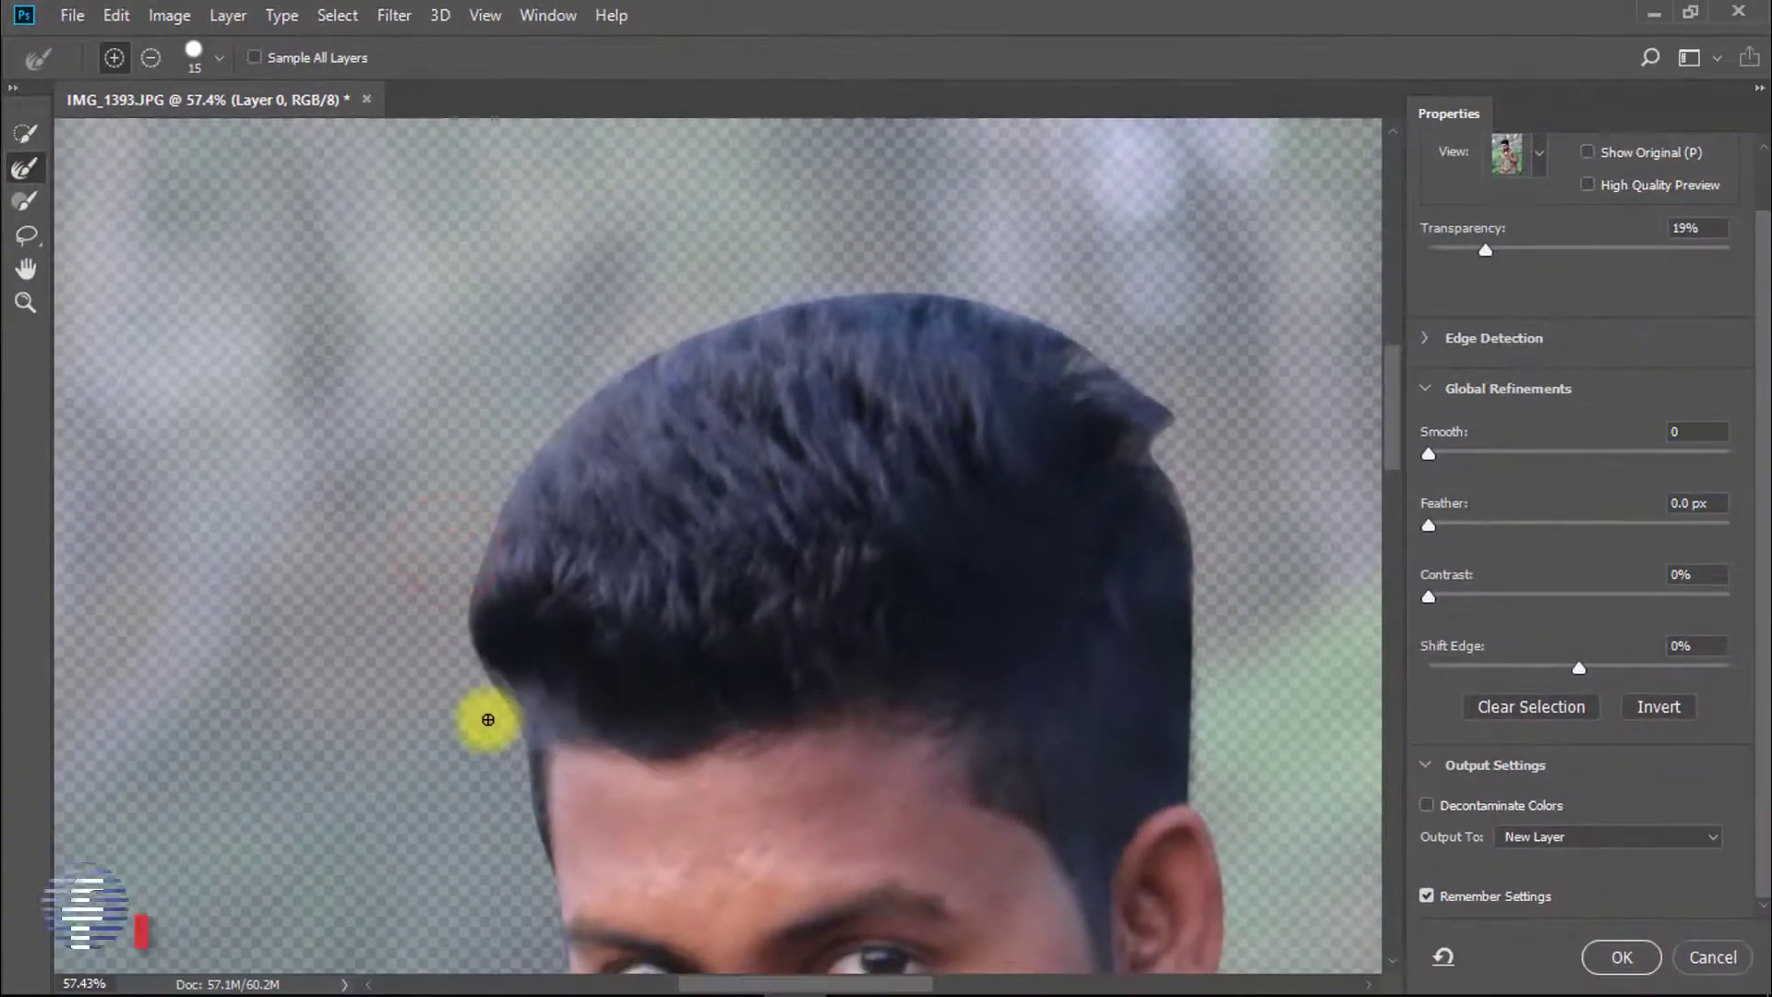
key("bracketright")
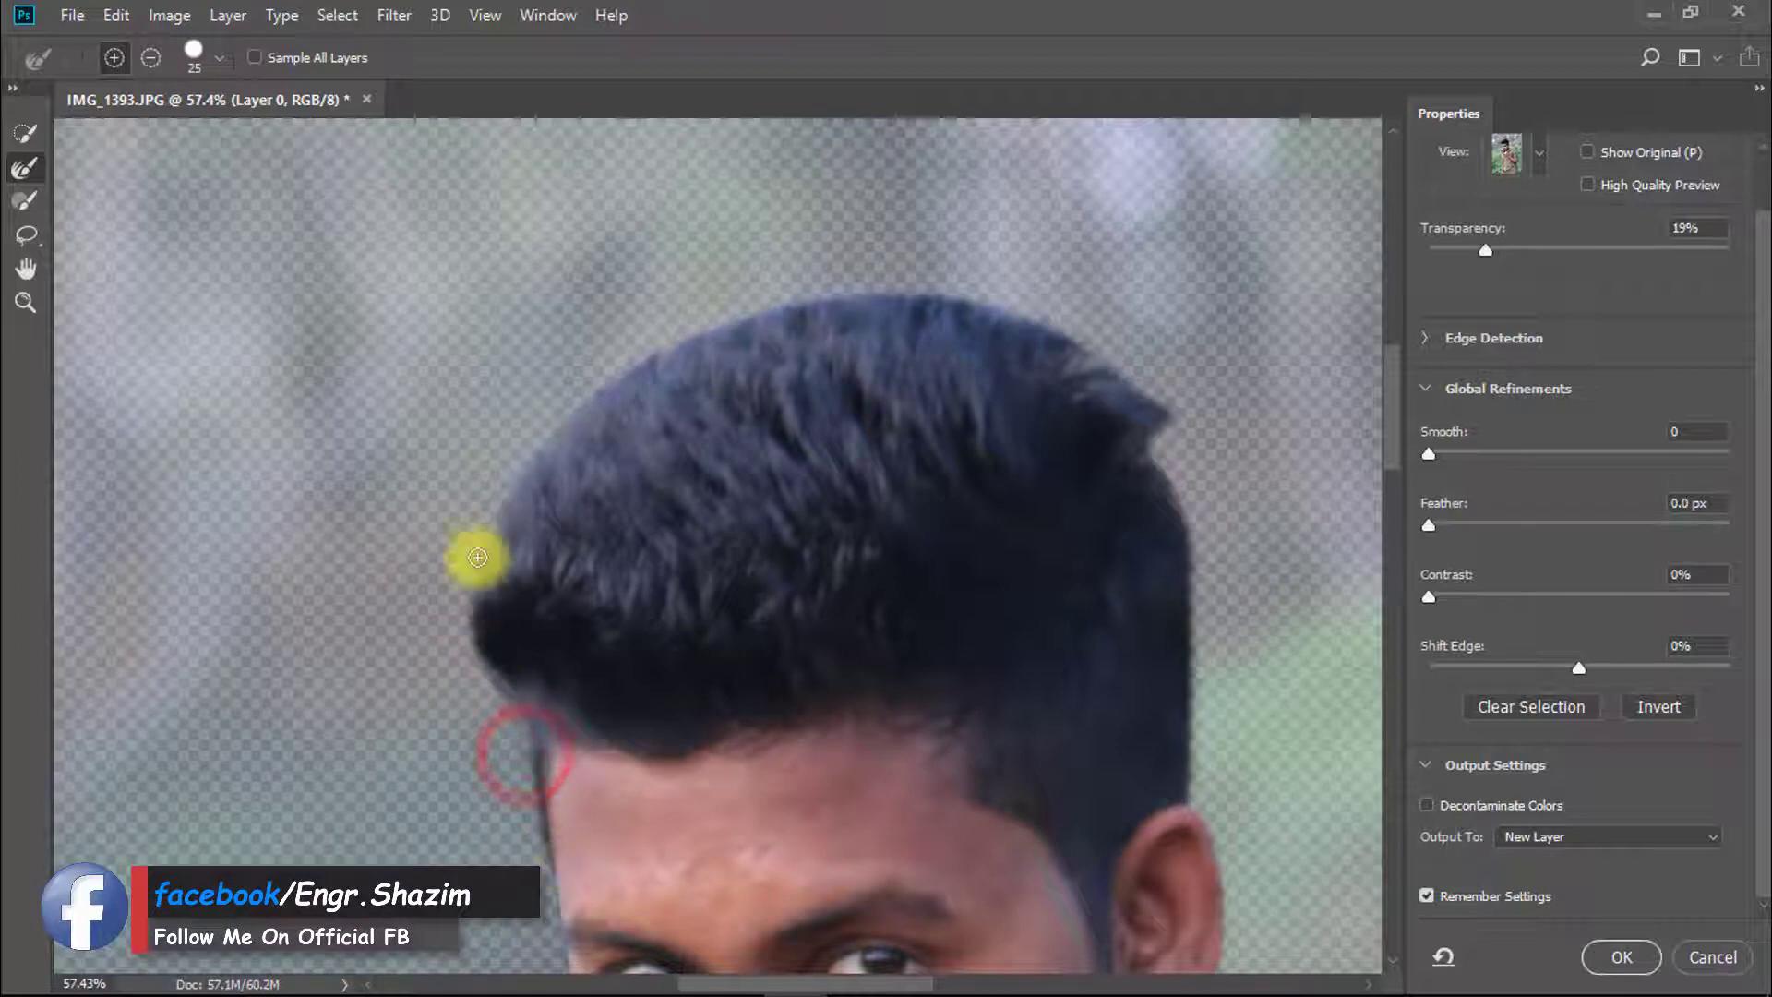
left_click_drag(477, 557, 518, 487)
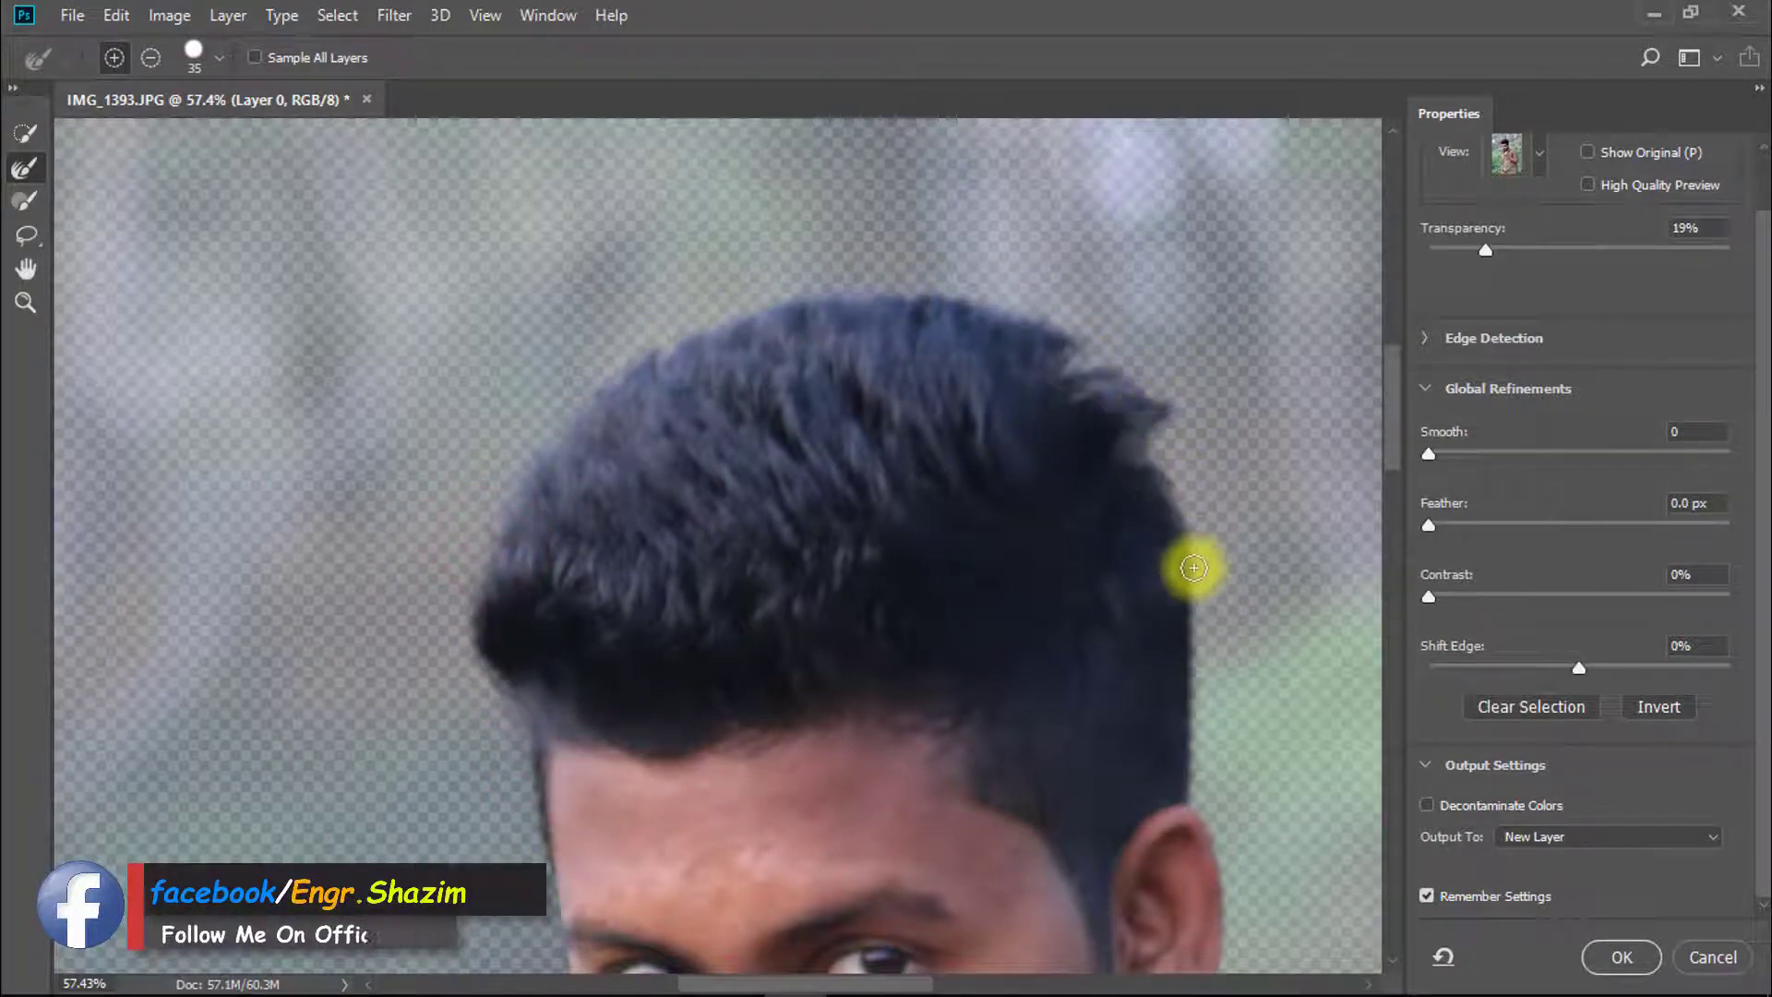
left_click_drag(1077, 349, 1089, 393)
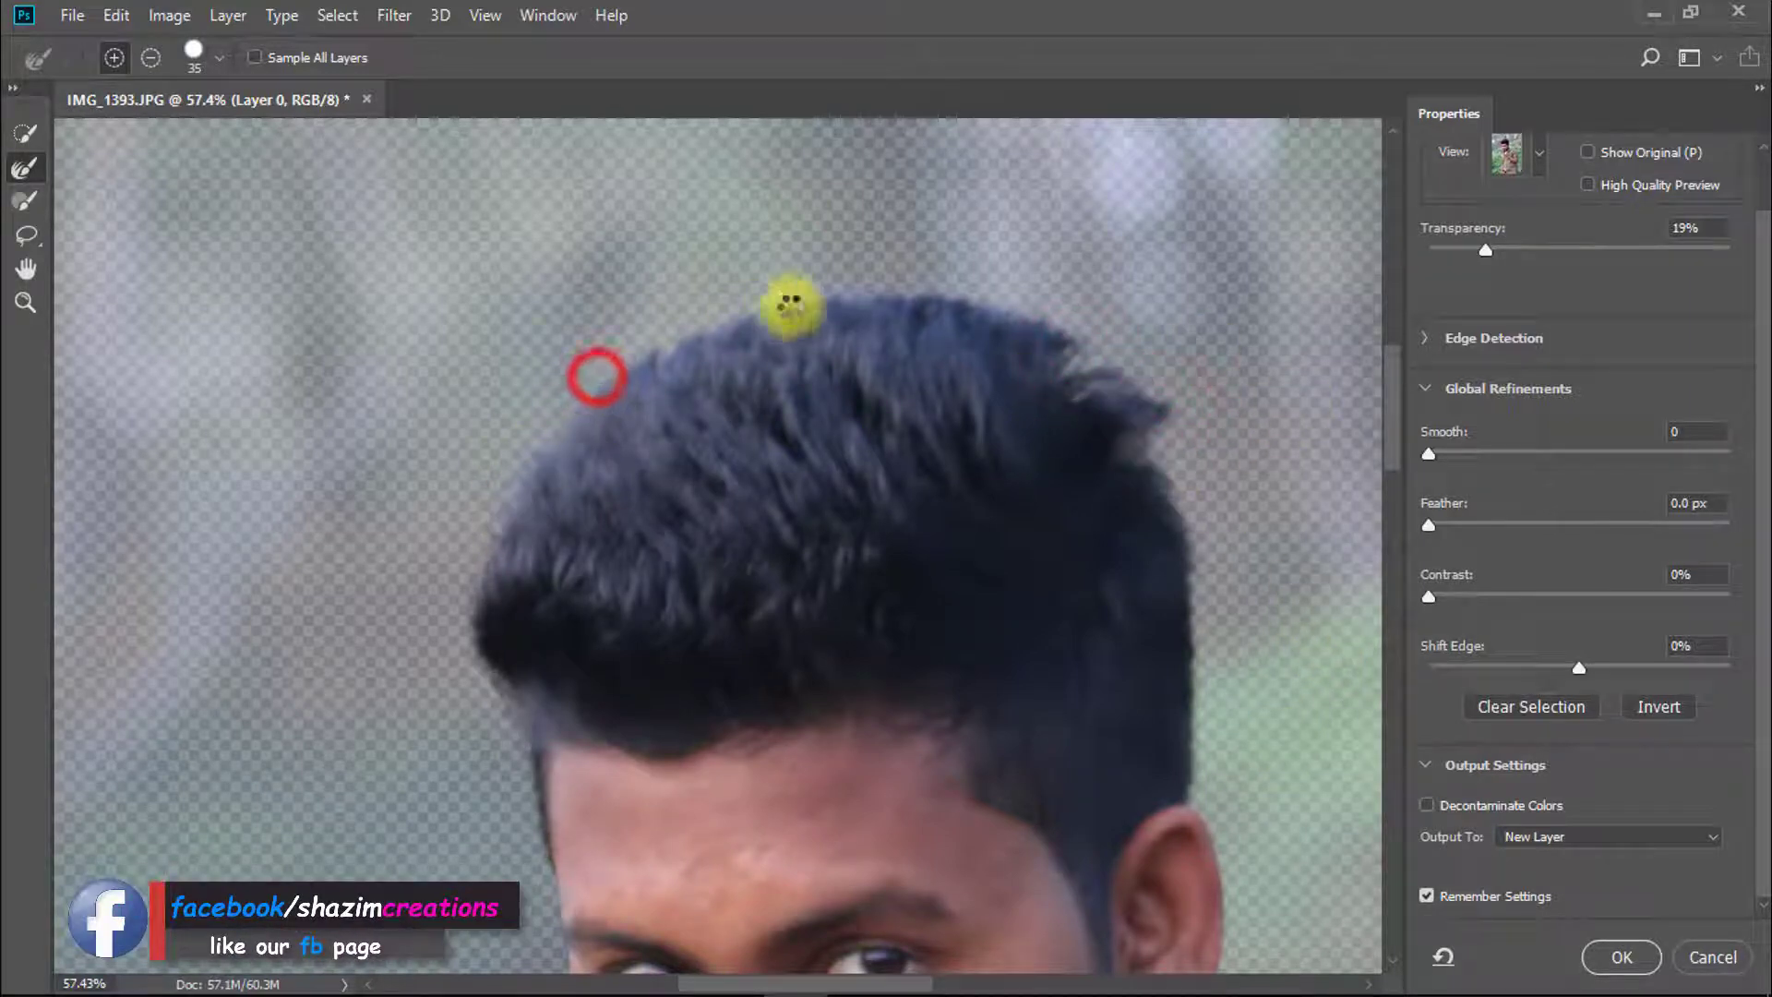
Step: Refine the neck edge below the ear with a size 15 brush and output the selection to a new layer
scroll(850, 688, "down", 6)
left_click_drag(894, 830, 684, 356)
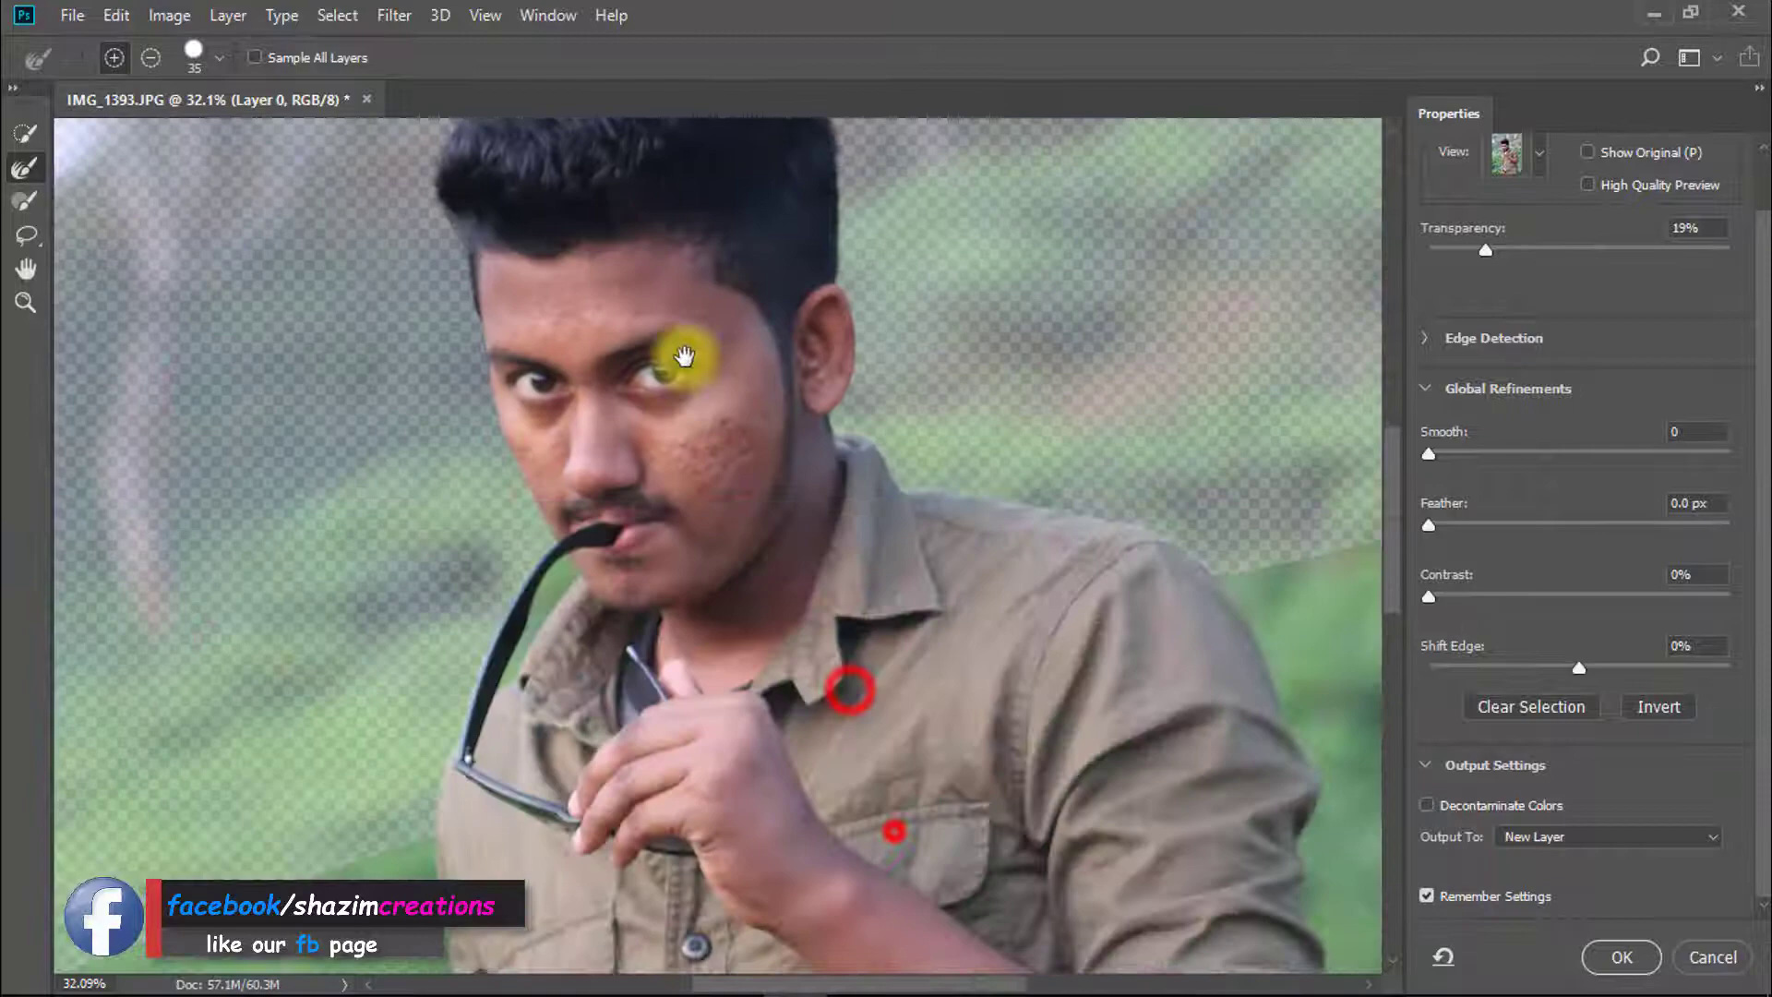
left_click(831, 425)
scroll(878, 435, "up", 14)
left_click_drag(826, 392, 847, 453)
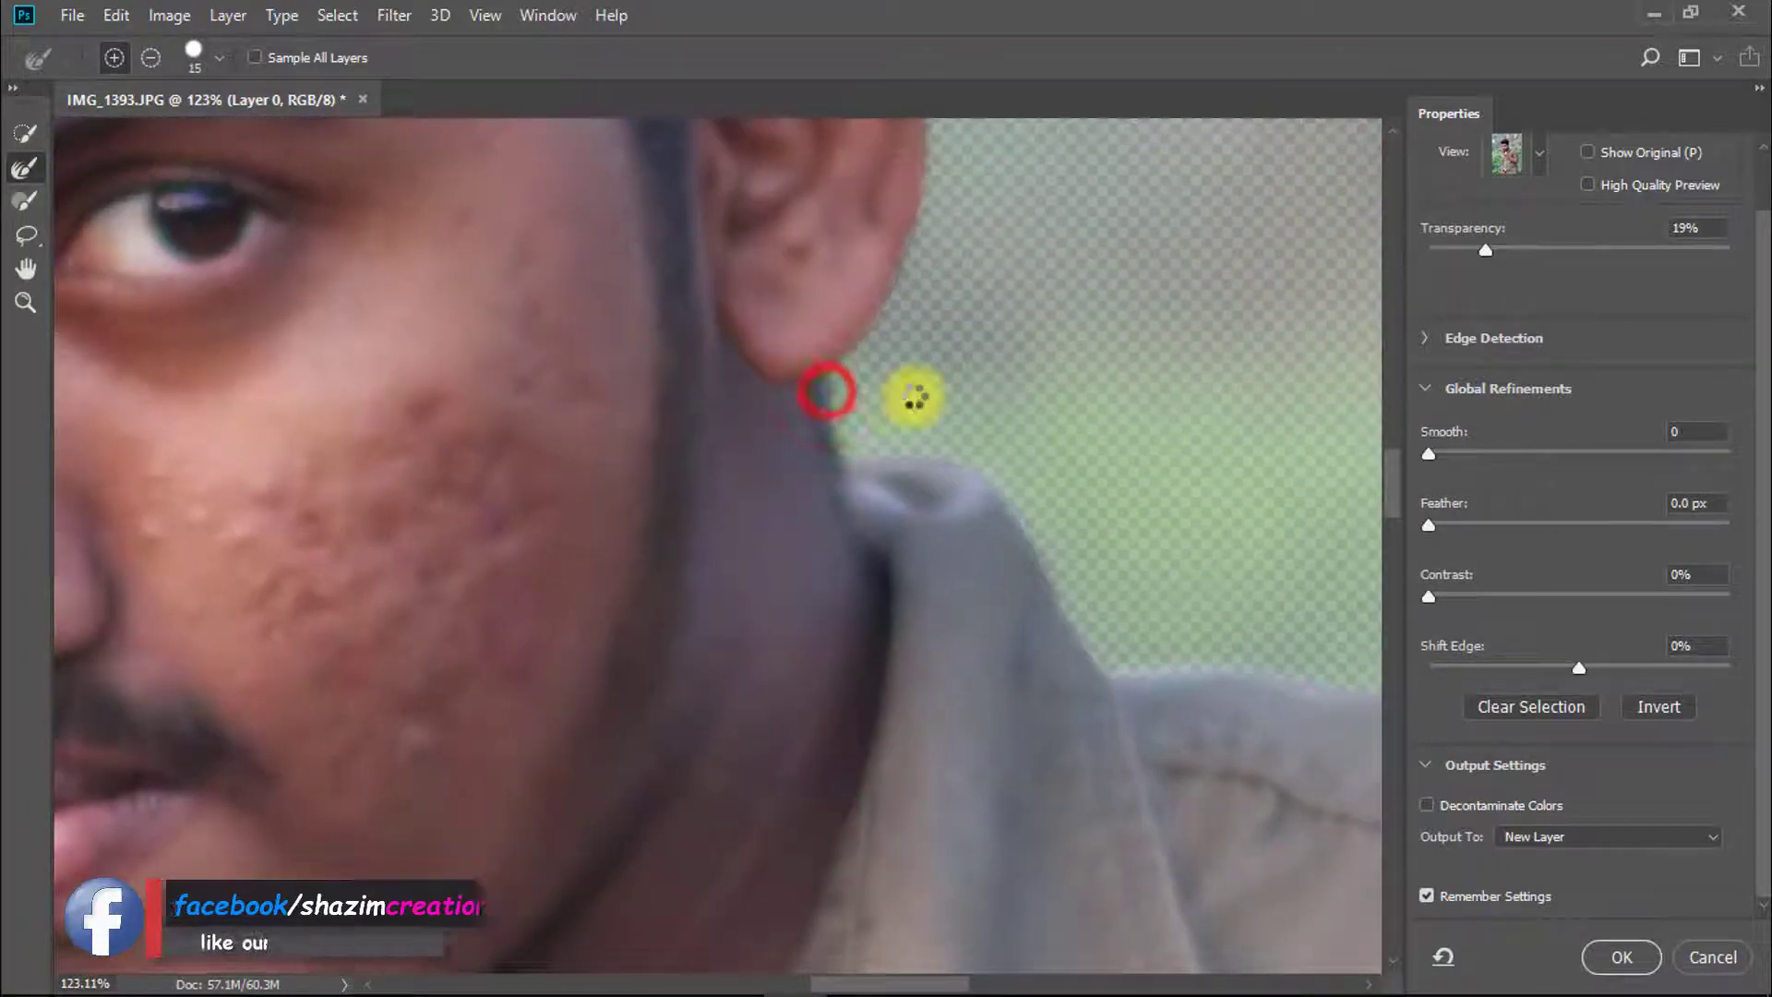
mouse_move(947, 399)
left_mouse_down()
mouse_move(723, 399)
mouse_move(520, 343)
left_mouse_up()
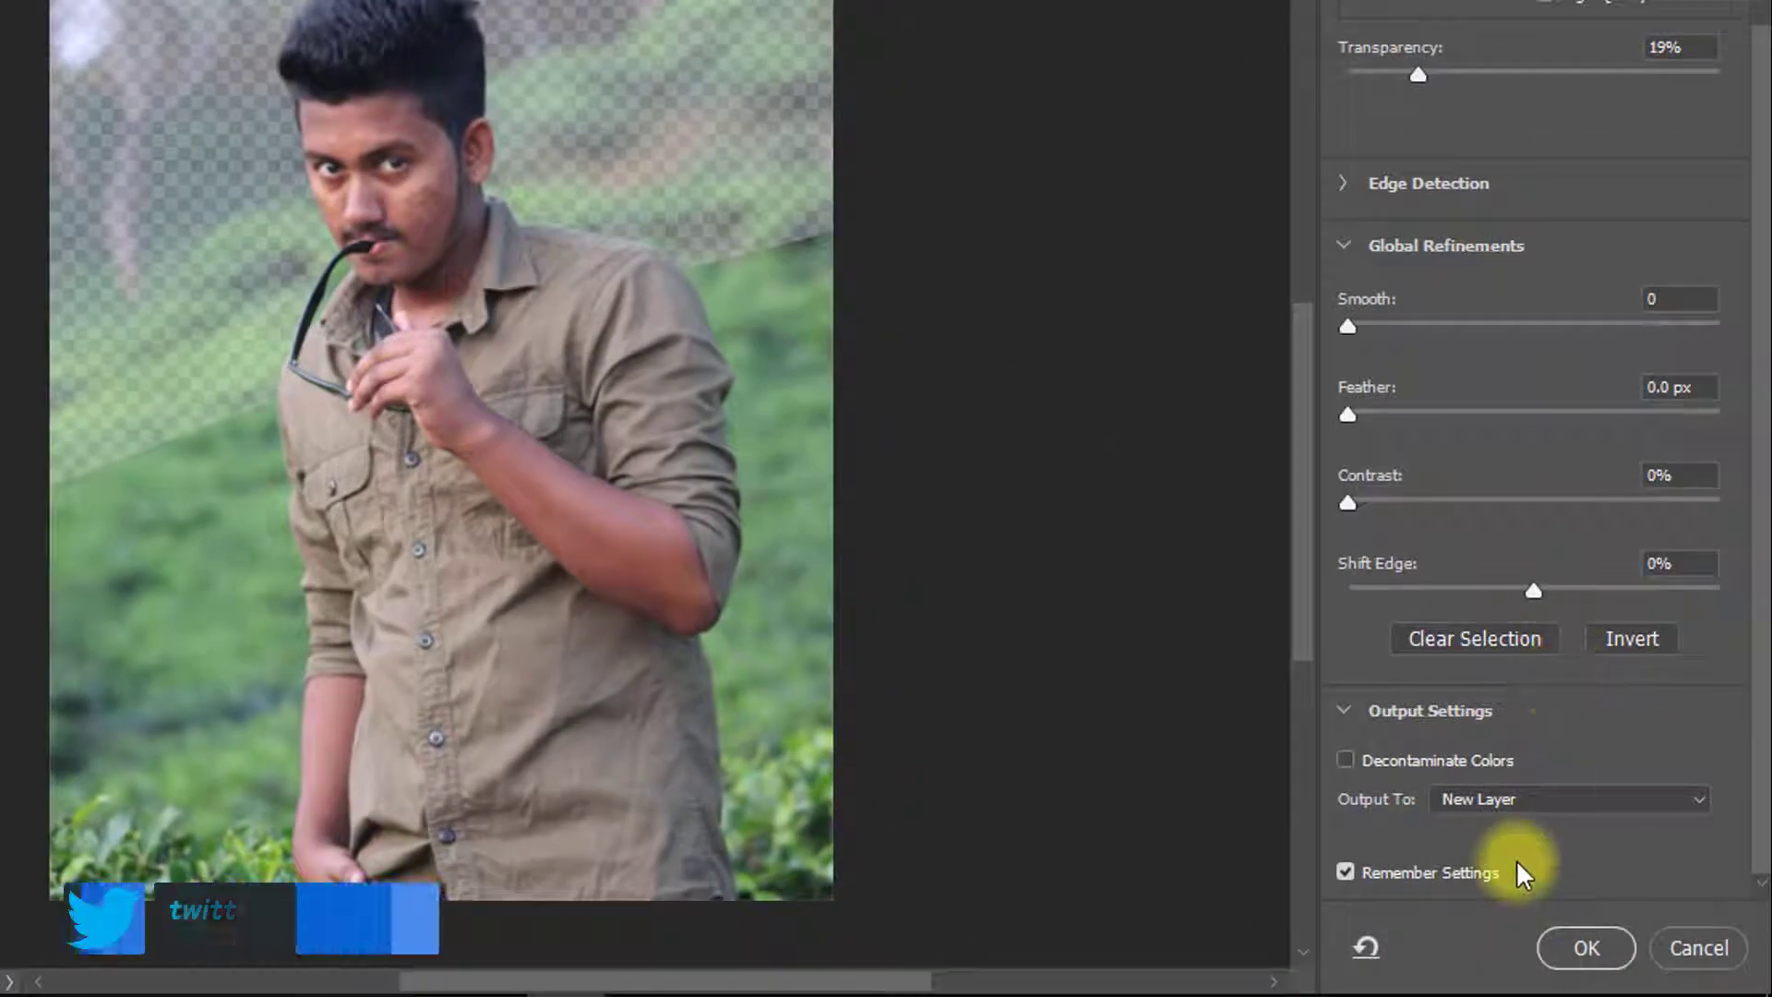
left_click(1586, 948)
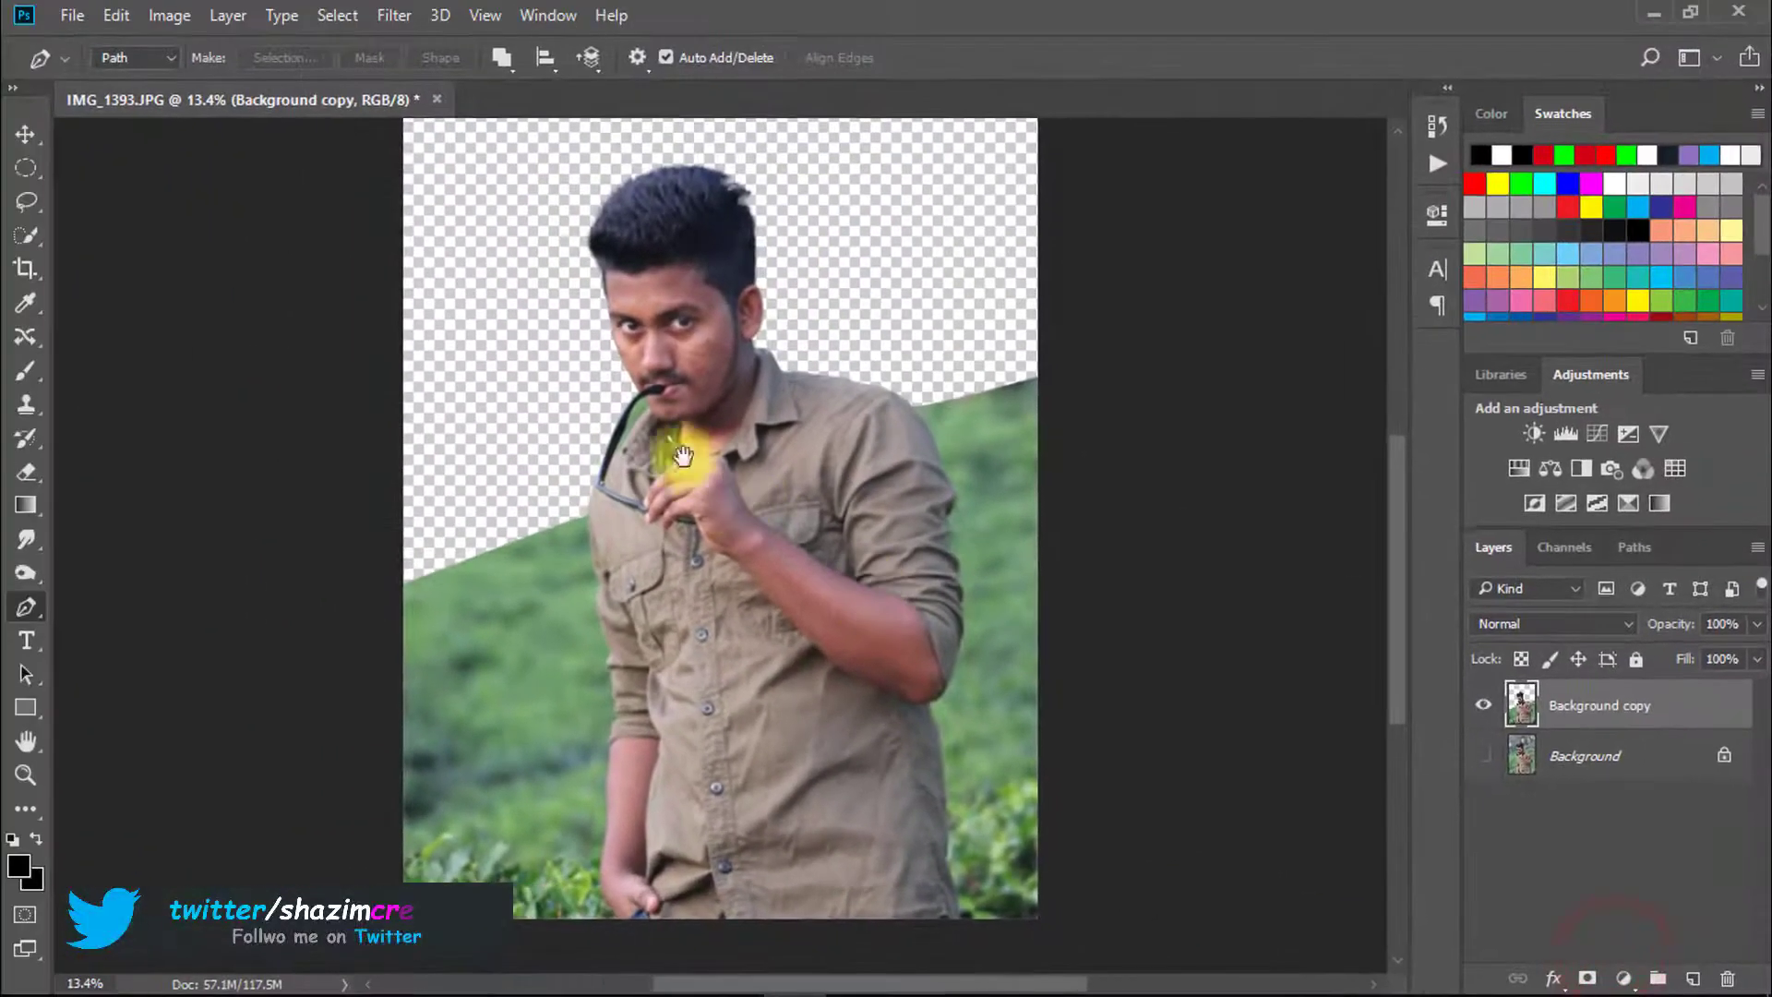
Step: Trace a closed Pen tool path around the green gap between the sunglasses' arm and the shirt collar
left_click(671, 366)
left_click(751, 285)
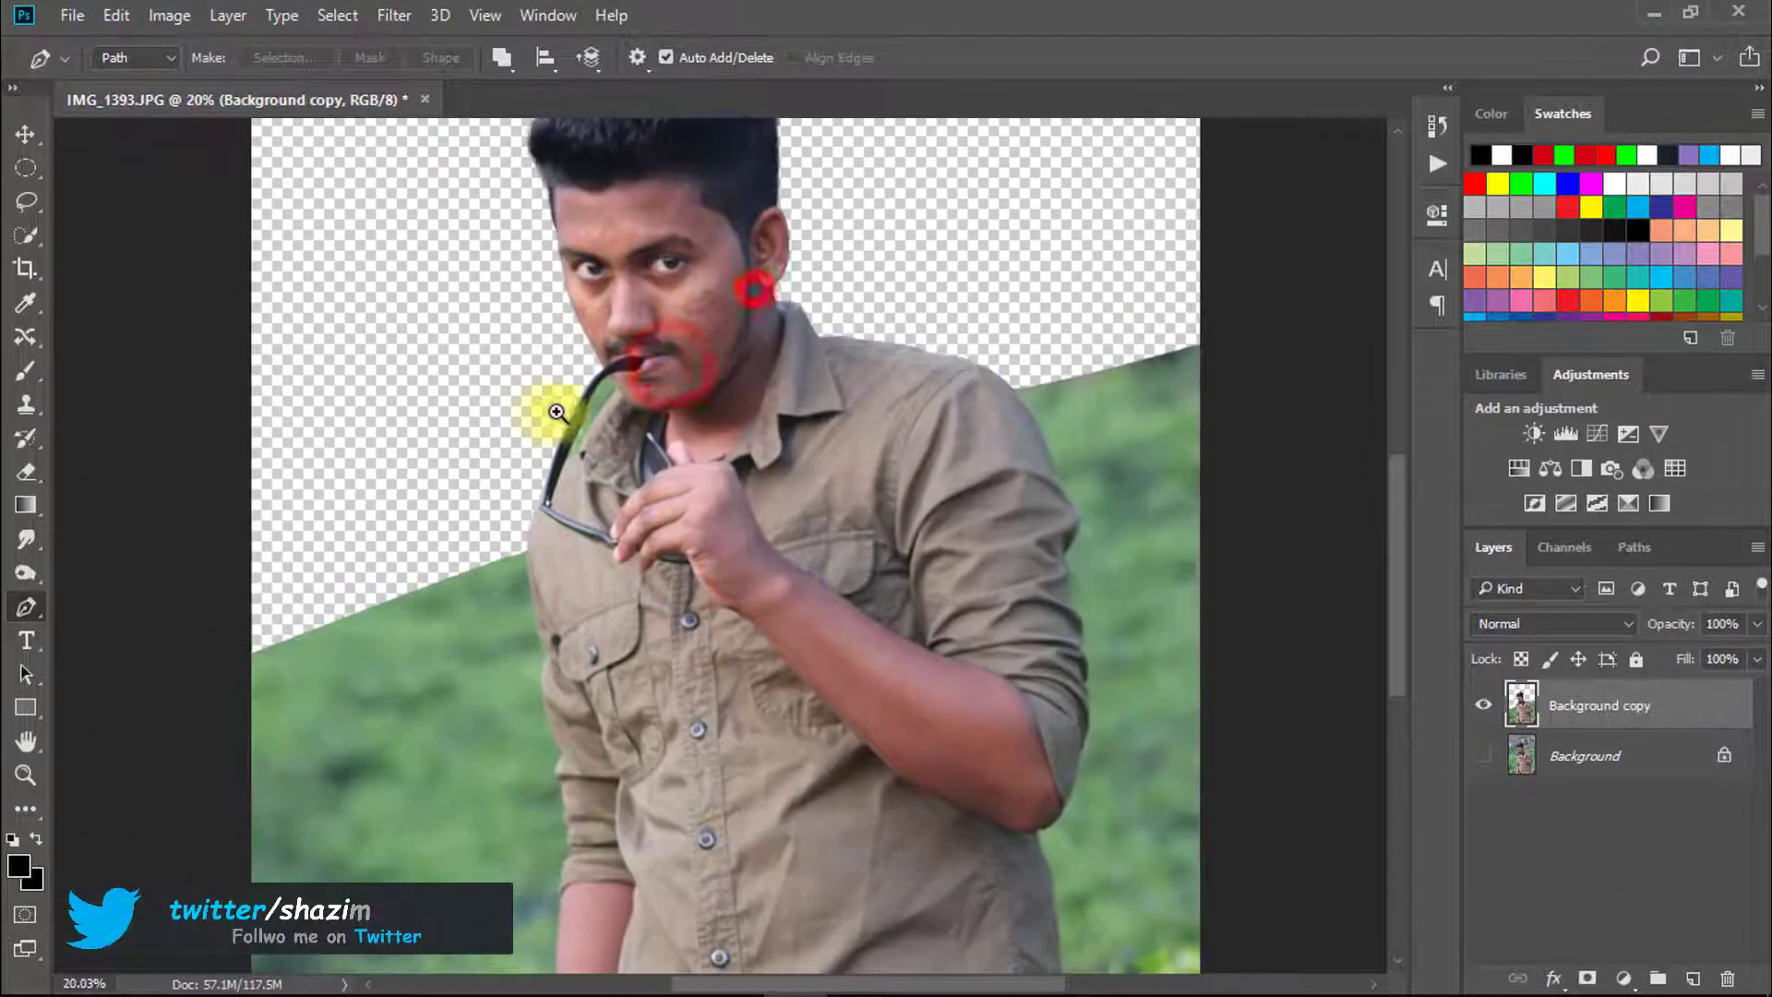
left_click(541, 407)
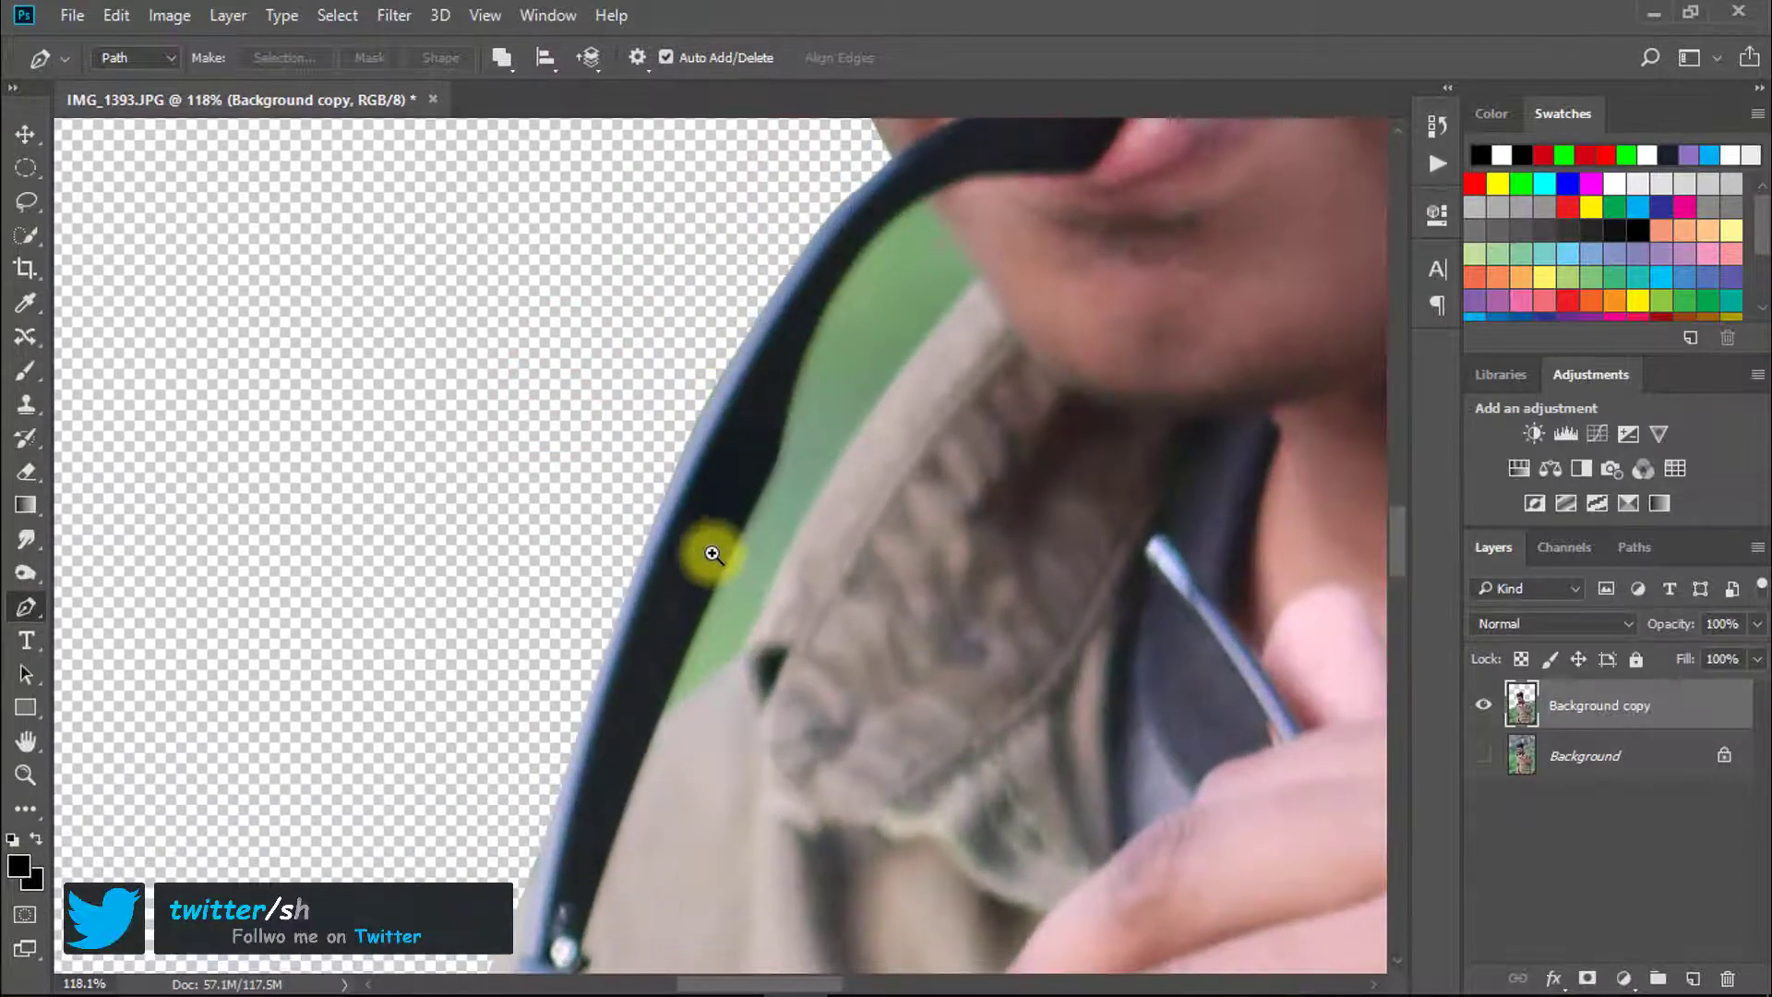
left_click(713, 554)
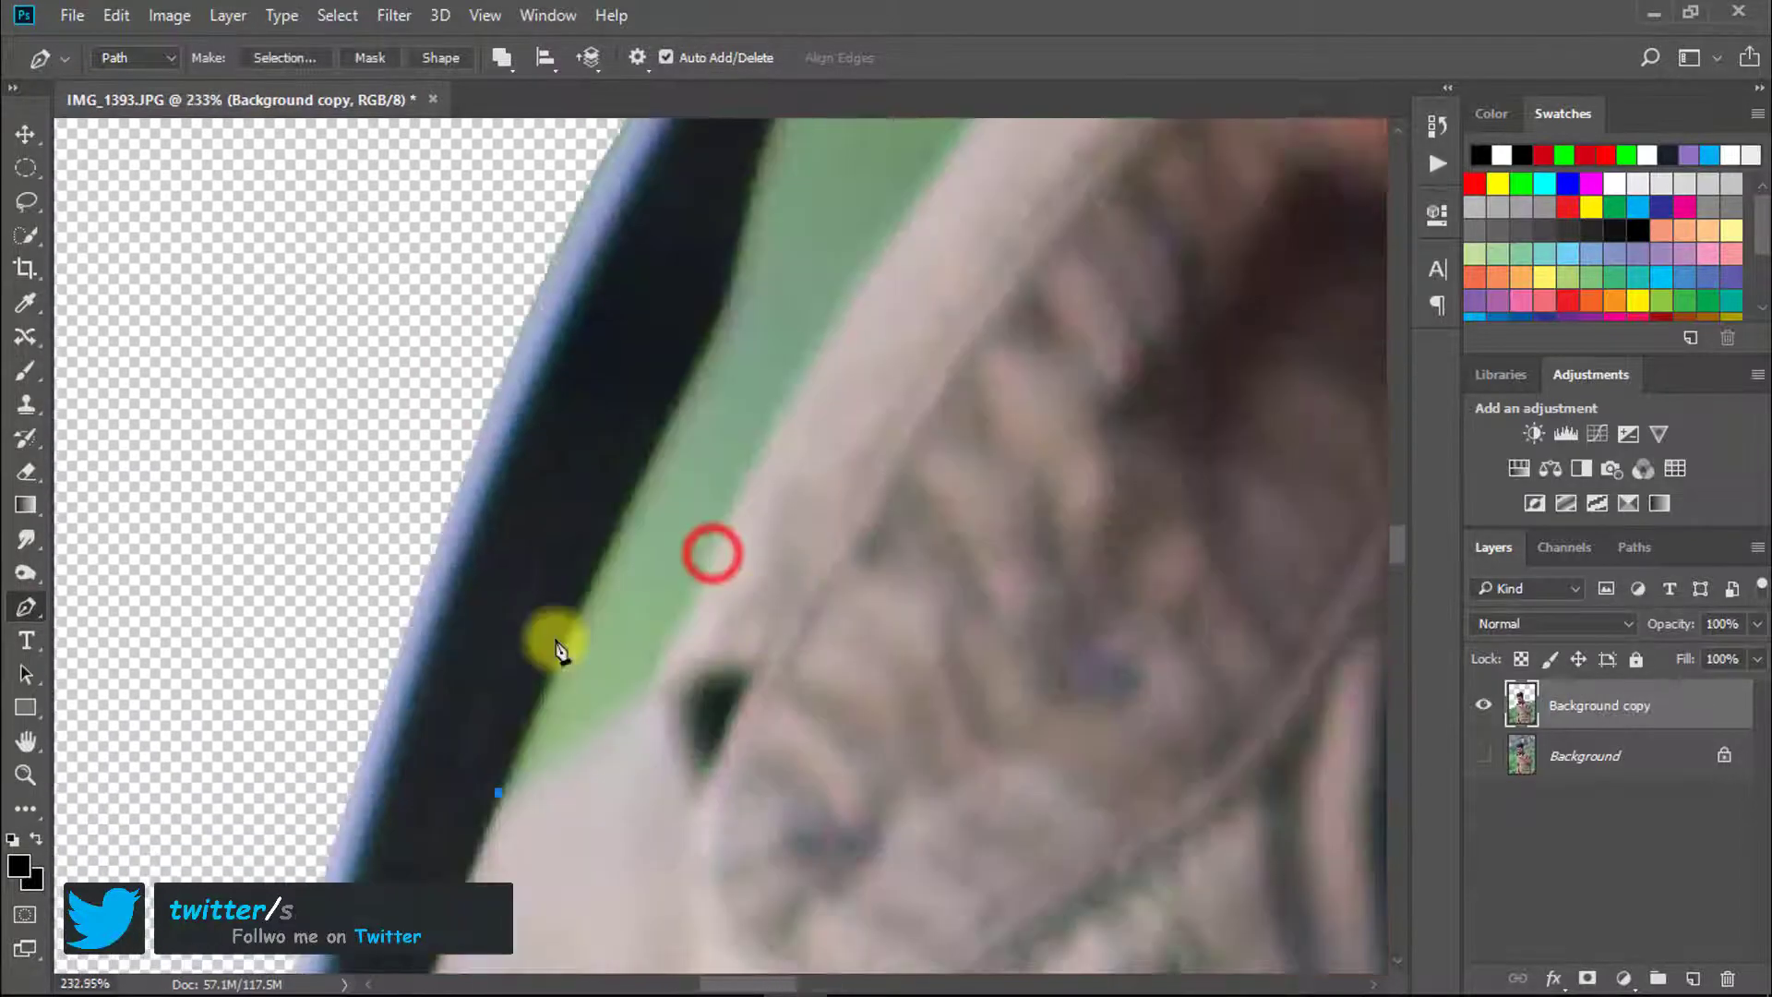
left_click_drag(685, 377, 712, 329)
left_click_drag(739, 265, 636, 469)
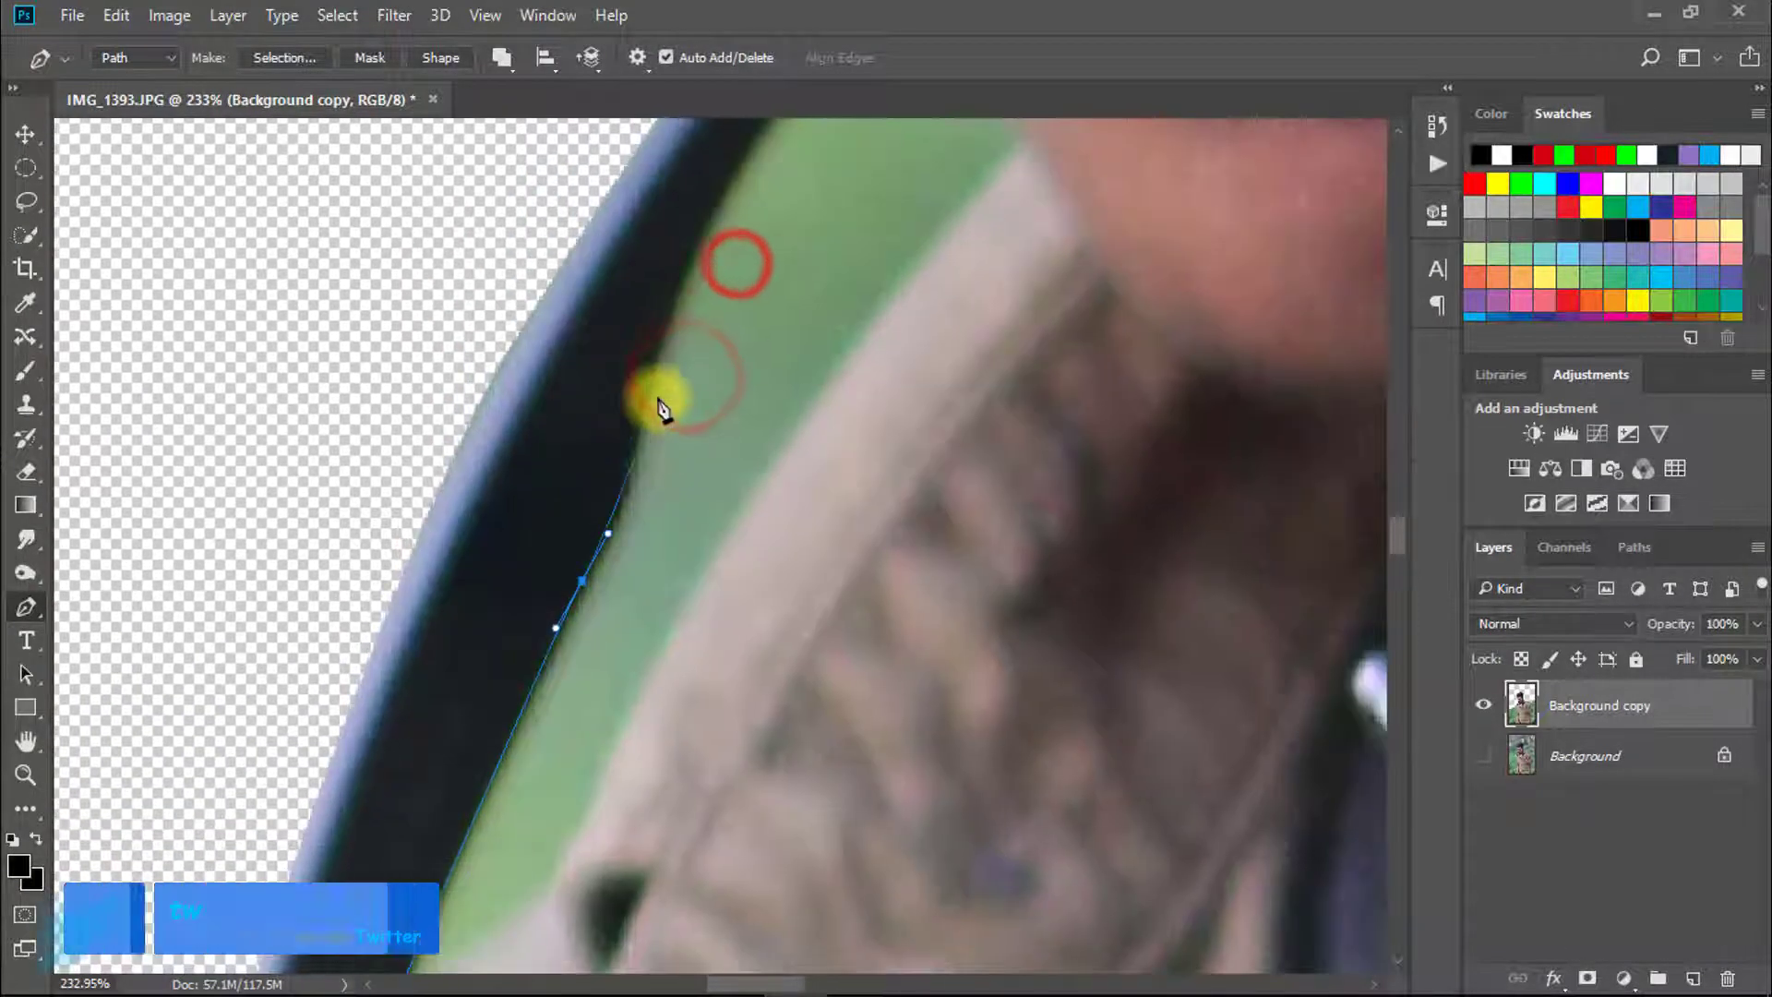
left_click_drag(655, 346, 659, 341)
left_click_drag(683, 276, 554, 487)
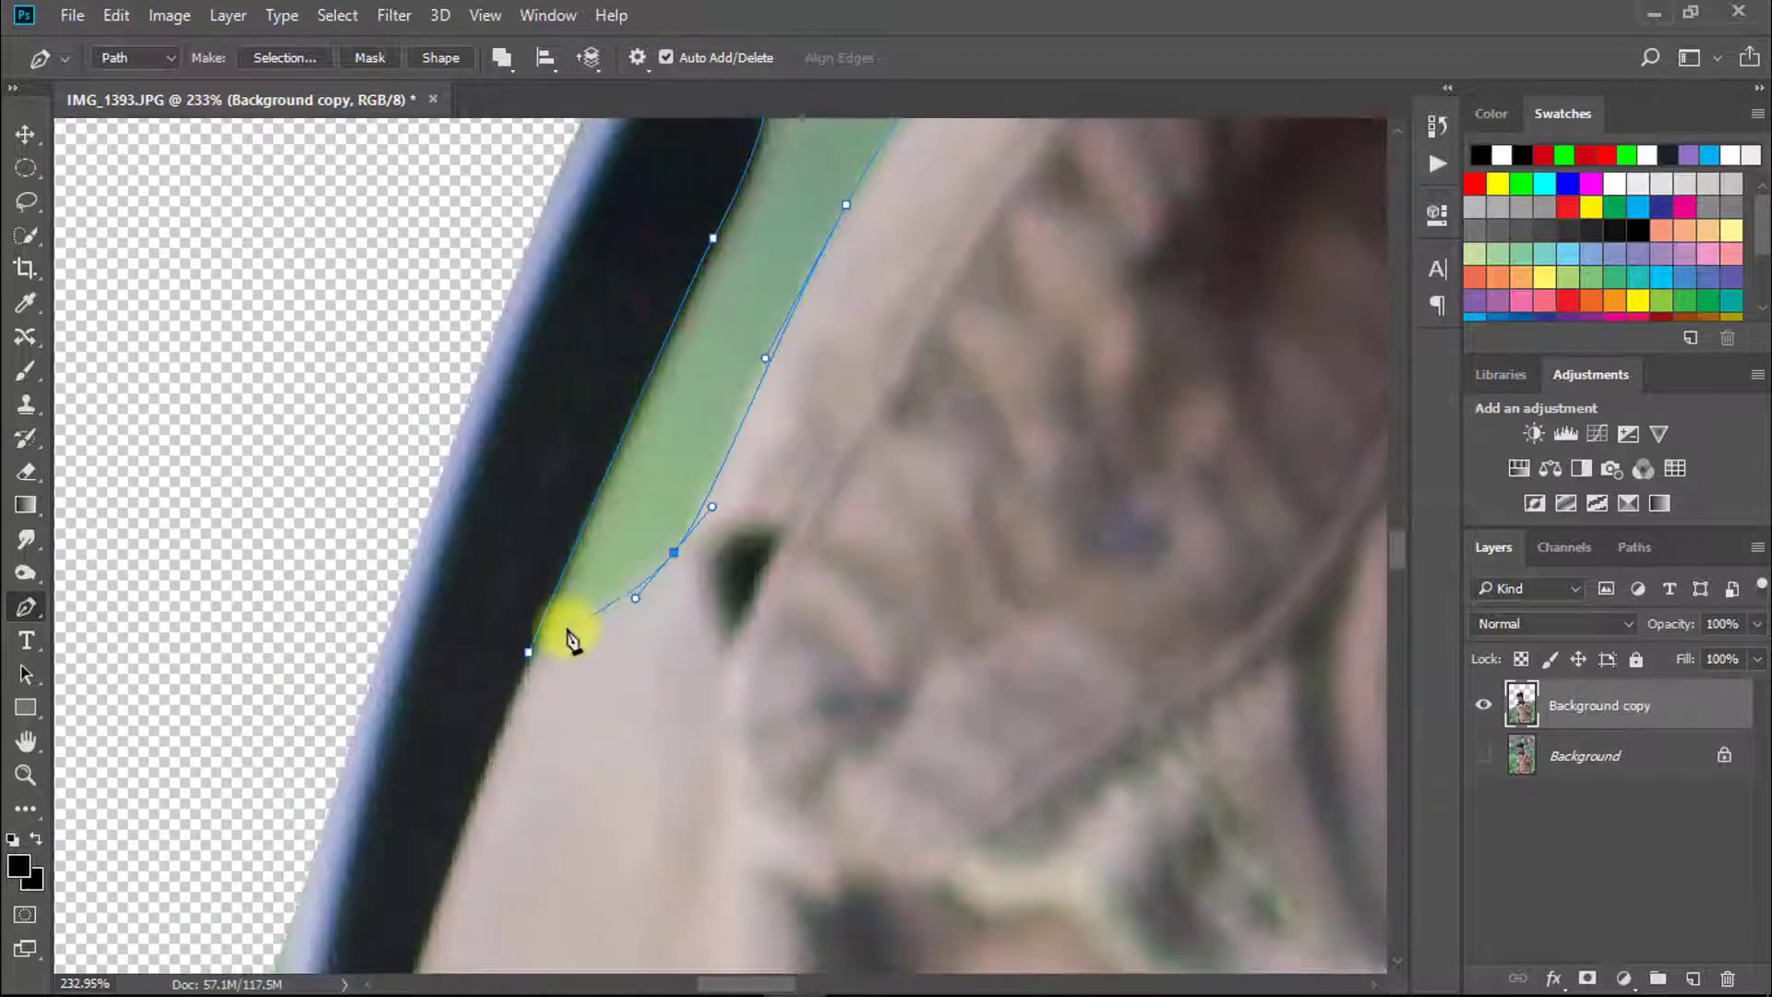
left_click(551, 646)
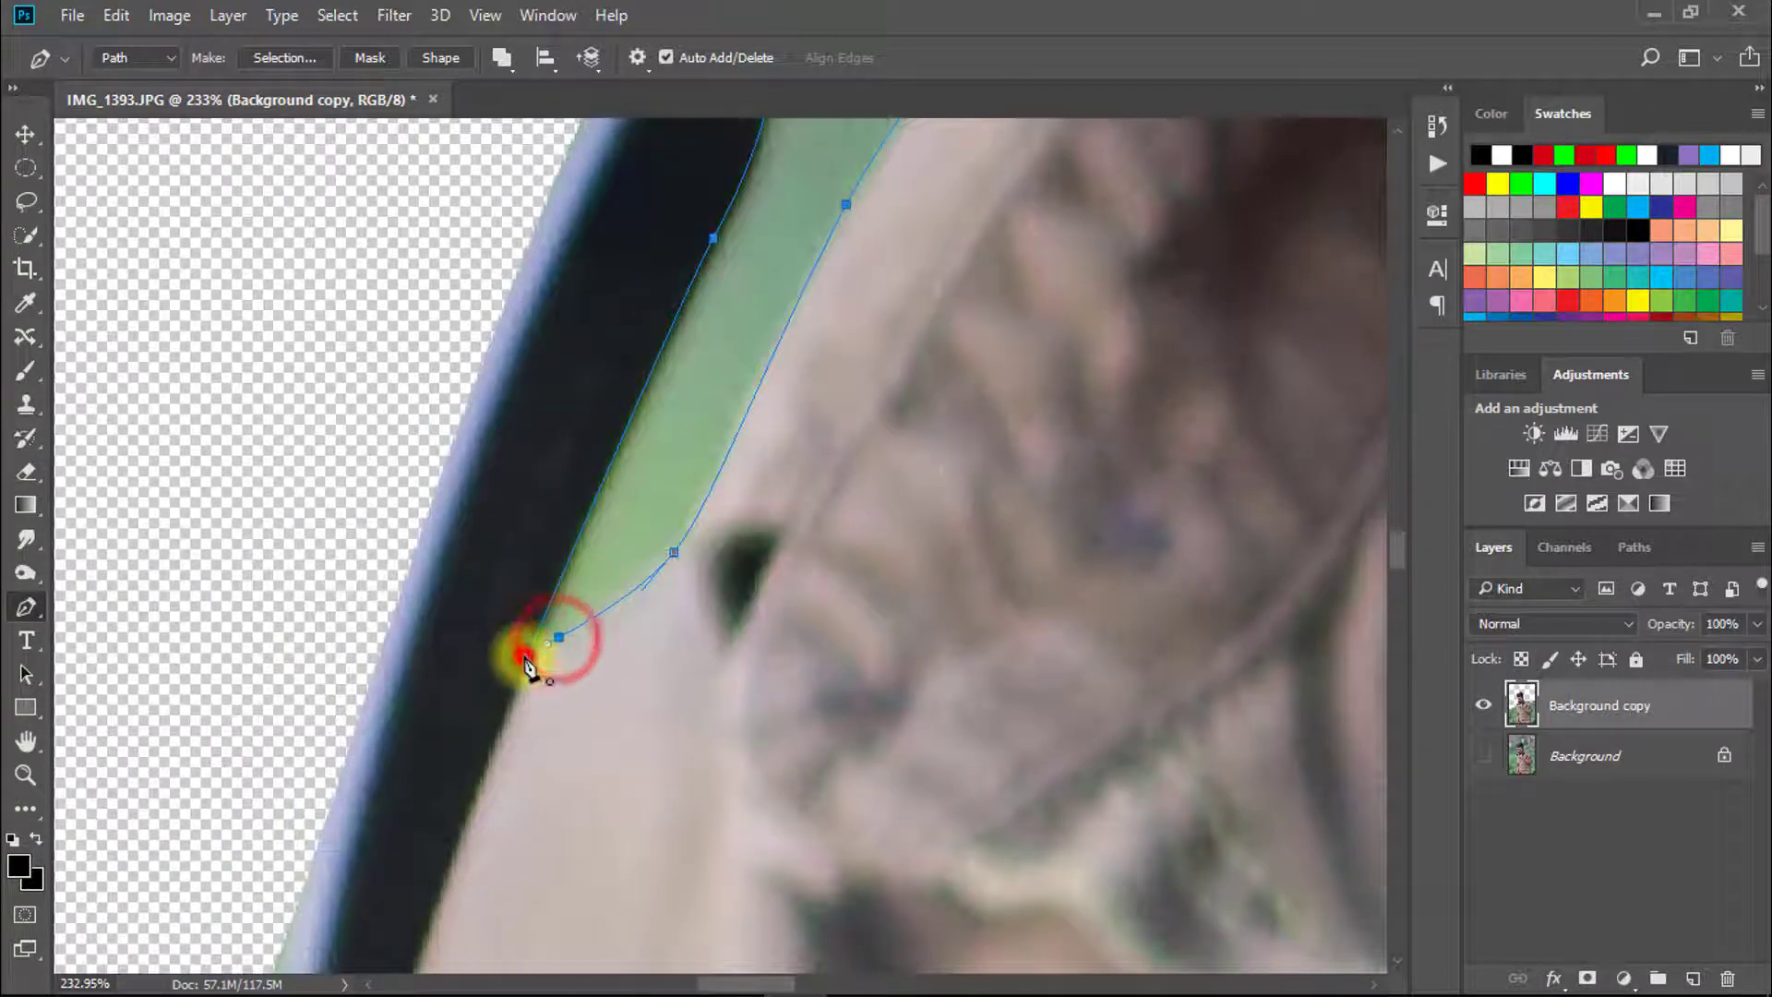
Step: Convert the path beside the sunglasses' arm into a selection, delete the green background inside it and deselect
scroll(796, 514, "down", 6)
left_click_drag(792, 514, 210, 601)
right_click(205, 588)
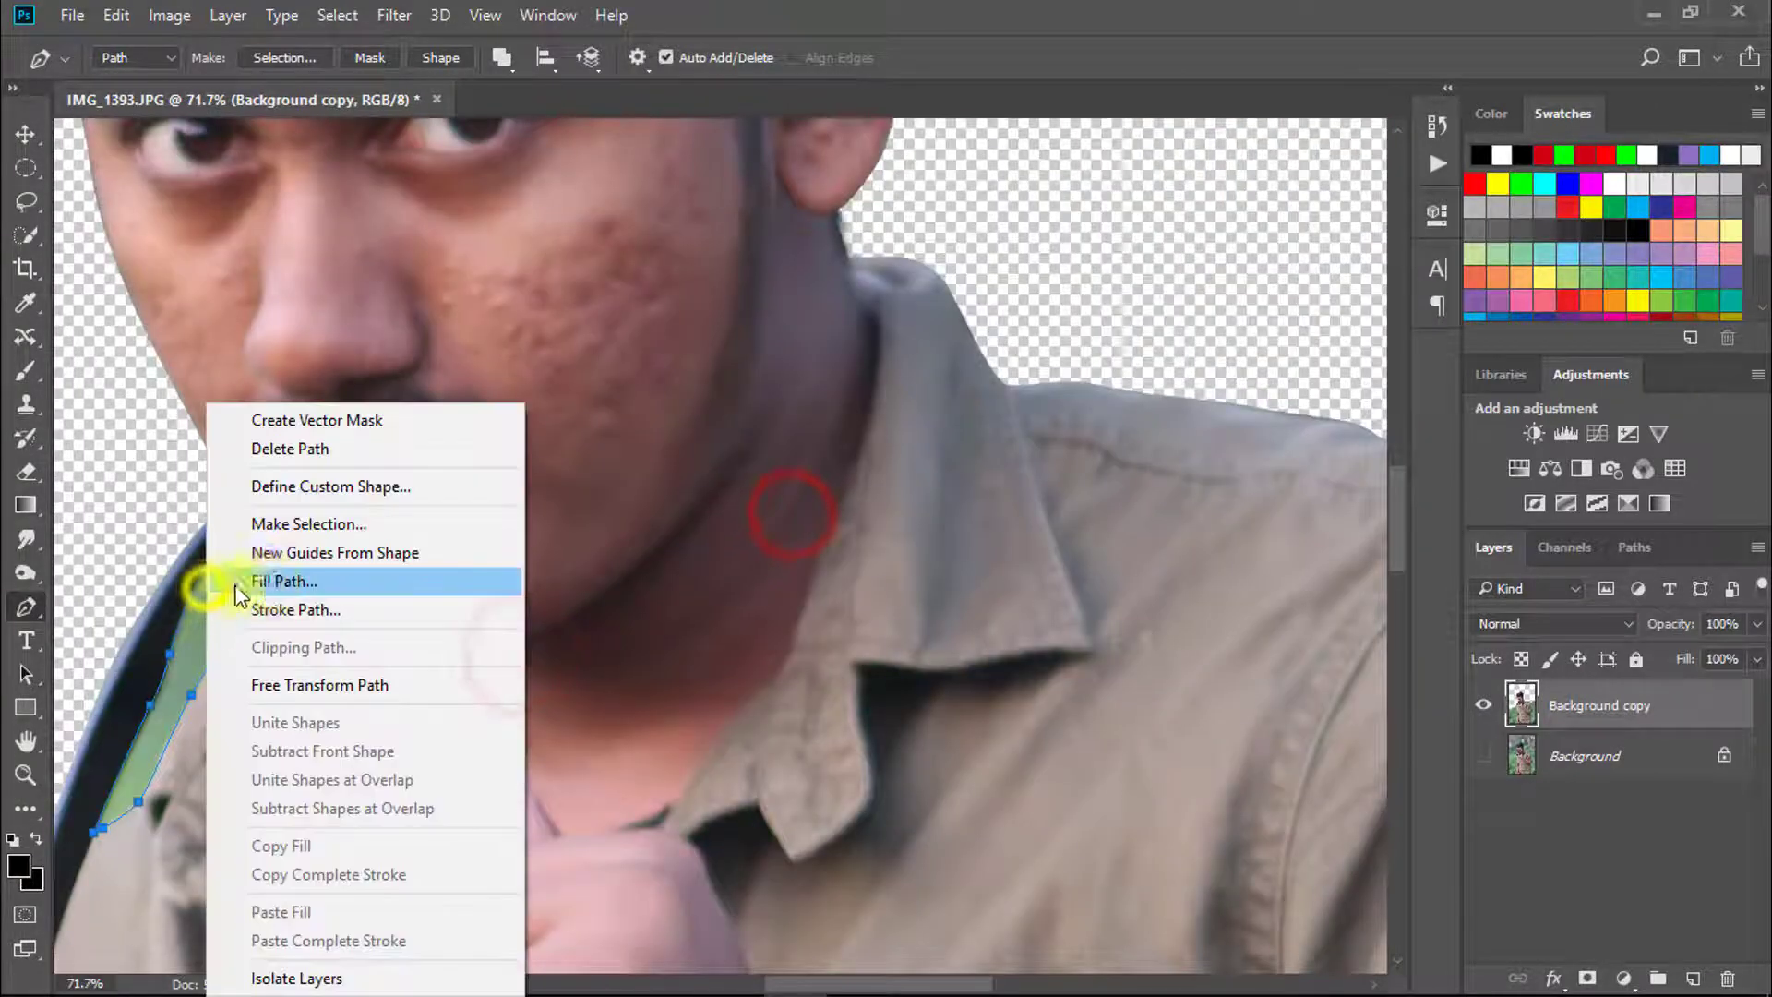
left_click(323, 524)
key("Return")
key("Delete")
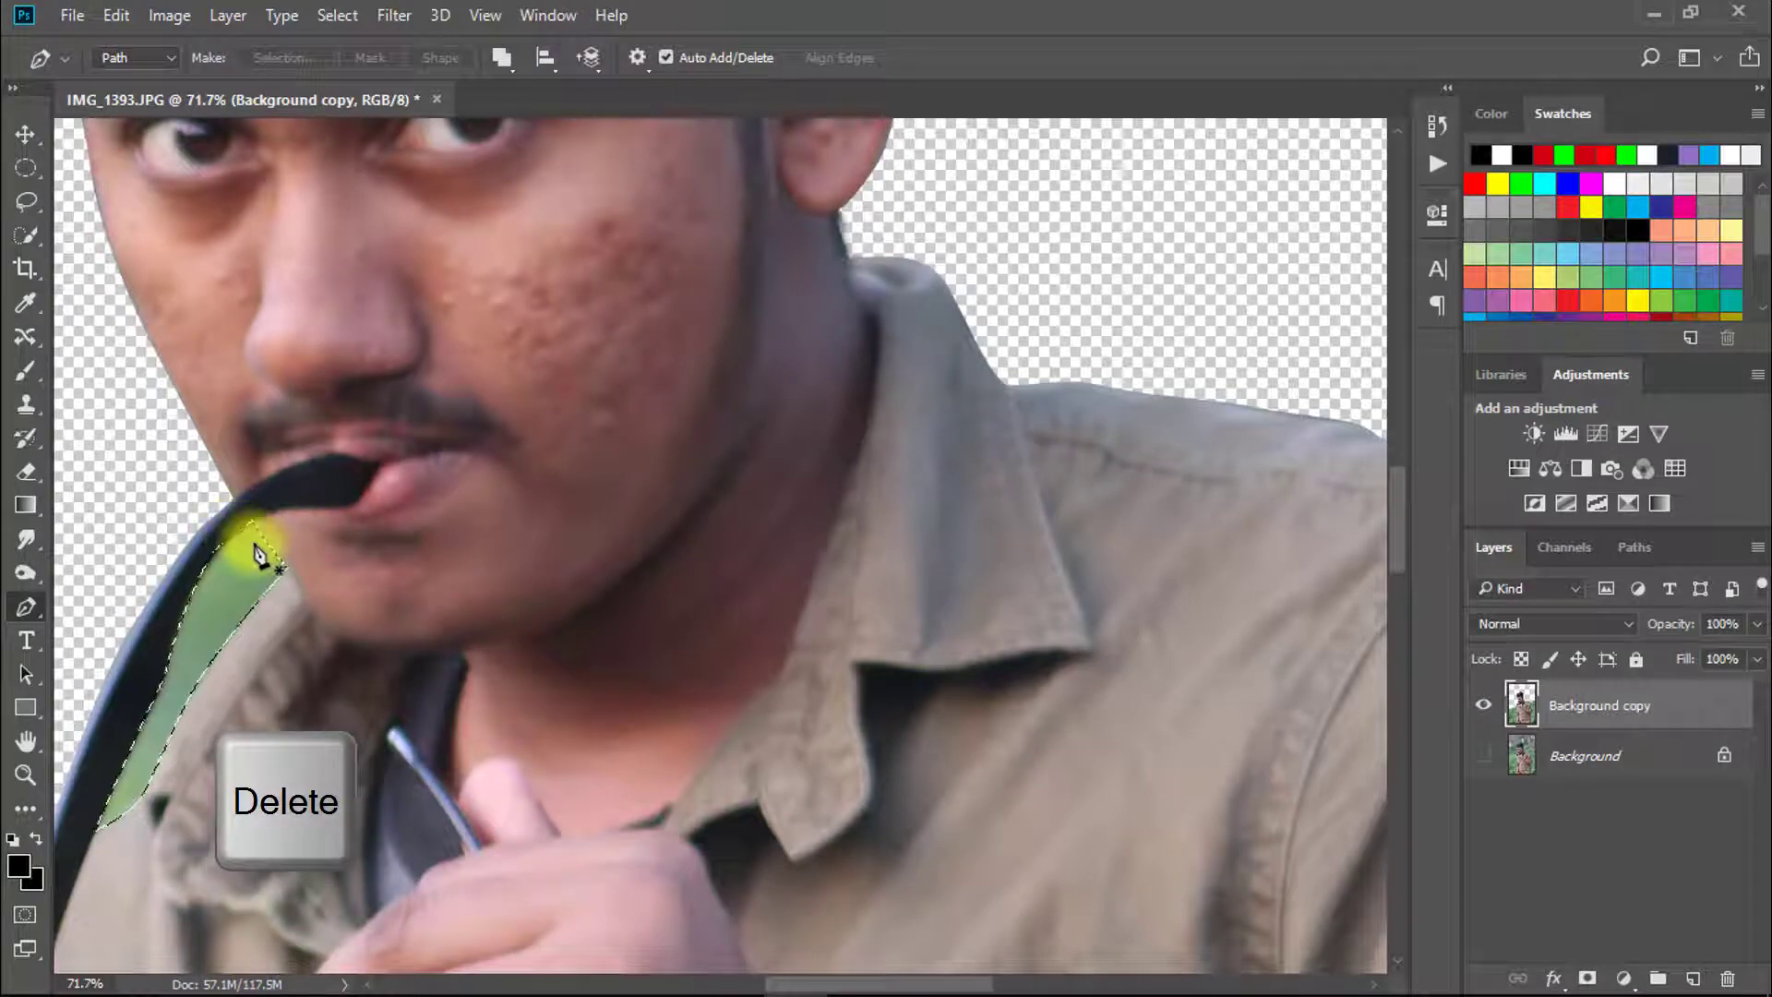
key("ctrl+d")
Step: Duplicate the cutout layer Background copy as a separate layer for skin retouching
left_click_drag(360, 562, 268, 587)
left_click_drag(324, 613, 605, 383)
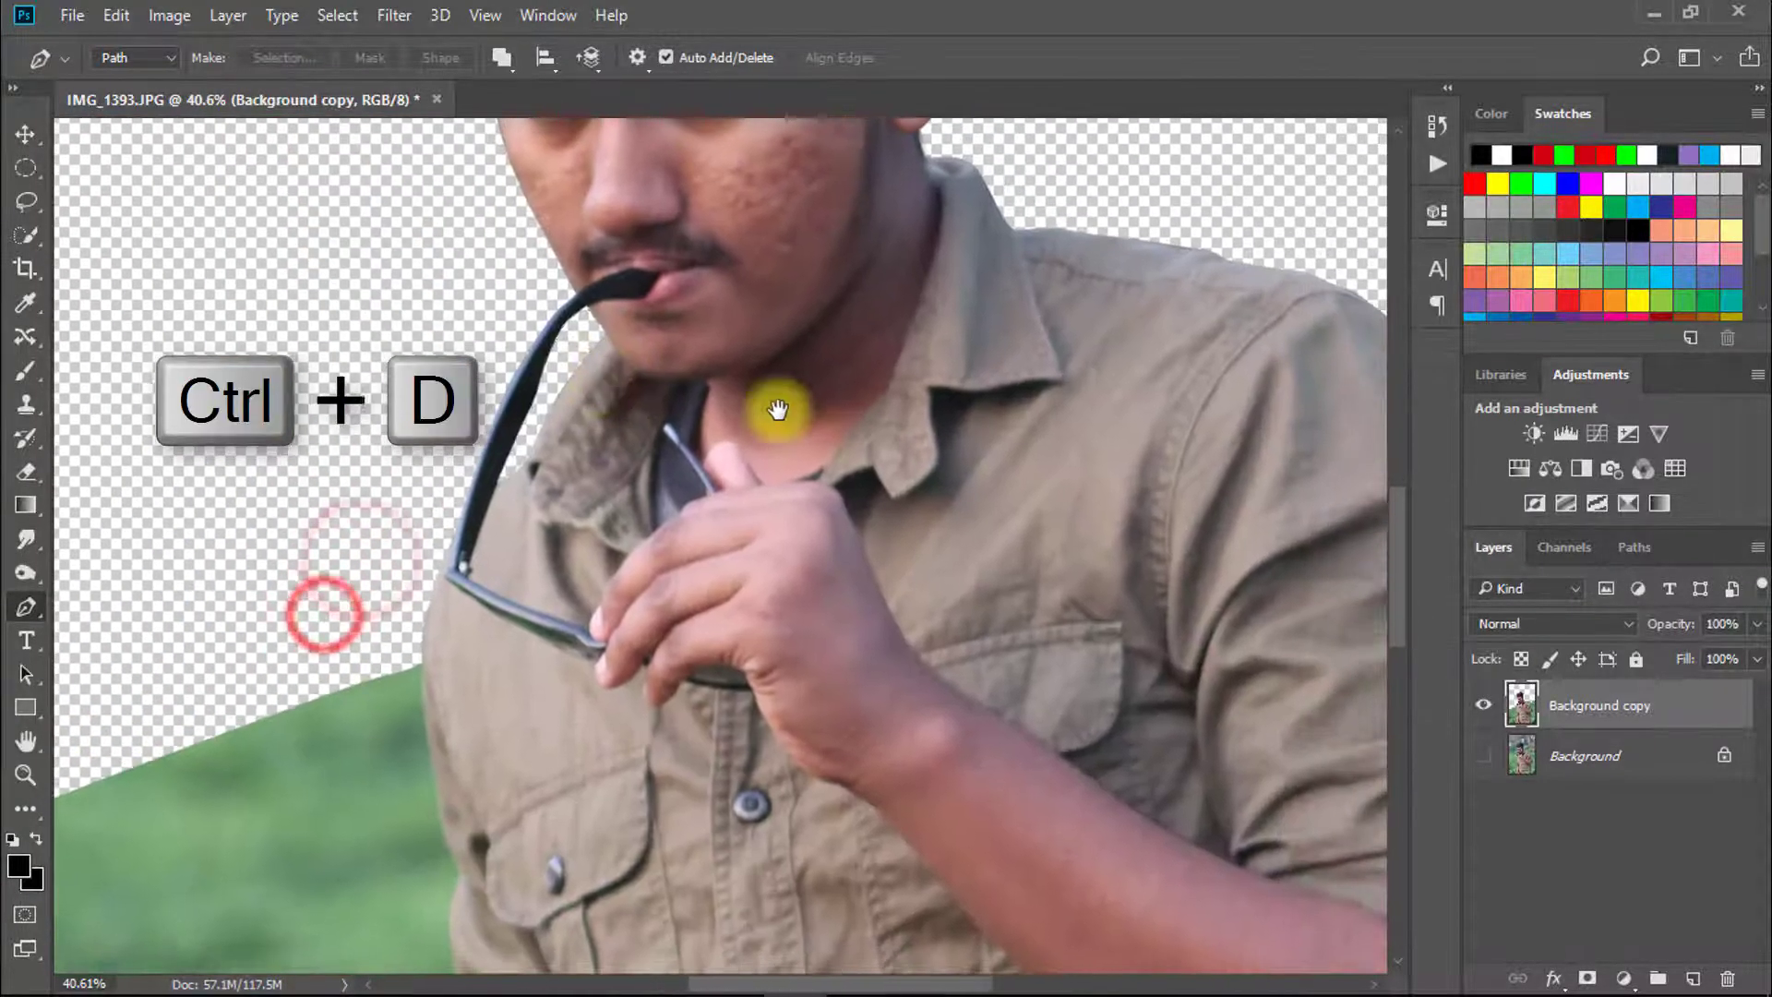
left_click_drag(776, 408, 865, 359)
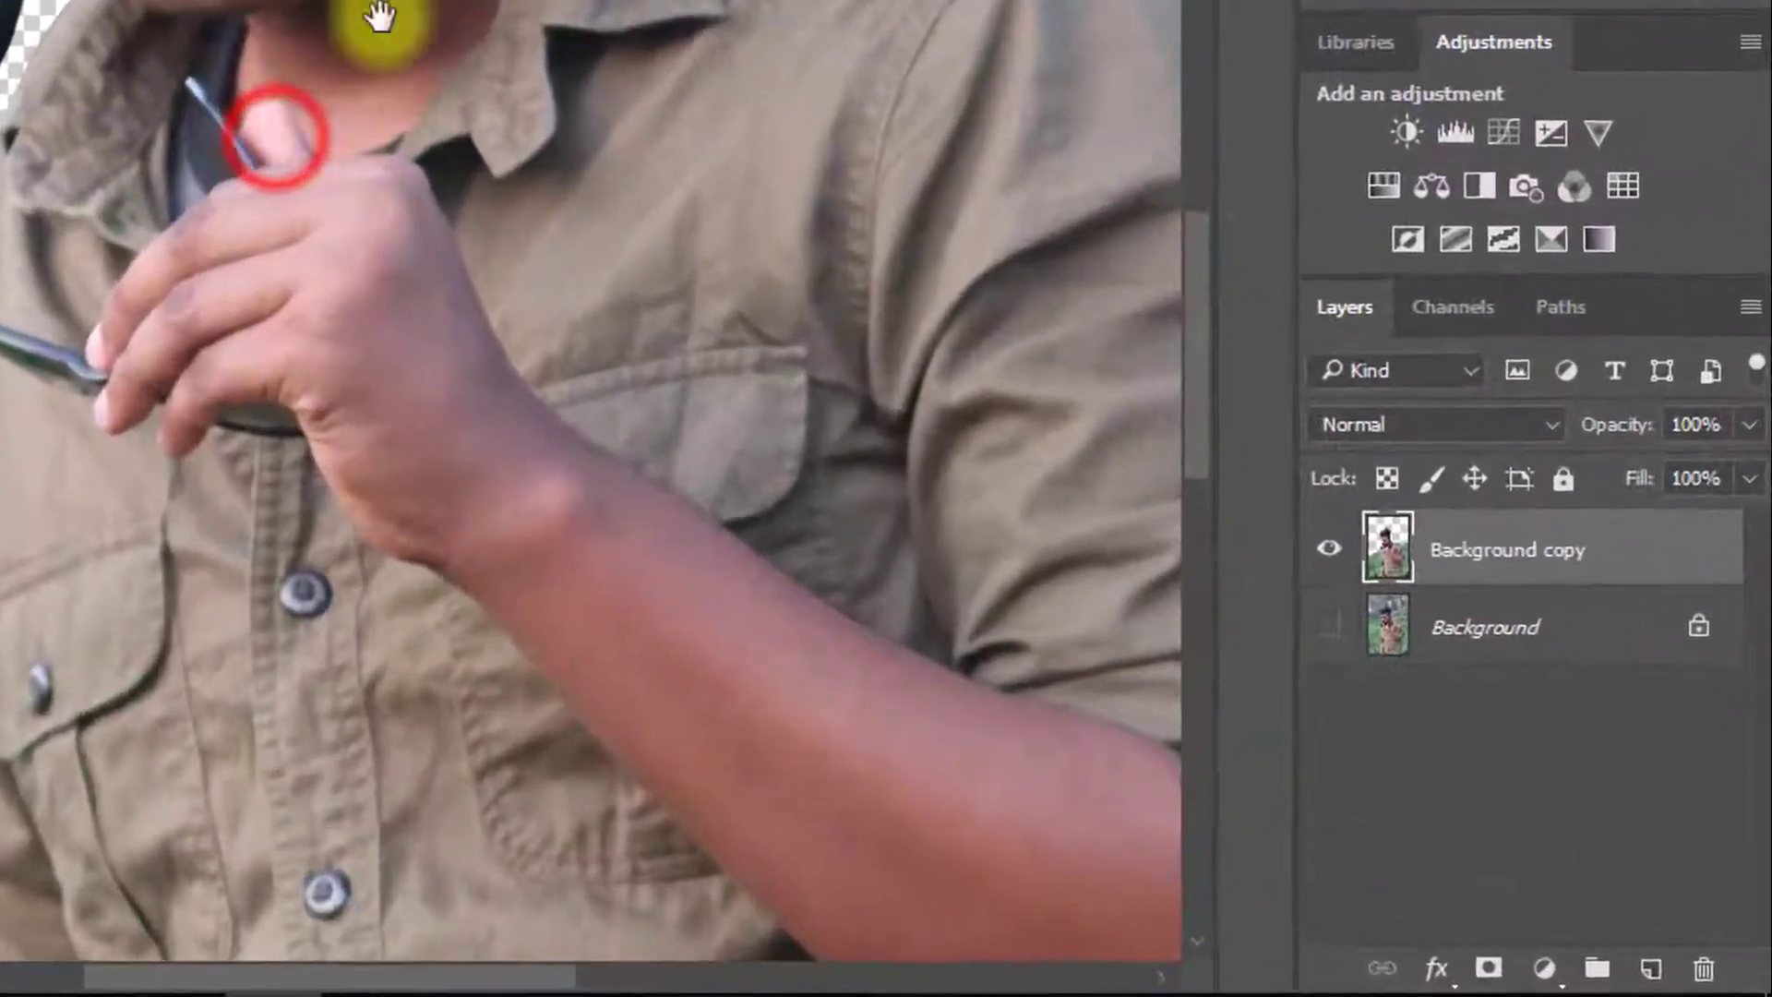
left_click_drag(380, 16, 242, 344)
key("ctrl+j")
key("ctrl+j")
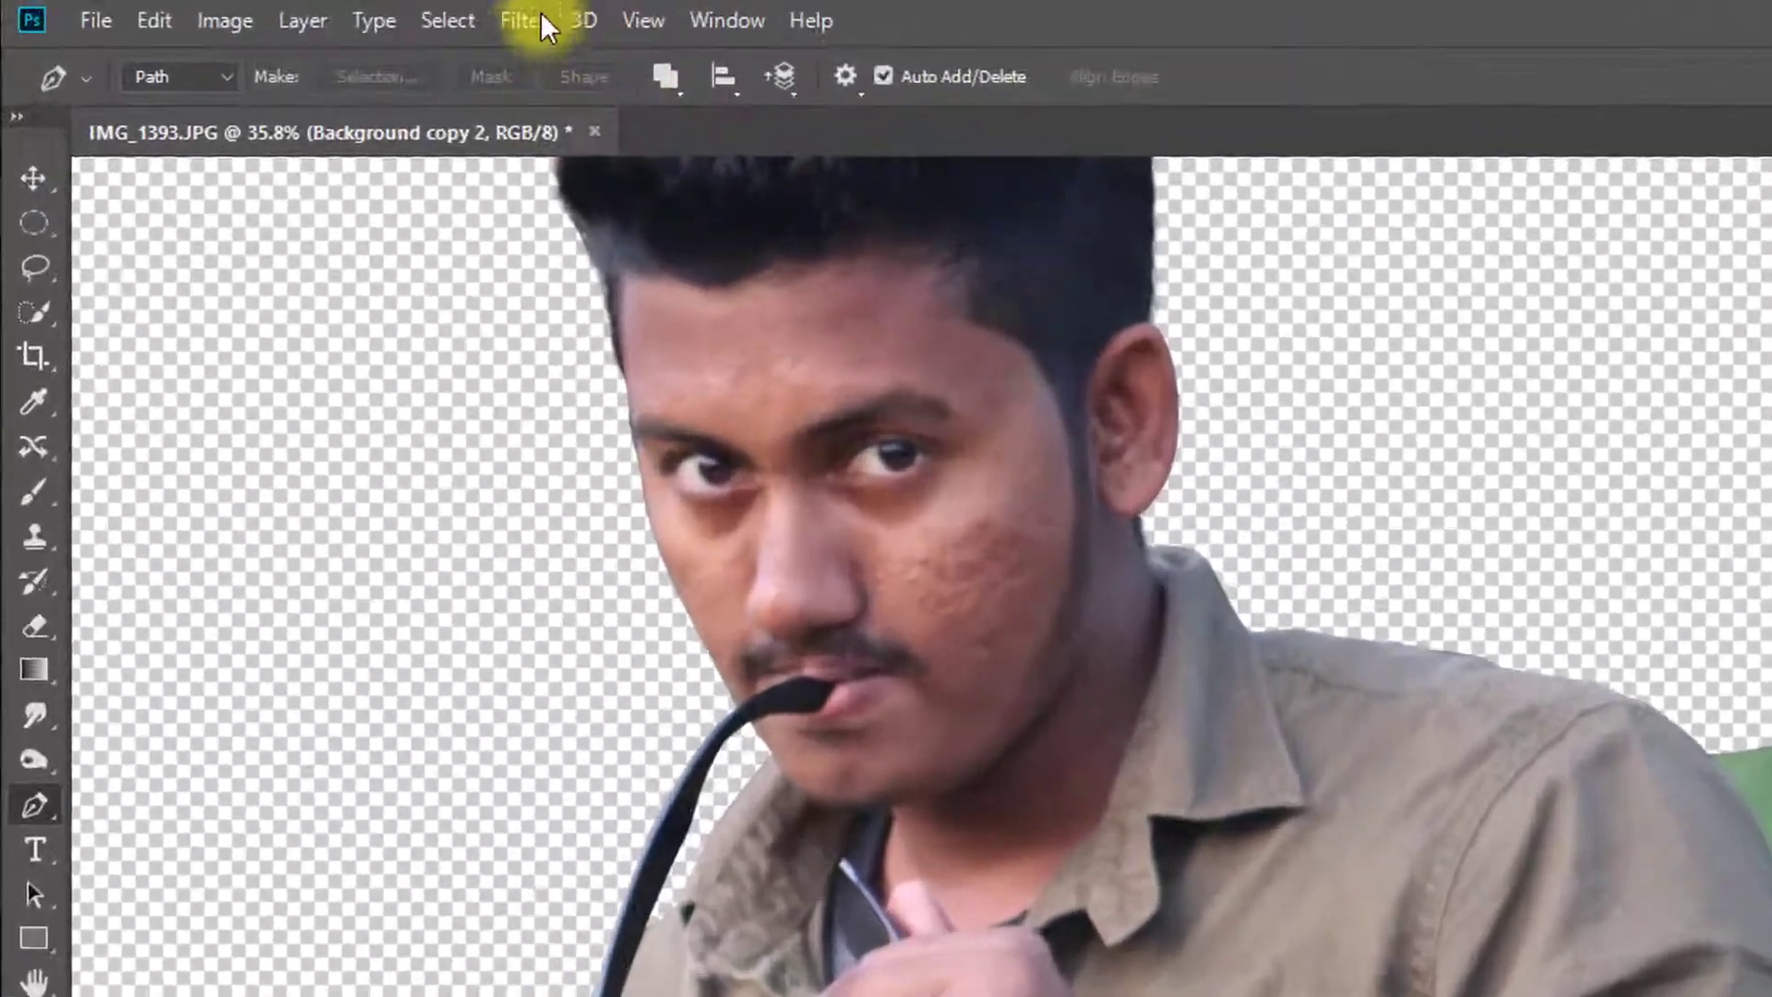
Step: Apply Reduce Noise to the duplicate layer with strength 10, preserve details 0%, reduce color noise 0% and sharpen details 20%
left_click(556, 25)
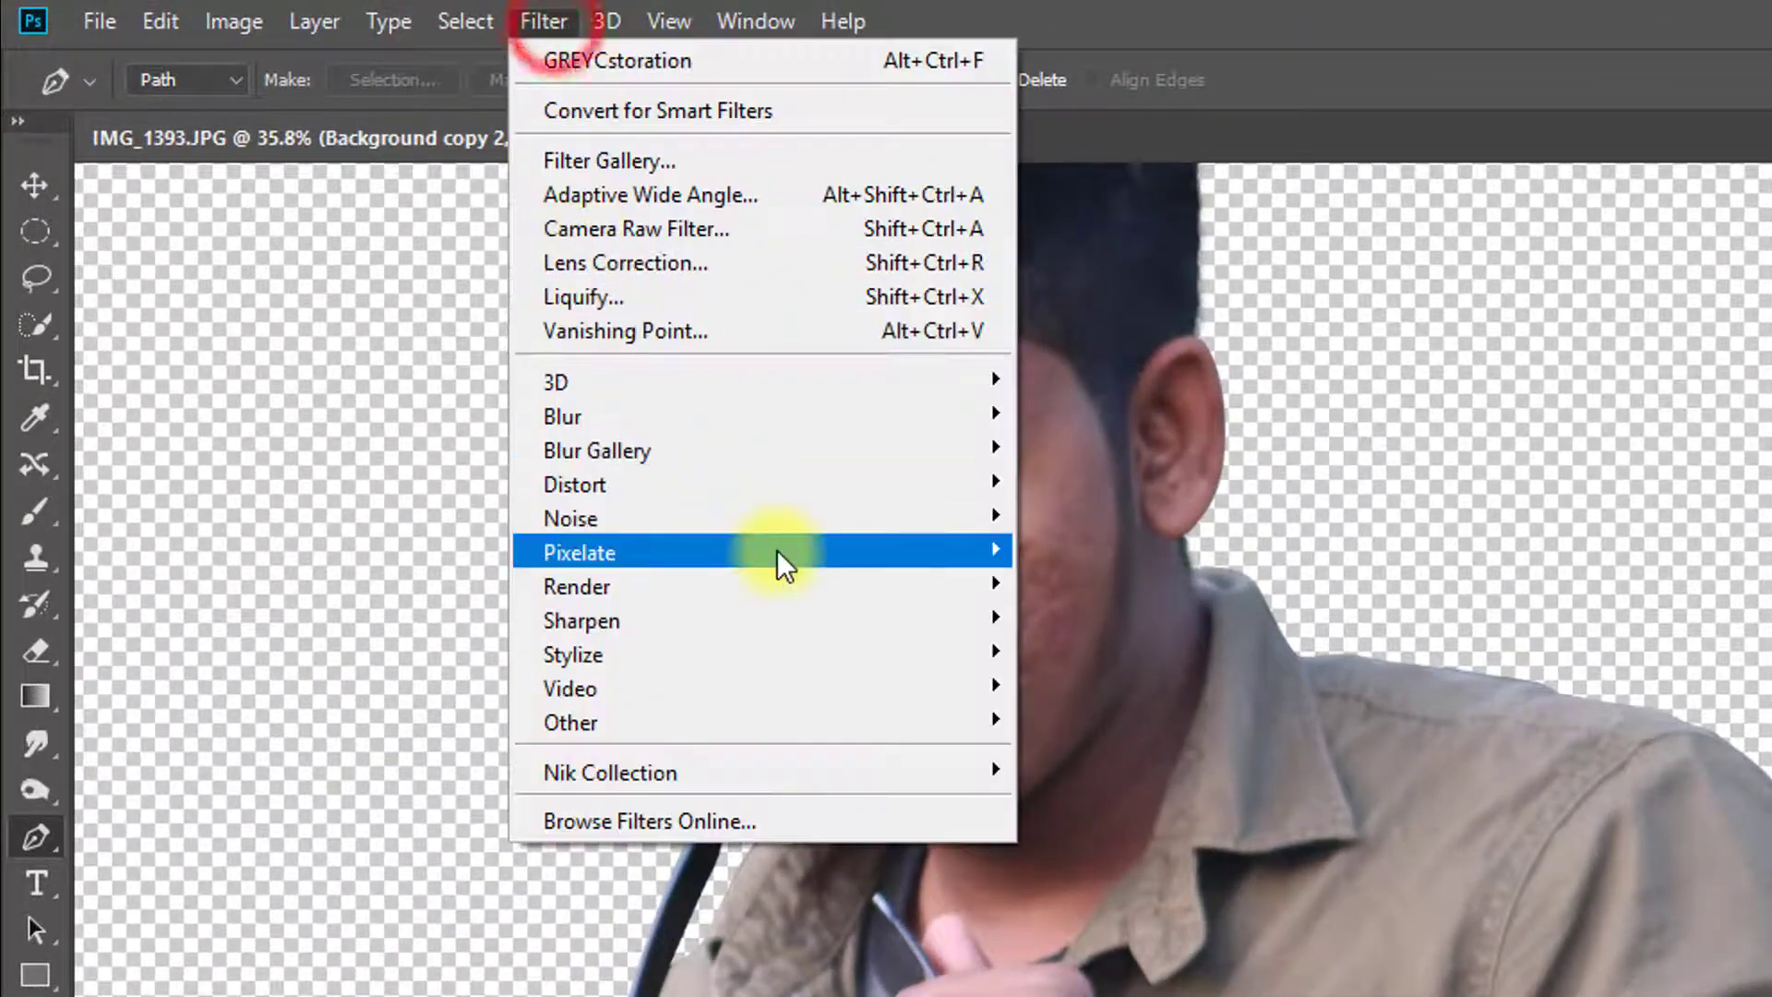
mouse_move(779, 523)
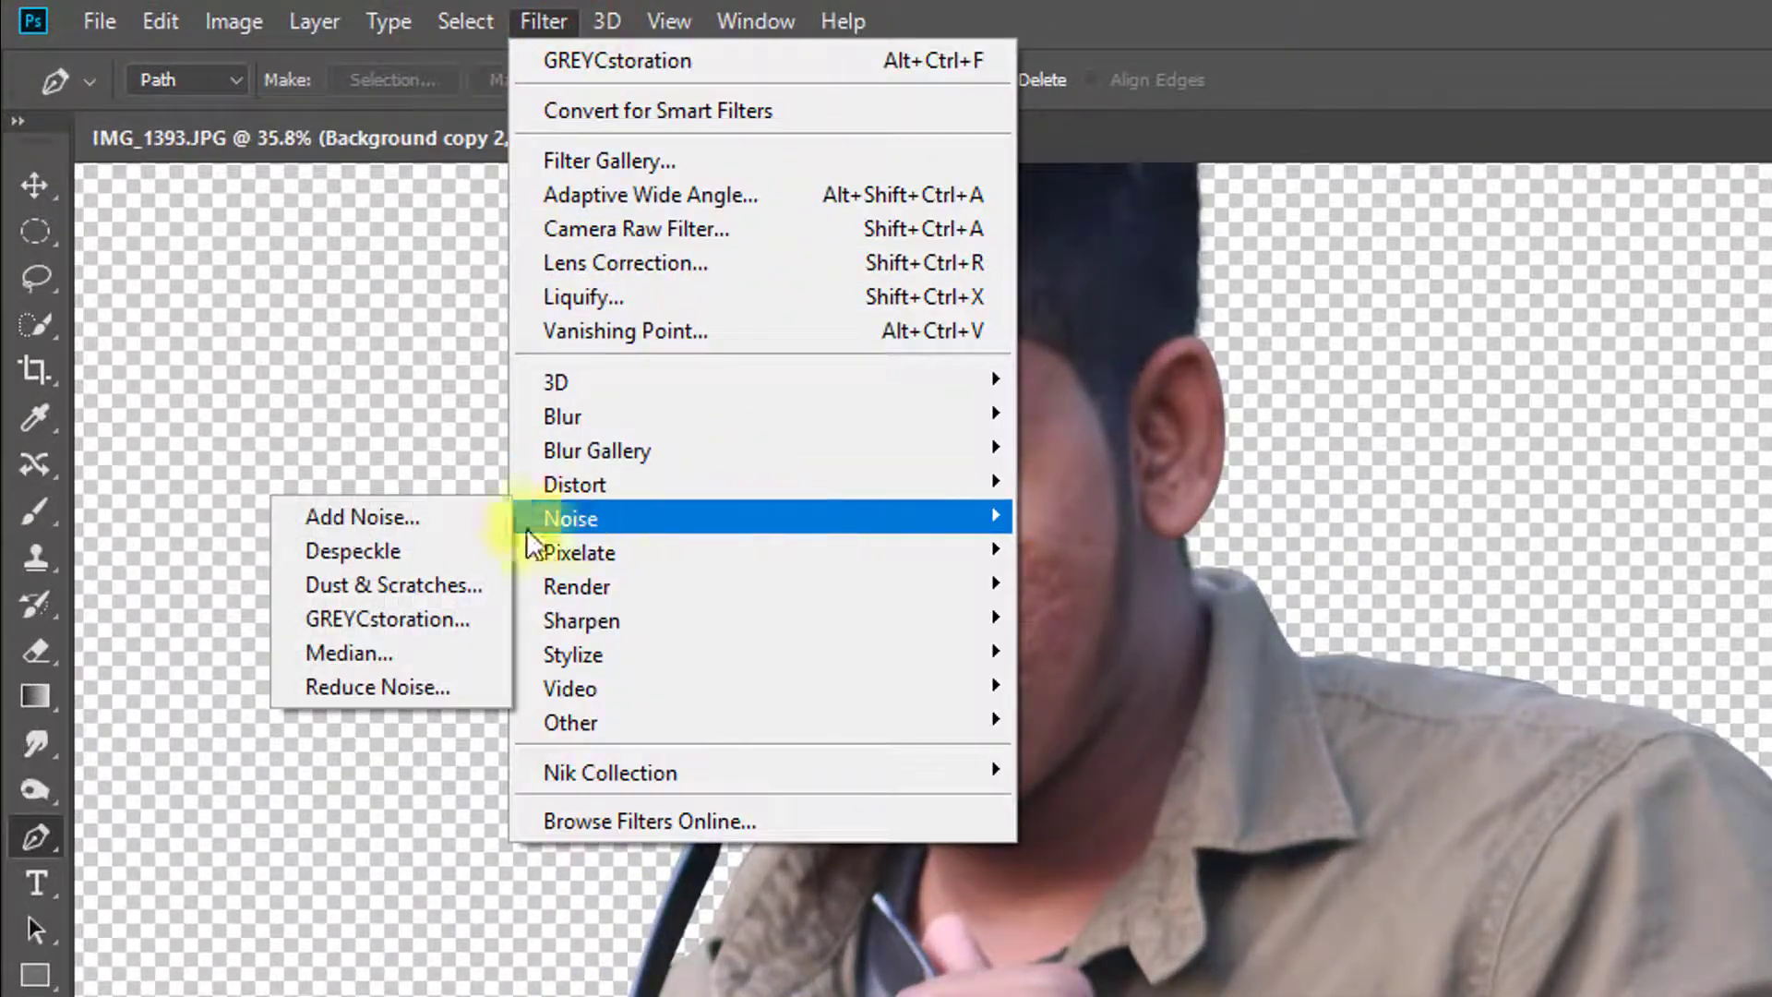
left_click(379, 685)
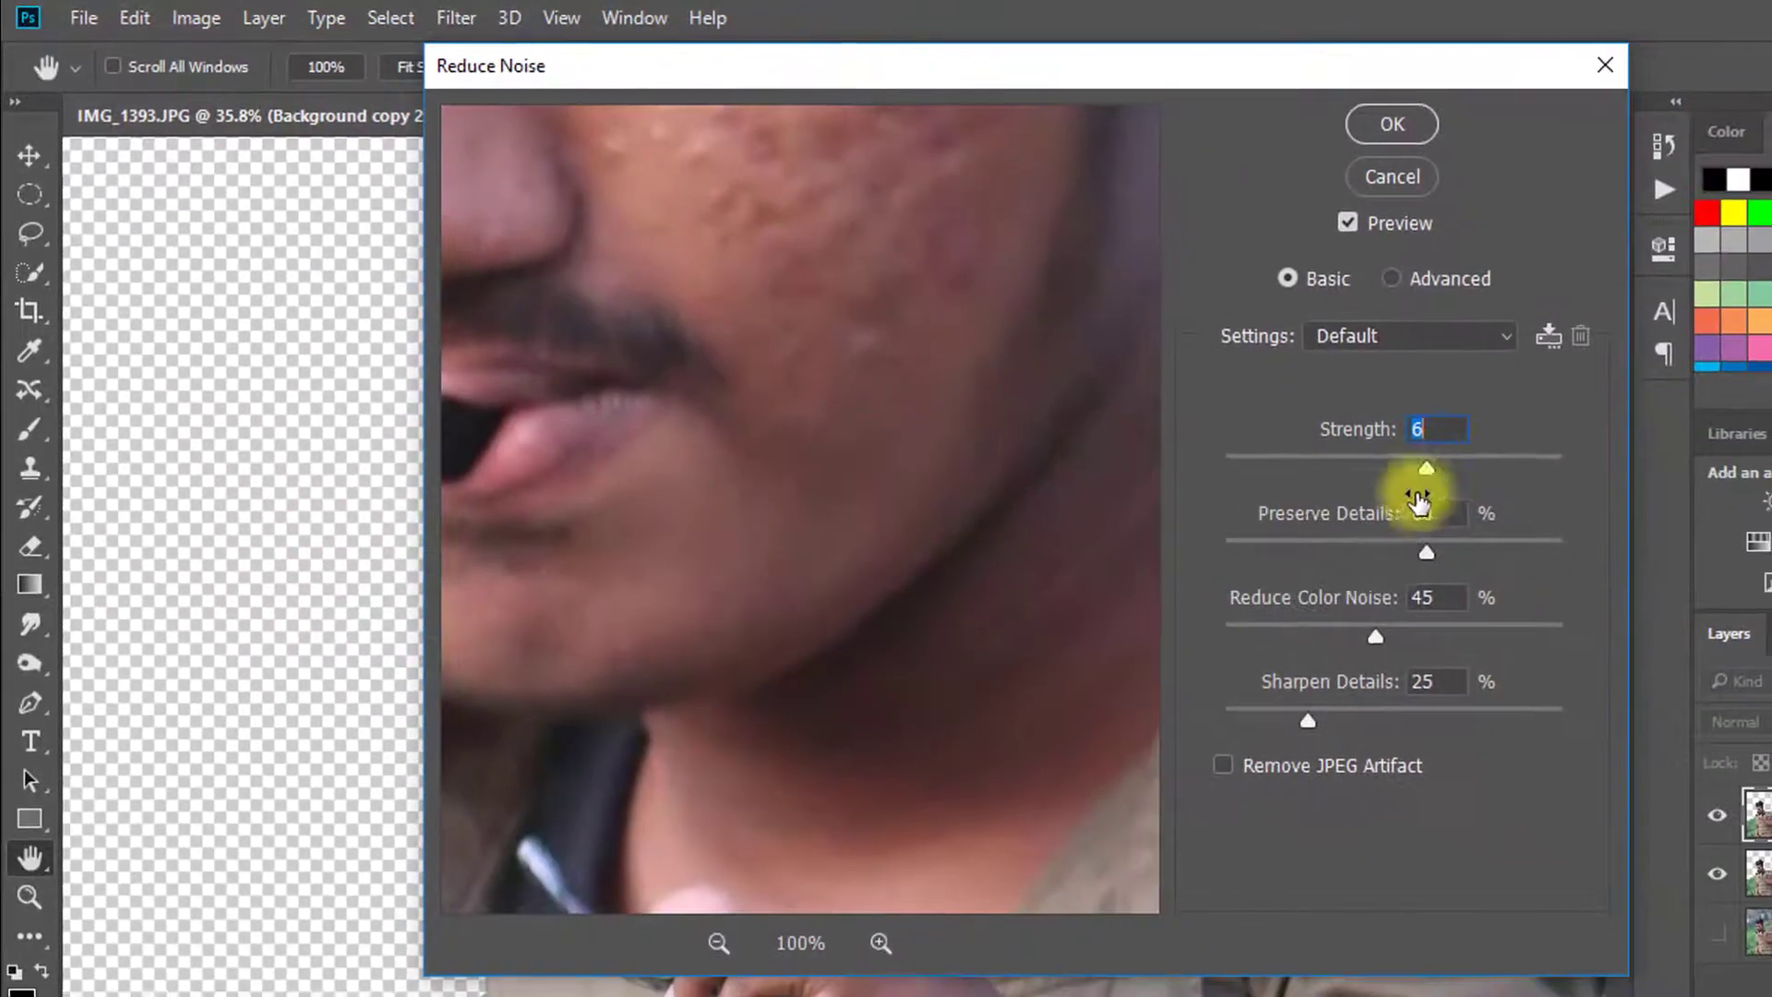
left_click_drag(975, 632, 985, 713)
left_click_drag(926, 617, 747, 775)
left_click_drag(799, 601, 981, 534)
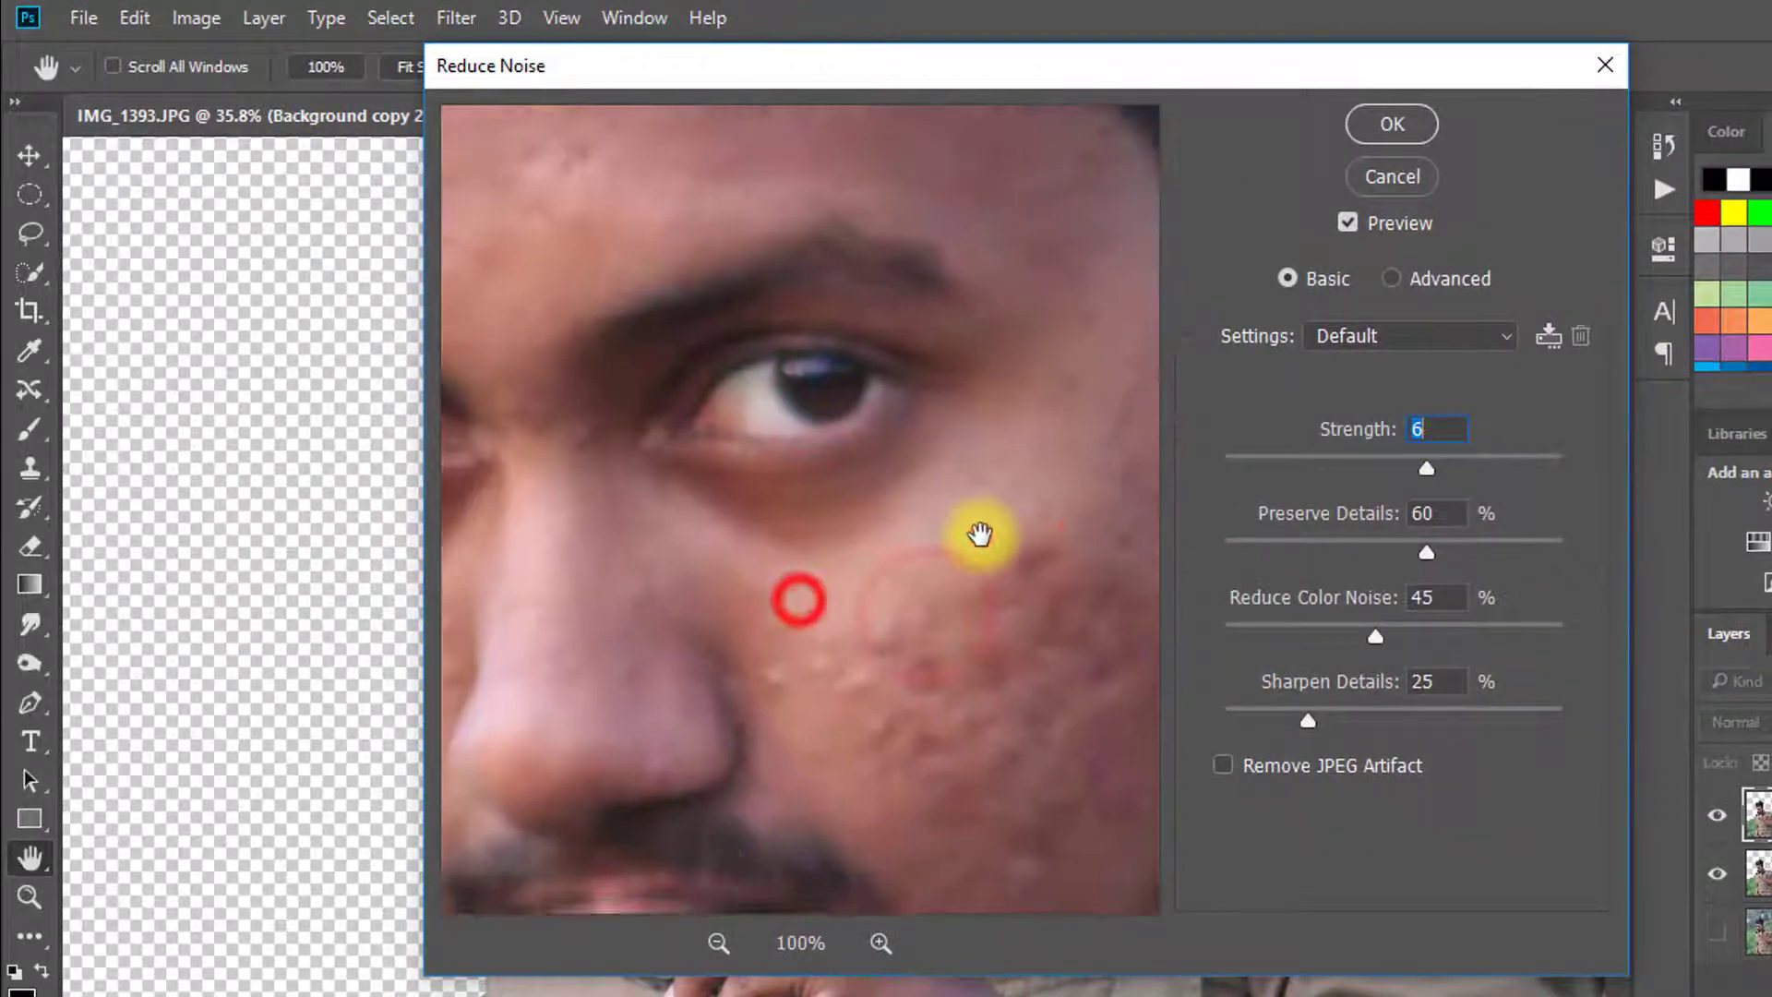
left_click_drag(1426, 469, 1569, 468)
left_click_drag(1426, 554, 1523, 552)
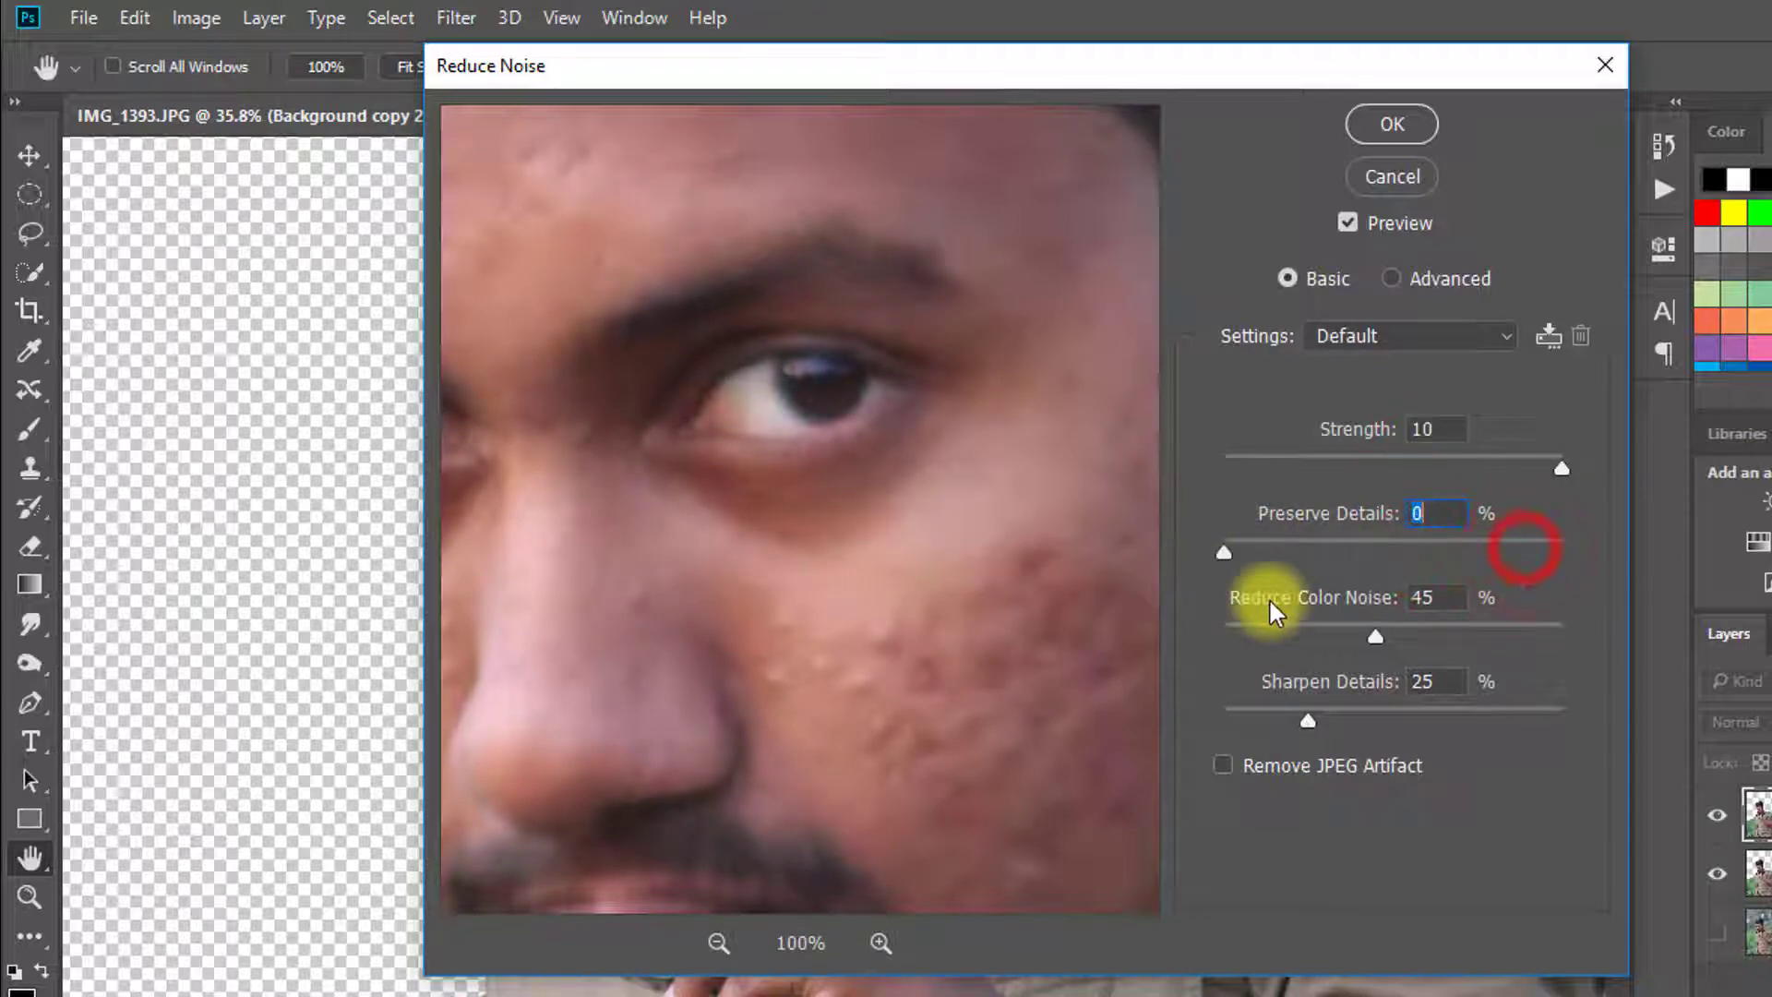
left_click_drag(706, 614, 748, 614)
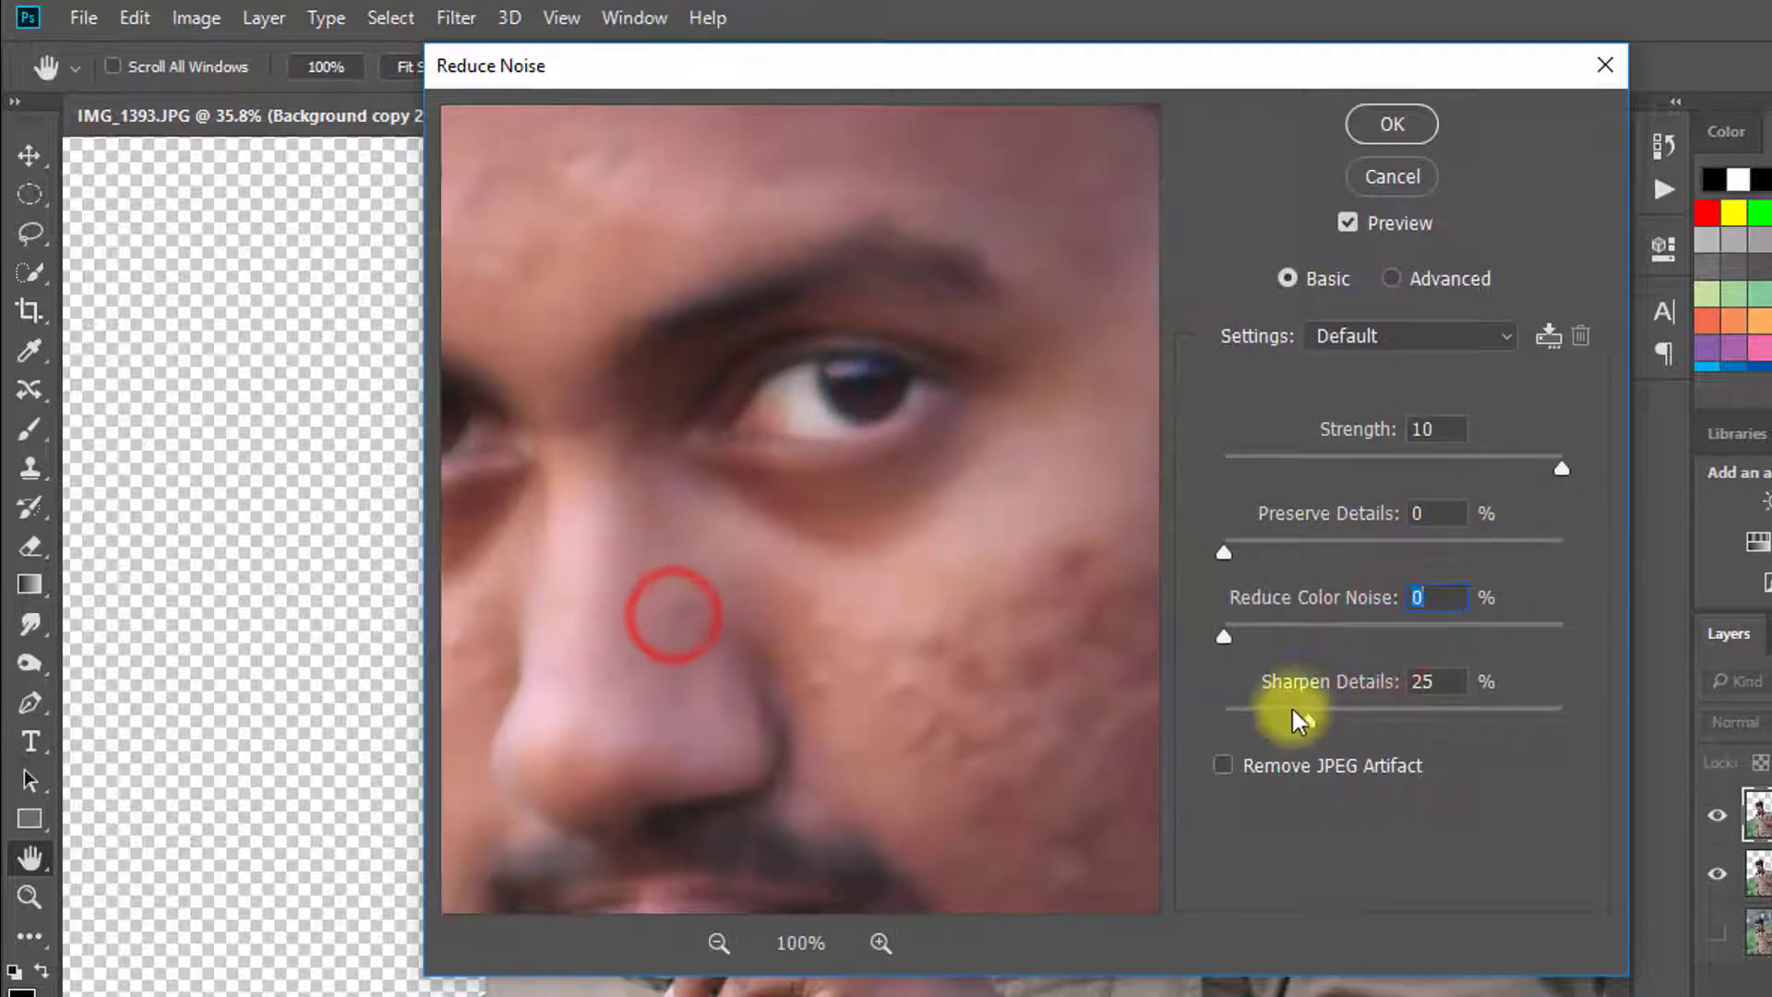
left_click_drag(1305, 719, 1191, 720)
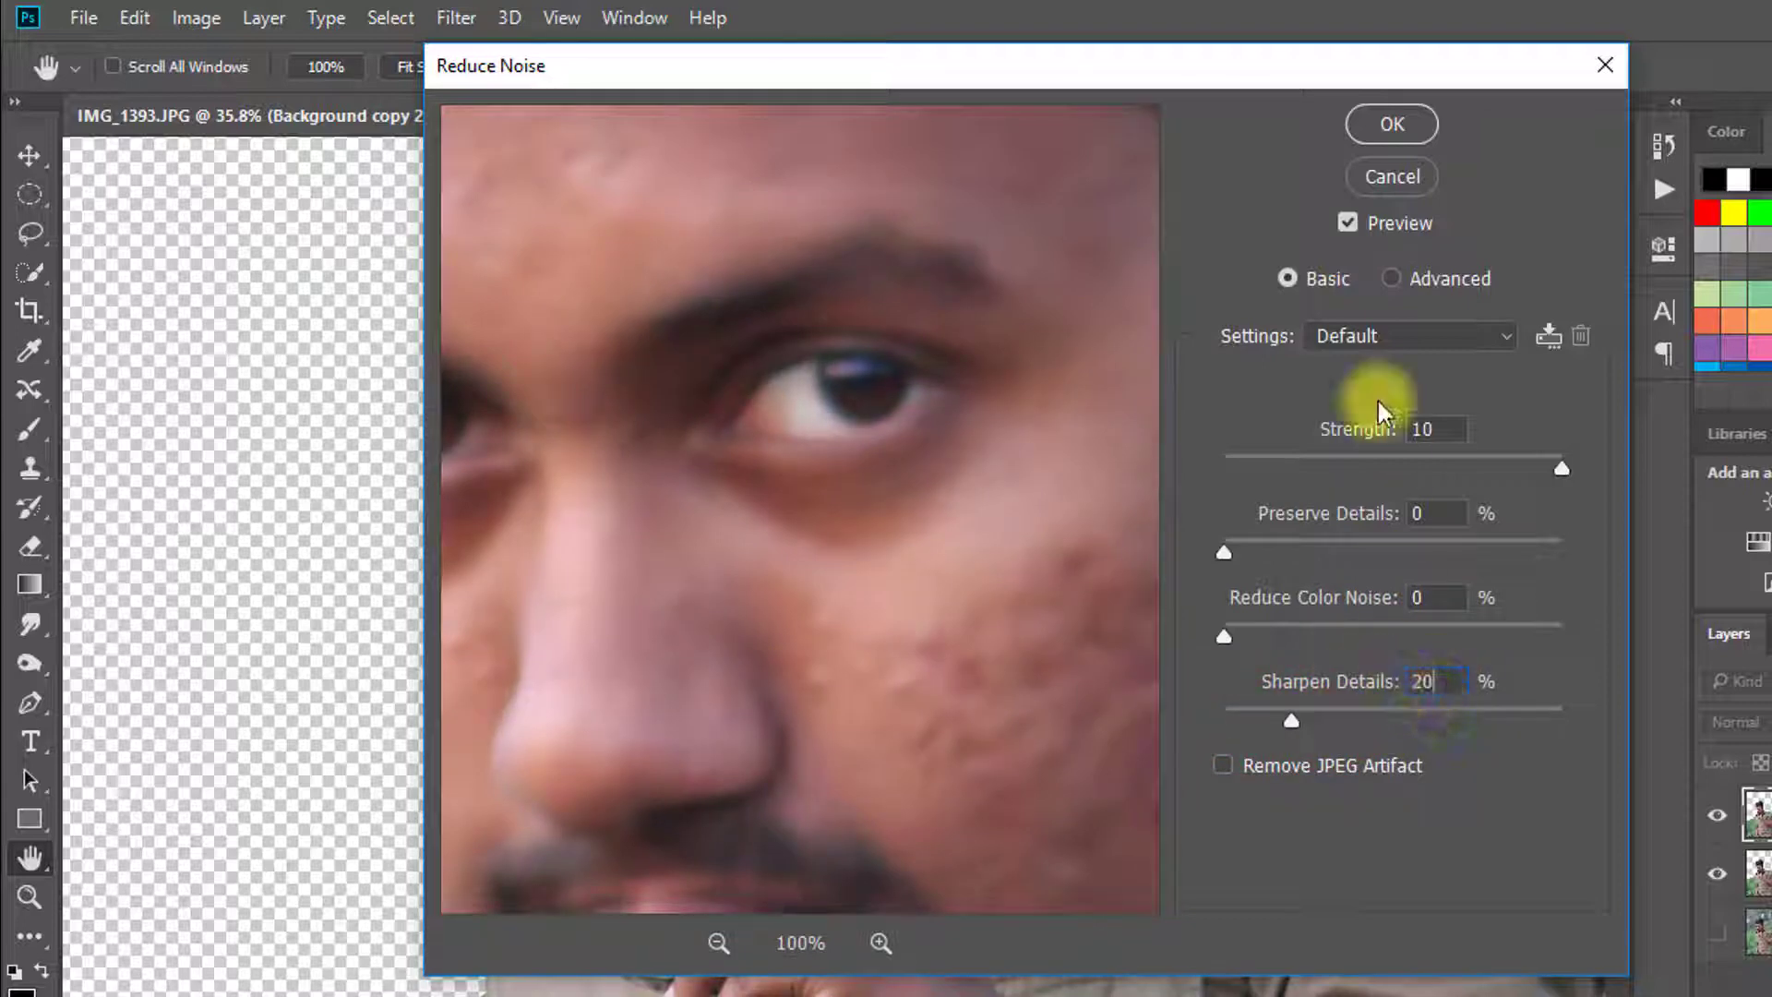
left_click(1377, 177)
key("p")
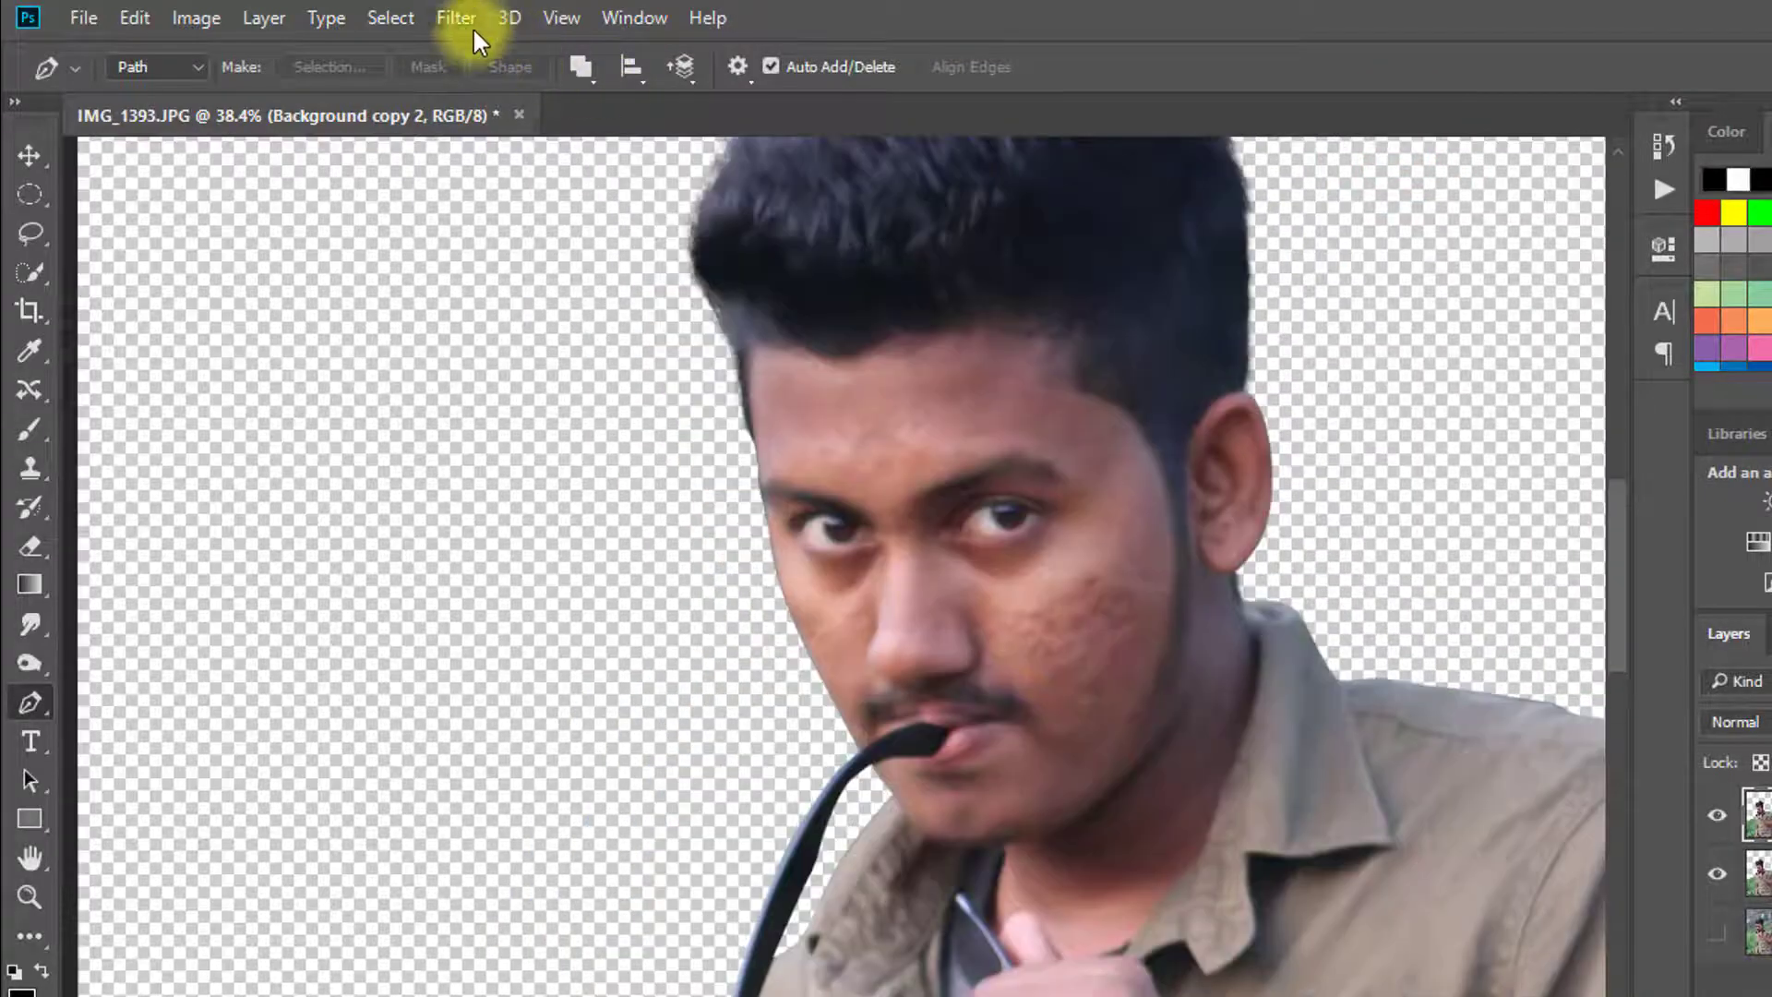
Step: Apply a Surface Blur with a 7-pixel radius and a threshold of 15 levels to Background copy 2
left_click(461, 21)
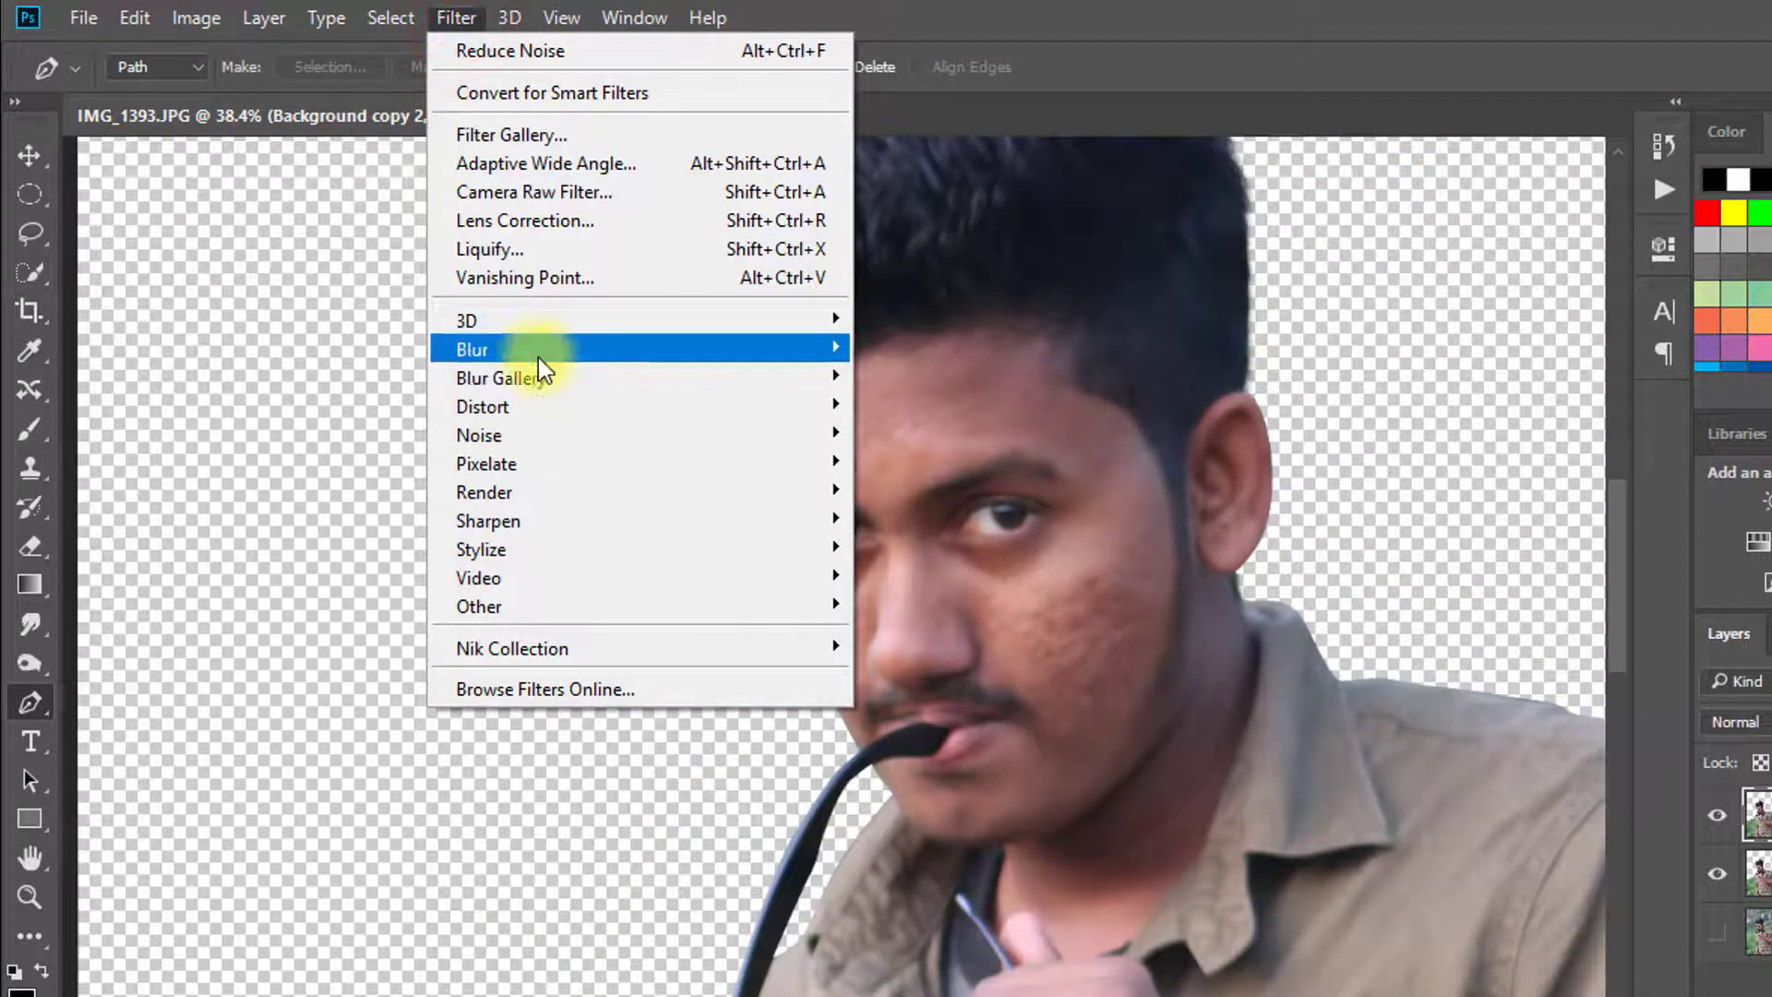
left_click(476, 353)
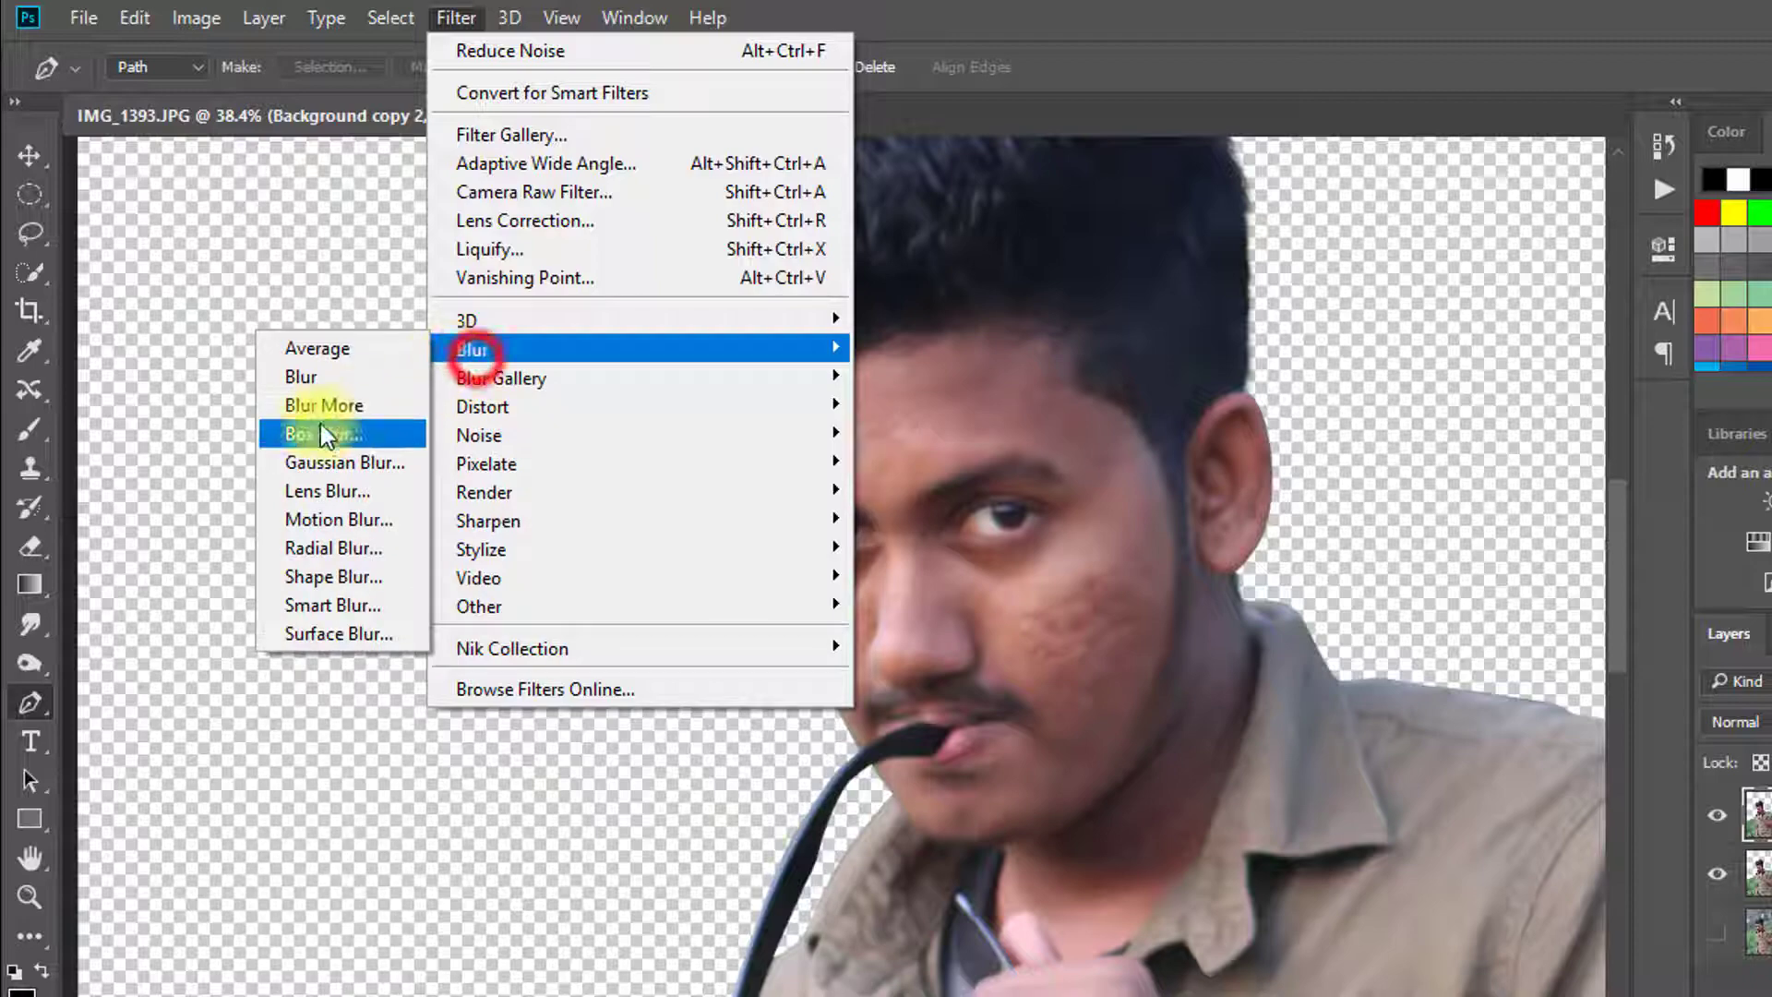
left_click(362, 628)
left_click_drag(926, 349, 906, 495)
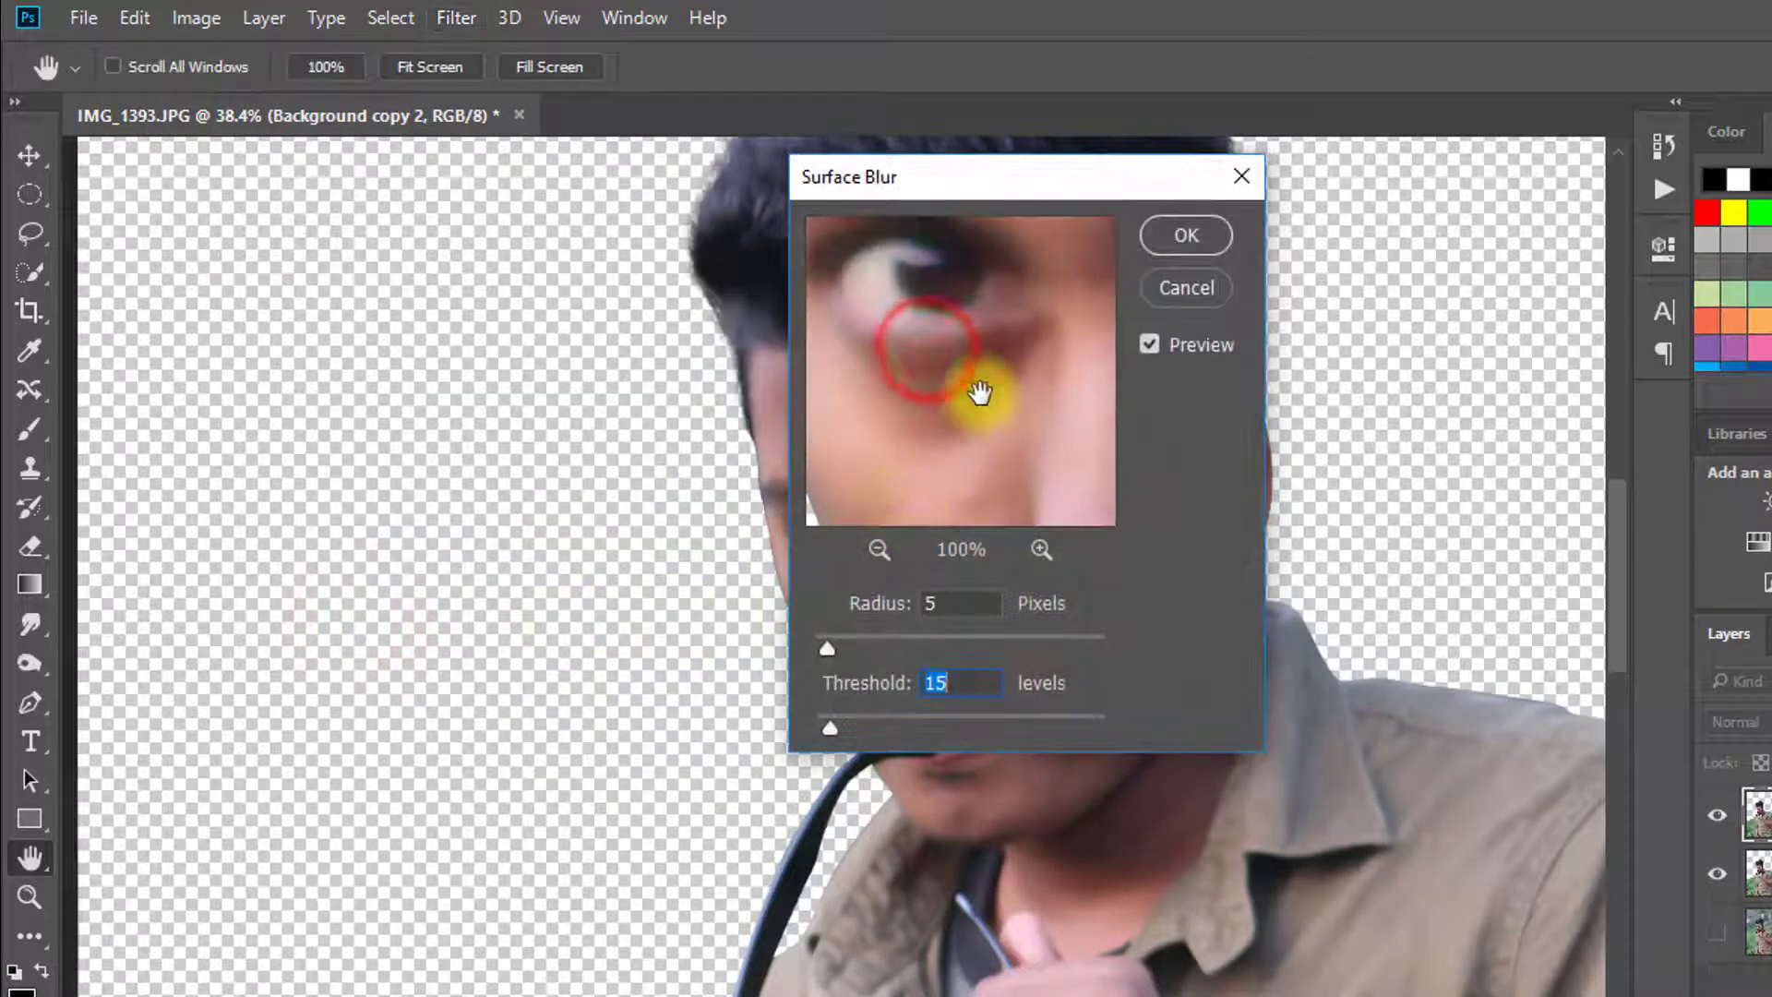
left_click(981, 376, "alt")
left_click_drag(992, 369, 855, 265)
left_click_drag(933, 368, 1026, 415)
left_click_drag(942, 602, 914, 600)
type("7")
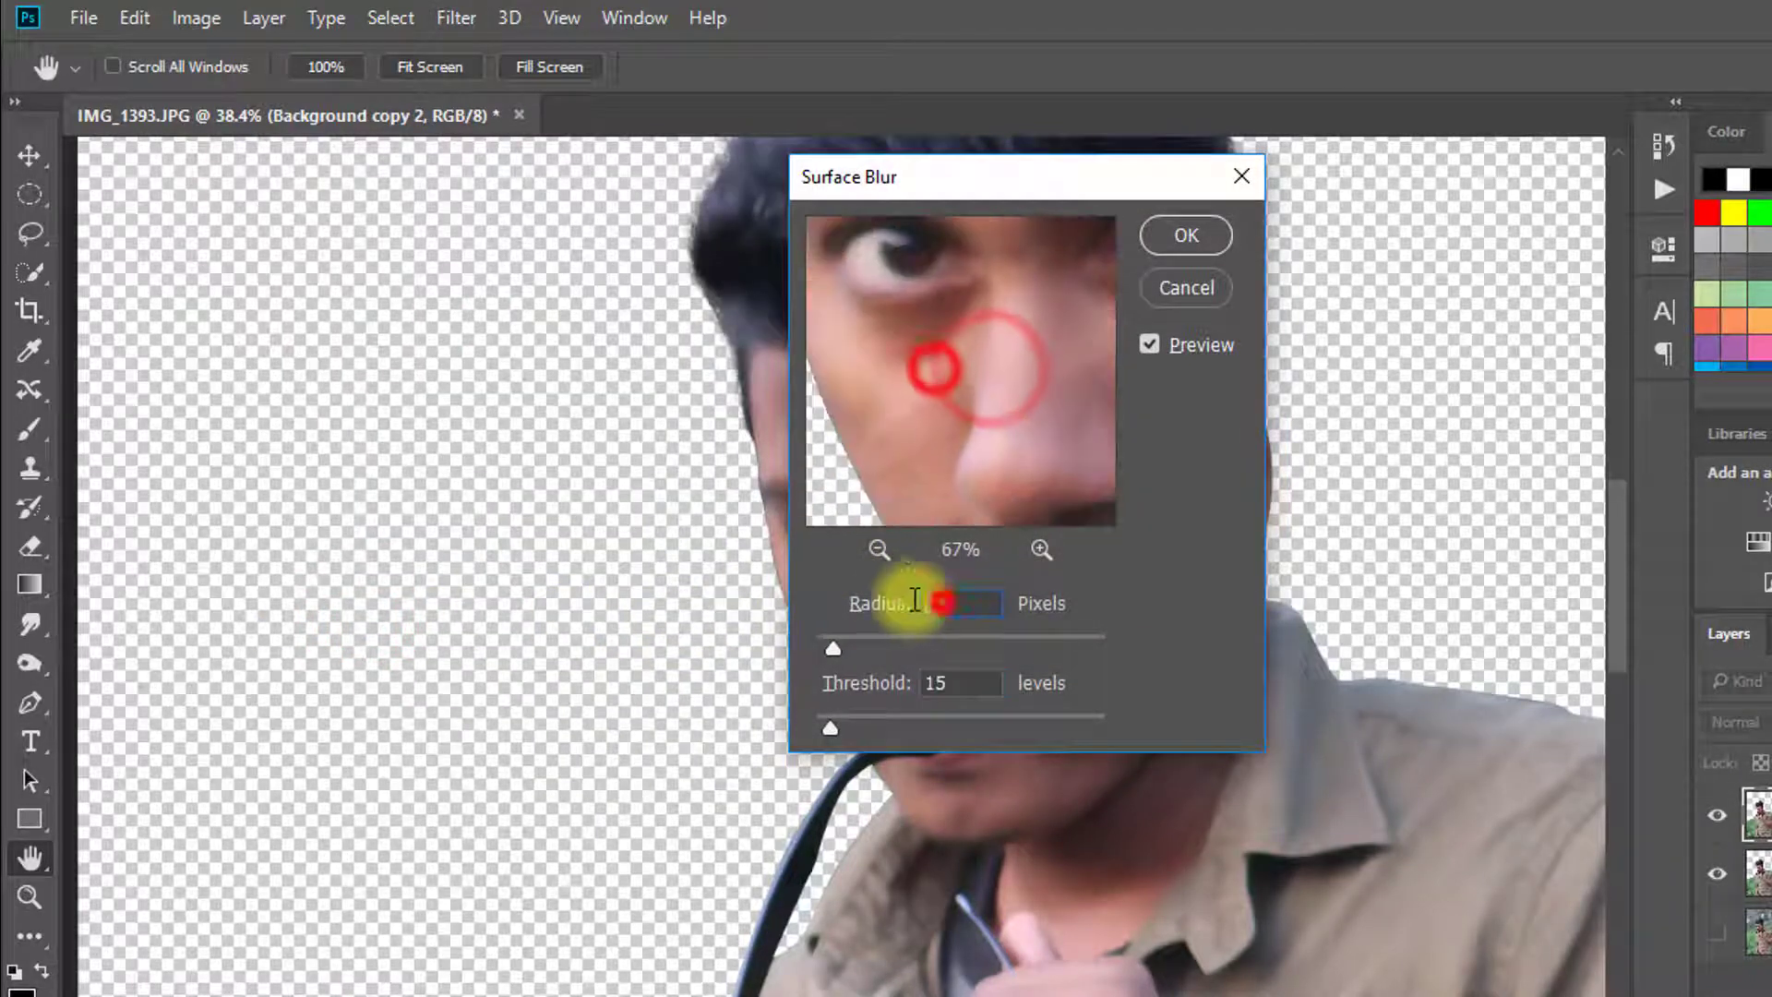
left_click(1186, 237)
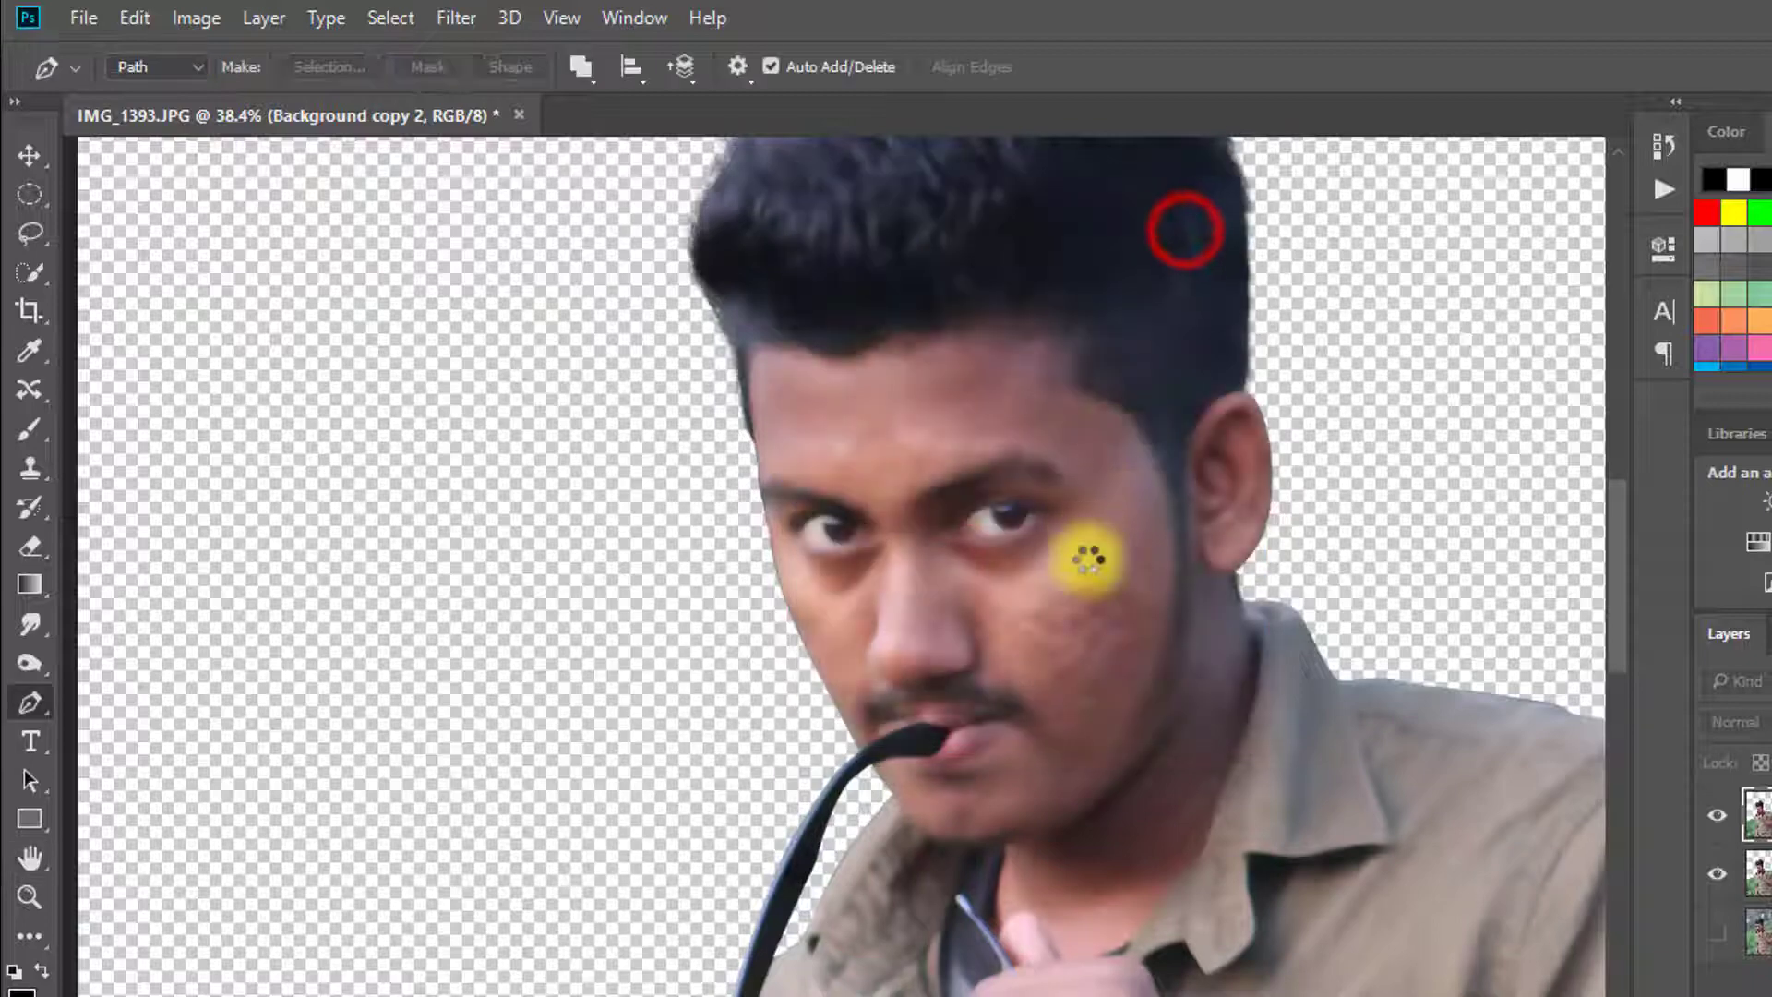
Step: Add a black layer mask to Background copy 2 and choose the Brush tool with a white foreground color
mouse_move(1002, 601)
left_mouse_down()
mouse_move(1113, 601)
mouse_move(1021, 610)
left_mouse_up()
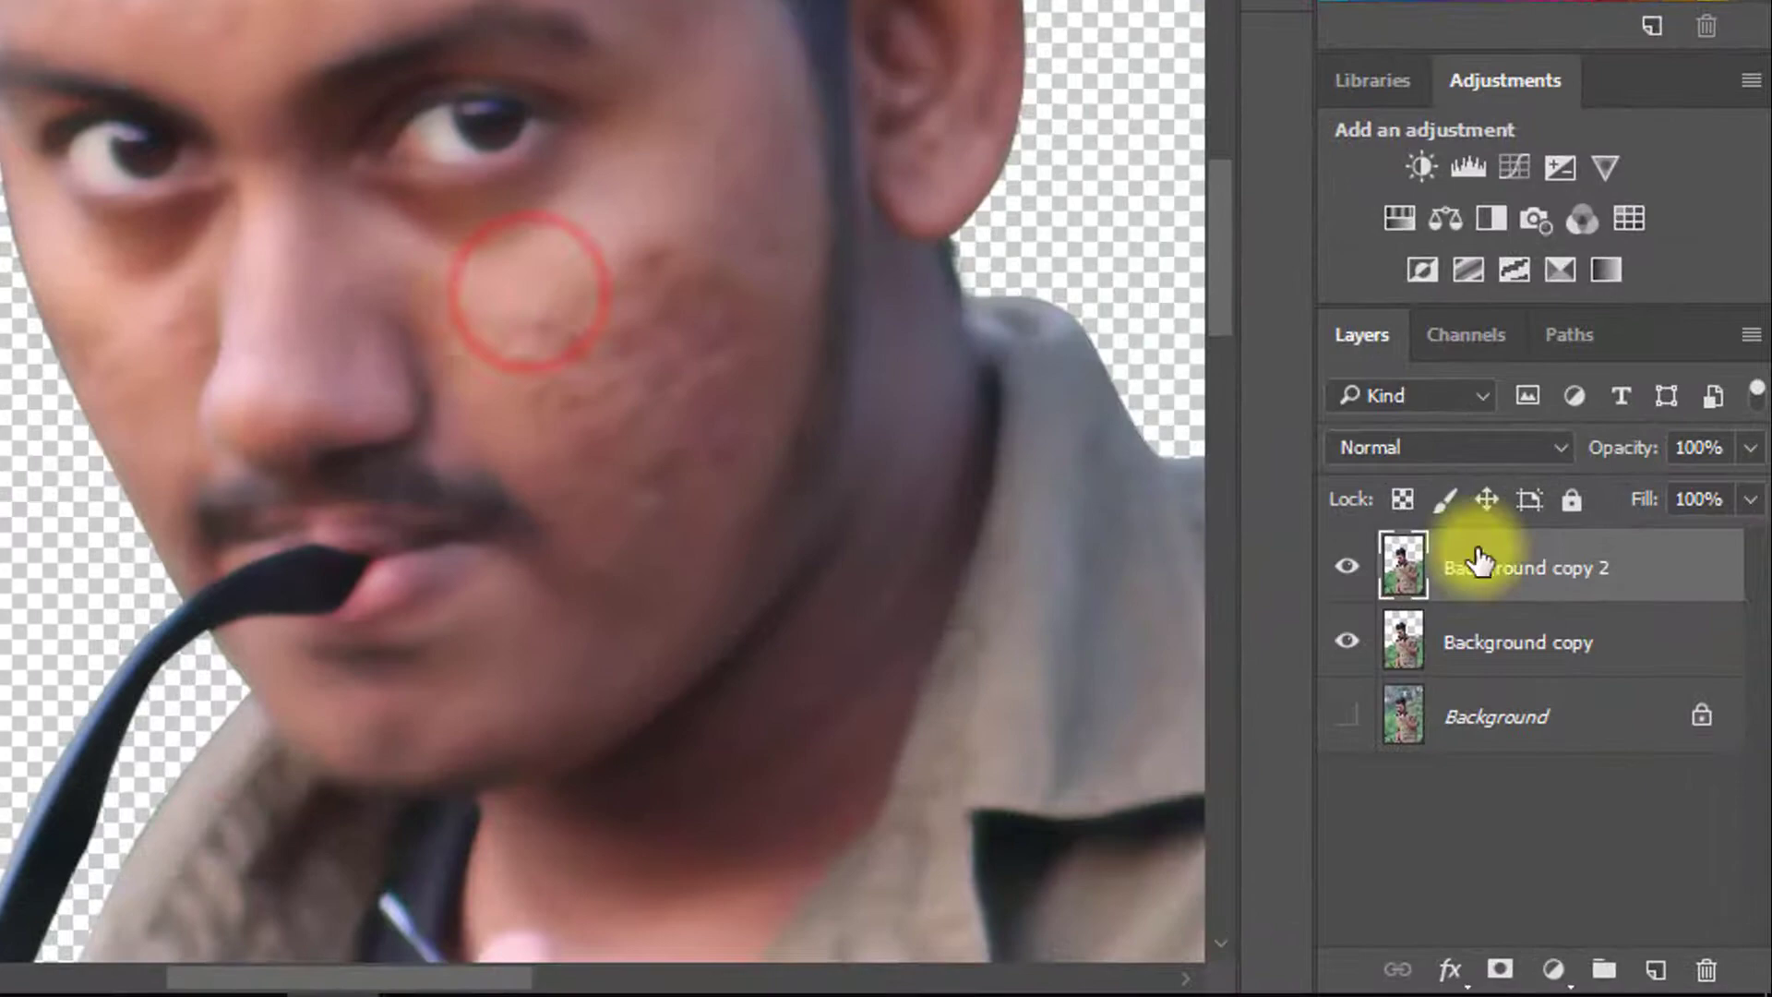
left_click(1511, 971, "alt")
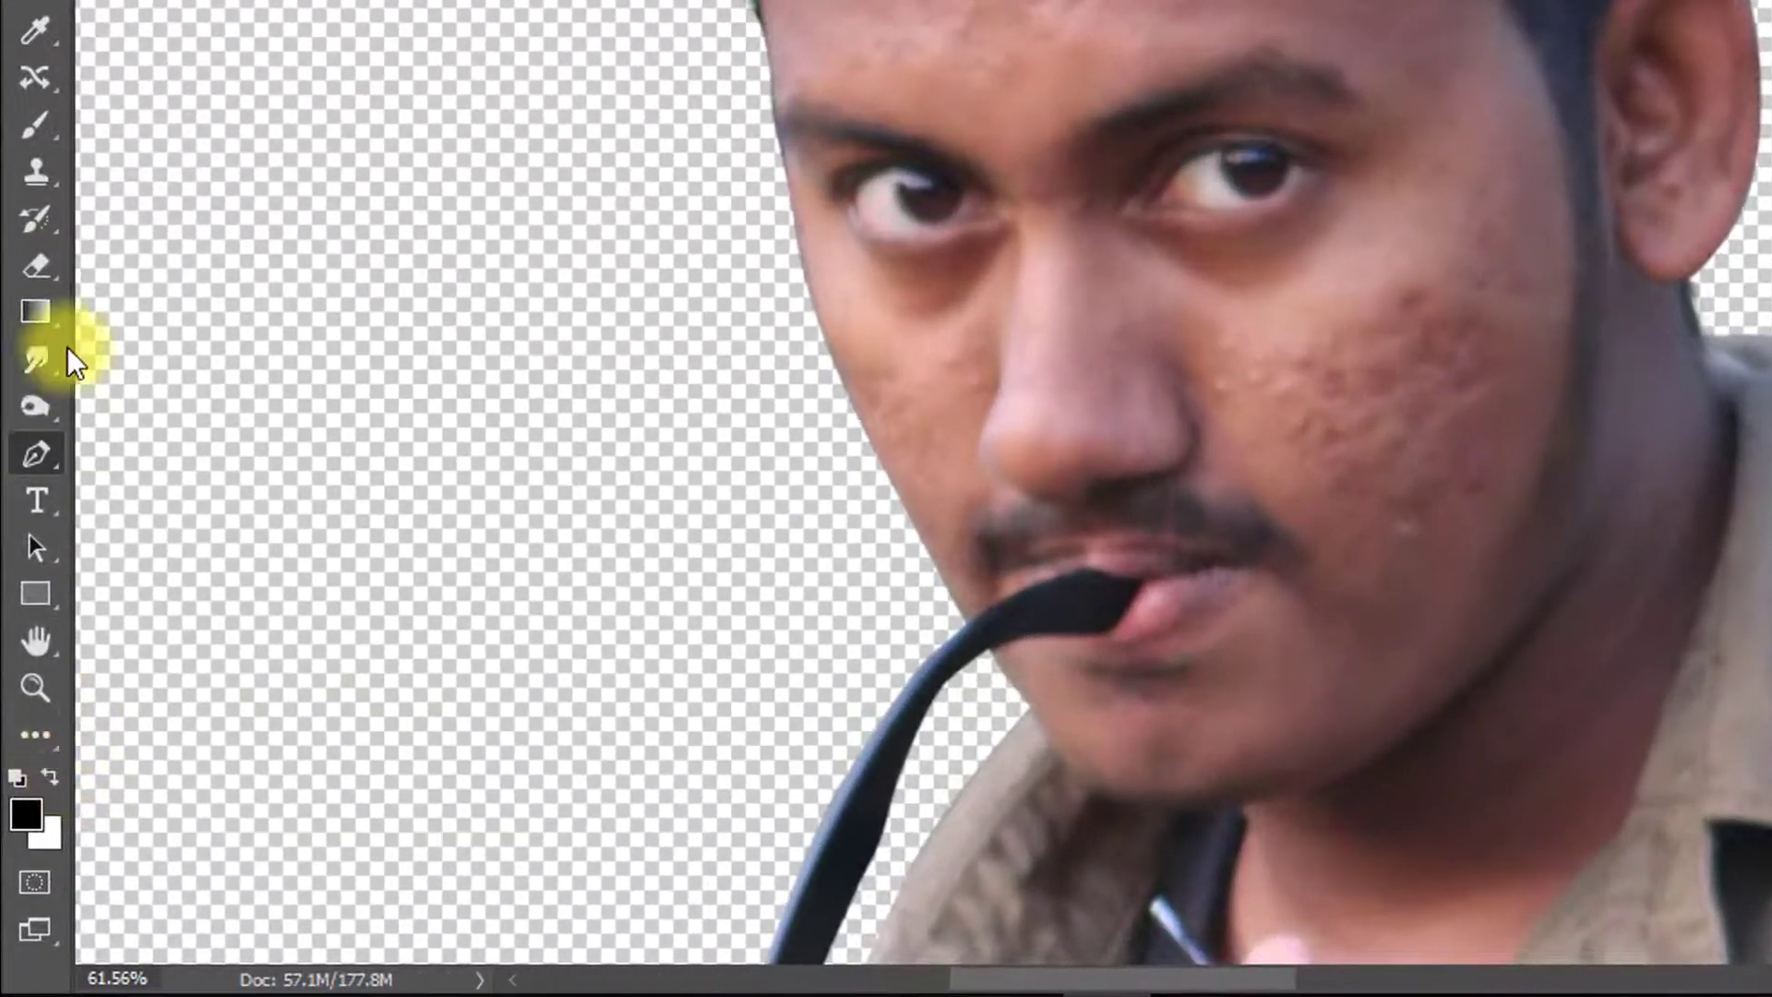
right_click(41, 111)
left_click(159, 120)
left_click(17, 777)
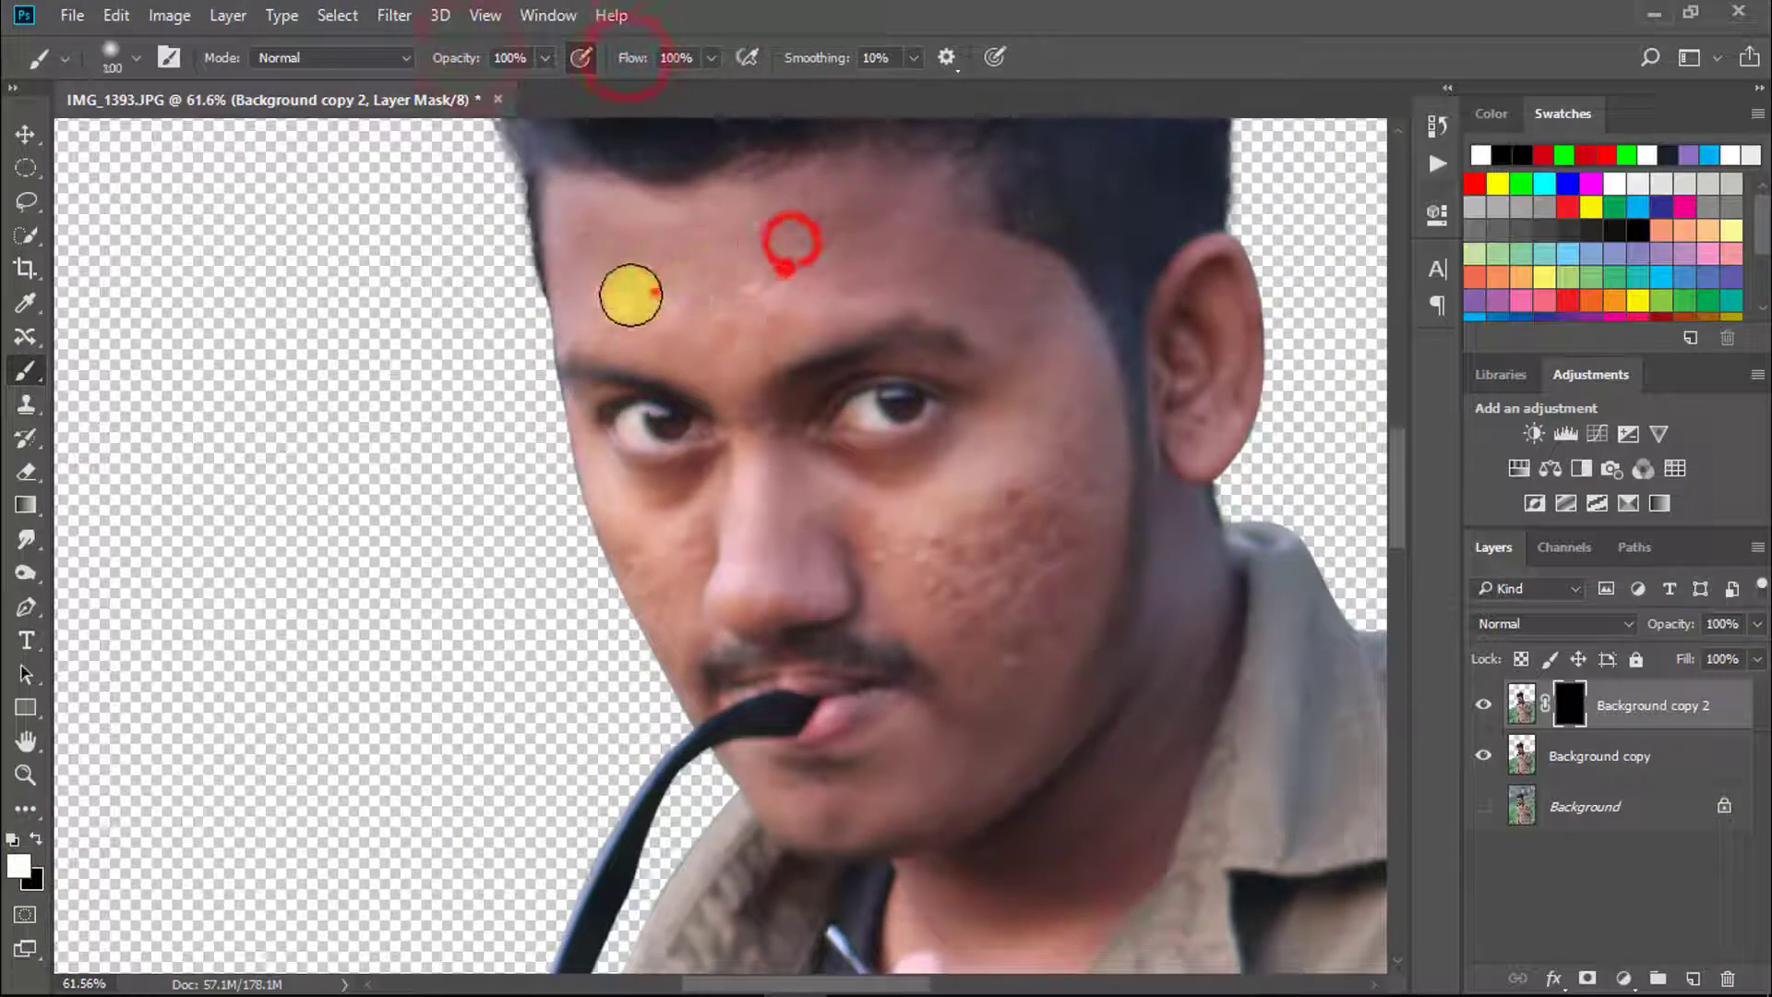
Step: Paint white on the mask over the forehead with a size 100 brush to bring in the smoothed skin
left_click_drag(752, 285, 654, 293)
mouse_move(597, 220)
left_mouse_down()
mouse_move(621, 221)
mouse_move(594, 305)
left_mouse_up()
mouse_move(656, 302)
left_mouse_down()
mouse_move(759, 286)
mouse_move(737, 225)
left_mouse_up()
left_click_drag(708, 324, 780, 262)
left_click_drag(635, 296, 584, 284)
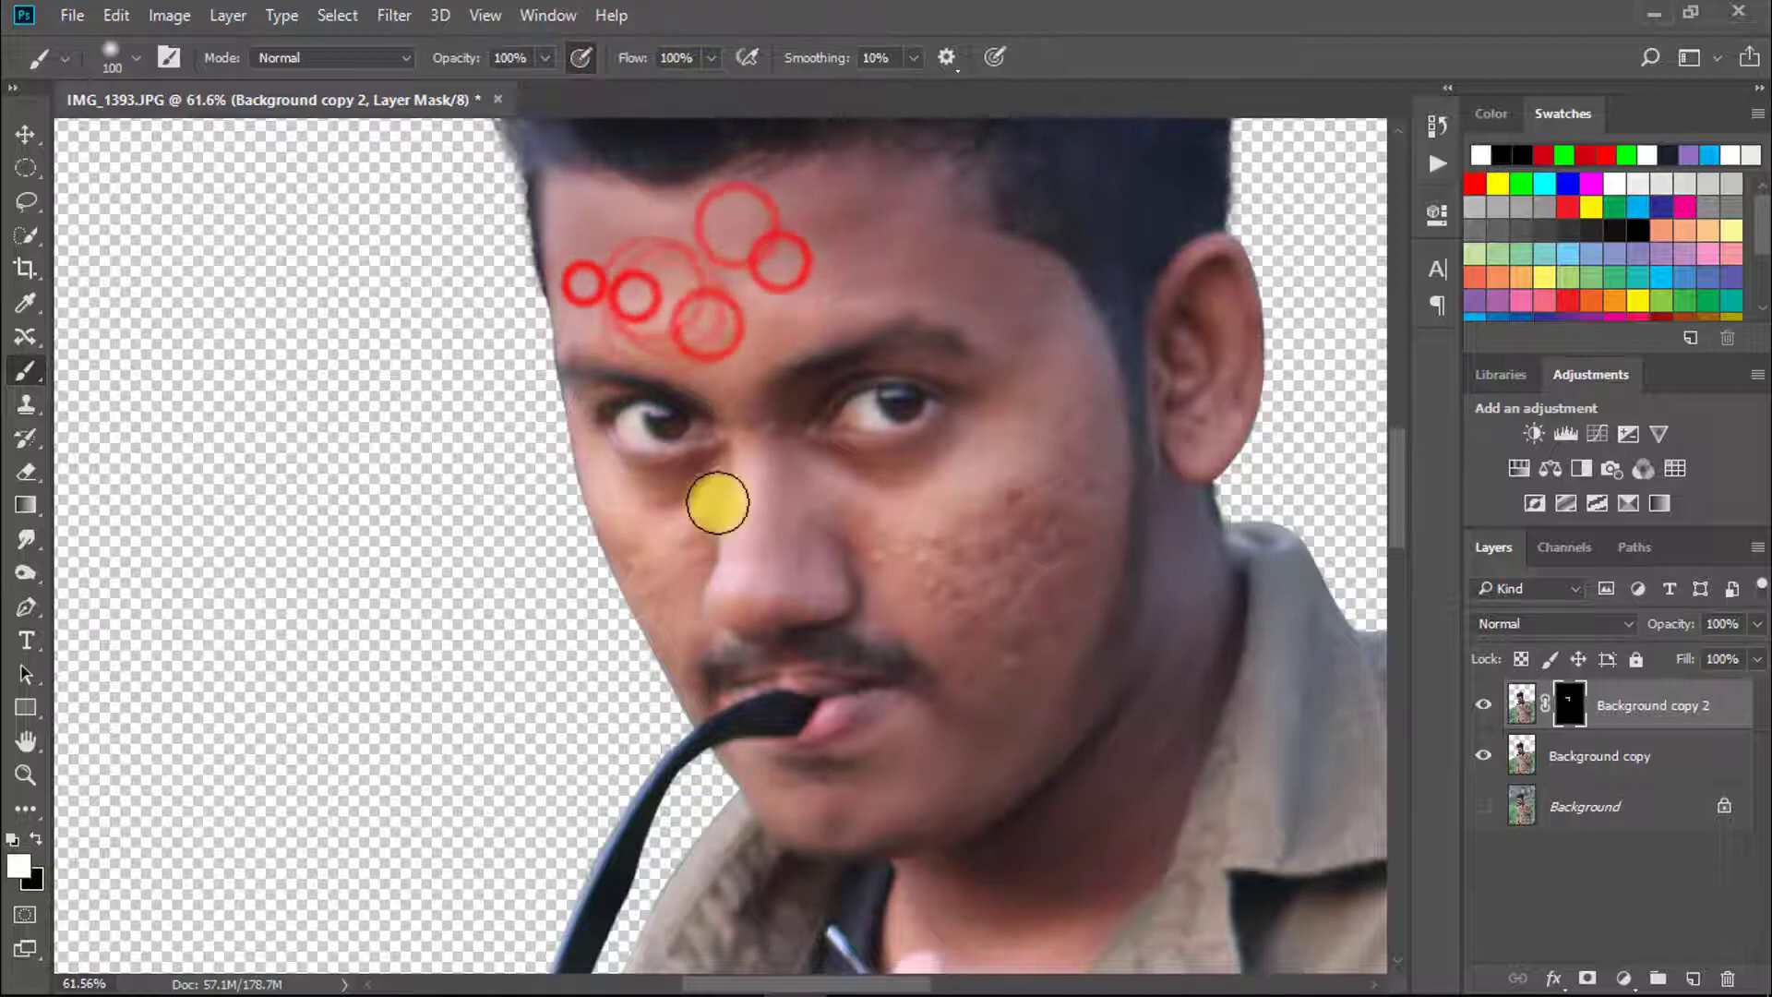
Step: Reveal the smoothed skin on the narrower cheek near the face outline with a size 80 brush on the mask
key("bracketleft")
key("bracketleft")
left_click_drag(704, 532, 689, 522)
left_click_drag(637, 545, 621, 581)
mouse_move(660, 606)
left_mouse_down()
mouse_move(640, 546)
mouse_move(695, 537)
mouse_move(608, 481)
left_mouse_up()
left_click_drag(634, 539, 683, 631)
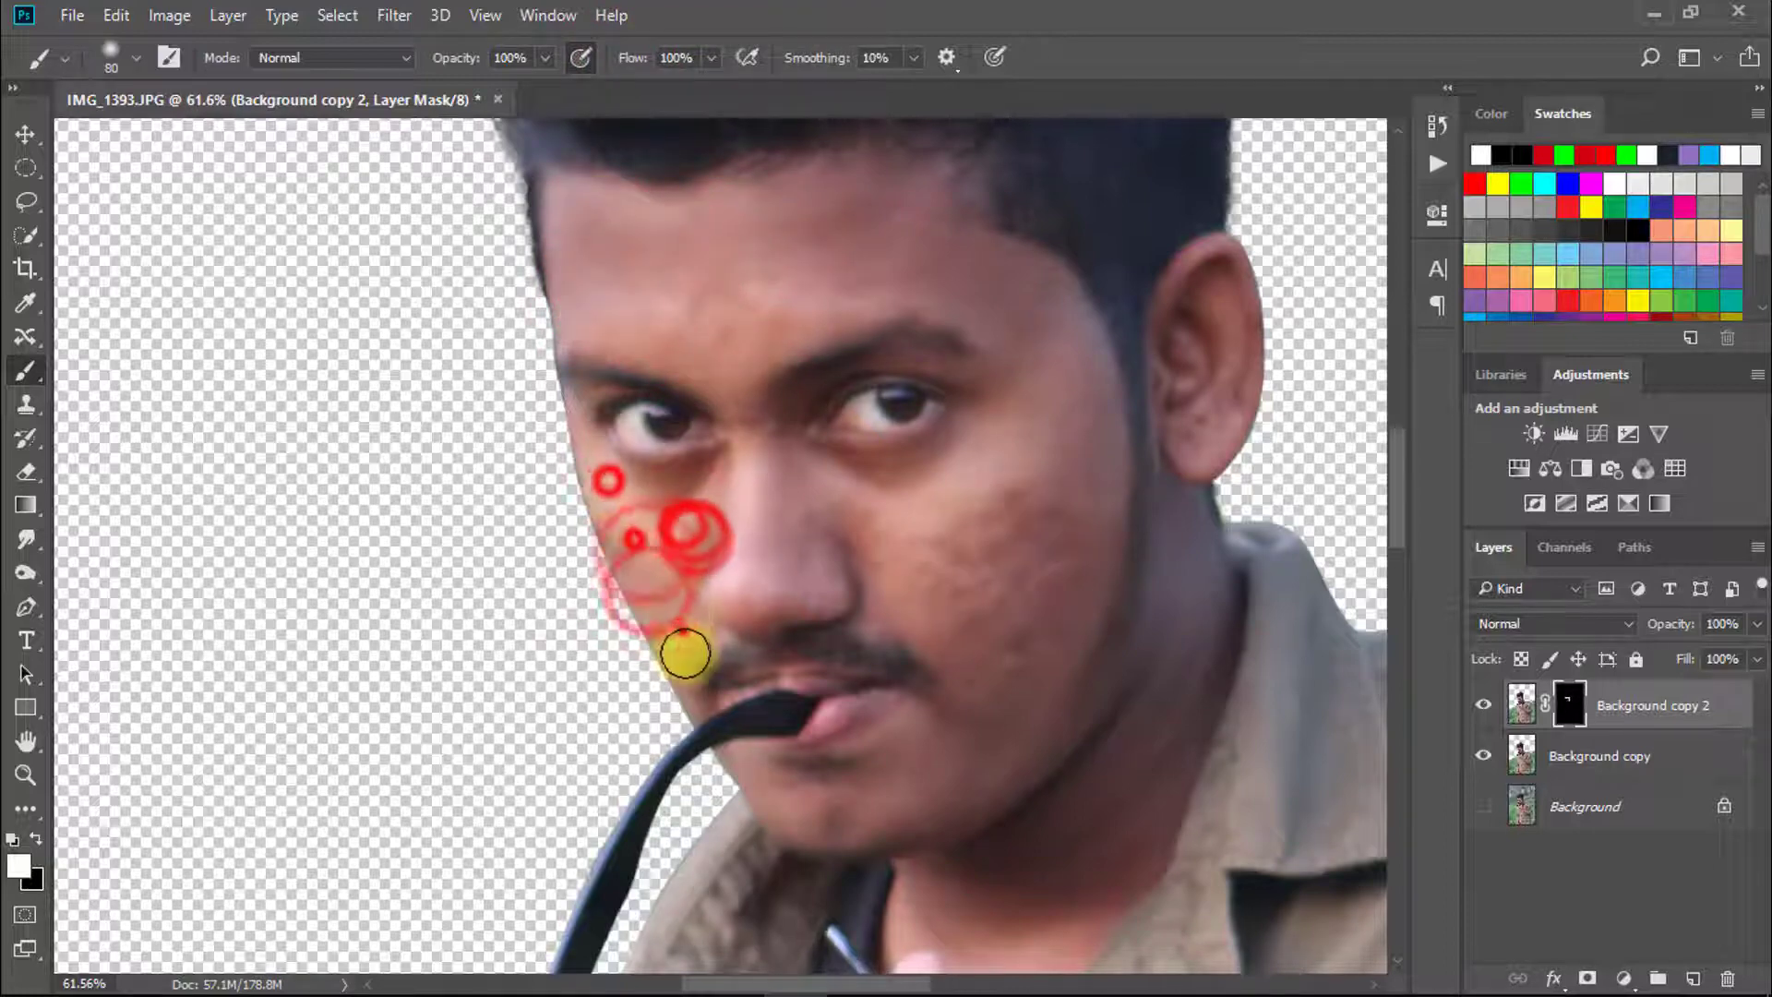
Step: Paint white on the mask over the hand and forearm, enlarging the brush from 125 to 200
mouse_move(830, 784)
left_mouse_down()
mouse_move(877, 779)
mouse_move(926, 590)
mouse_move(800, 563)
left_mouse_up()
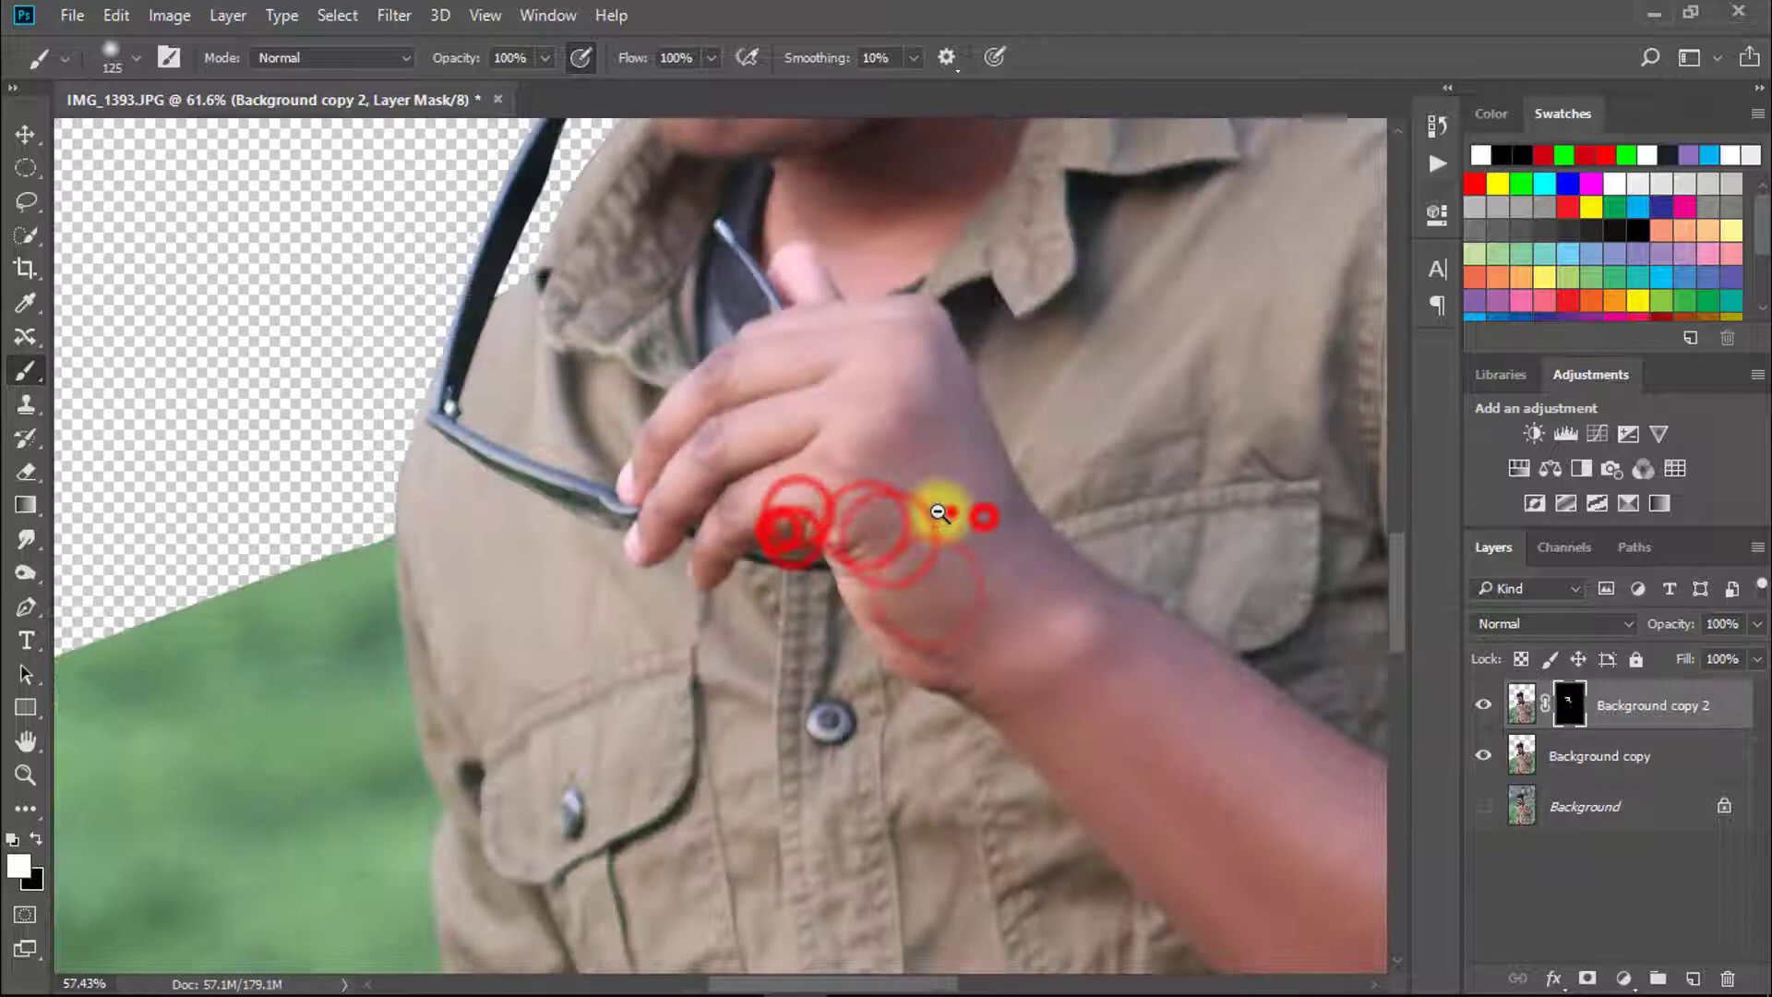
left_click_drag(939, 512, 909, 515)
left_click_drag(901, 534, 923, 595)
left_click_drag(926, 606, 938, 633)
left_click_drag(1092, 613, 1229, 767)
left_click_drag(1207, 728, 940, 607)
left_click_drag(753, 549, 877, 683)
mouse_move(905, 711)
left_mouse_down()
mouse_move(922, 739)
mouse_move(834, 630)
mouse_move(1072, 869)
left_mouse_up()
left_click_drag(938, 653, 886, 609)
left_click_drag(870, 517, 898, 544)
left_click_drag(905, 510, 951, 576)
left_click_drag(961, 590, 1028, 656)
Step: Choose the Mixer Brush, sample skin from the wider cheek, and set wet 17%, load 70%, mix 81% and flow 88%
left_click_drag(874, 499, 953, 752)
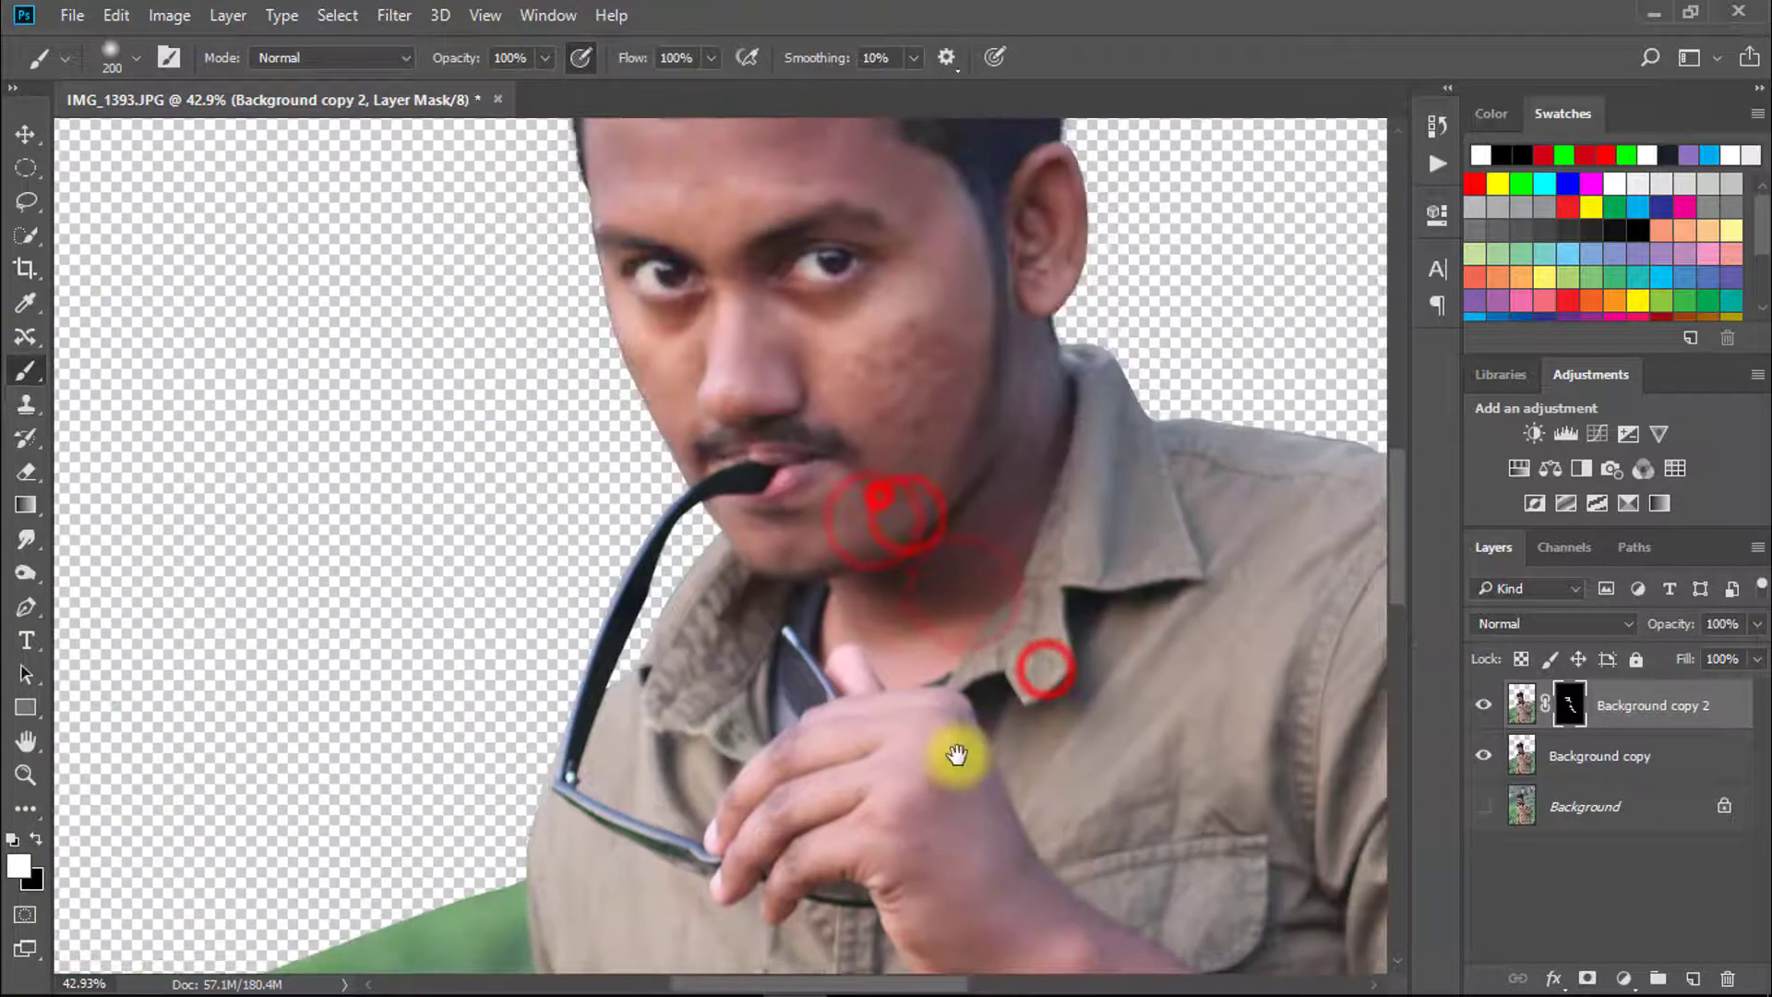
left_click_drag(962, 512, 953, 676)
left_click(893, 517)
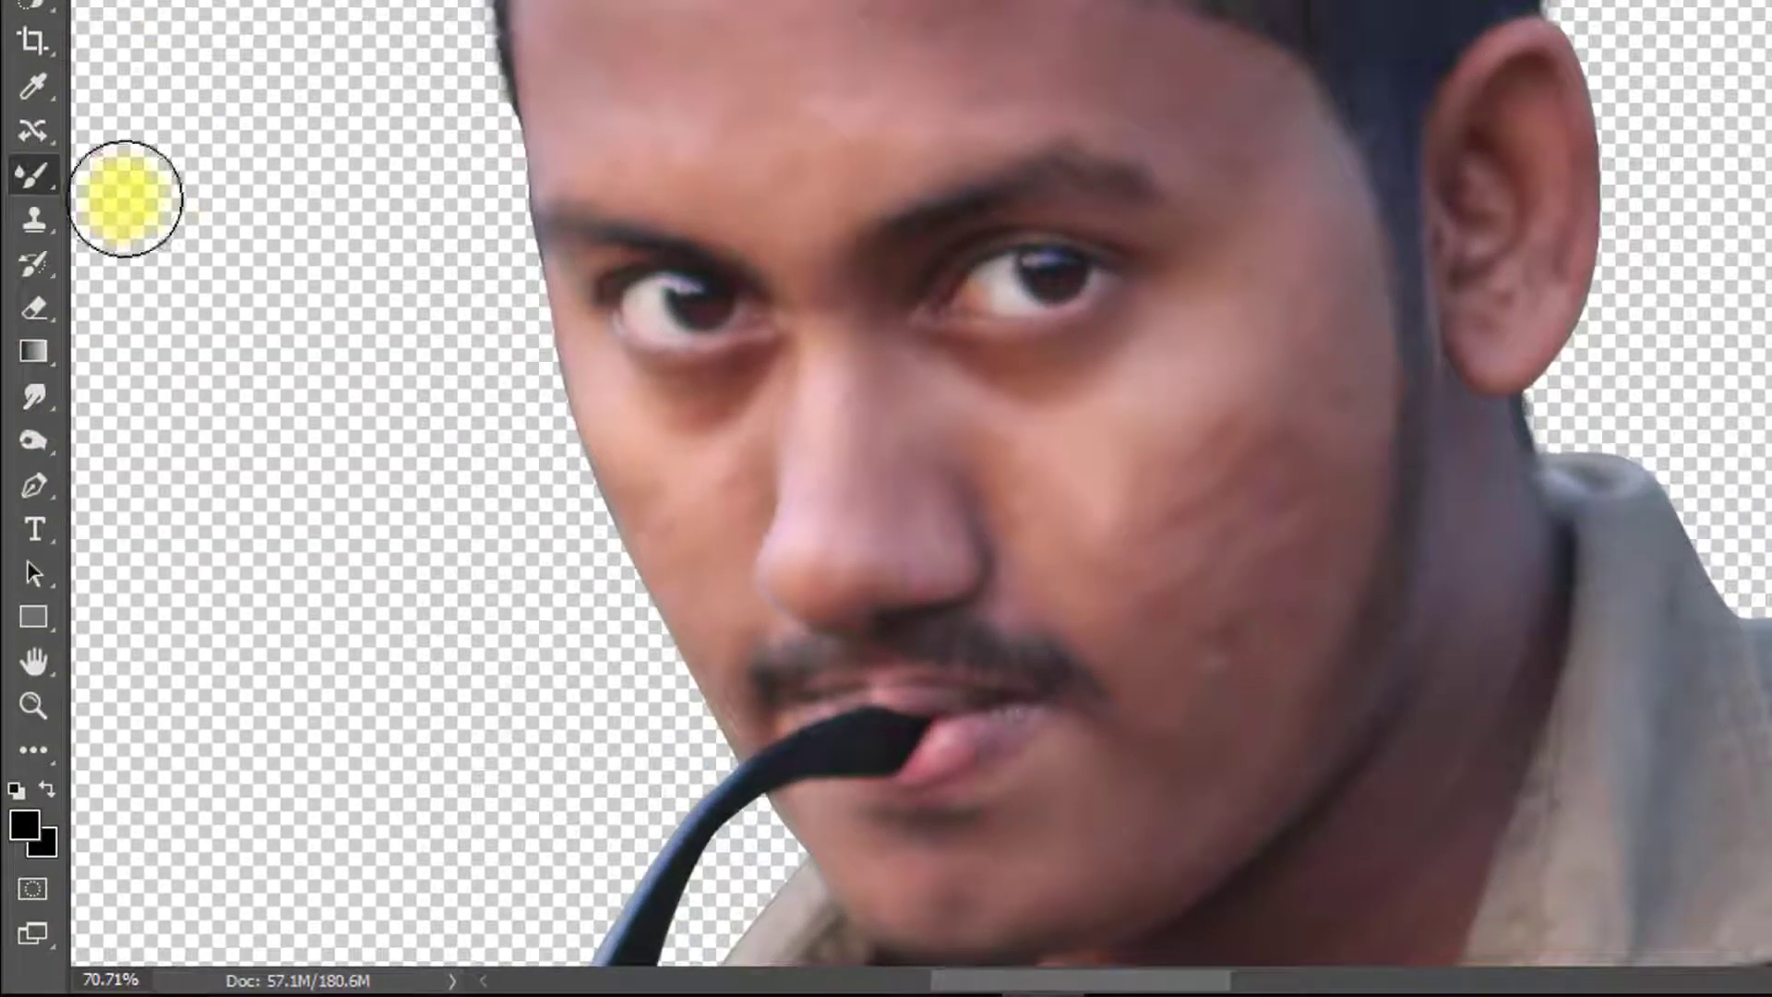
right_click(33, 174)
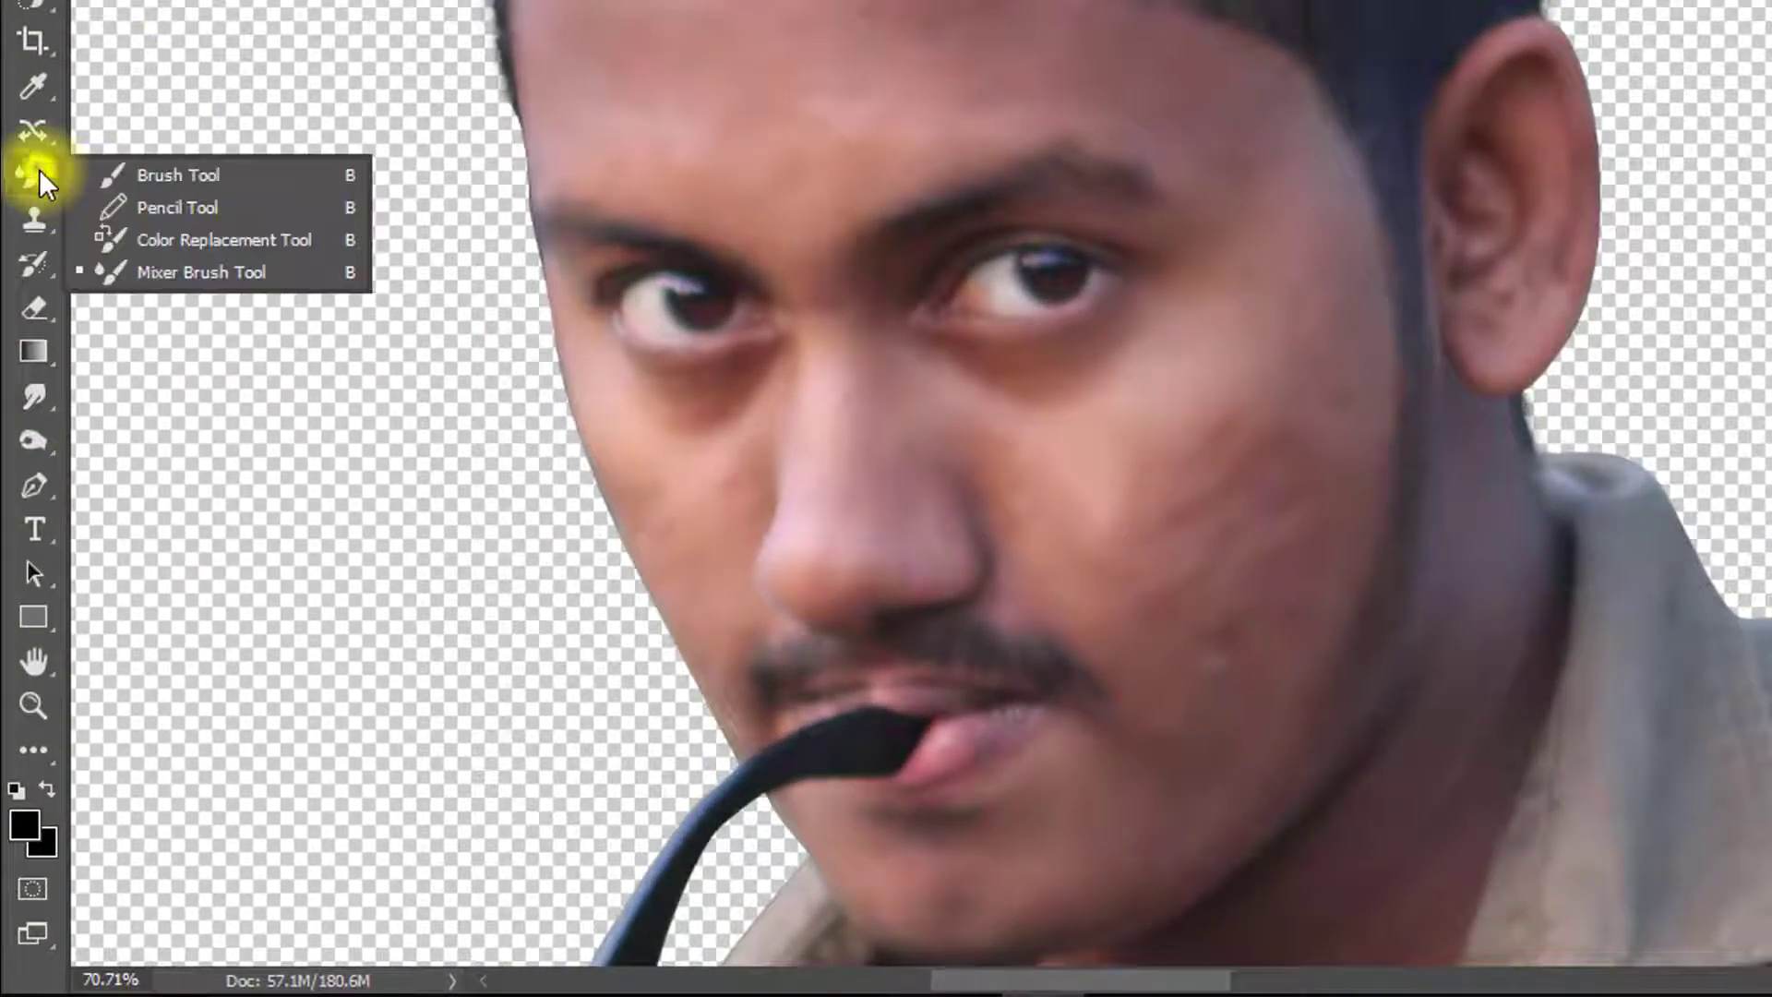
left_click(229, 277)
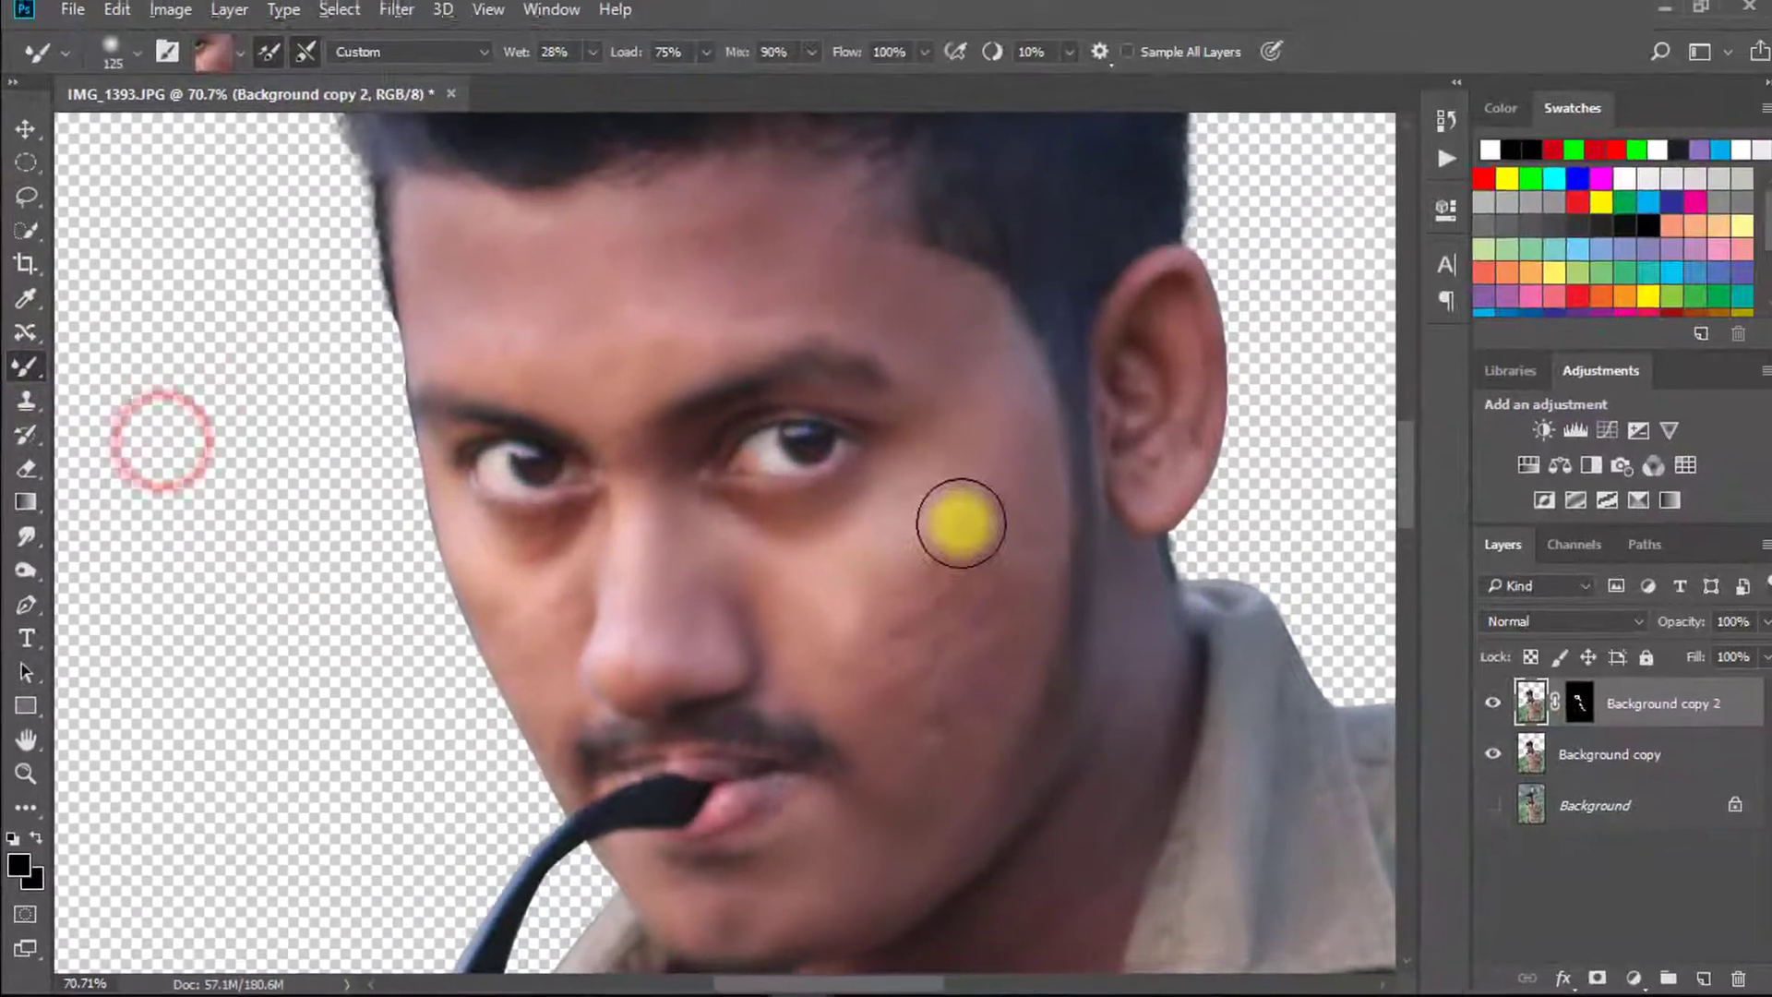
key("alt")
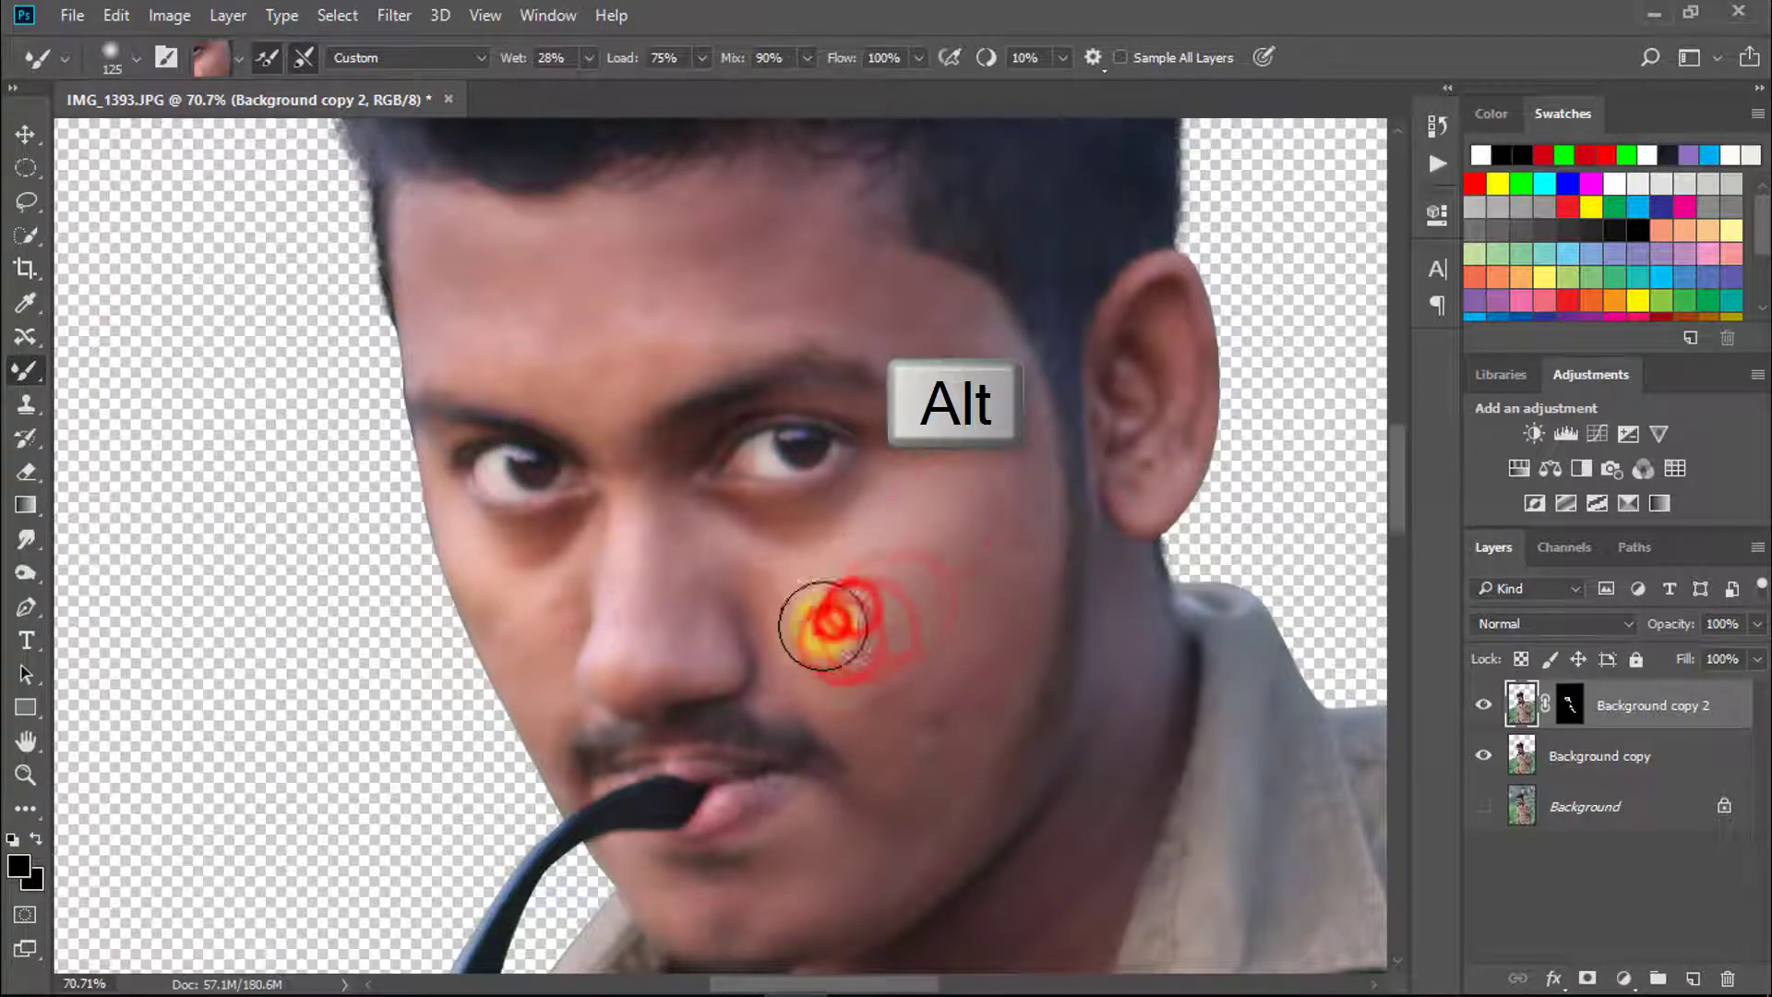
left_click(824, 625, "alt")
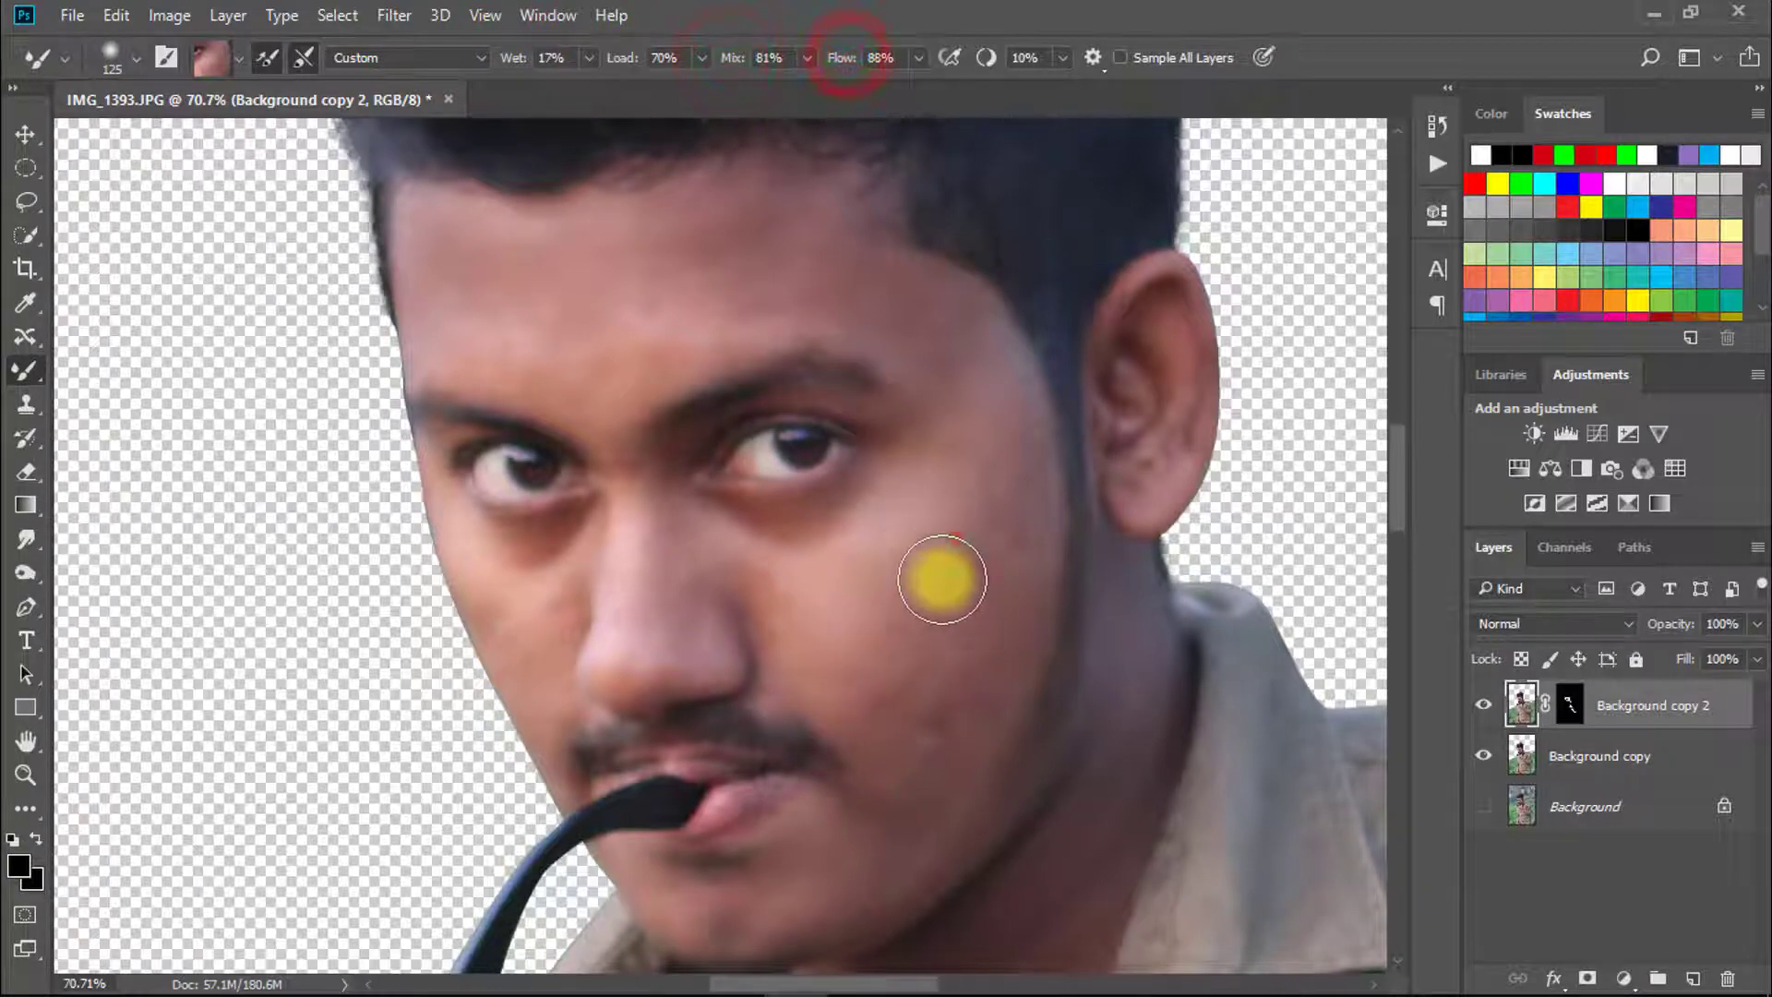
Step: Blend the blemished skin on the wider cheek below the eye with the size 125 Mixer Brush
left_click_drag(922, 573, 891, 390)
left_click_drag(850, 560, 898, 573)
left_click_drag(900, 554, 938, 384)
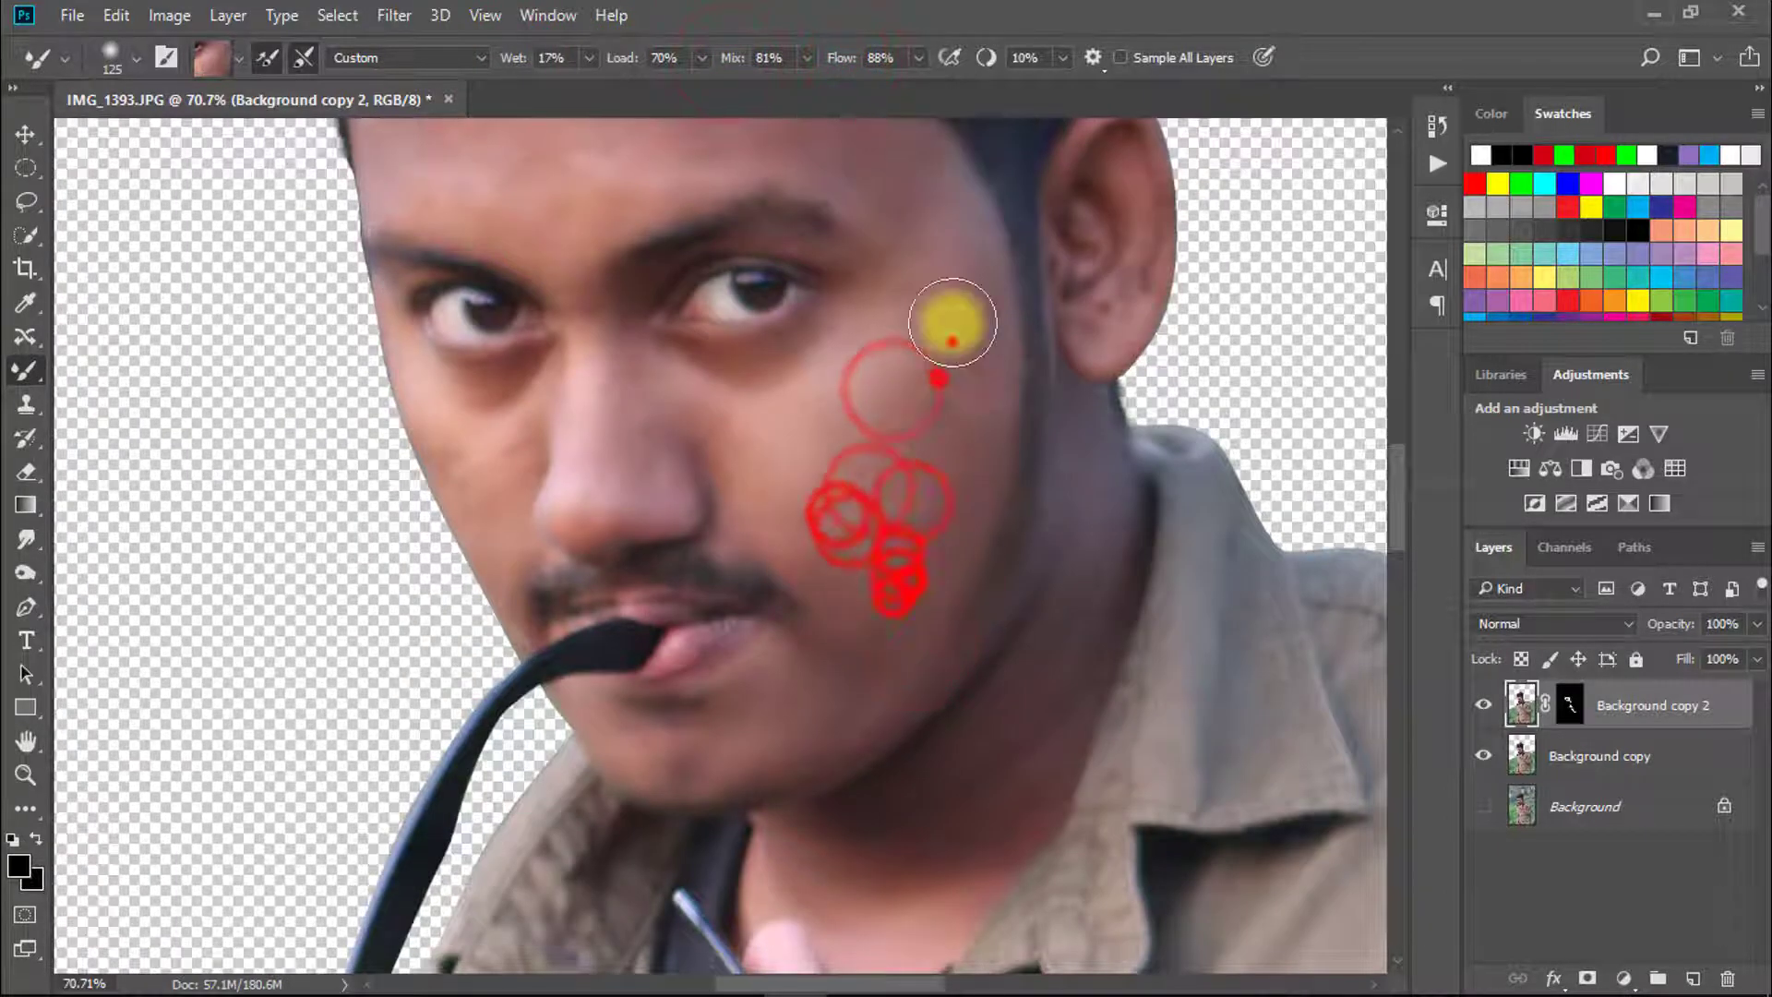
left_click_drag(953, 324, 933, 384)
left_click_drag(895, 452, 862, 530)
mouse_move(823, 516)
left_mouse_down()
mouse_move(794, 485)
mouse_move(798, 587)
mouse_move(955, 740)
left_mouse_up()
Step: Sample forehead skin and blend across the forehead with a smaller Mixer Brush
key("bracketleft")
key("bracketleft")
key("bracketleft")
left_click(668, 463, "alt")
left_click_drag(625, 427, 734, 396)
left_click_drag(849, 443, 796, 453)
left_click_drag(835, 372, 903, 358)
left_click_drag(710, 323, 669, 342)
Step: Sample skin on the narrower cheek and blend the area beside the nose with a slightly larger Mixer Brush
left_click(656, 726, "alt")
key("bracketright")
left_click_drag(661, 749, 678, 720)
scroll(930, 514, "down", 5)
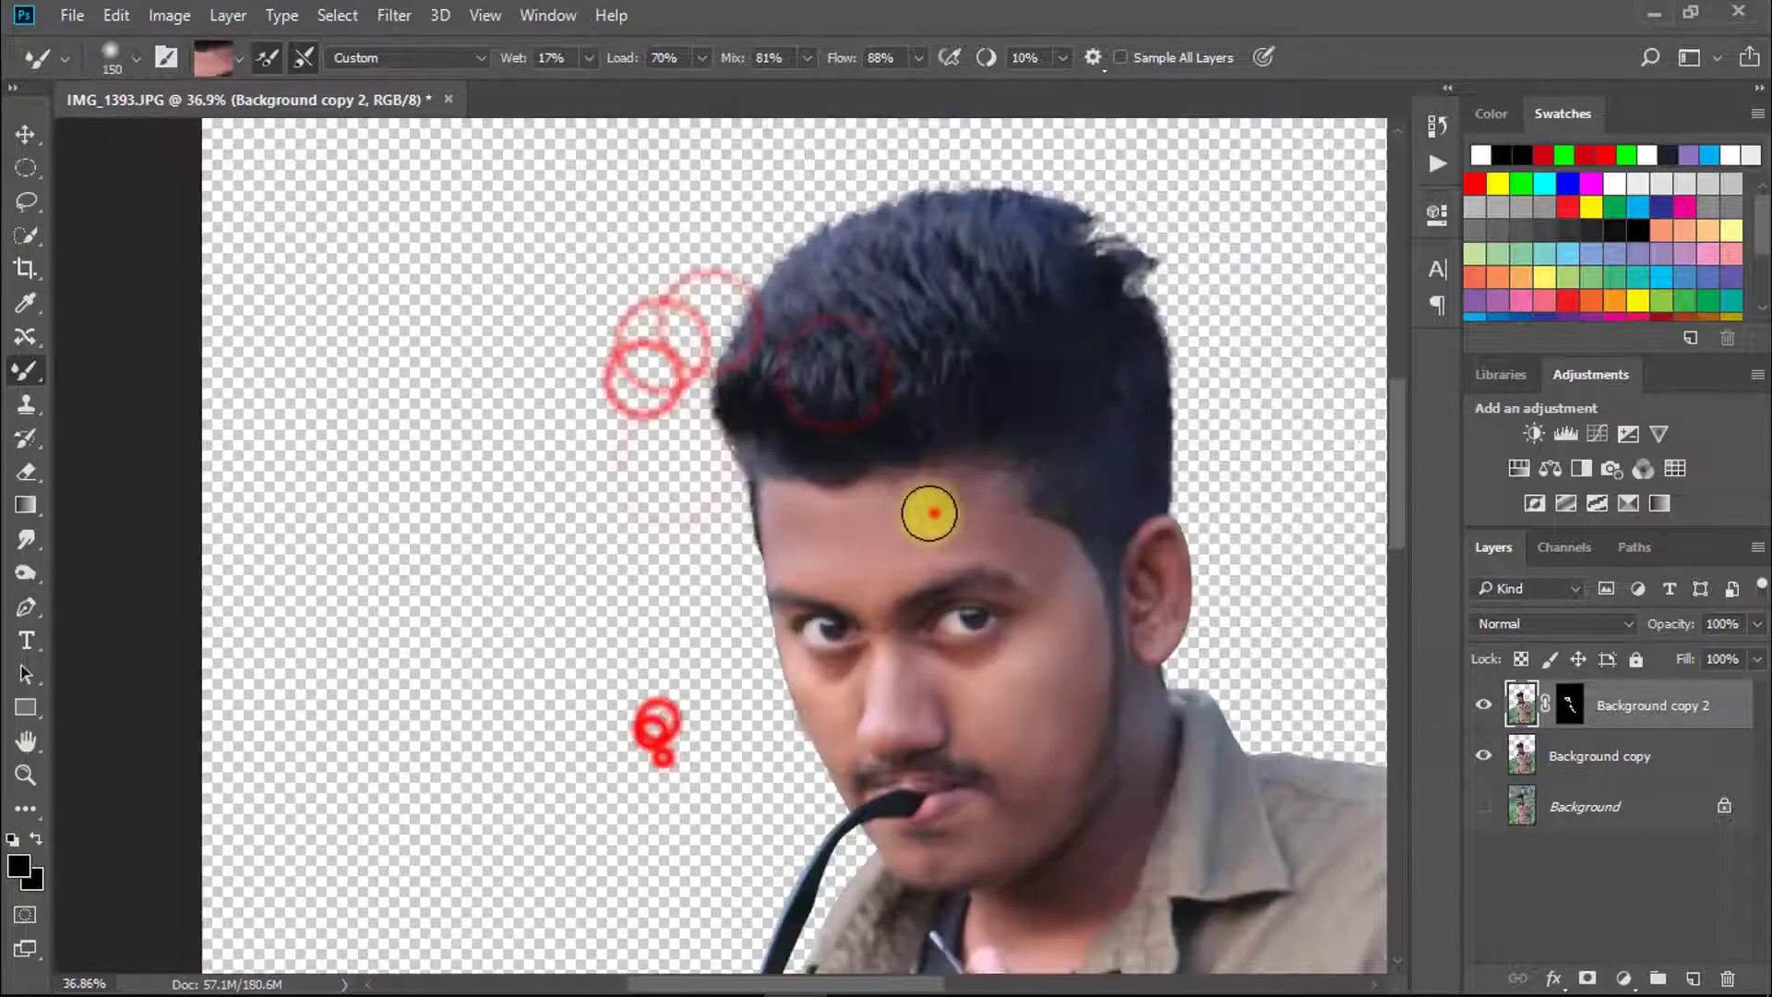
Step: Blend the narrower cheek with the size 90 Mixer Brush and paint out the smear beyond the face edge on the layer mask
scroll(794, 671, "up", 5)
left_click_drag(889, 745, 877, 770)
left_click_drag(870, 763, 847, 734)
left_click_drag(845, 725, 864, 768)
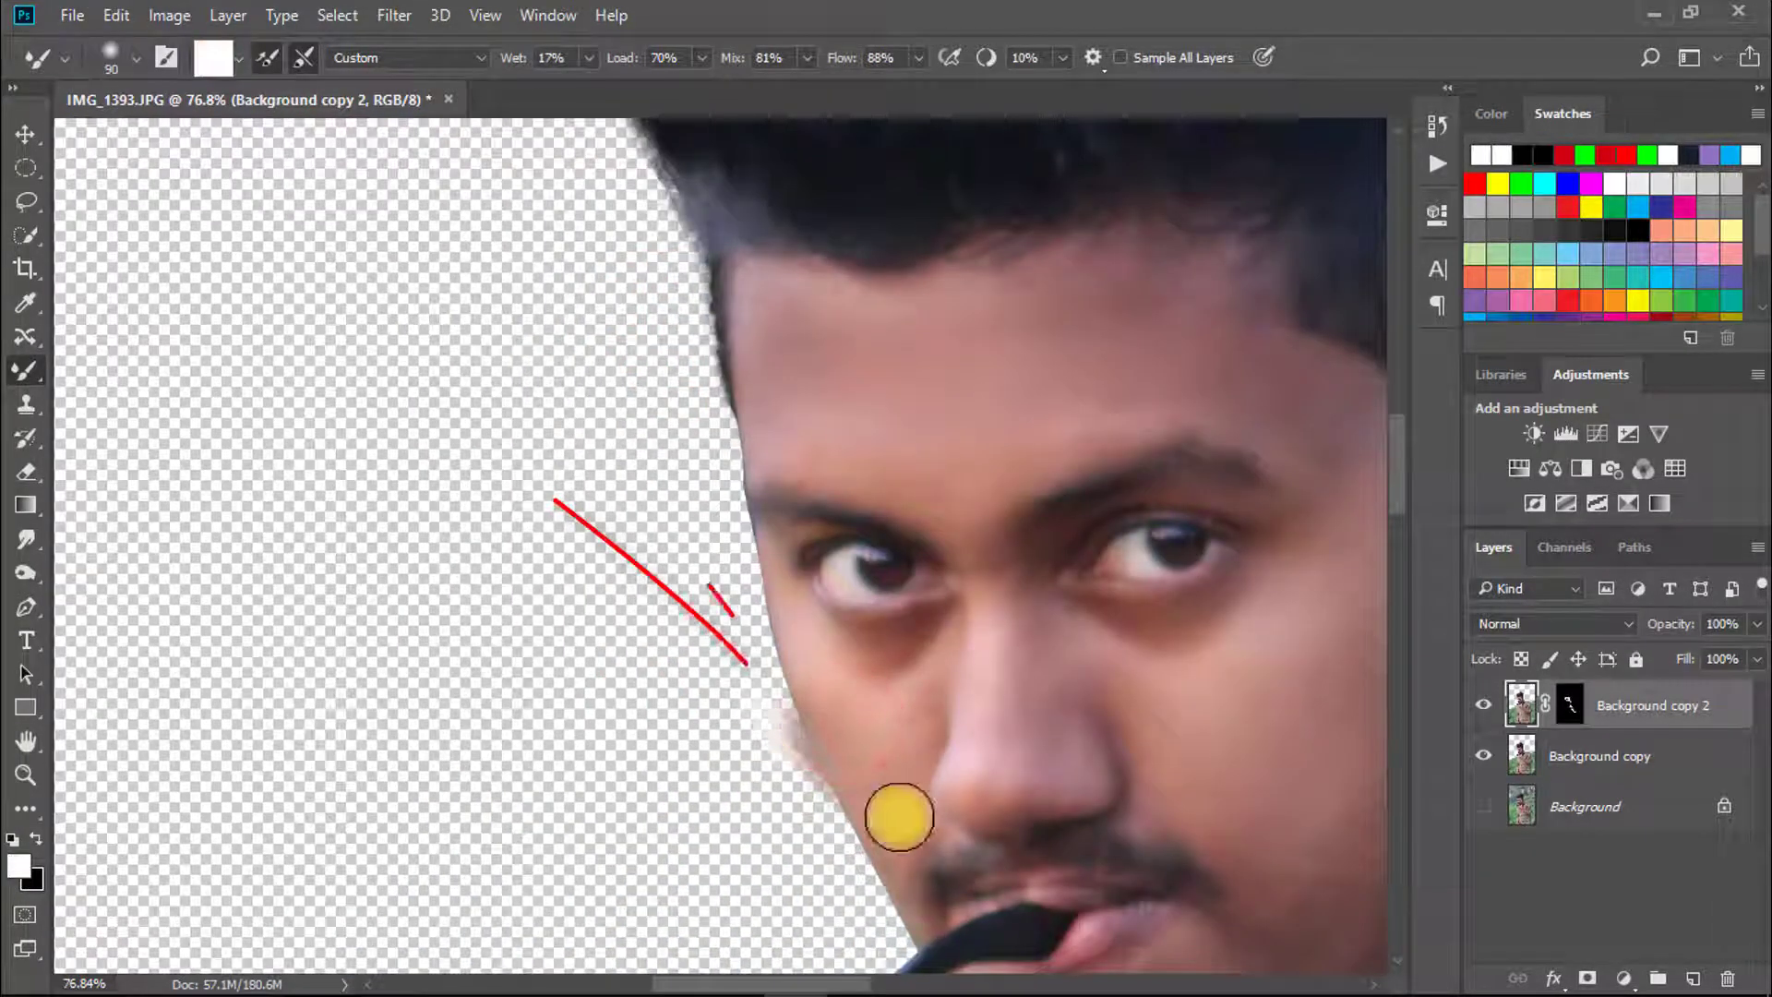
left_click(1567, 706)
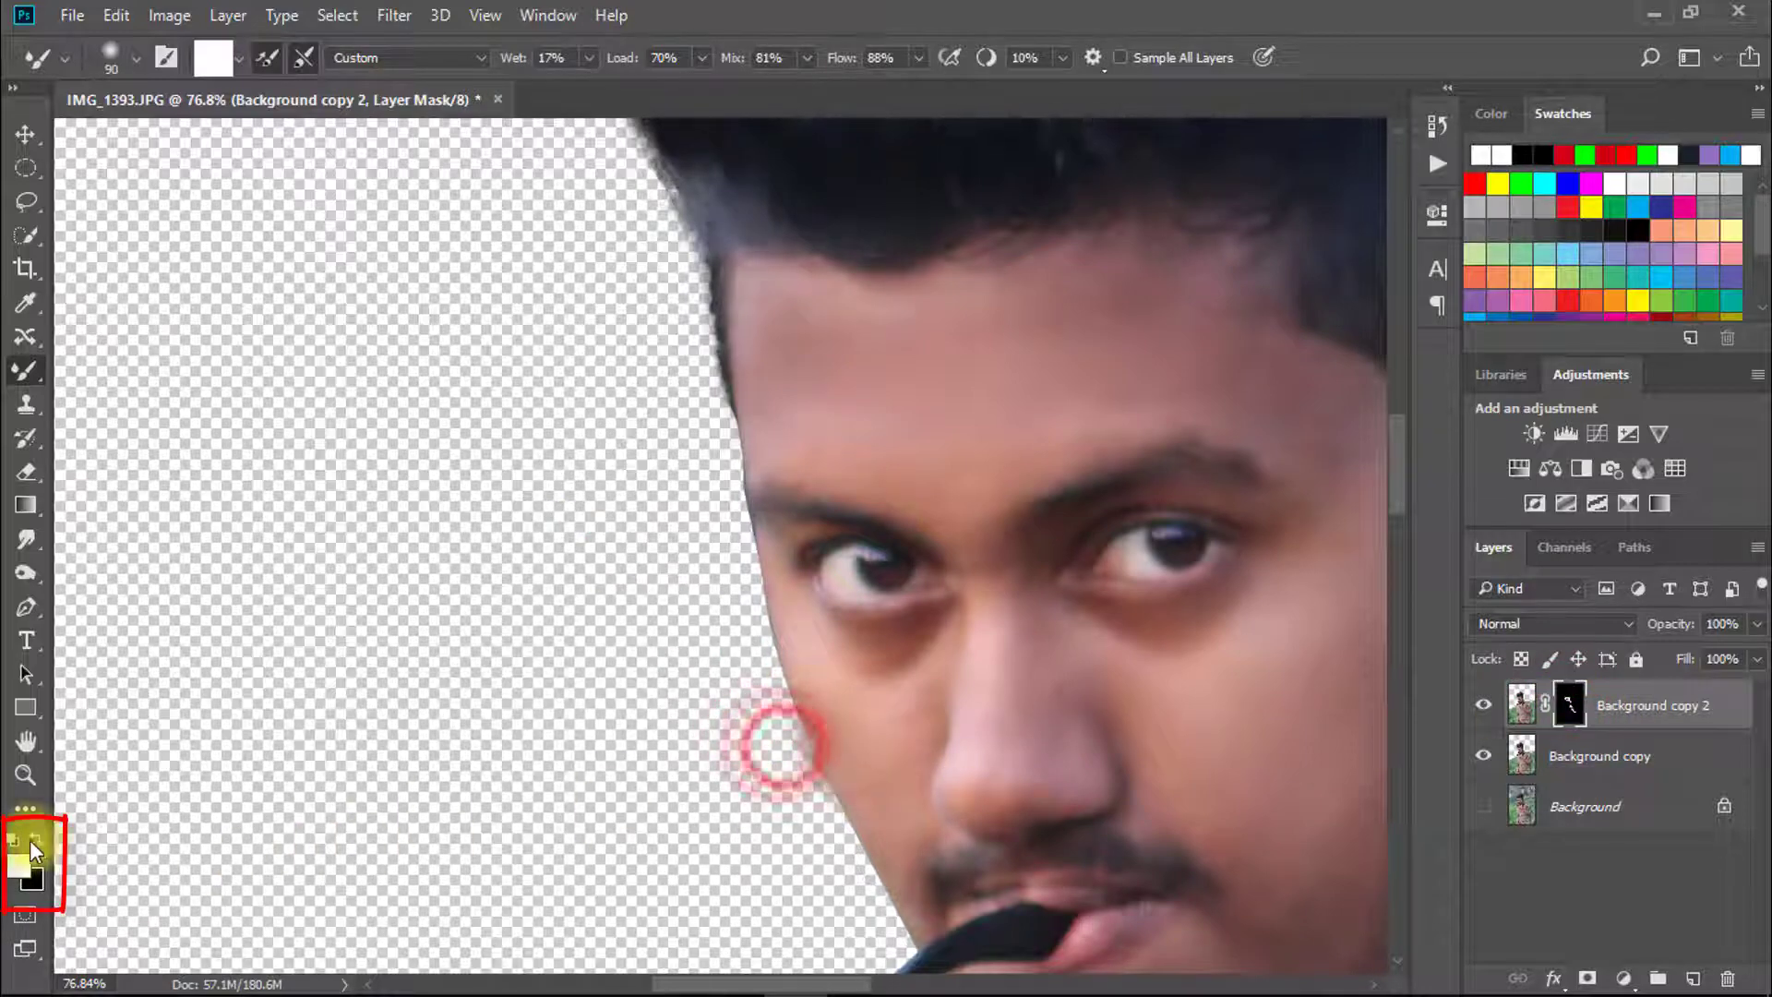
left_click_drag(736, 753, 791, 757)
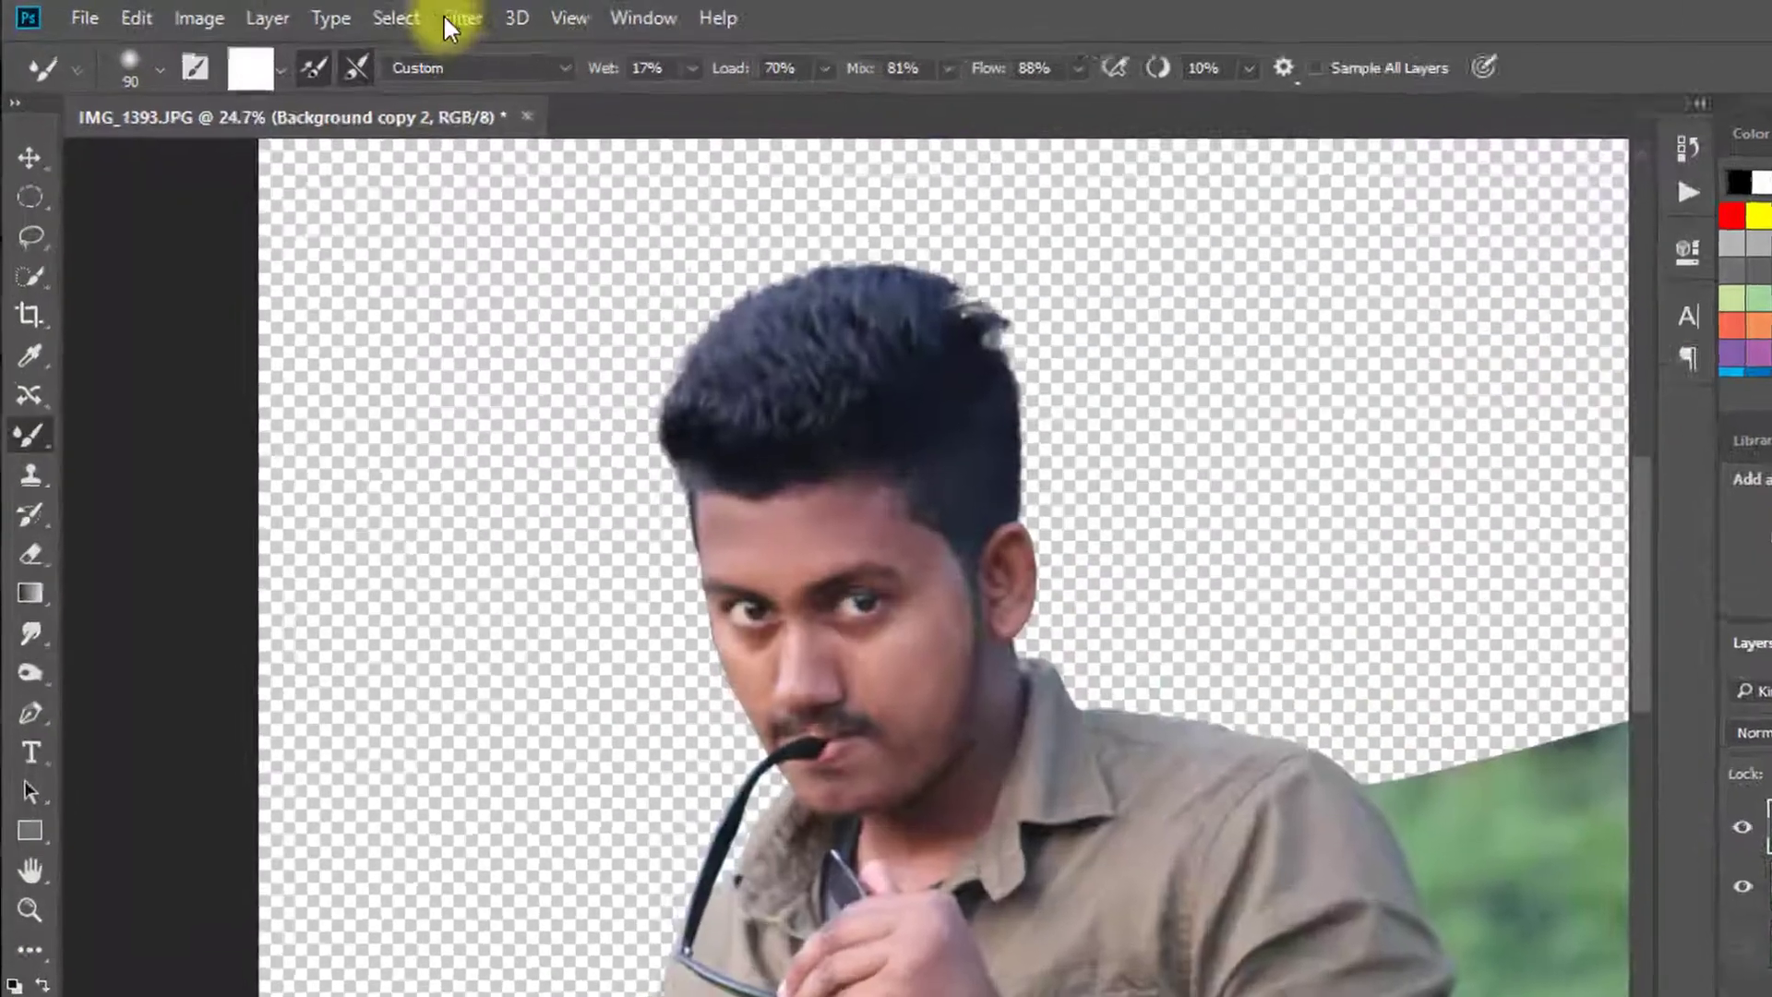
Step: Apply a Camera Raw filter to the smoothed portrait layer with Exposure +0.40, Contrast +4 and Shadows +4
left_click(453, 19)
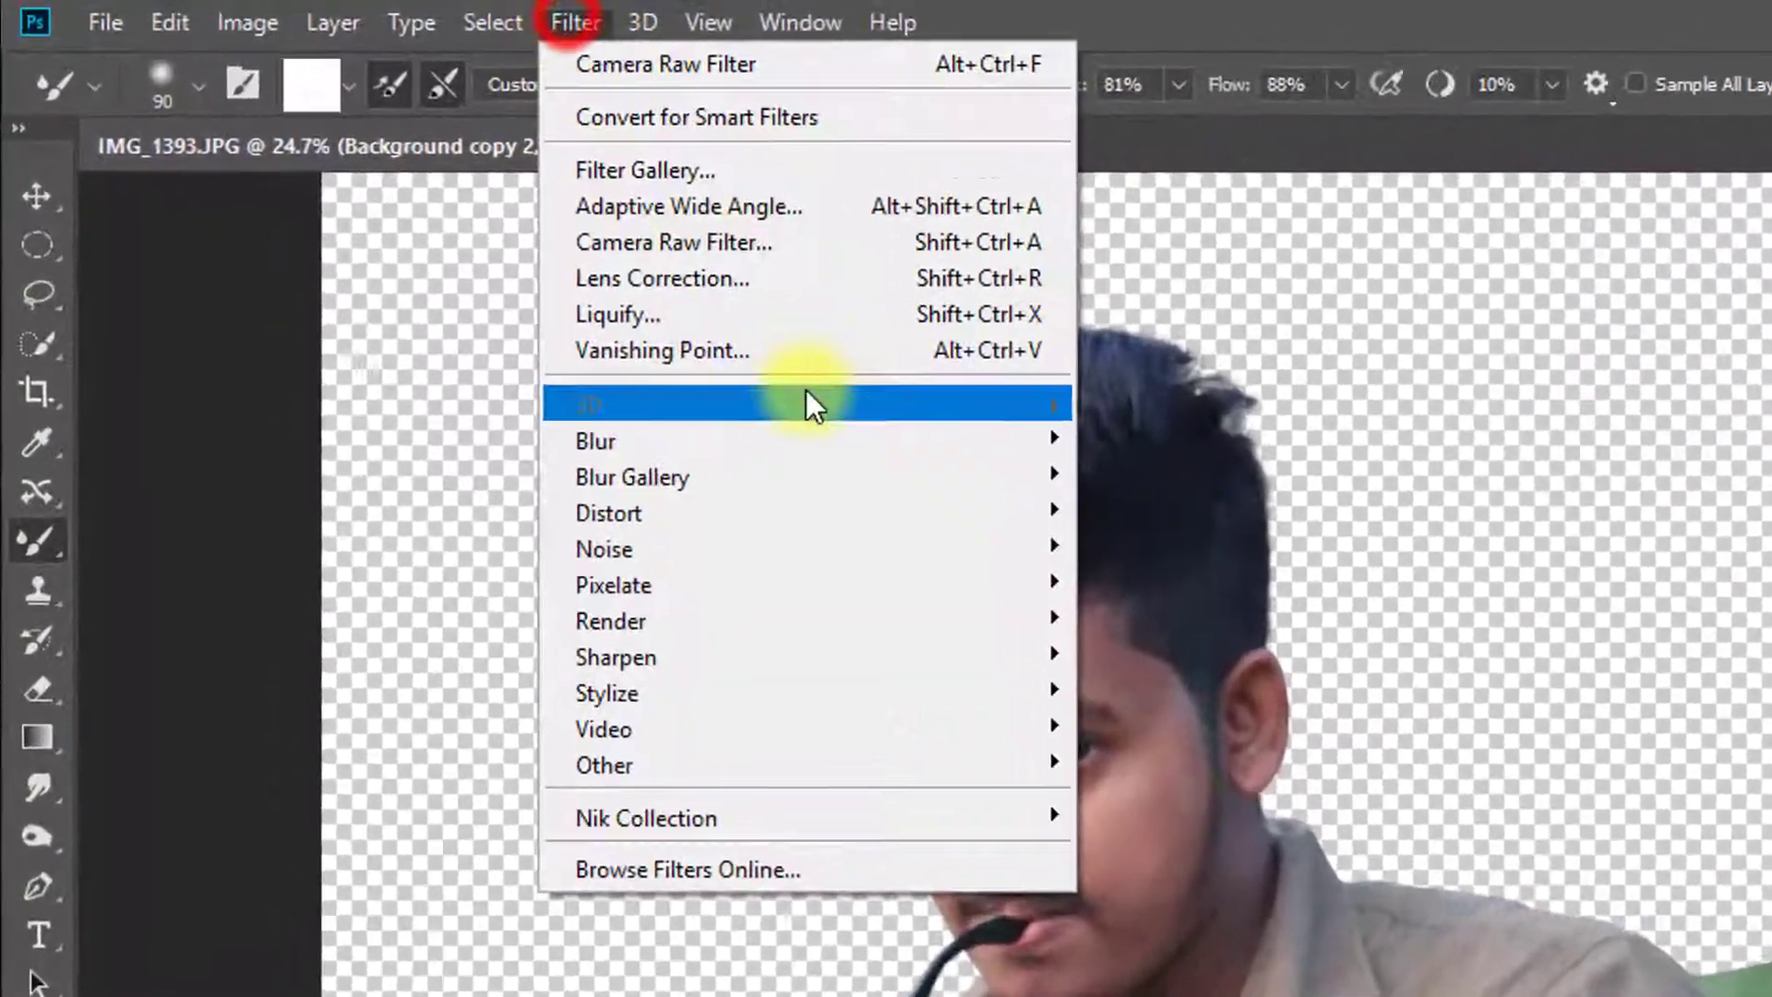
left_click(596, 193)
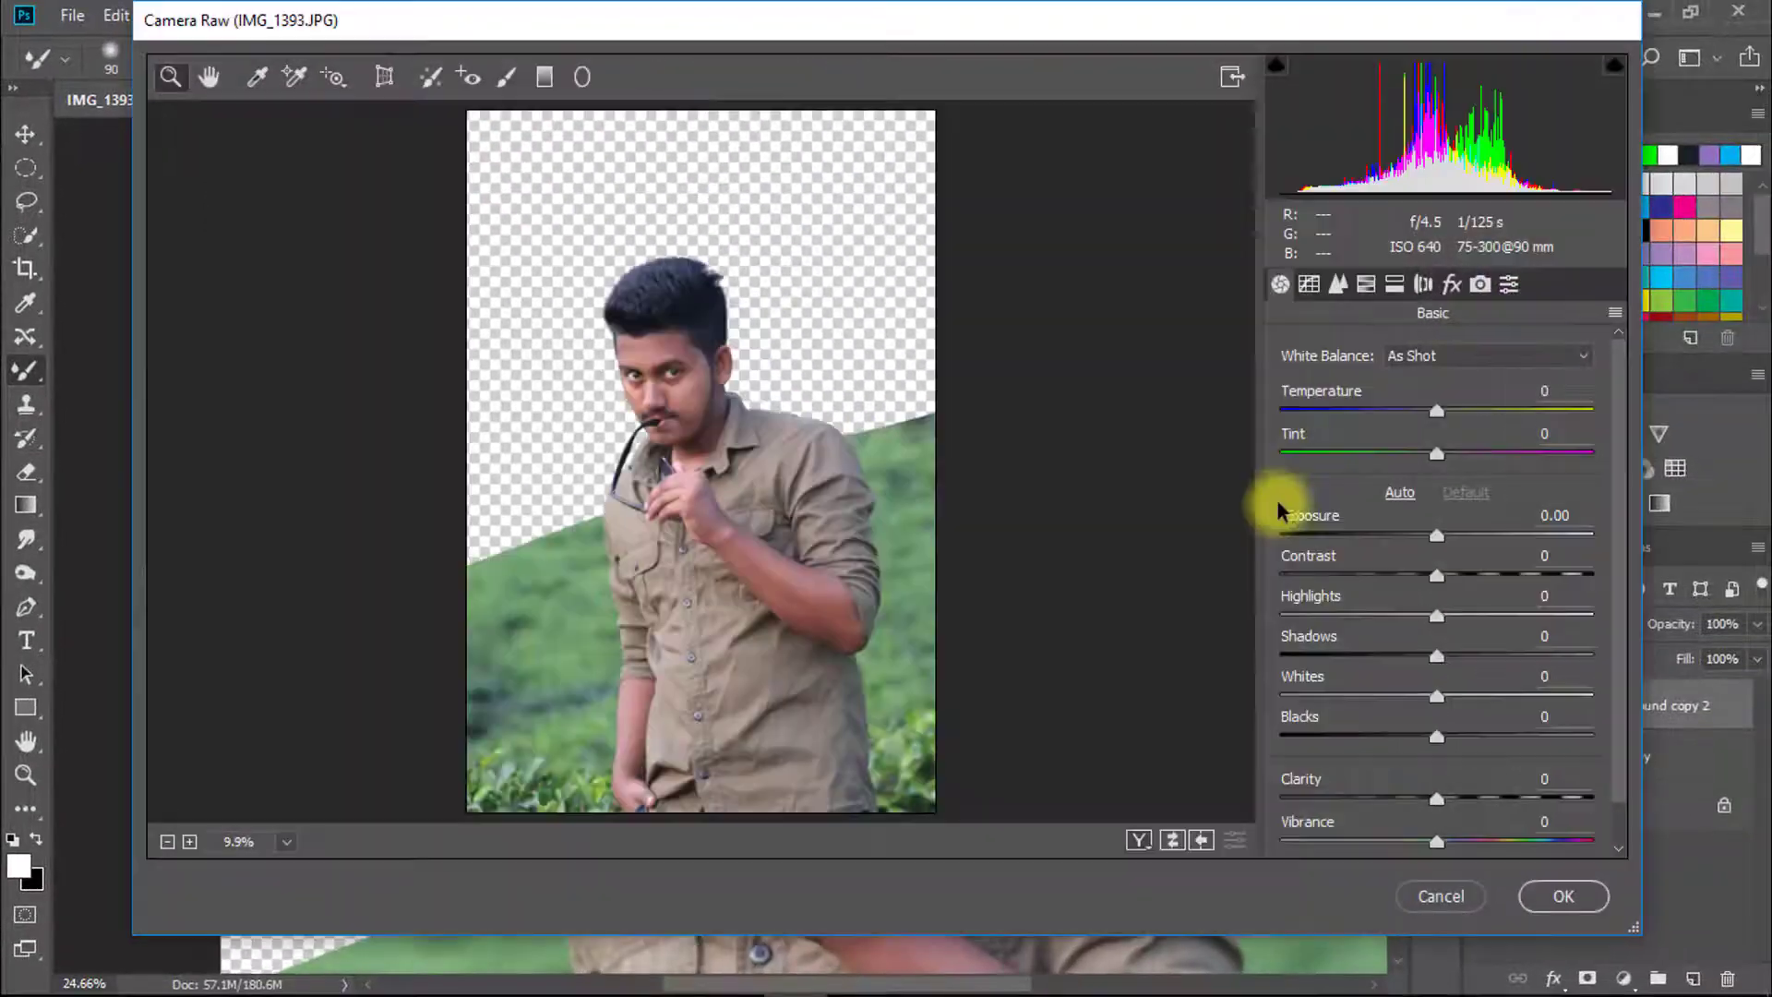
left_click(685, 401)
left_click(796, 588)
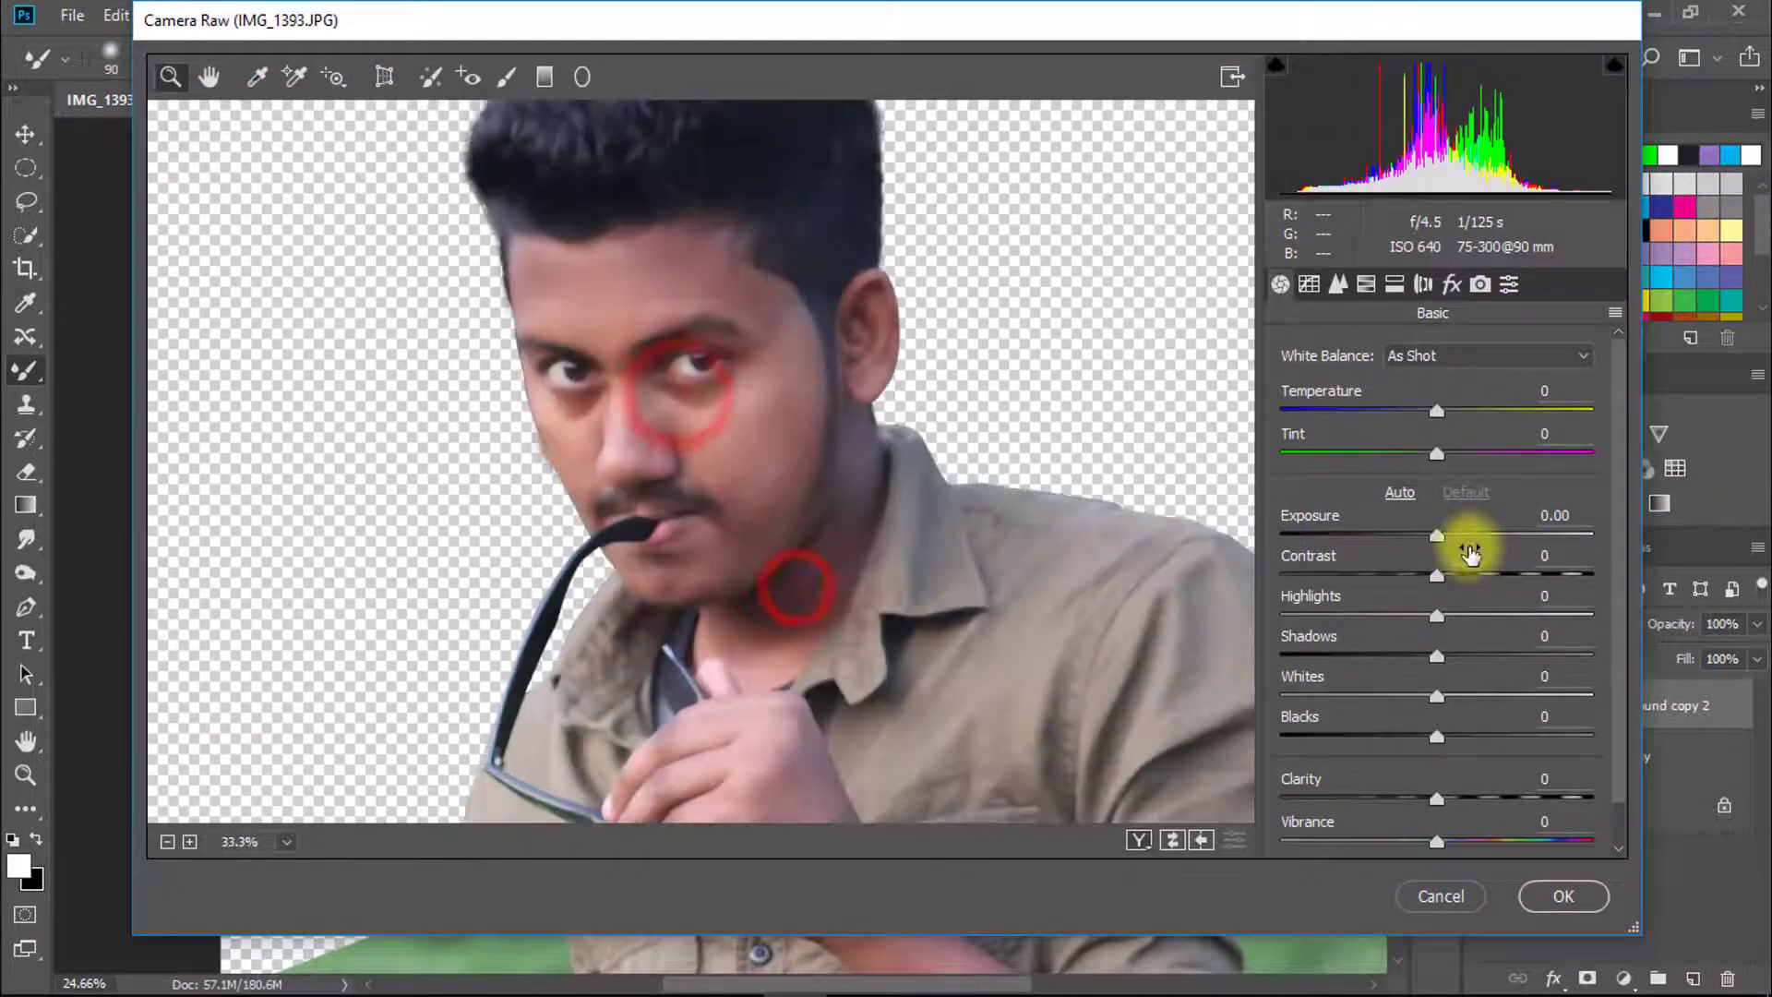
left_click_drag(1444, 536, 1442, 583)
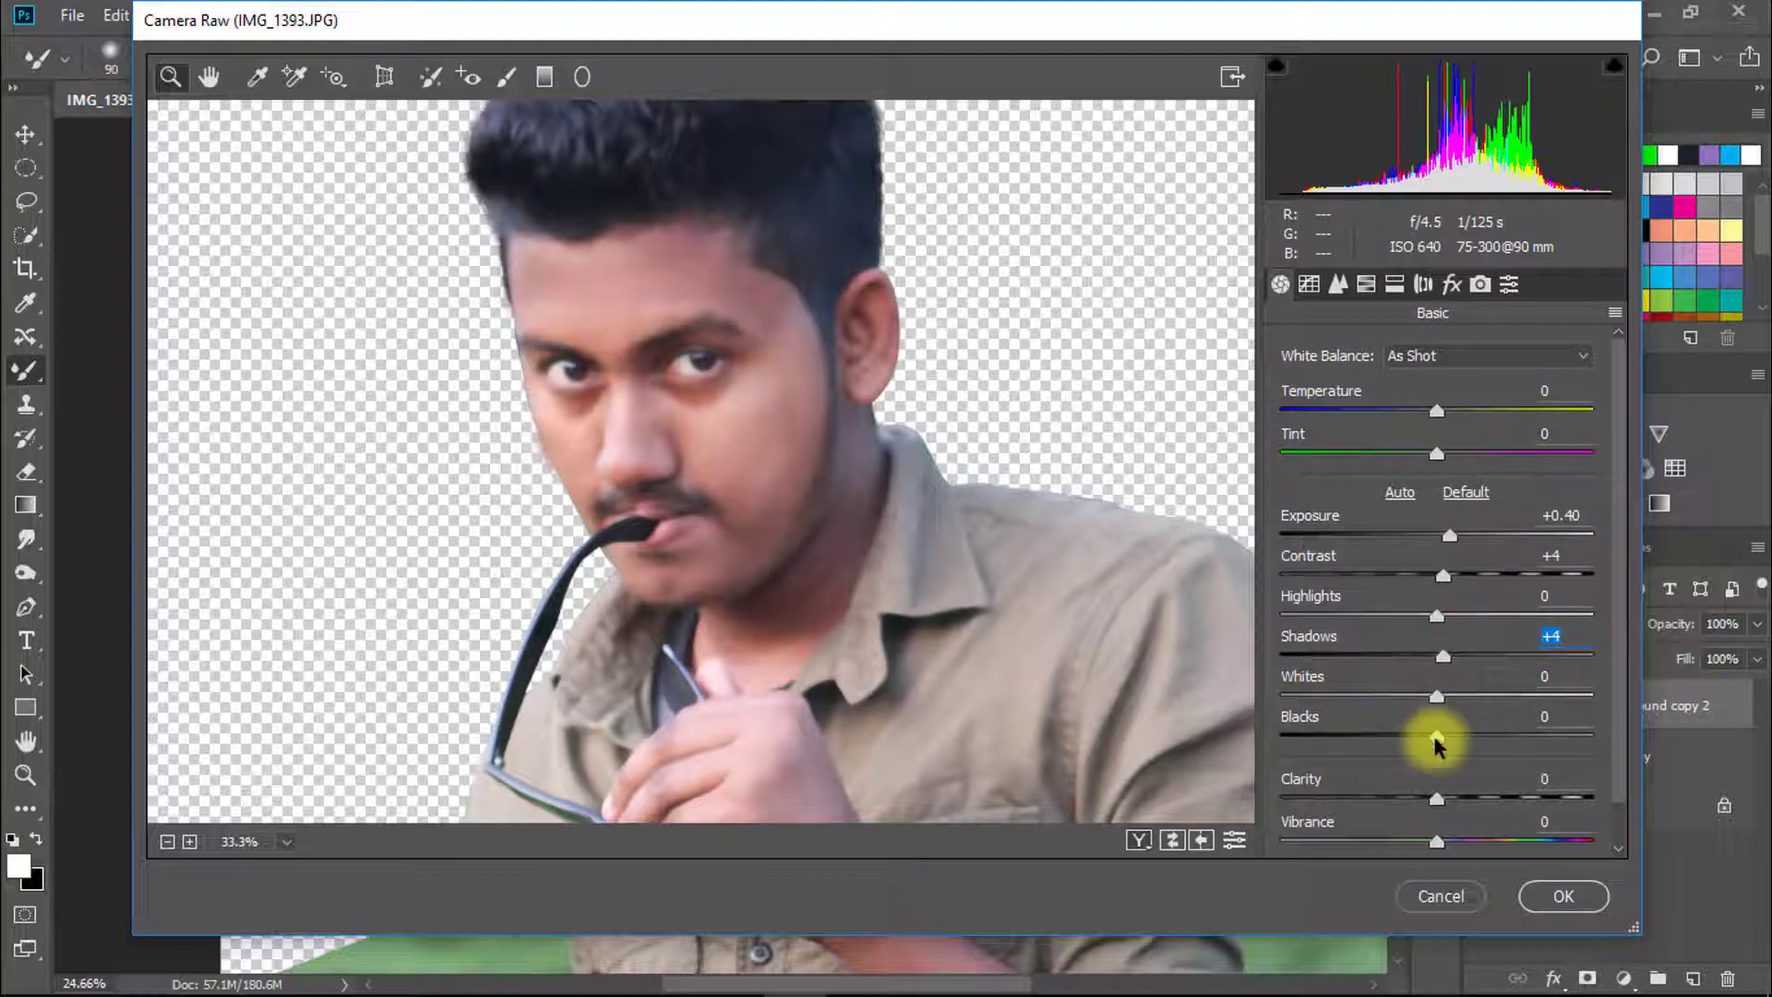
left_click(1573, 902)
Step: Sample nearby skin on the Background copy 2 image and blend the cheek in front of the ear with a size 45 Mixer Brush
left_click(928, 562, "ctrl")
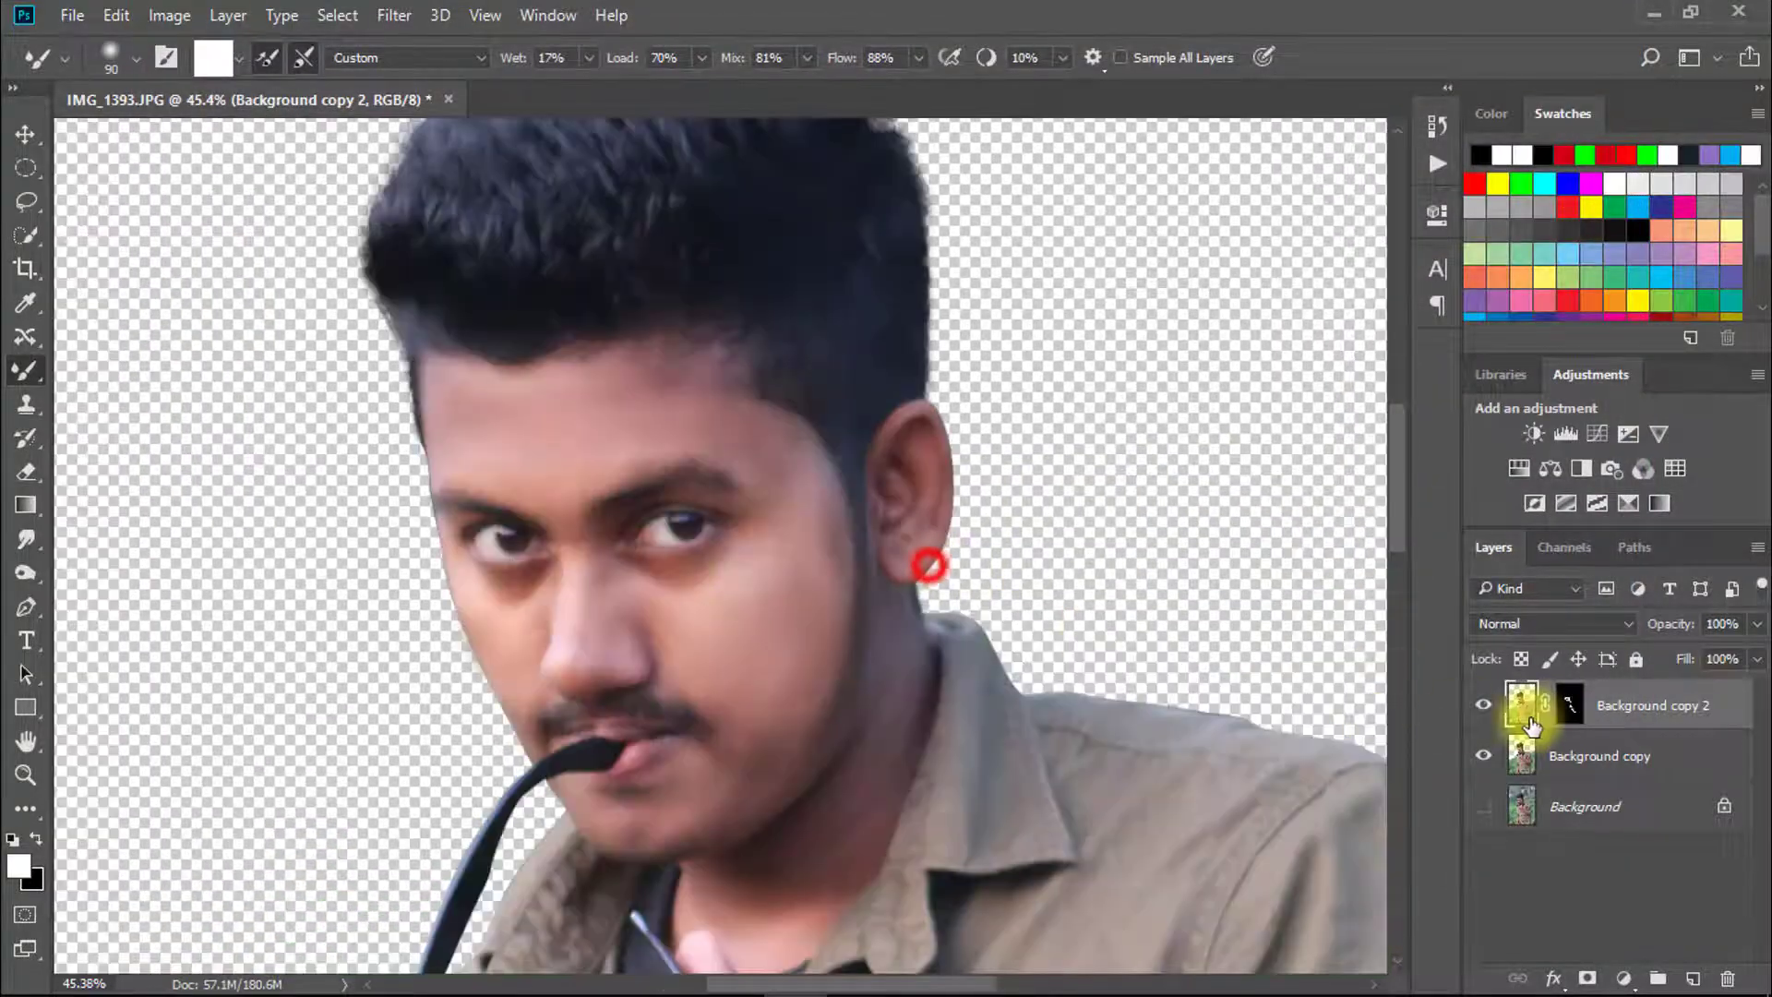
left_click(1563, 698)
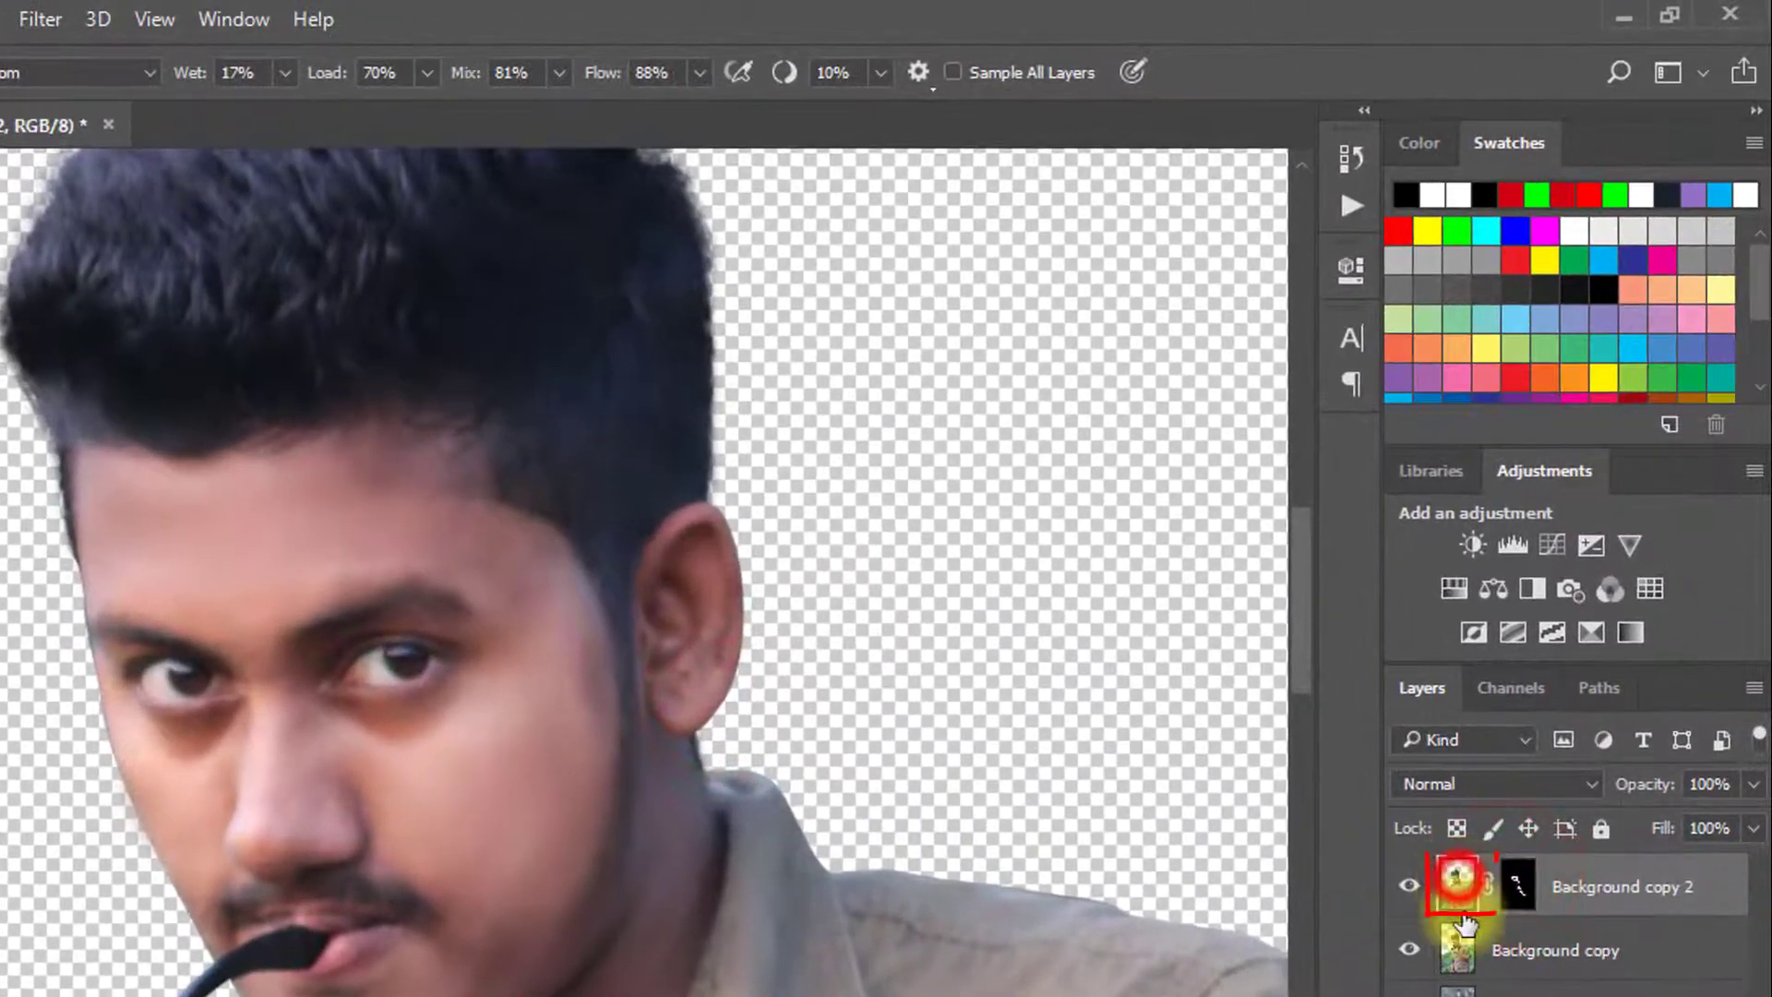
right_click(25, 371)
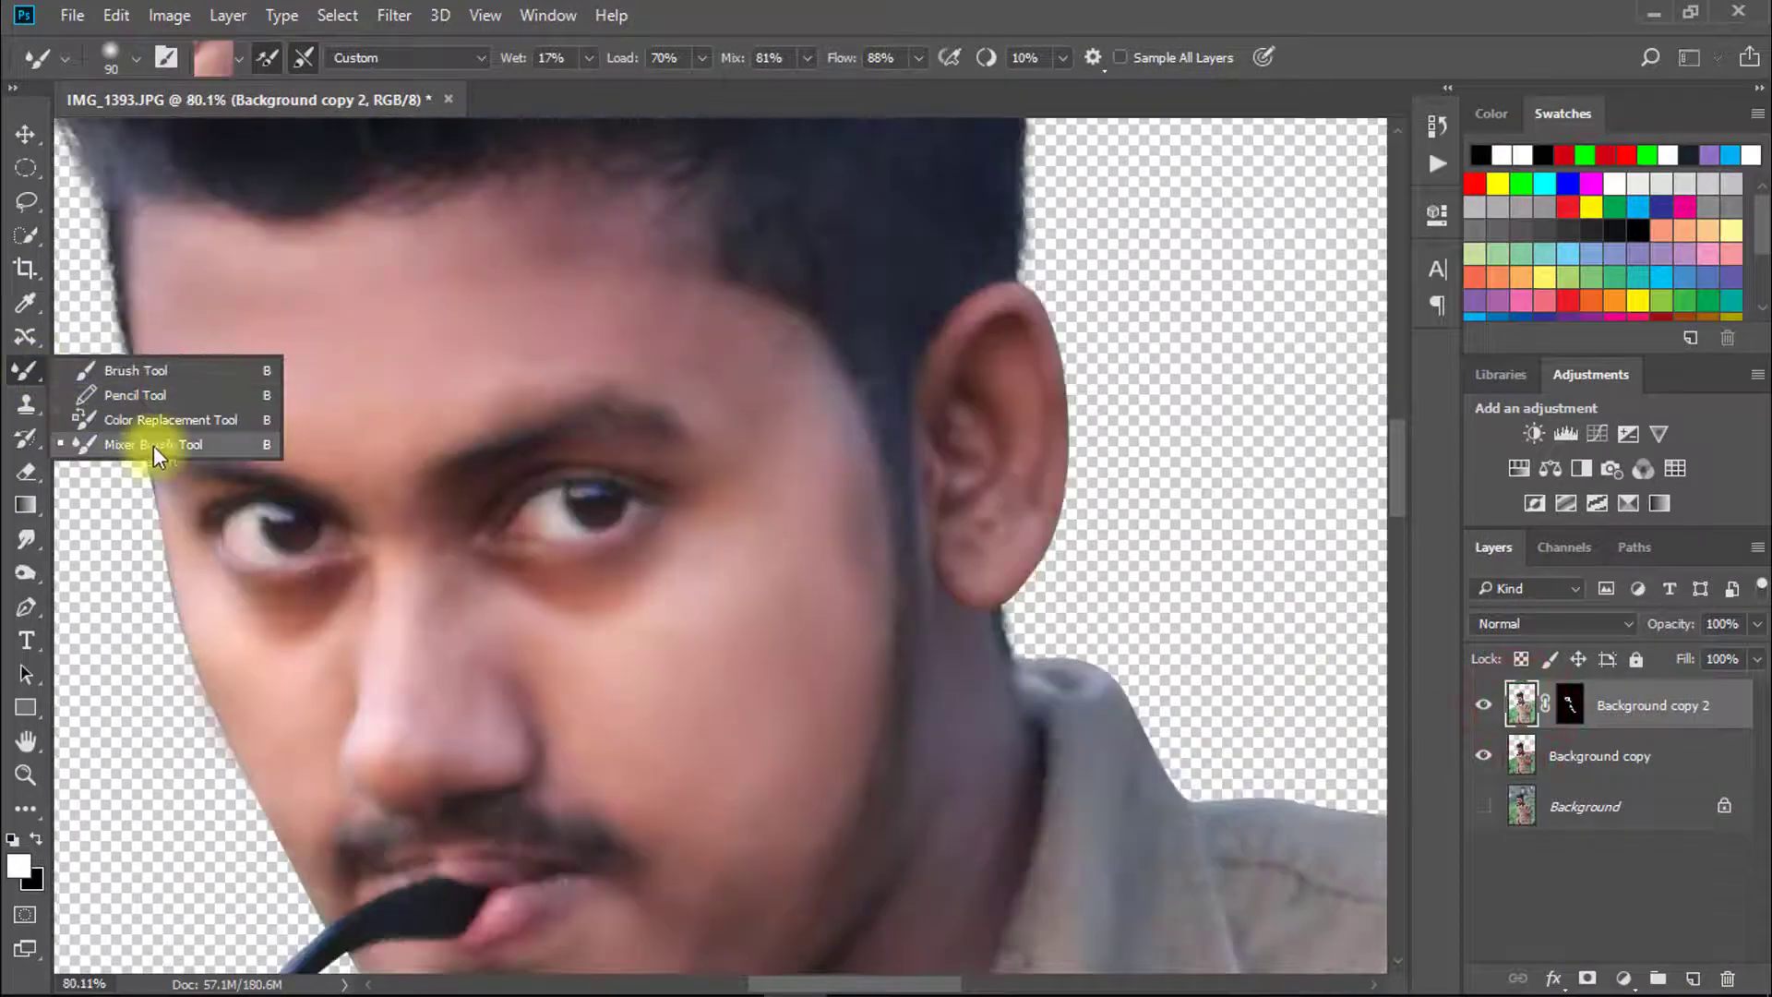
left_click(153, 446)
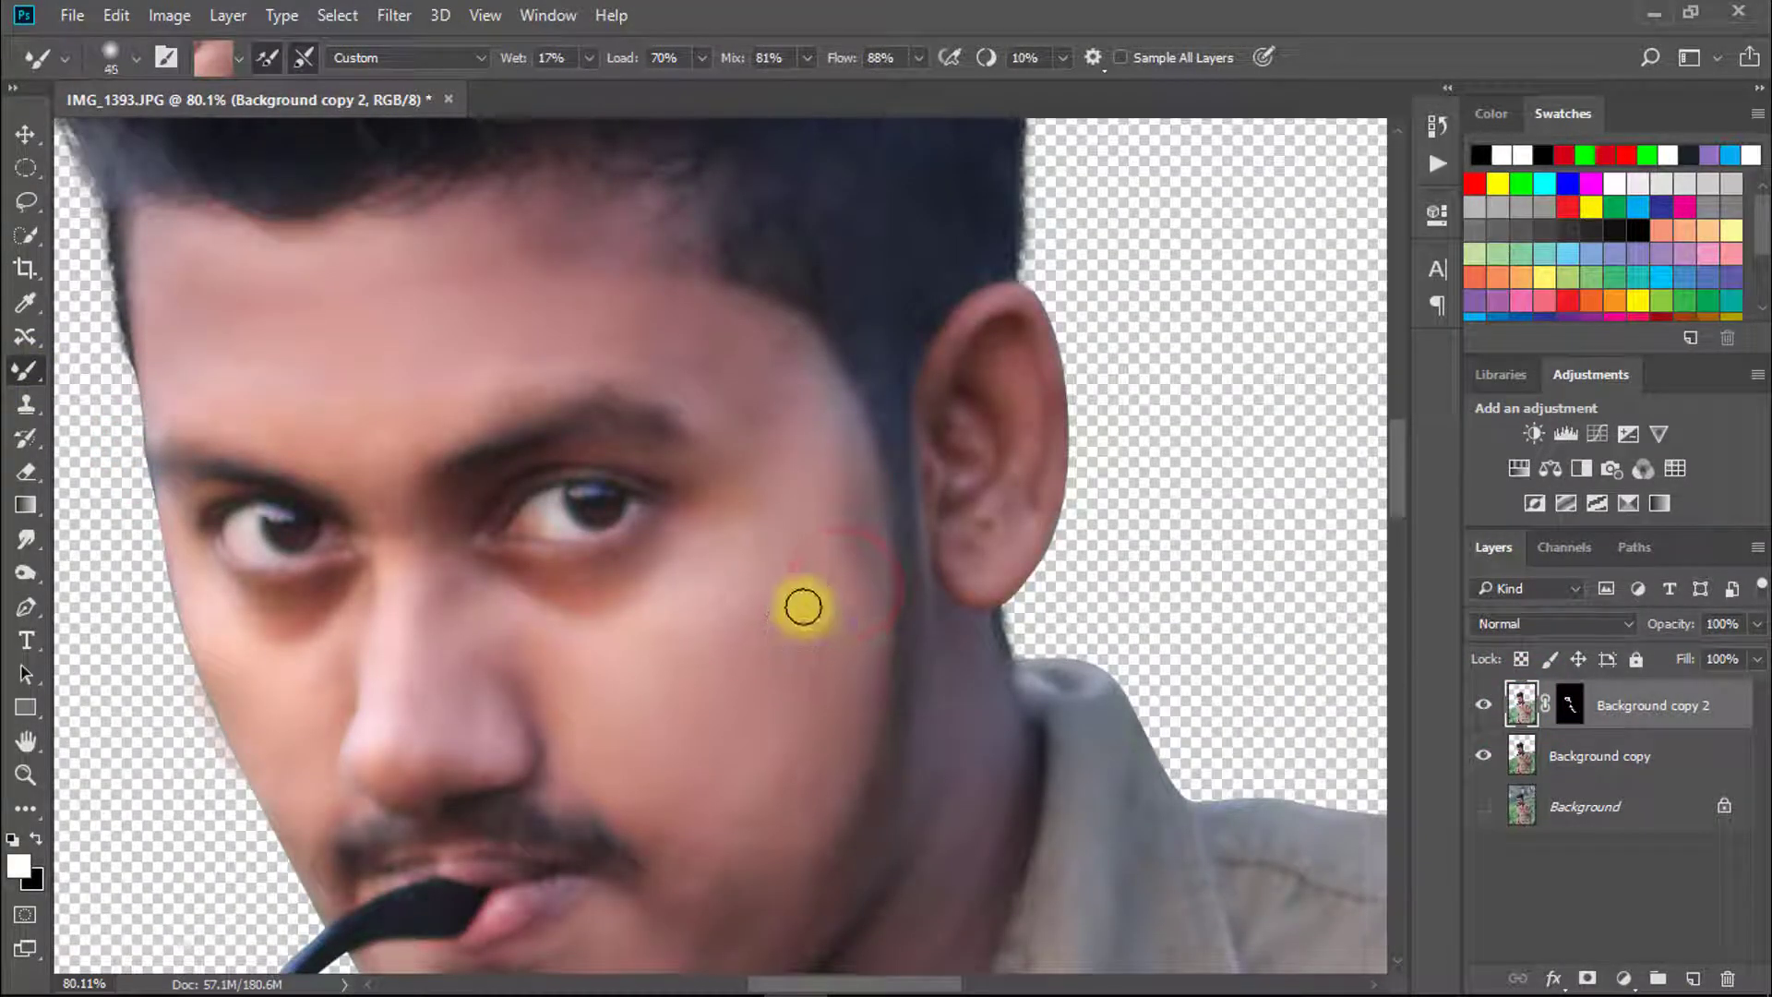
key("alt")
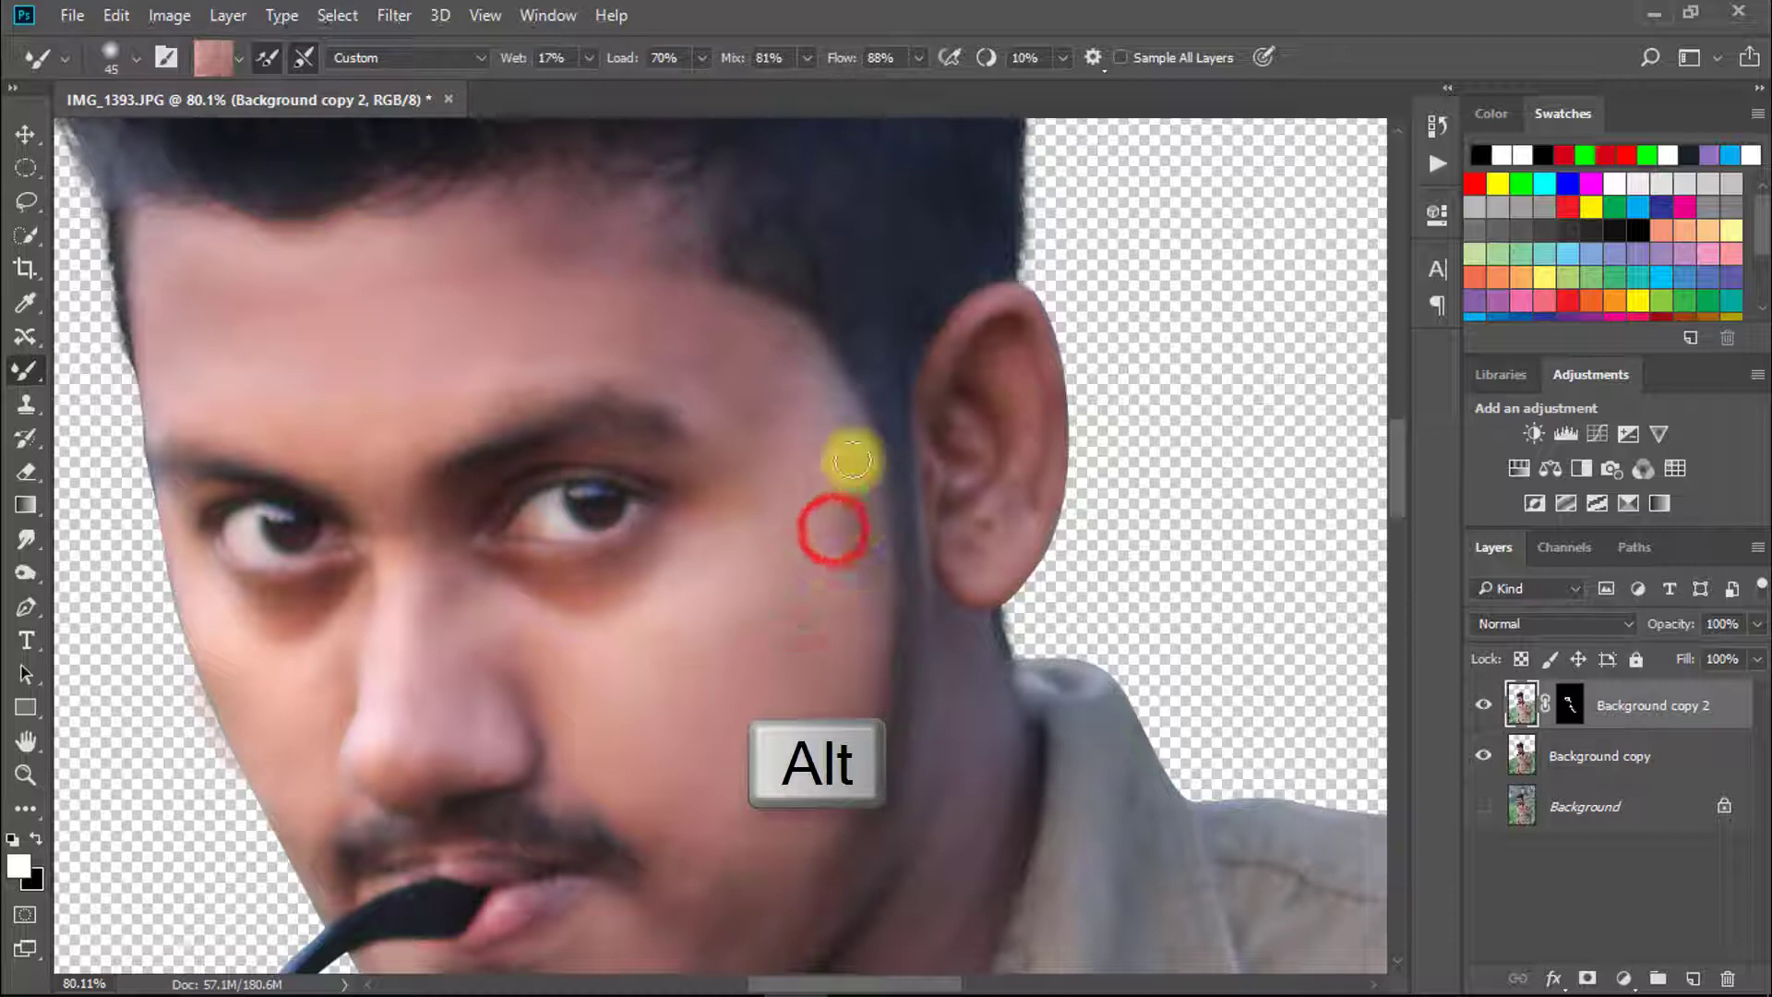
left_click_drag(859, 510, 871, 548)
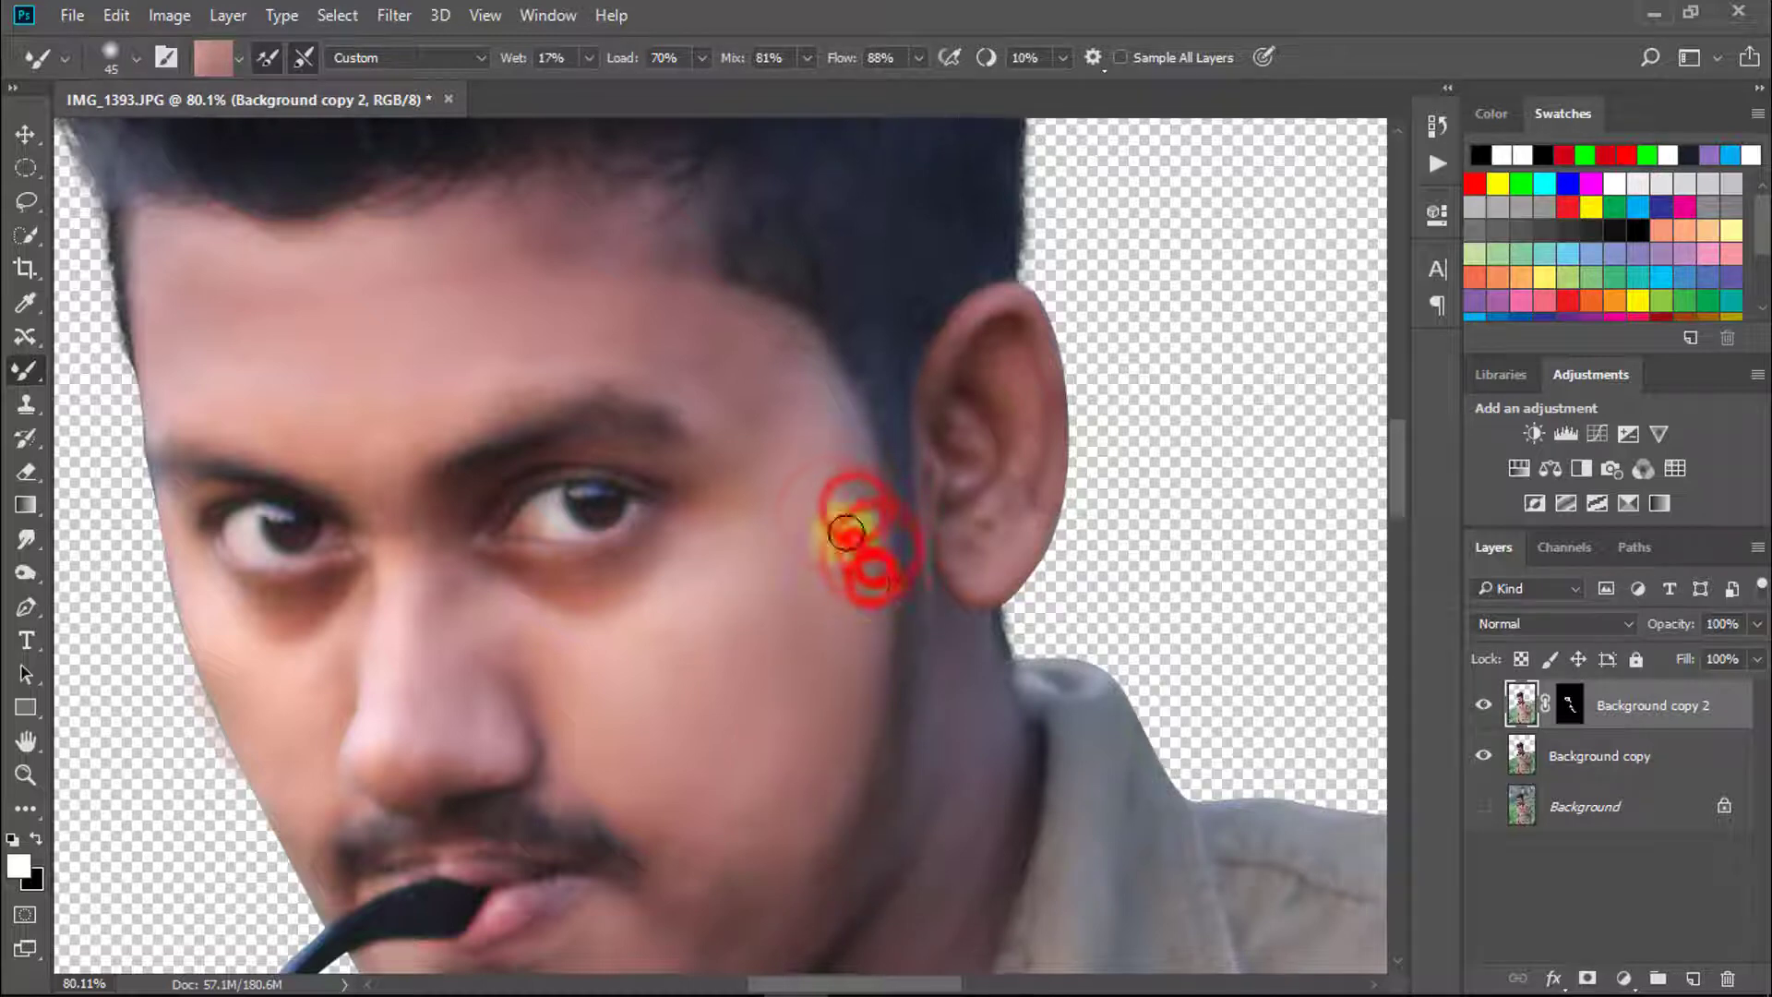
Step: Blend the skin over the temple and the forehead above the outer eyebrow with the size 45 Mixer Brush
left_click(763, 396)
left_click(621, 305)
mouse_move(766, 345)
left_mouse_down()
mouse_move(818, 368)
mouse_move(763, 431)
mouse_move(778, 404)
left_mouse_up()
mouse_move(704, 360)
left_mouse_down()
mouse_move(774, 329)
mouse_move(705, 329)
left_mouse_up()
mouse_move(682, 298)
left_mouse_down()
mouse_move(779, 415)
mouse_move(796, 471)
left_mouse_up()
Step: Smooth both cheeks, the side of the nose, the forehead edge and the temple with a size 80 Mixer Brush
key("]")
key("]")
key("]")
key("]")
left_click(777, 599)
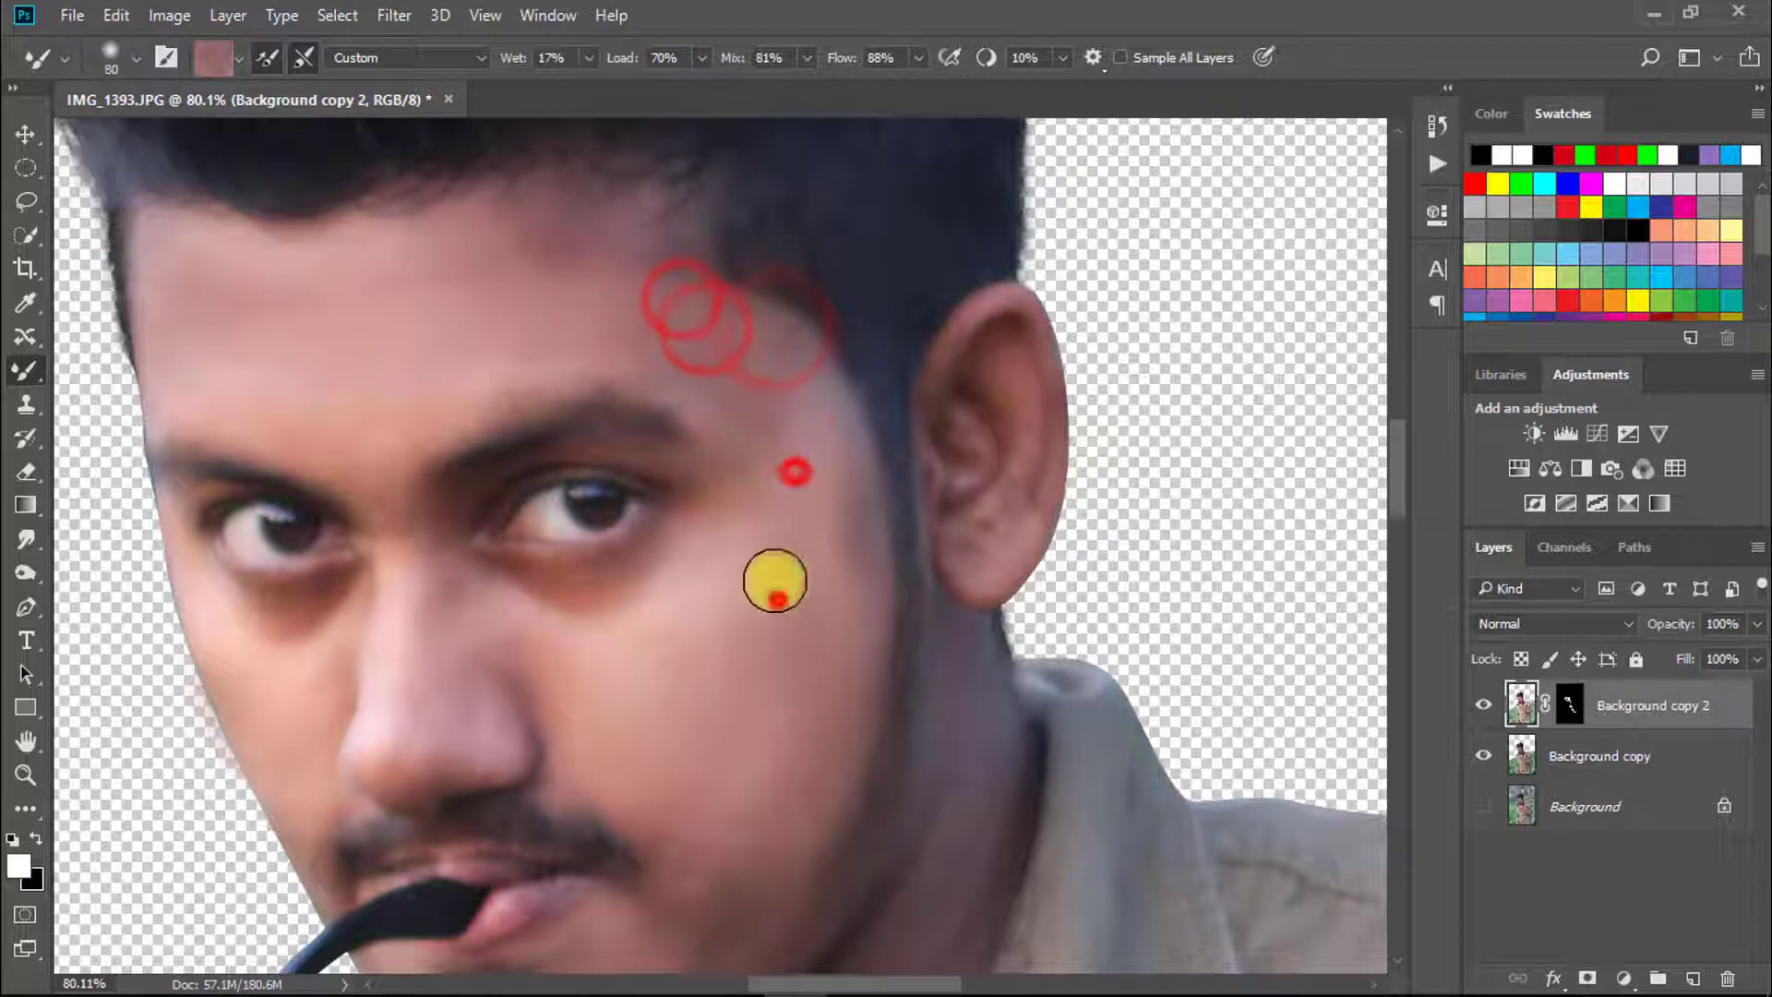
left_click_drag(744, 677, 641, 803)
left_click_drag(281, 680, 317, 652)
left_click(348, 649)
left_click_drag(192, 291, 189, 251)
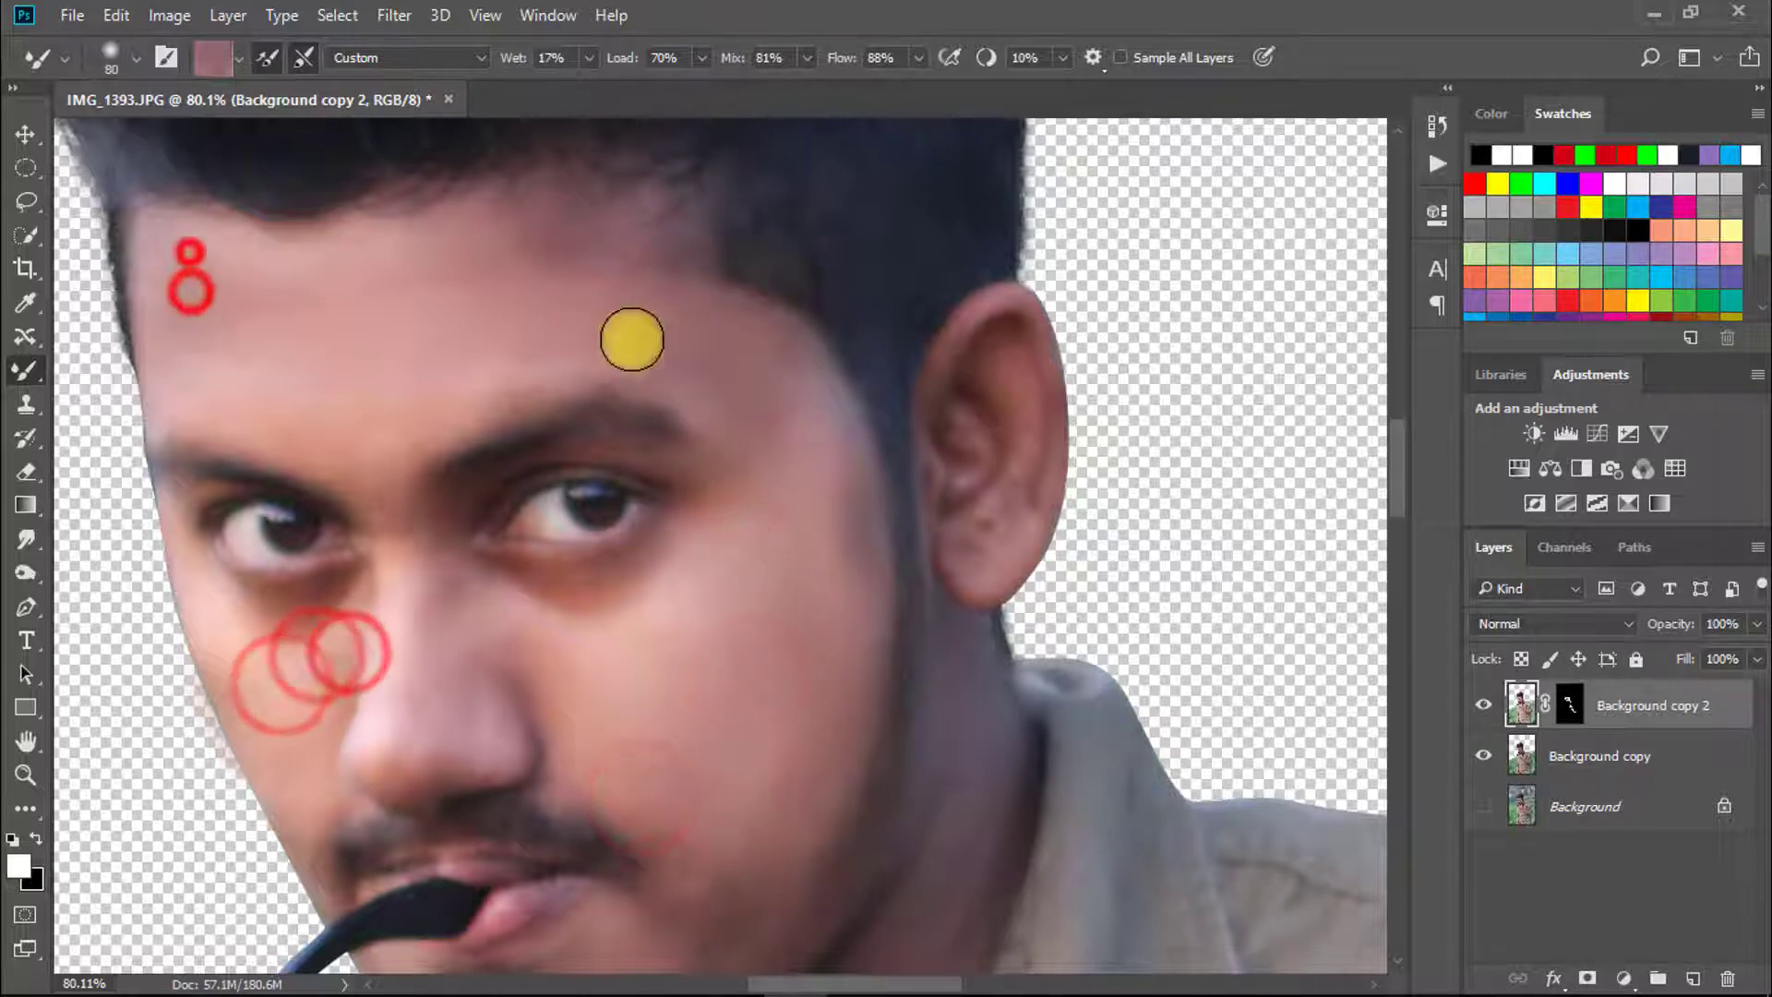
left_click_drag(766, 341, 771, 344)
left_click_drag(817, 388, 862, 539)
key("ctrl+0")
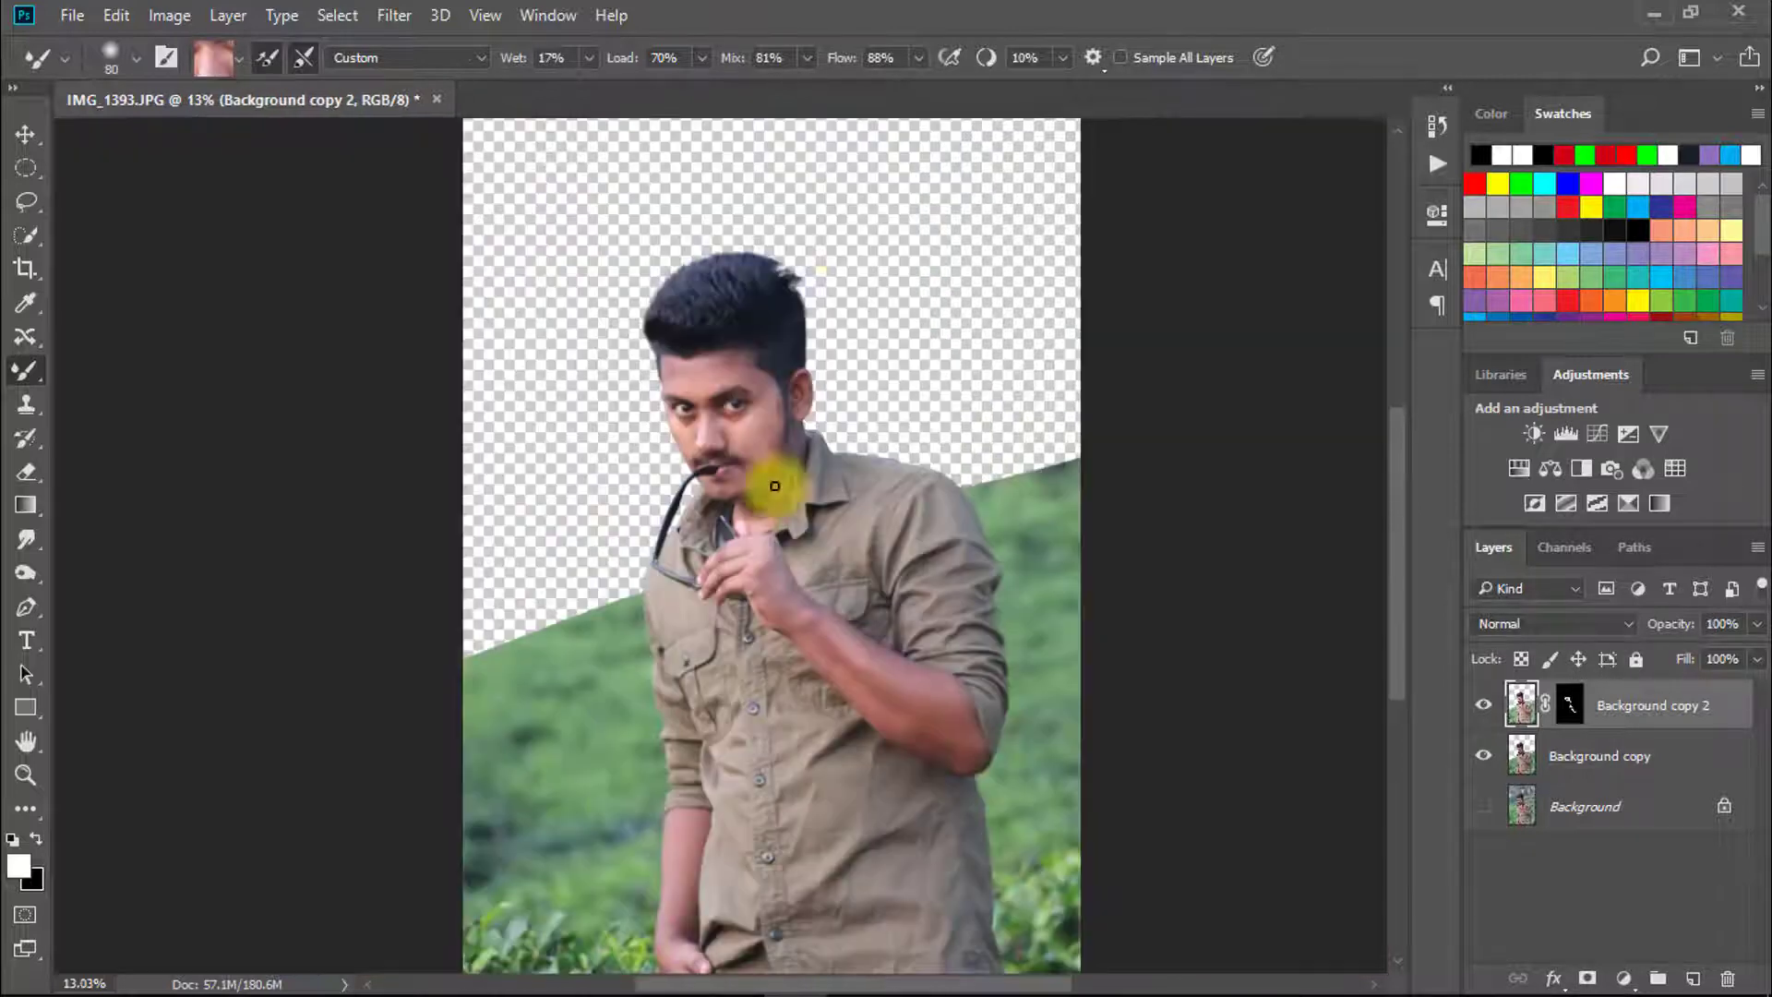
Step: Place the image Shazim Creations1 (65) from the Free Service BG folder beneath the portrait layers, scaled to cover the upper background
left_click(1653, 11)
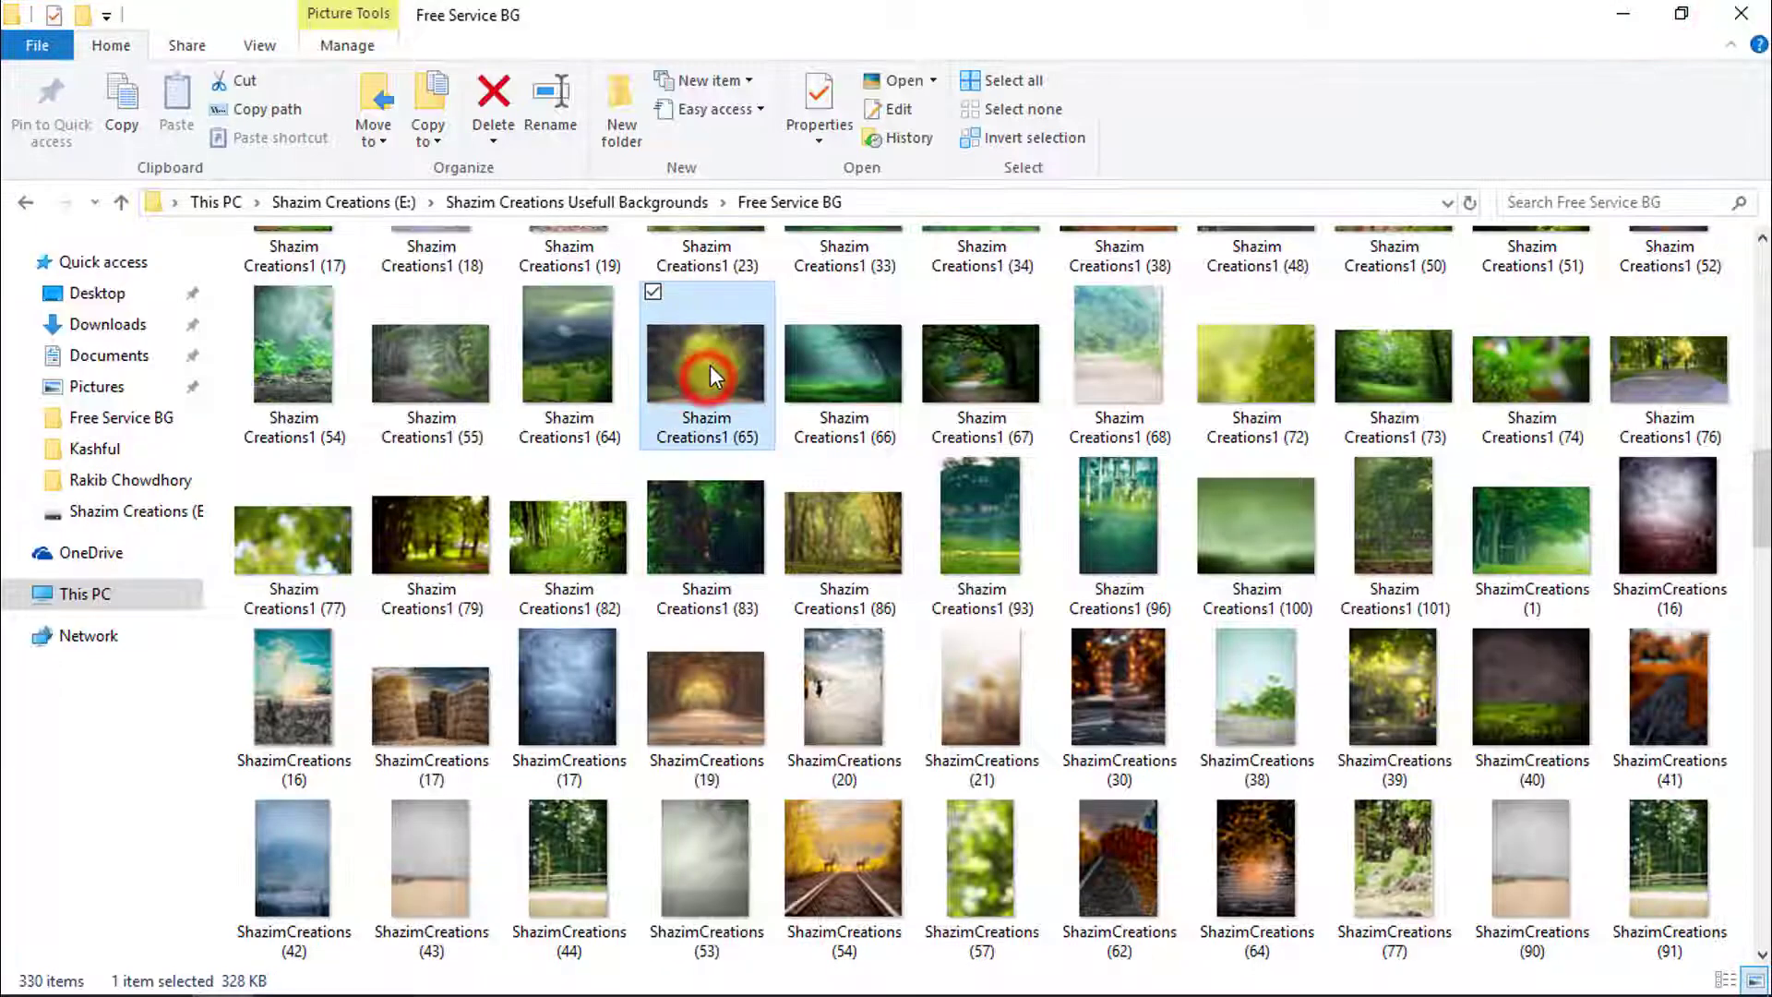
left_click_drag(711, 368, 878, 316)
left_click_drag(886, 556, 850, 591)
left_click_drag(850, 592, 833, 552)
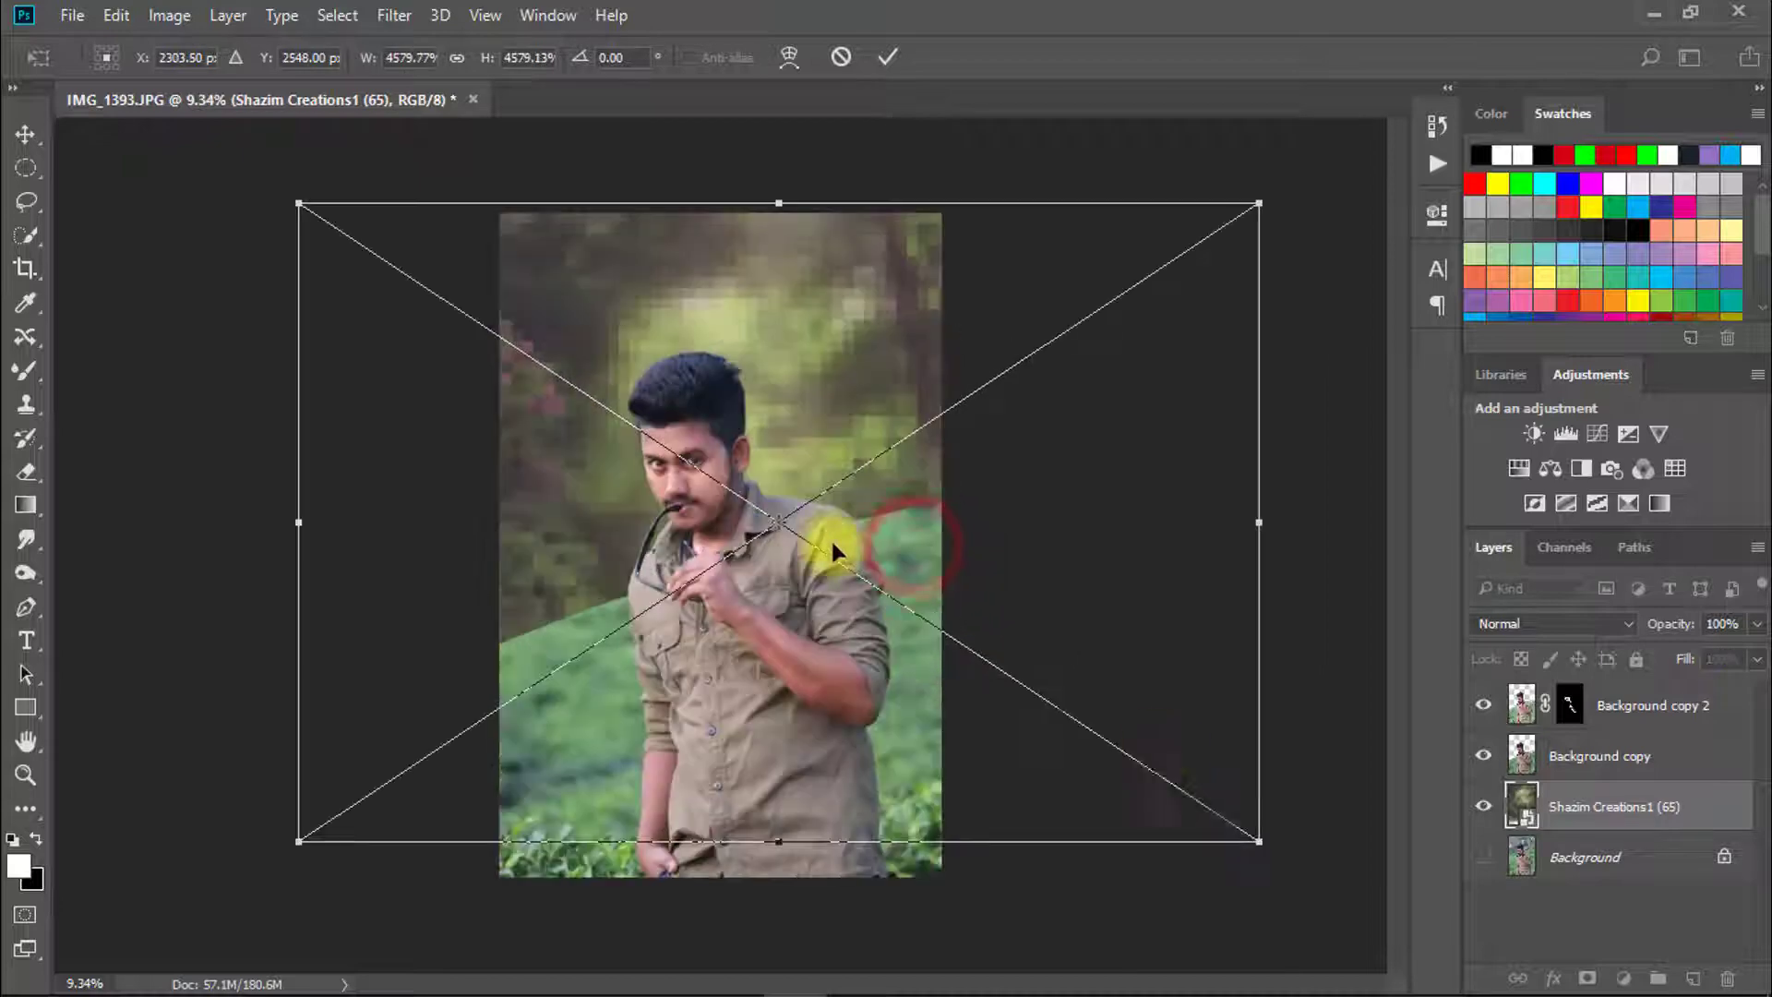
key("Return")
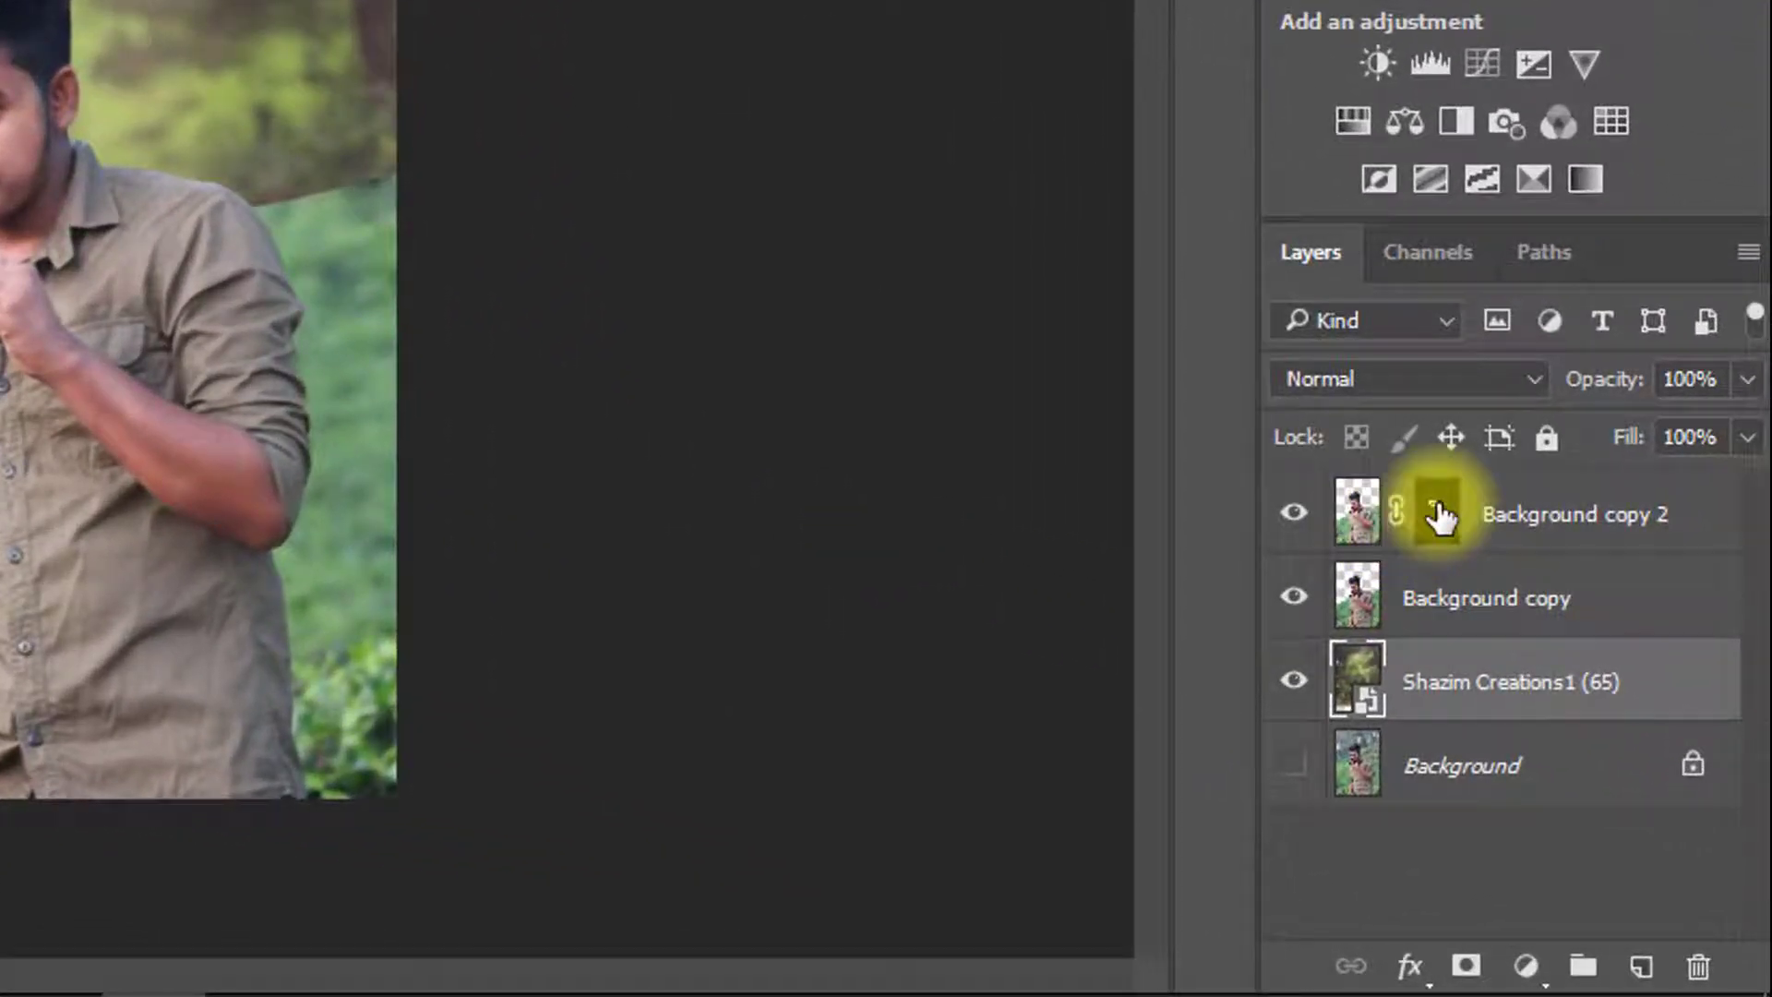
Step: Merge Background copy 2 and Background copy into one layer and give it a white layer mask
left_click(1438, 517)
left_click(1508, 563, "ctrl")
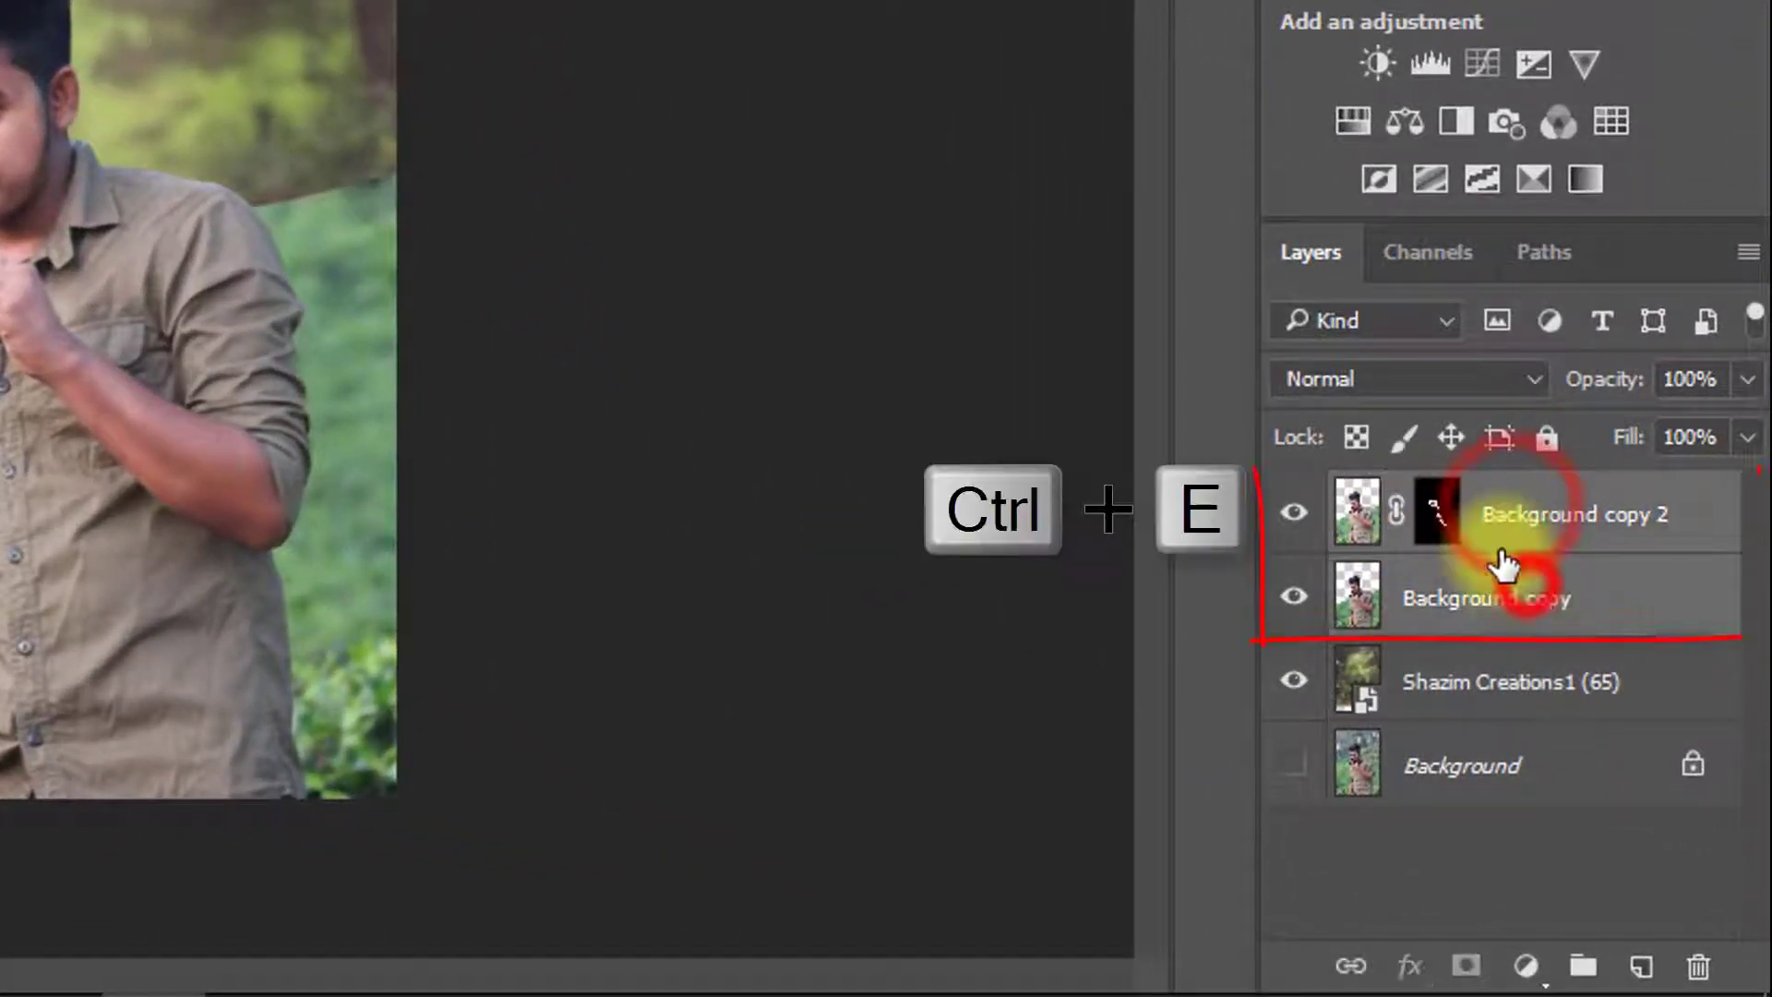
key("ctrl+e")
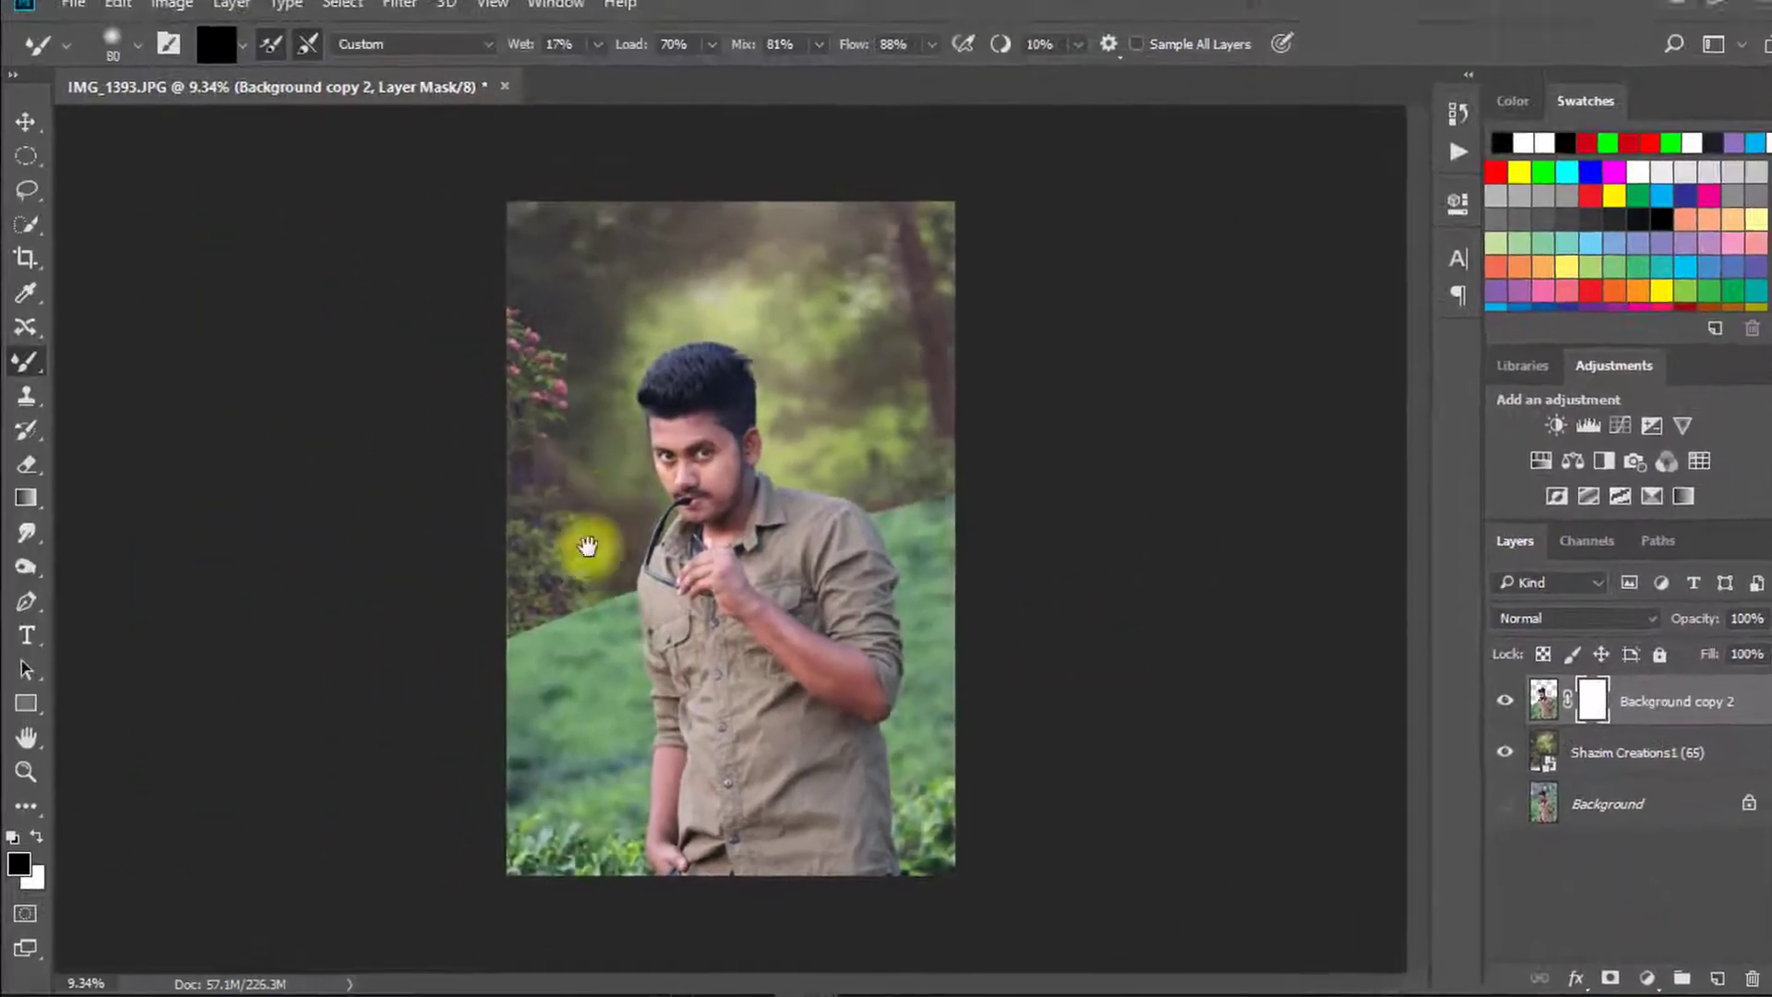
Step: Switch to the regular Brush with black as foreground colour, 34% opacity and 57% flow for painting on the mask
left_click_drag(588, 628, 726, 624)
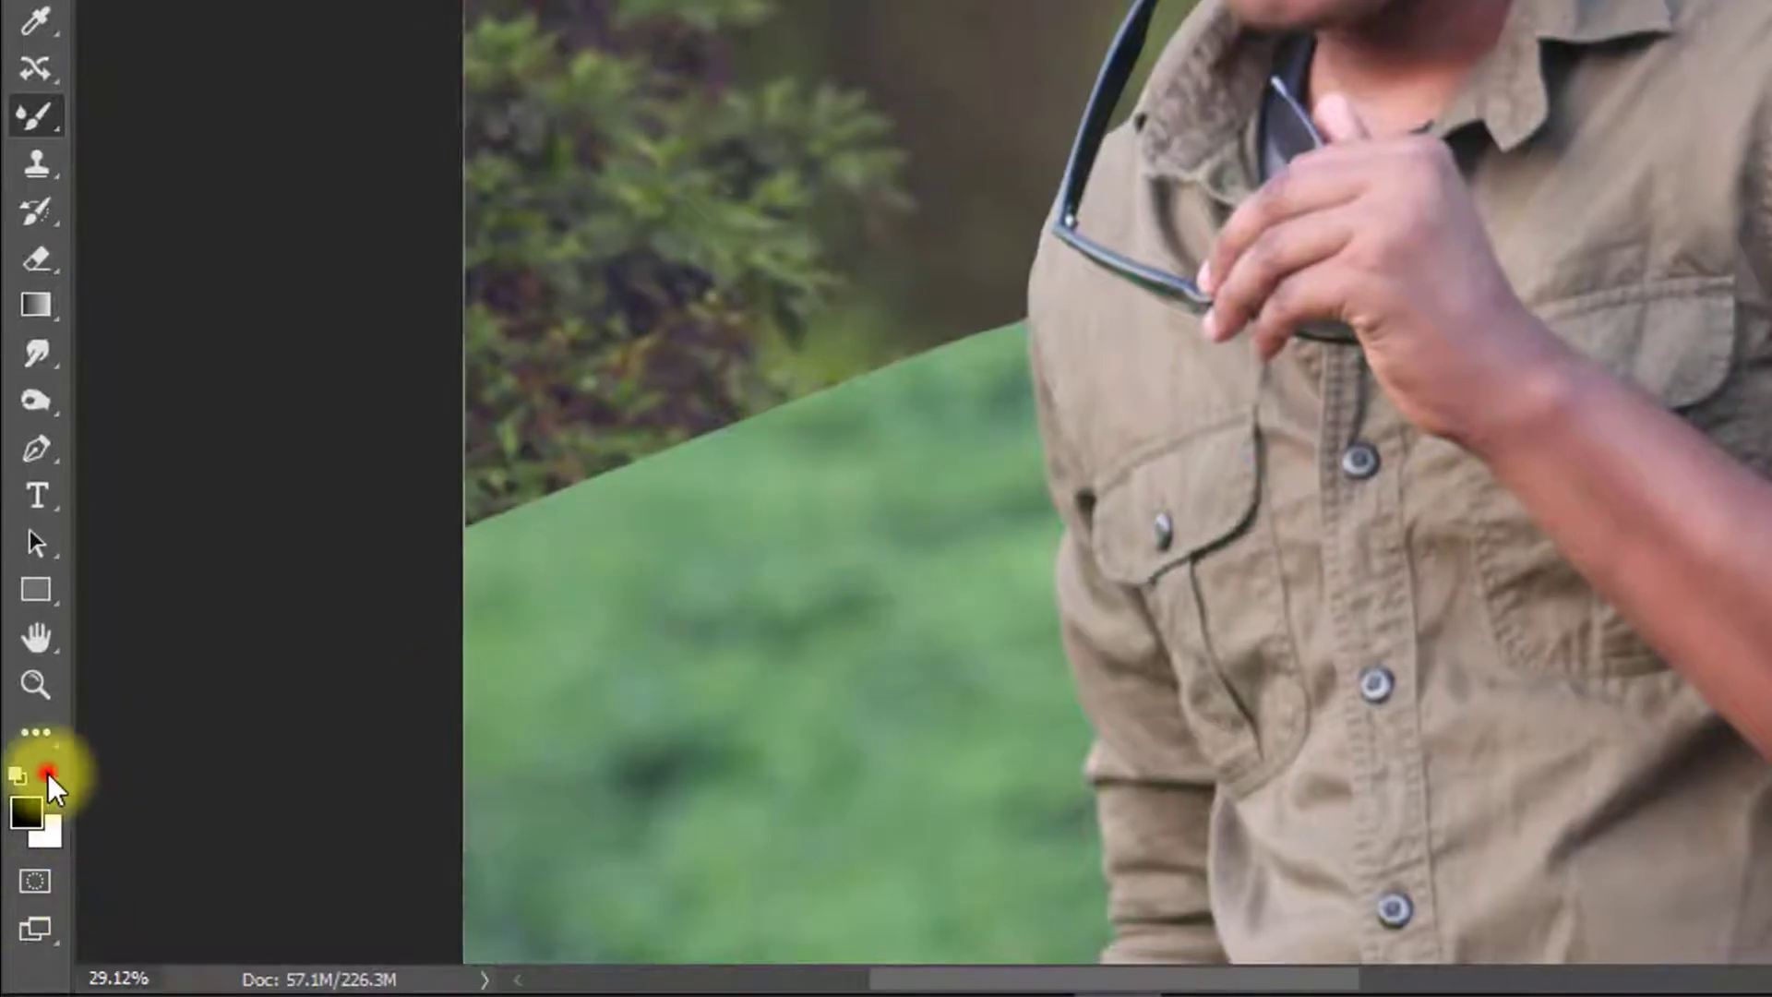
right_click(37, 84)
right_click(20, 107)
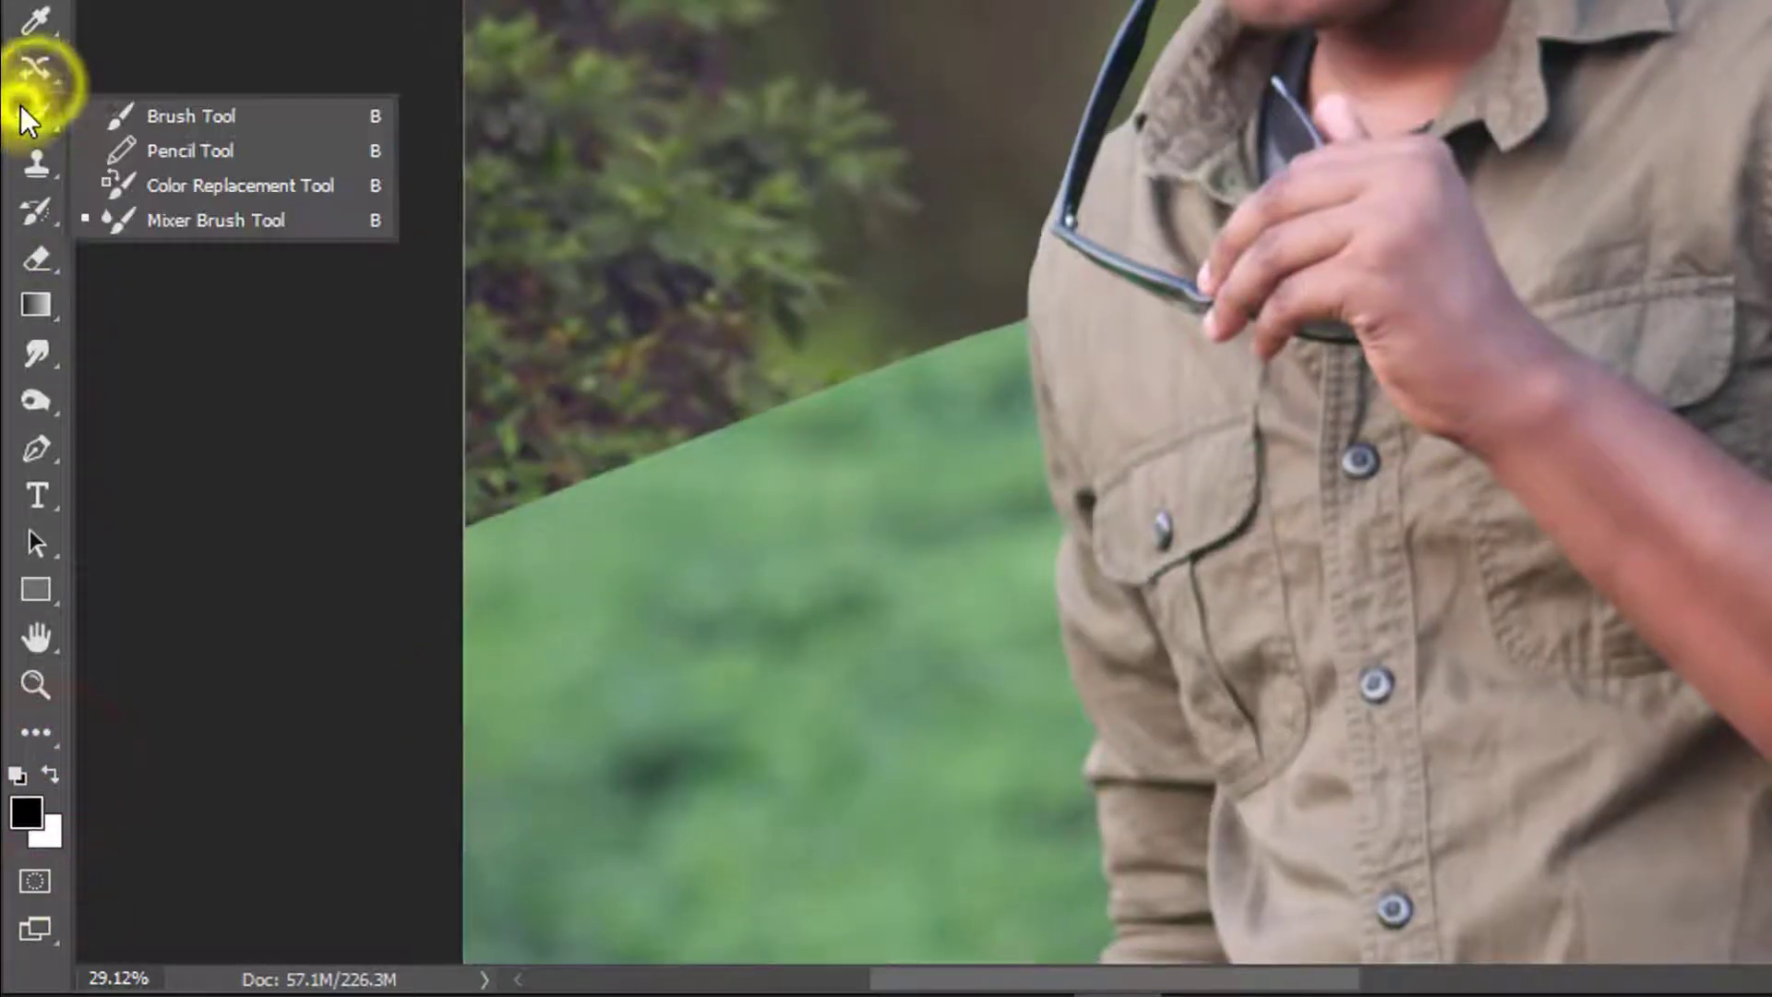
left_click(153, 113)
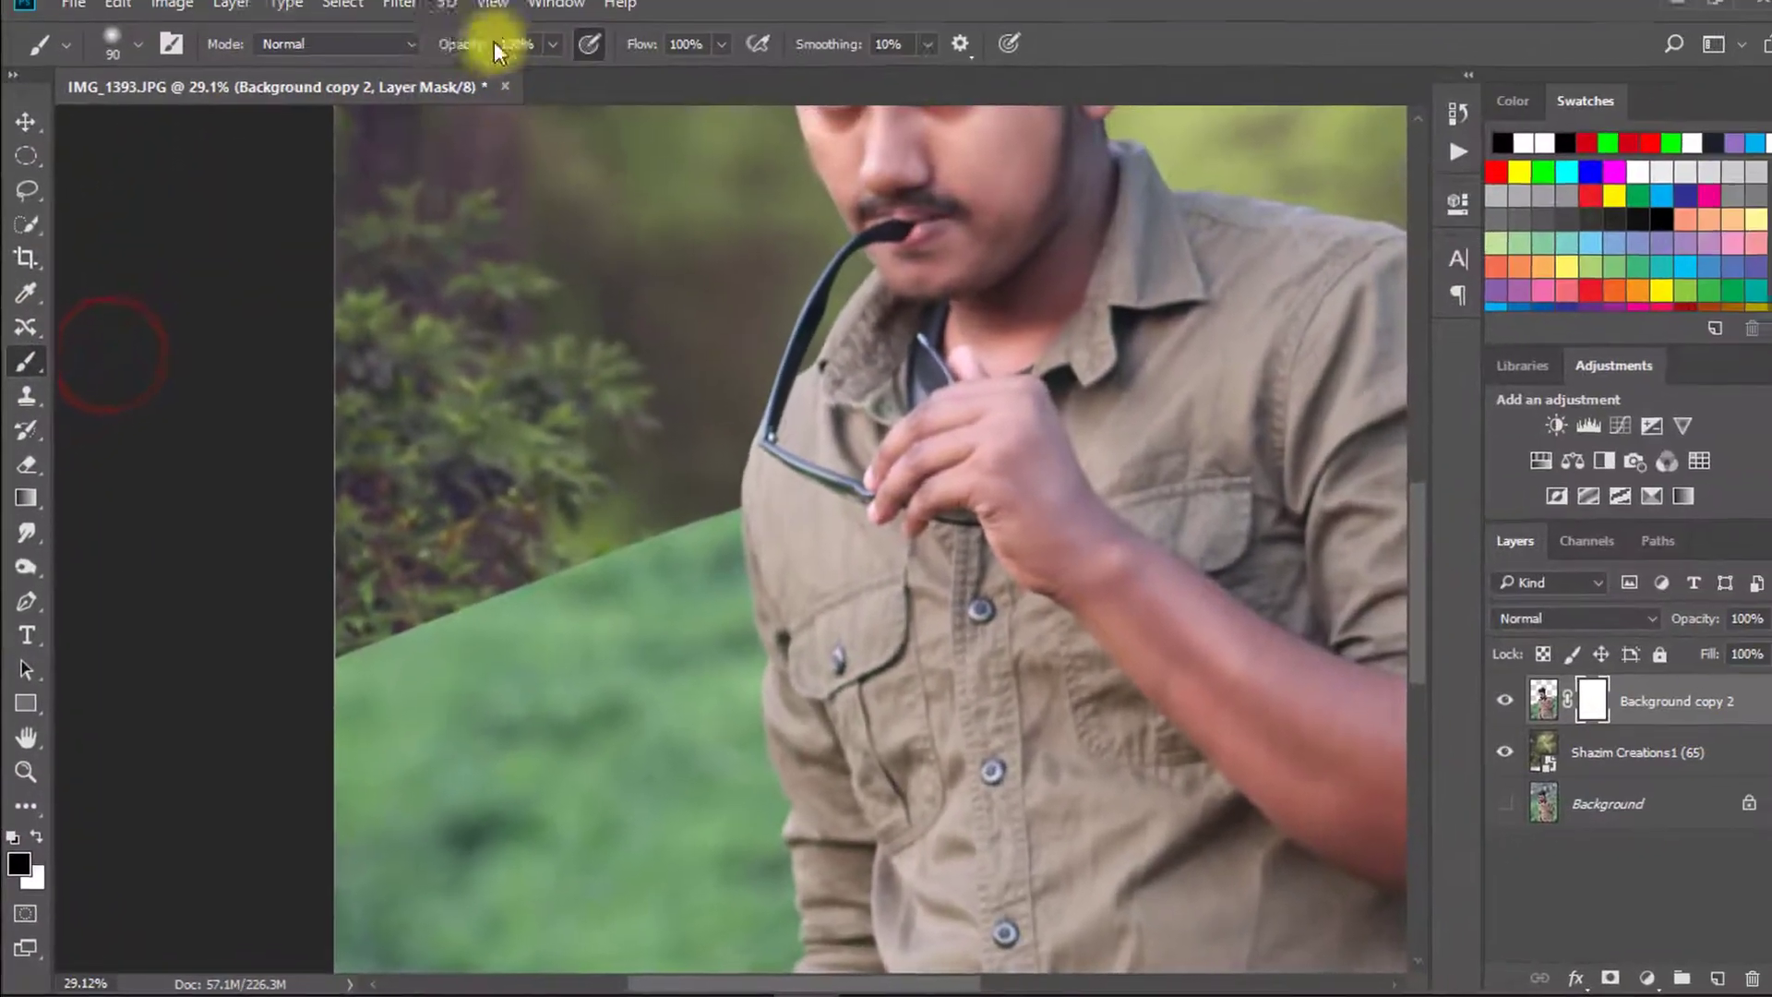
left_click_drag(460, 54, 420, 57)
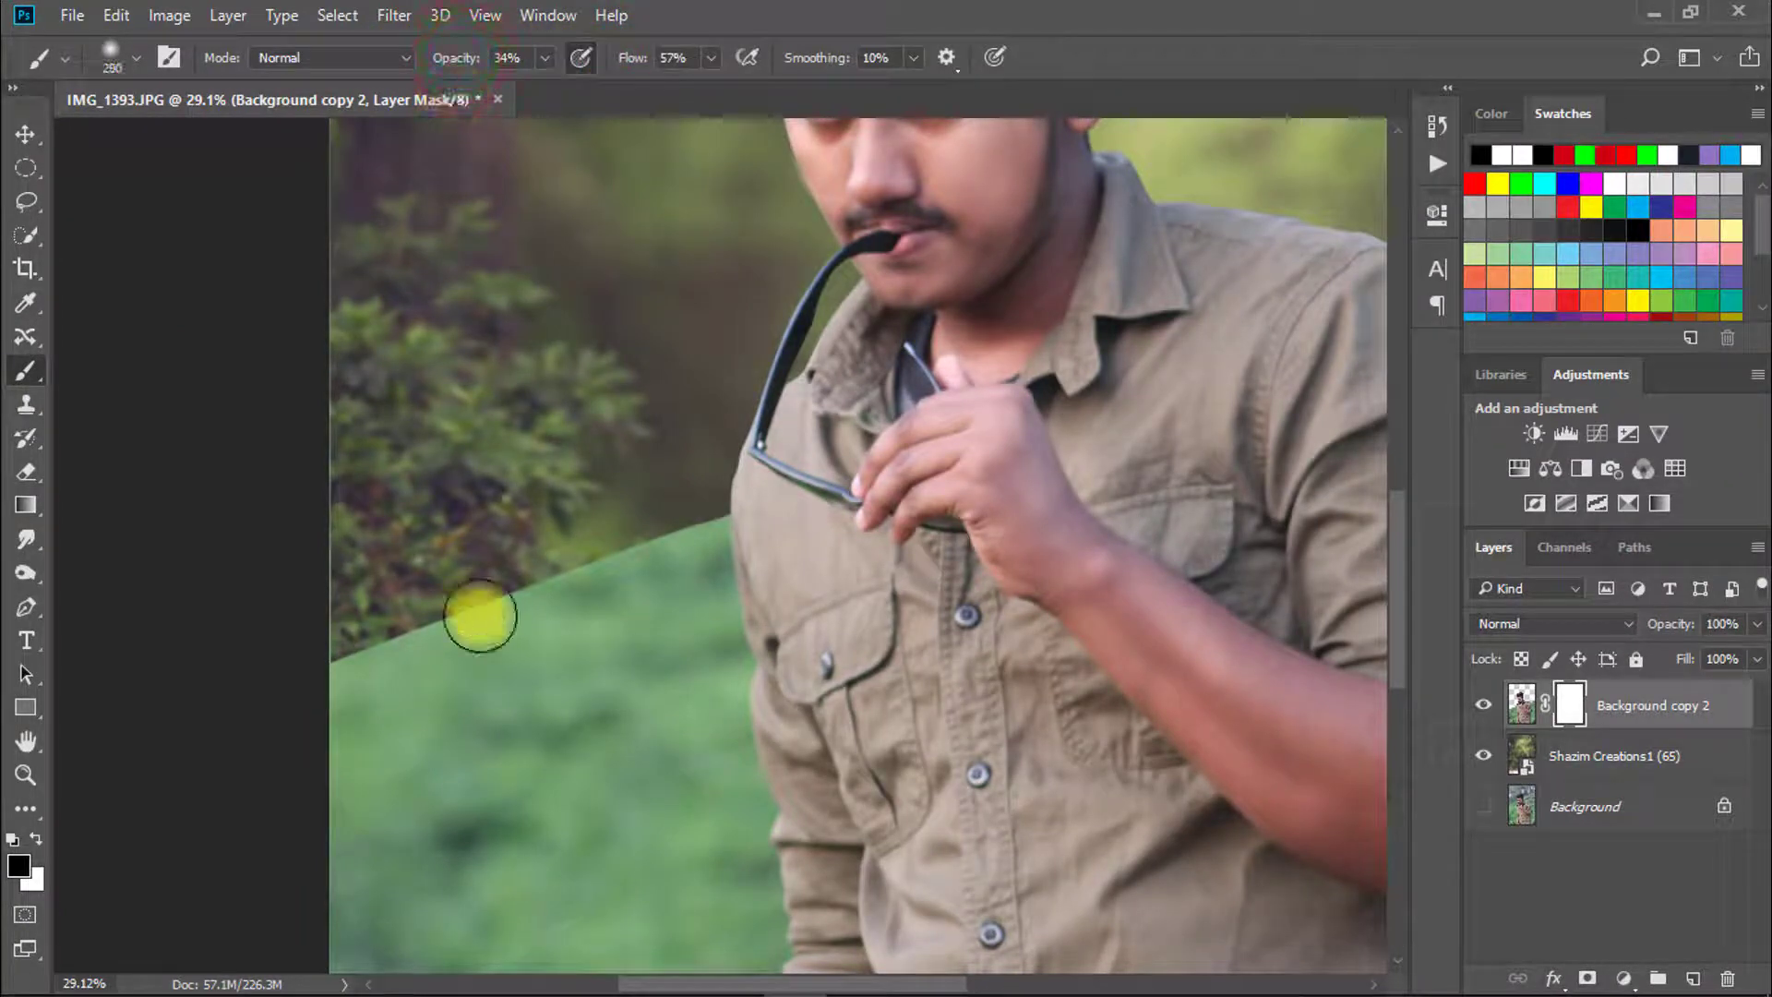
Step: Paint on the mask with a size 400 brush to fade the hillside edge and grass below the flower bush
scroll(431, 585, "down", 5)
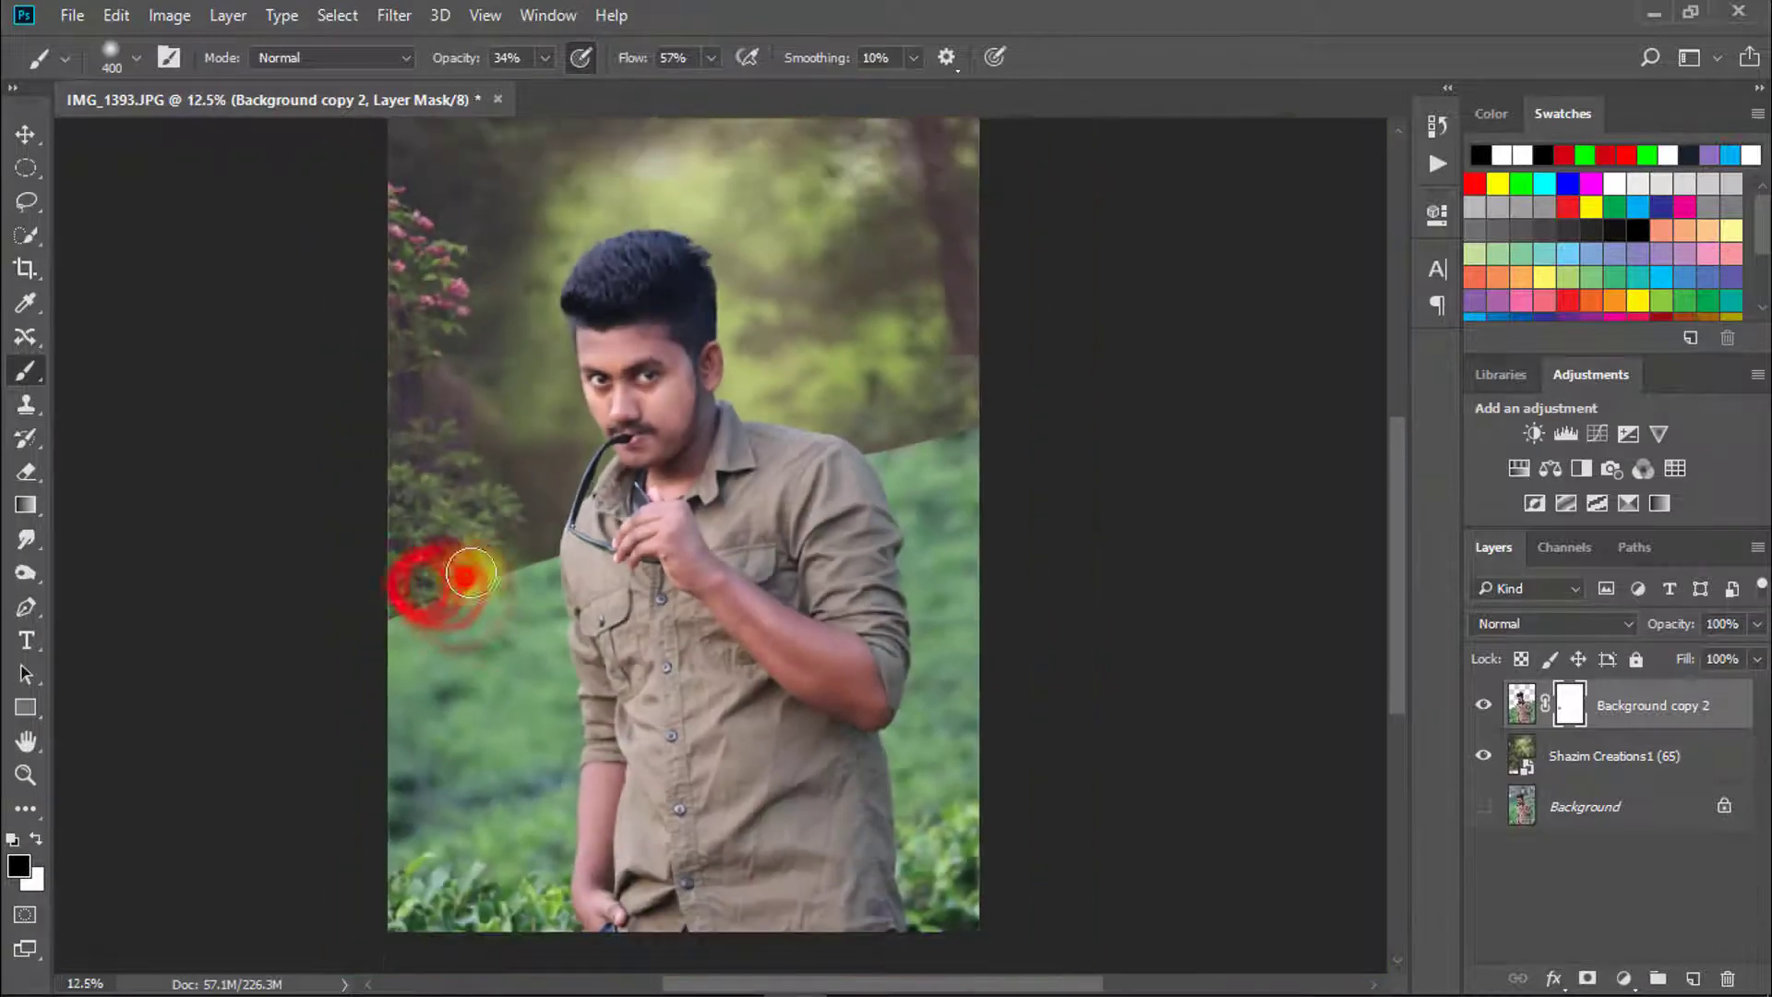
scroll(516, 565, "up", 3)
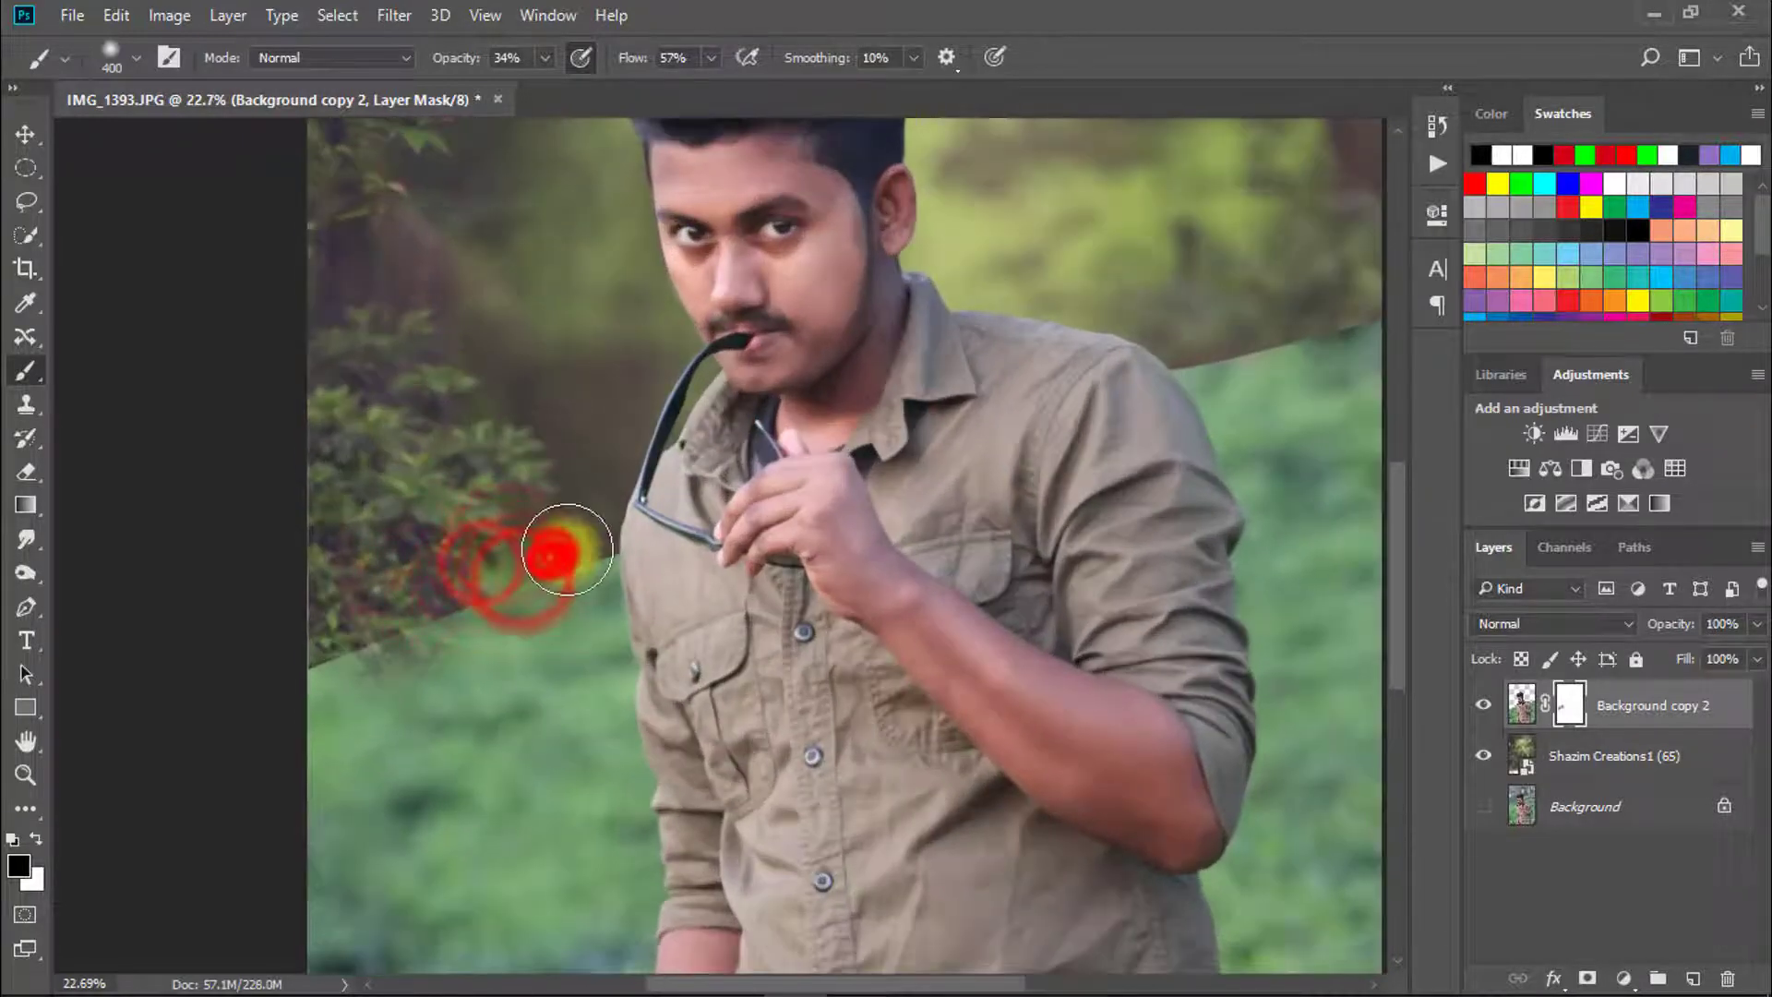
mouse_move(552, 583)
left_mouse_down()
mouse_move(375, 601)
mouse_move(462, 693)
mouse_move(455, 625)
mouse_move(568, 696)
mouse_move(368, 751)
left_mouse_up()
mouse_move(351, 807)
left_mouse_down()
mouse_move(428, 831)
mouse_move(304, 846)
left_mouse_up()
mouse_move(357, 765)
left_mouse_down()
mouse_move(395, 486)
mouse_move(344, 565)
left_mouse_up()
left_click_drag(385, 621, 522, 514)
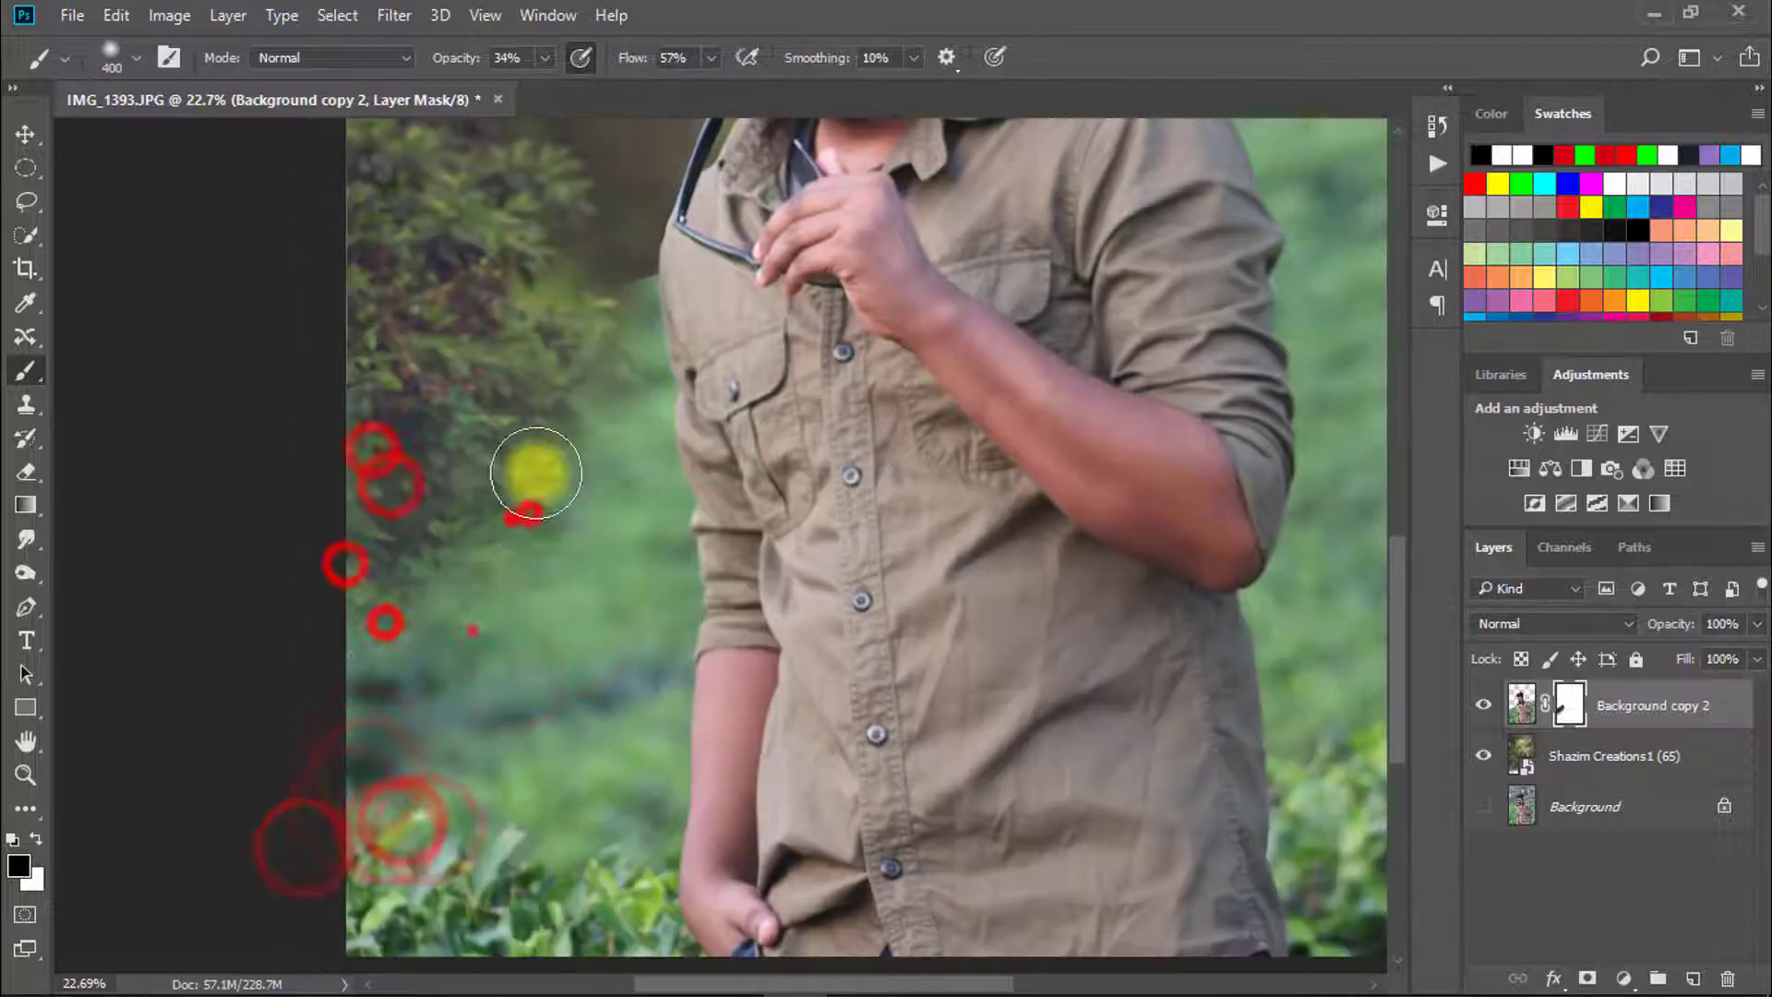
Step: Mask the remaining green close to the shirt and glasses on the bush side with a smaller brush
mouse_move(598, 341)
left_mouse_down()
mouse_move(642, 307)
mouse_move(711, 328)
left_mouse_up()
key("bracketleft")
key("bracketleft")
key("bracketleft")
key("bracketleft")
key("bracketleft")
left_click_drag(704, 214, 741, 227)
left_click_drag(748, 235, 770, 231)
left_click_drag(776, 230, 759, 194)
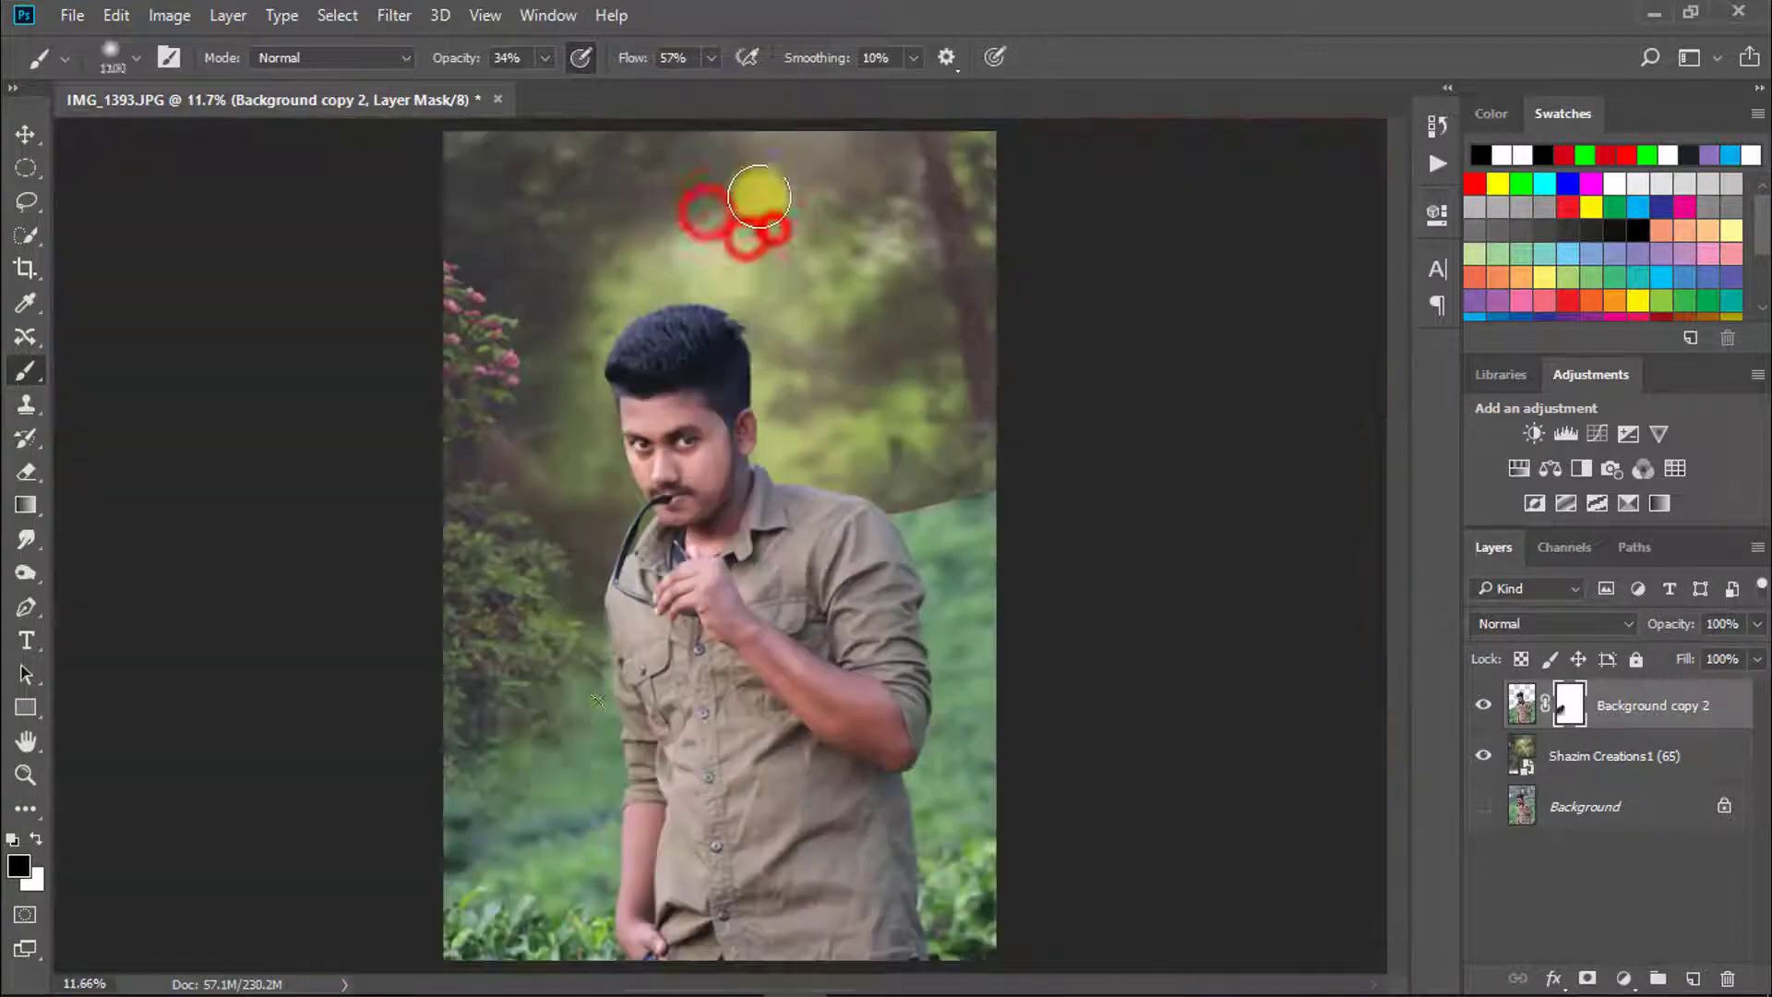
Step: Fade the lower grass beside the man's hanging arm on the mask with a much larger brush
key("bracketright")
key("bracketright")
key("bracketright")
key("bracketright")
key("bracketright")
key("bracketright")
key("bracketright")
mouse_move(573, 723)
left_mouse_down()
mouse_move(589, 721)
mouse_move(515, 804)
left_mouse_up()
Step: Mask out the hillside edge next to the shoulder on the tree-trunk side, enlarging the brush from 200 to 300
scroll(515, 804, "up", 5)
left_click(894, 421, "ctrl")
key("bracketleft")
key("bracketleft")
key("bracketleft")
key("bracketleft")
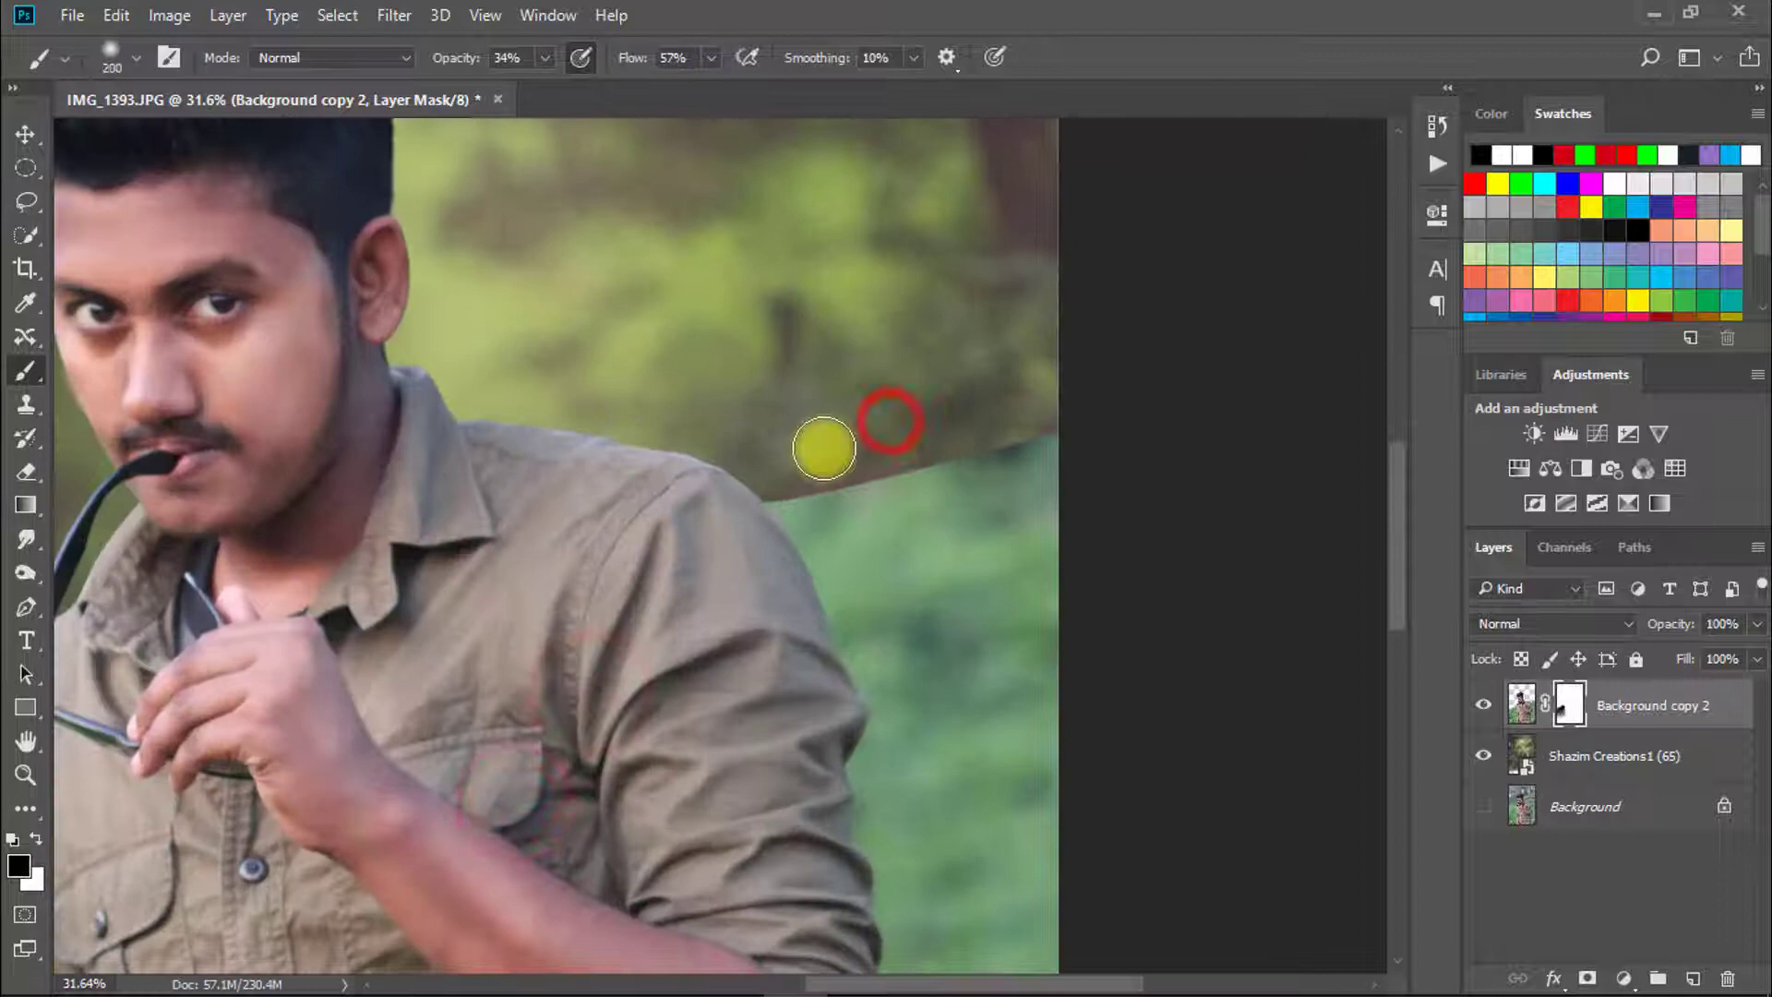
scroll(809, 539, "up", 2)
key("]")
key("]")
key("]")
key("]")
key("]")
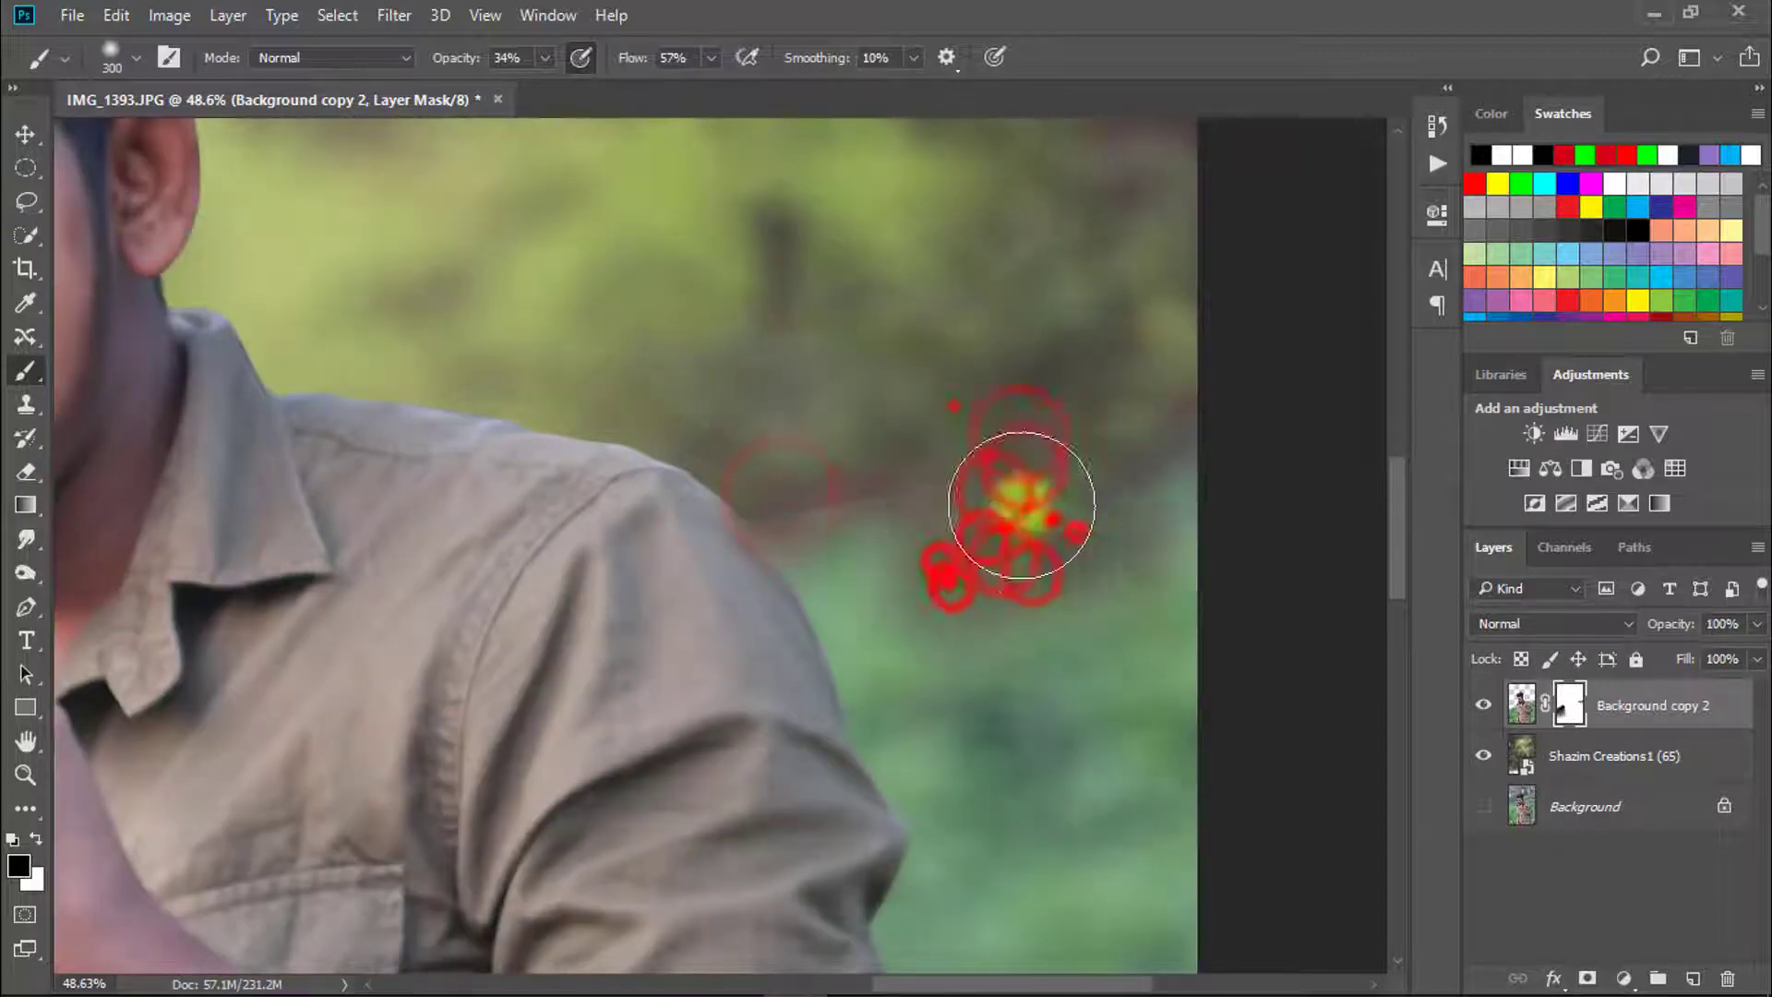
Step: Fade the green hillside beside the bent arm's sleeve on the mask with a size 700 brush
scroll(1101, 588, "down", 4)
key("bracketright")
key("bracketright")
key("bracketright")
key("bracketright")
left_click_drag(981, 629, 1052, 795)
scroll(1005, 744, "down", 2)
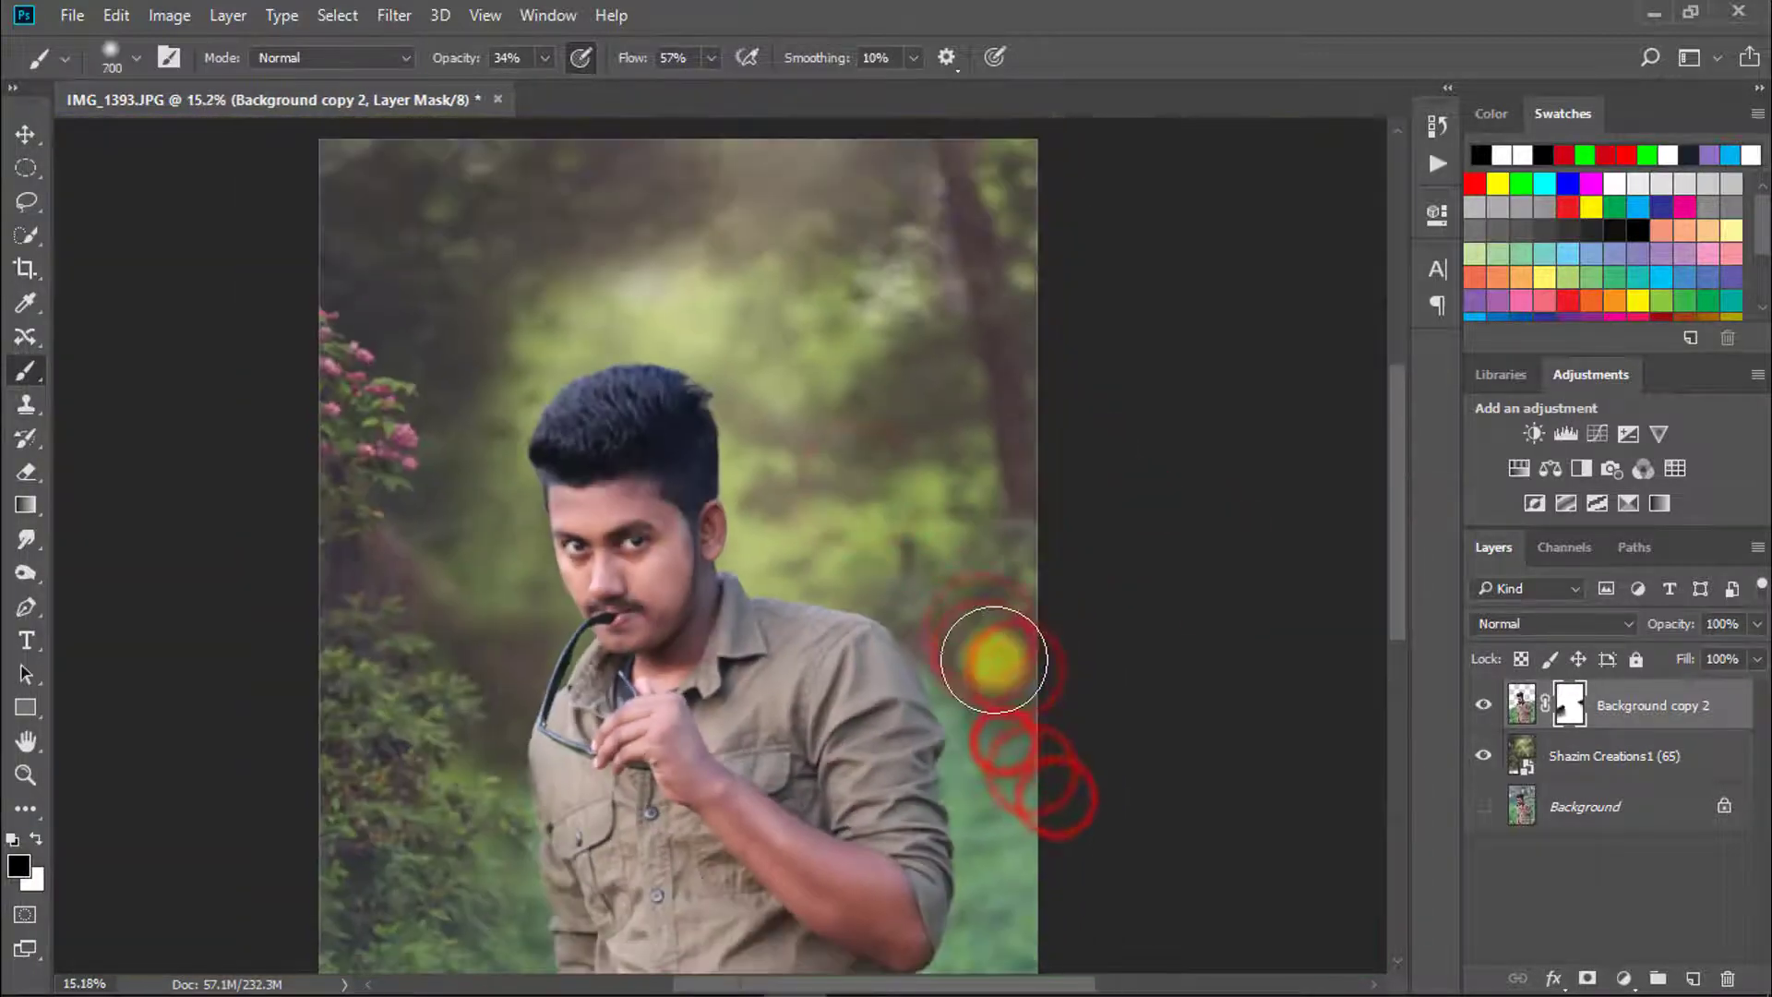
Step: Mask the leftover green tight against the shirt's shoulder and sleeve outline with a much smaller brush
scroll(1000, 685, "up", 8)
key("bracketleft")
key("bracketleft")
key("bracketleft")
key("bracketleft")
key("bracketleft")
key("bracketleft")
key("bracketleft")
key("bracketleft")
left_click_drag(841, 546, 804, 463)
scroll(803, 461, "down", 3)
scroll(869, 474, "down", 4)
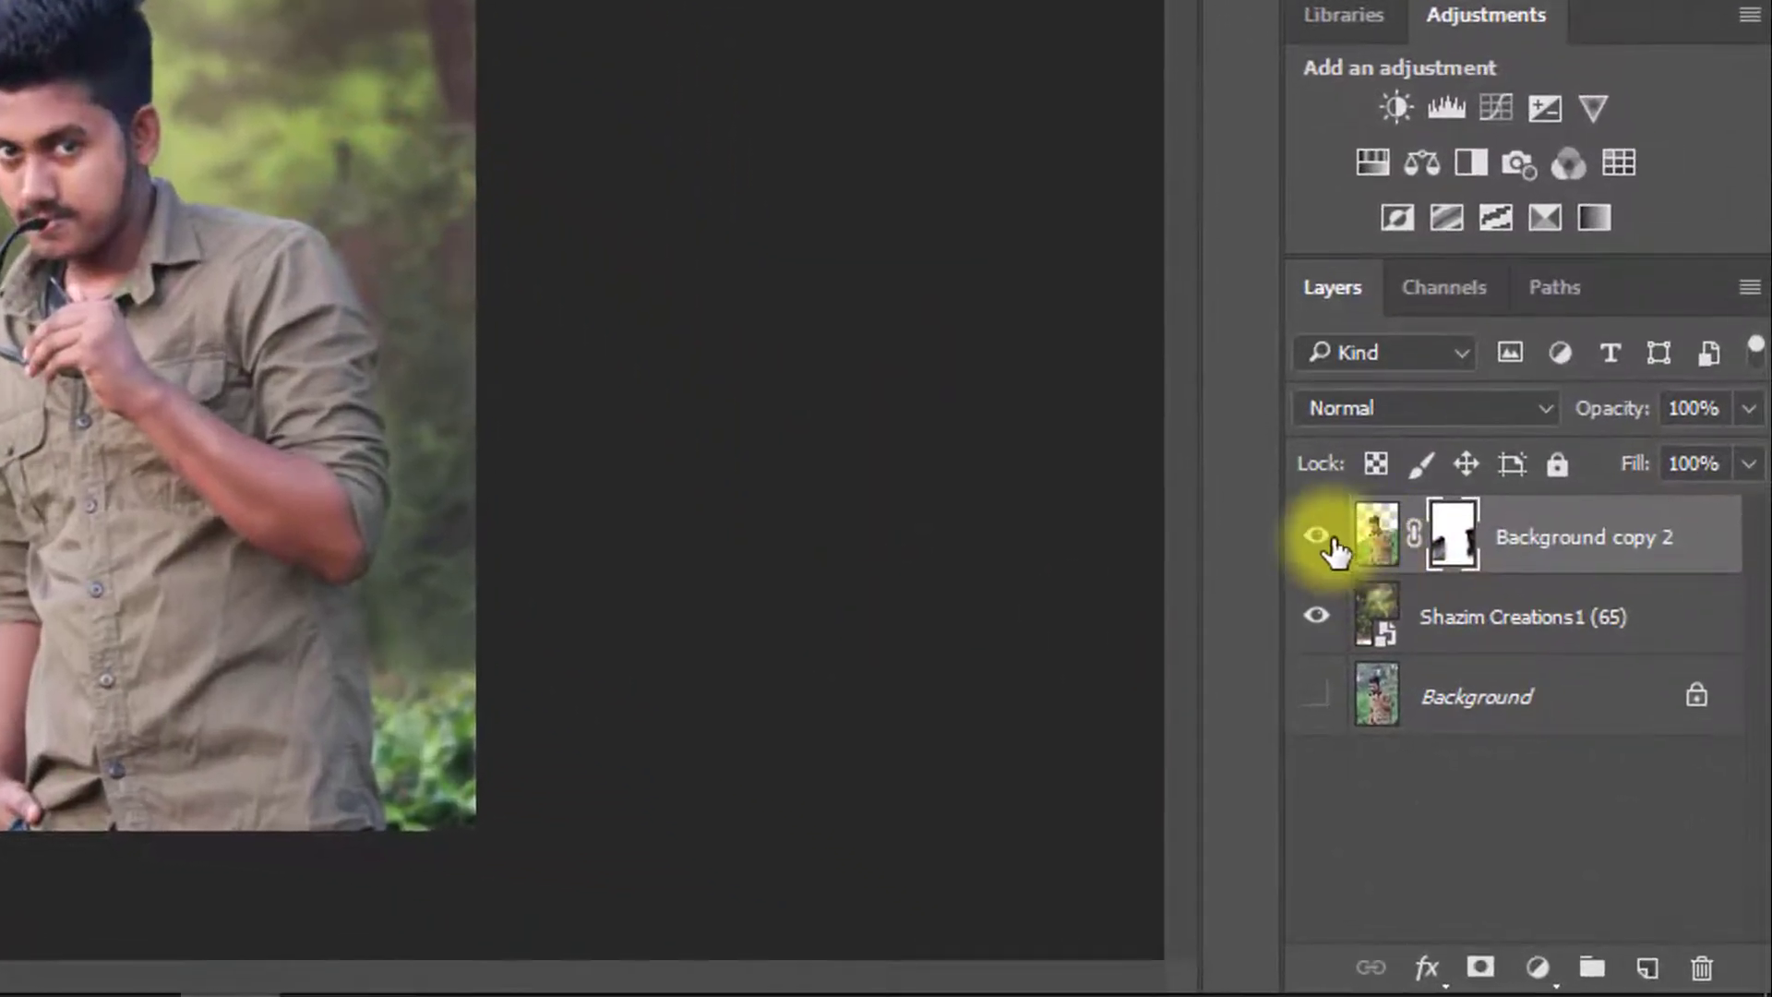
Step: Hide the Background copy 2 layer and add a Color Lookup adjustment above the Shazim Creations1 (65) layer
left_click(1317, 536)
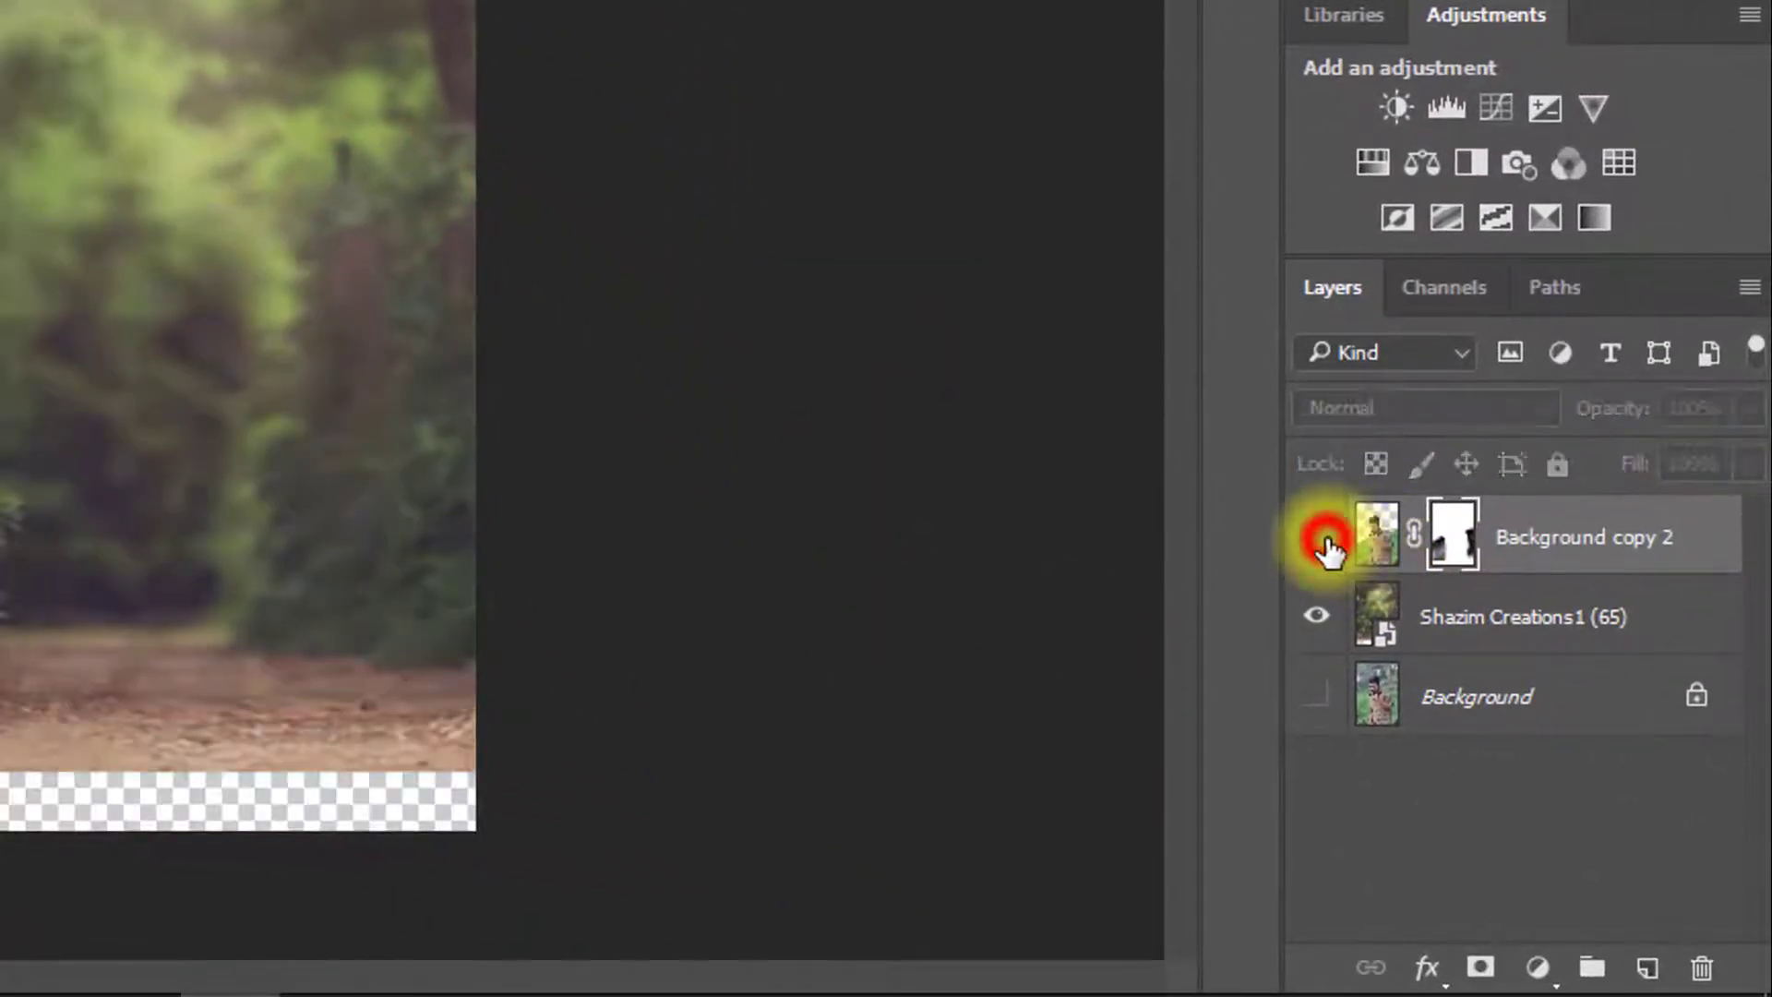
left_click(1393, 621)
left_click(1537, 969)
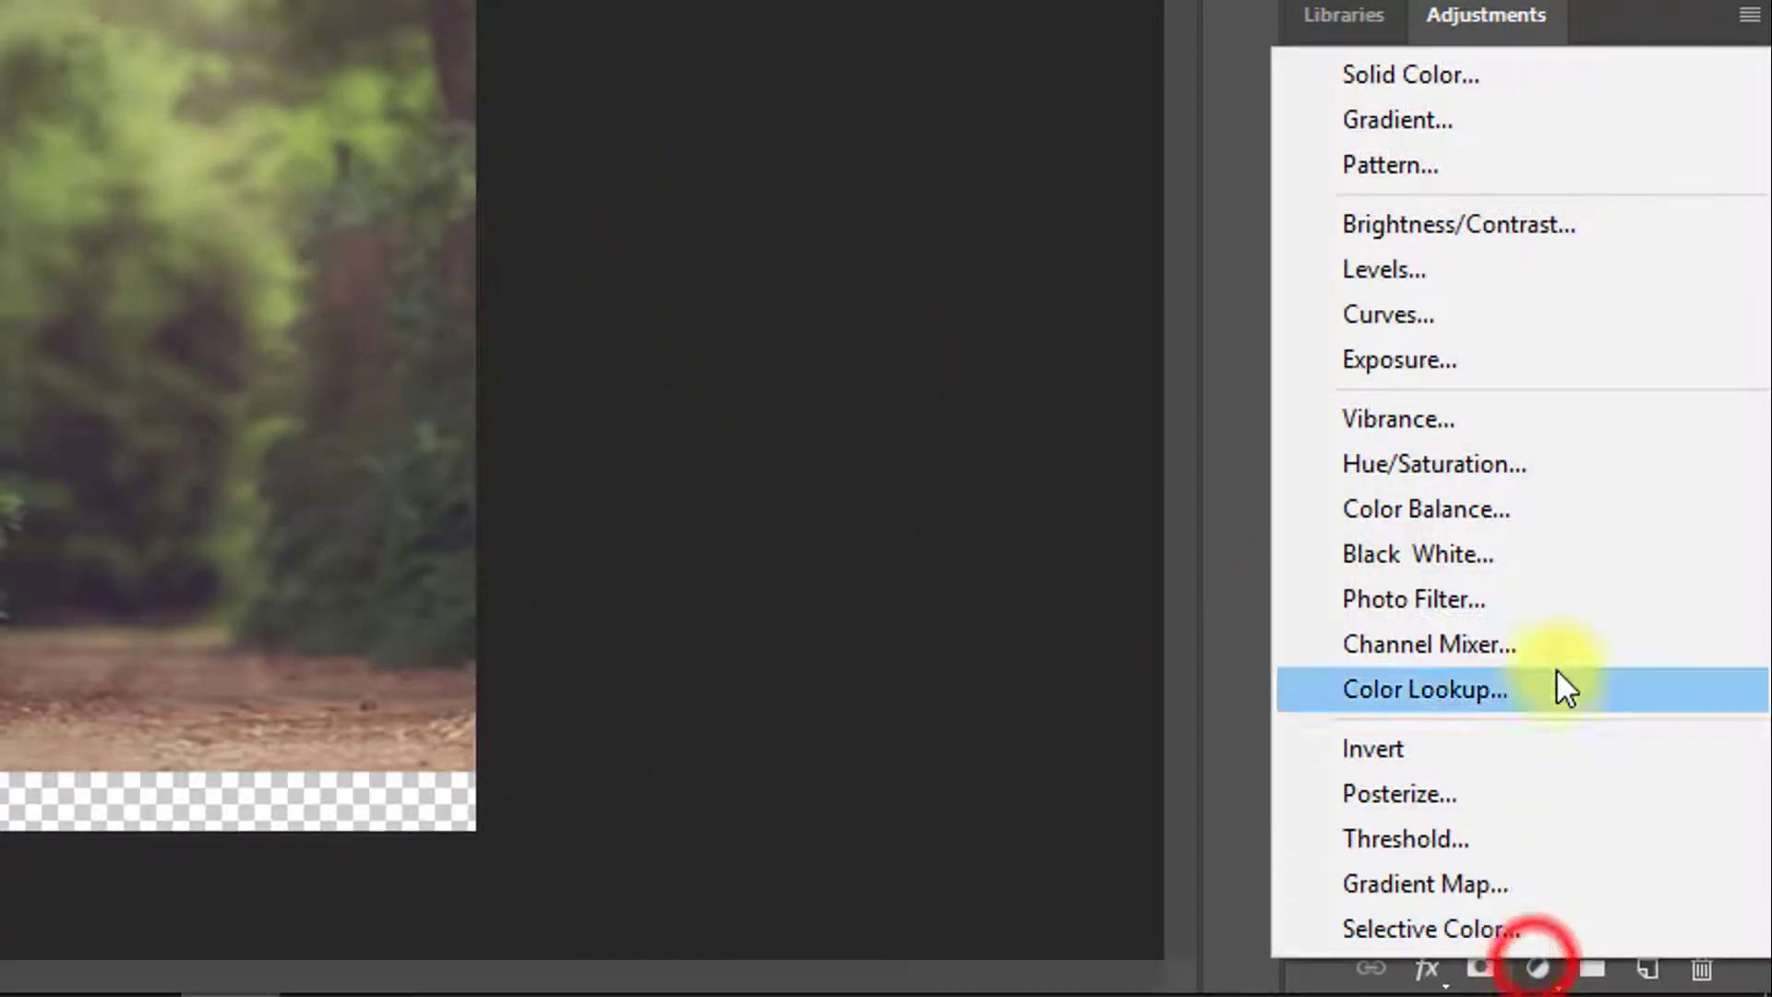
left_click(1456, 688)
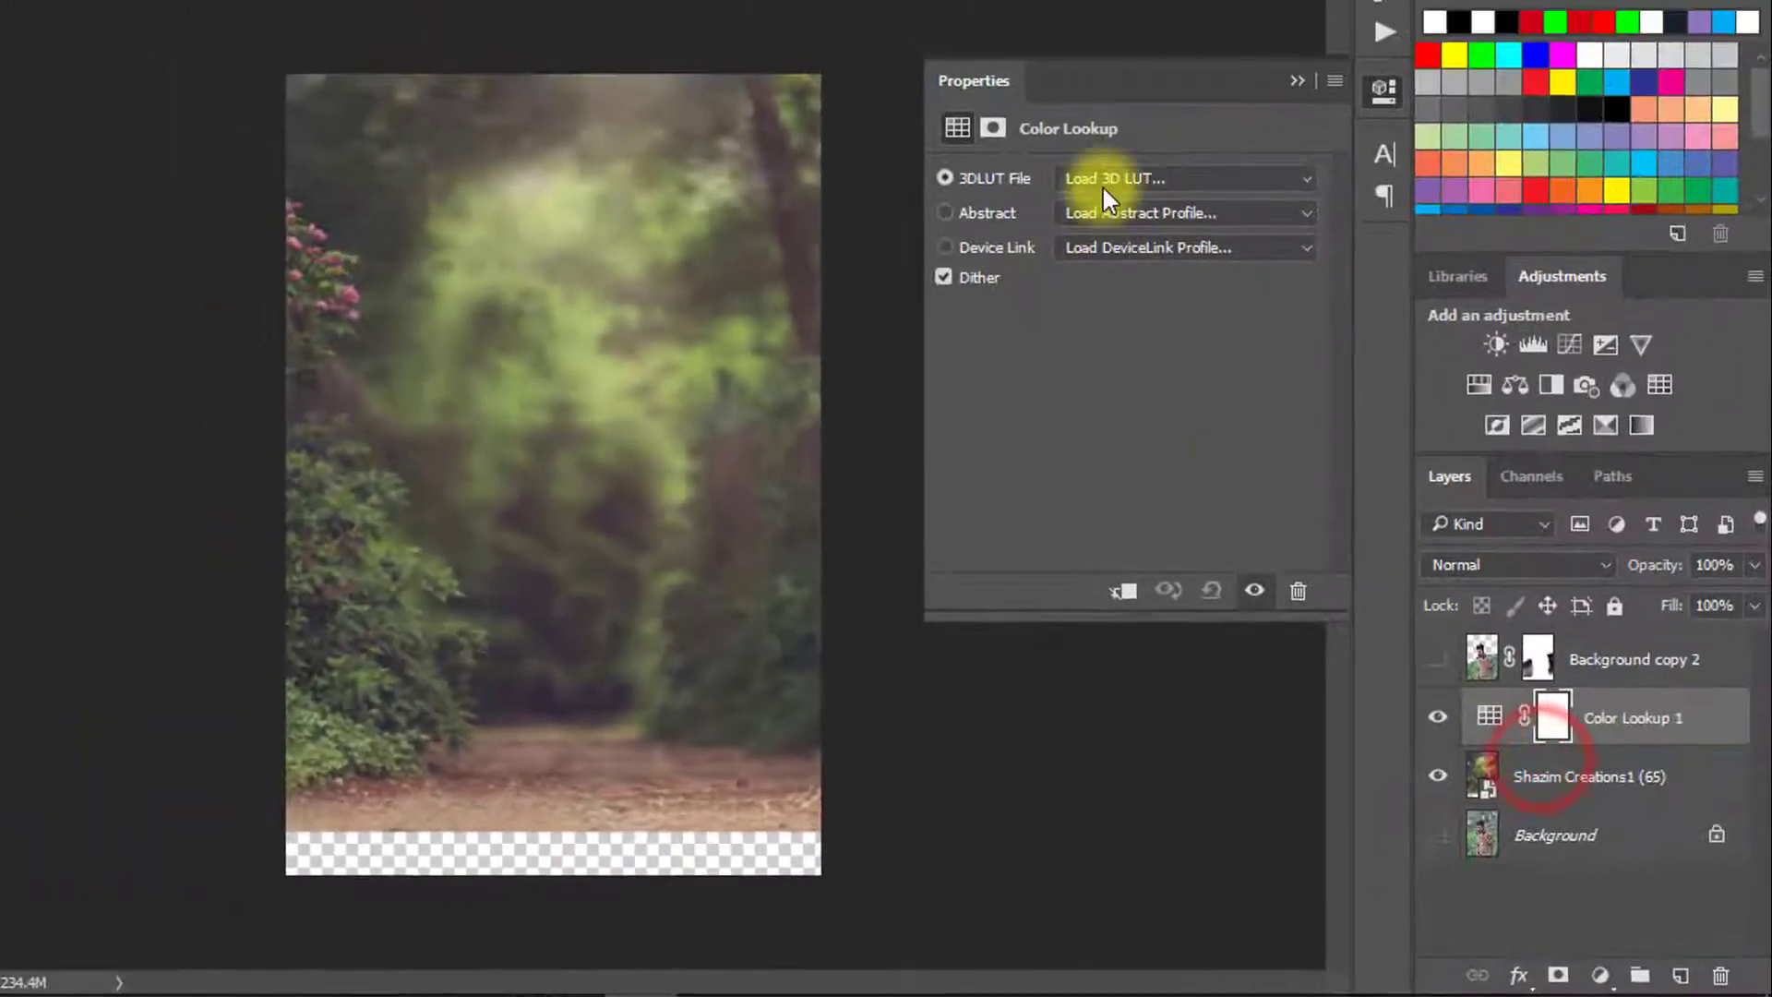
Step: Load the FallColors.look 3D LUT at 49% layer opacity and show the Background copy 2 layer again
left_click(1075, 124)
left_click(1092, 308)
key("Down")
key("Down")
key("Down")
key("Down")
key("Down")
key("Down")
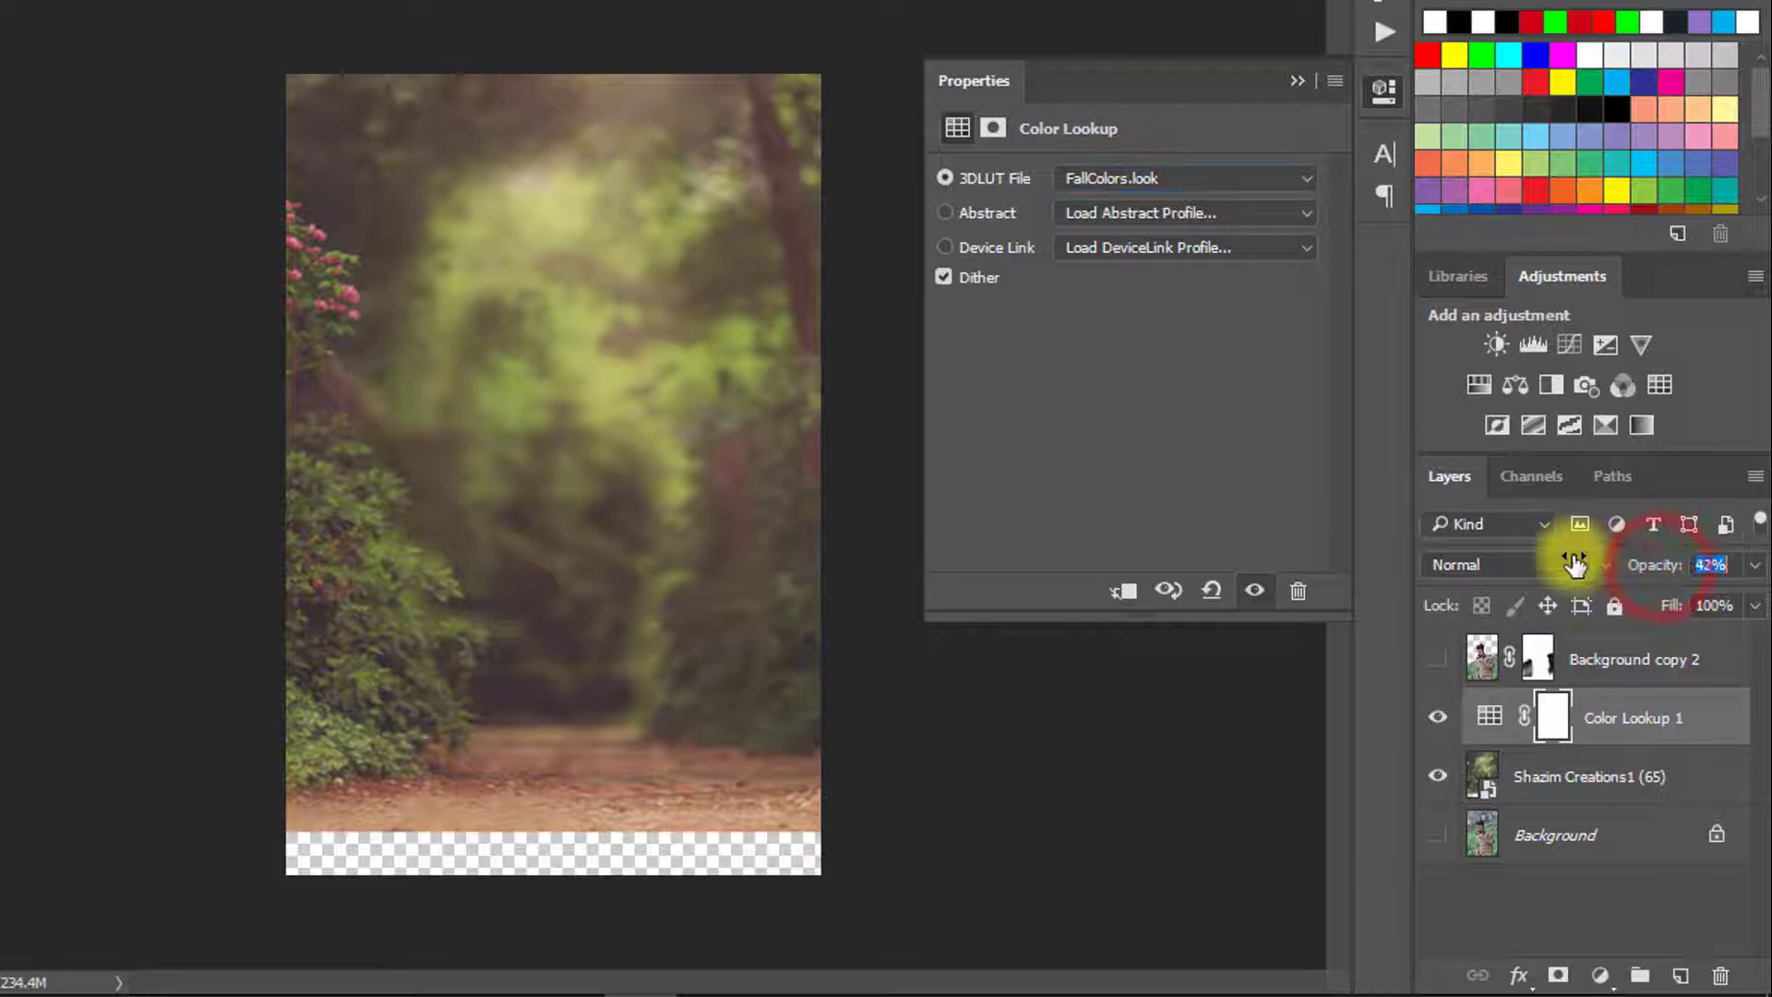
left_click(1442, 658)
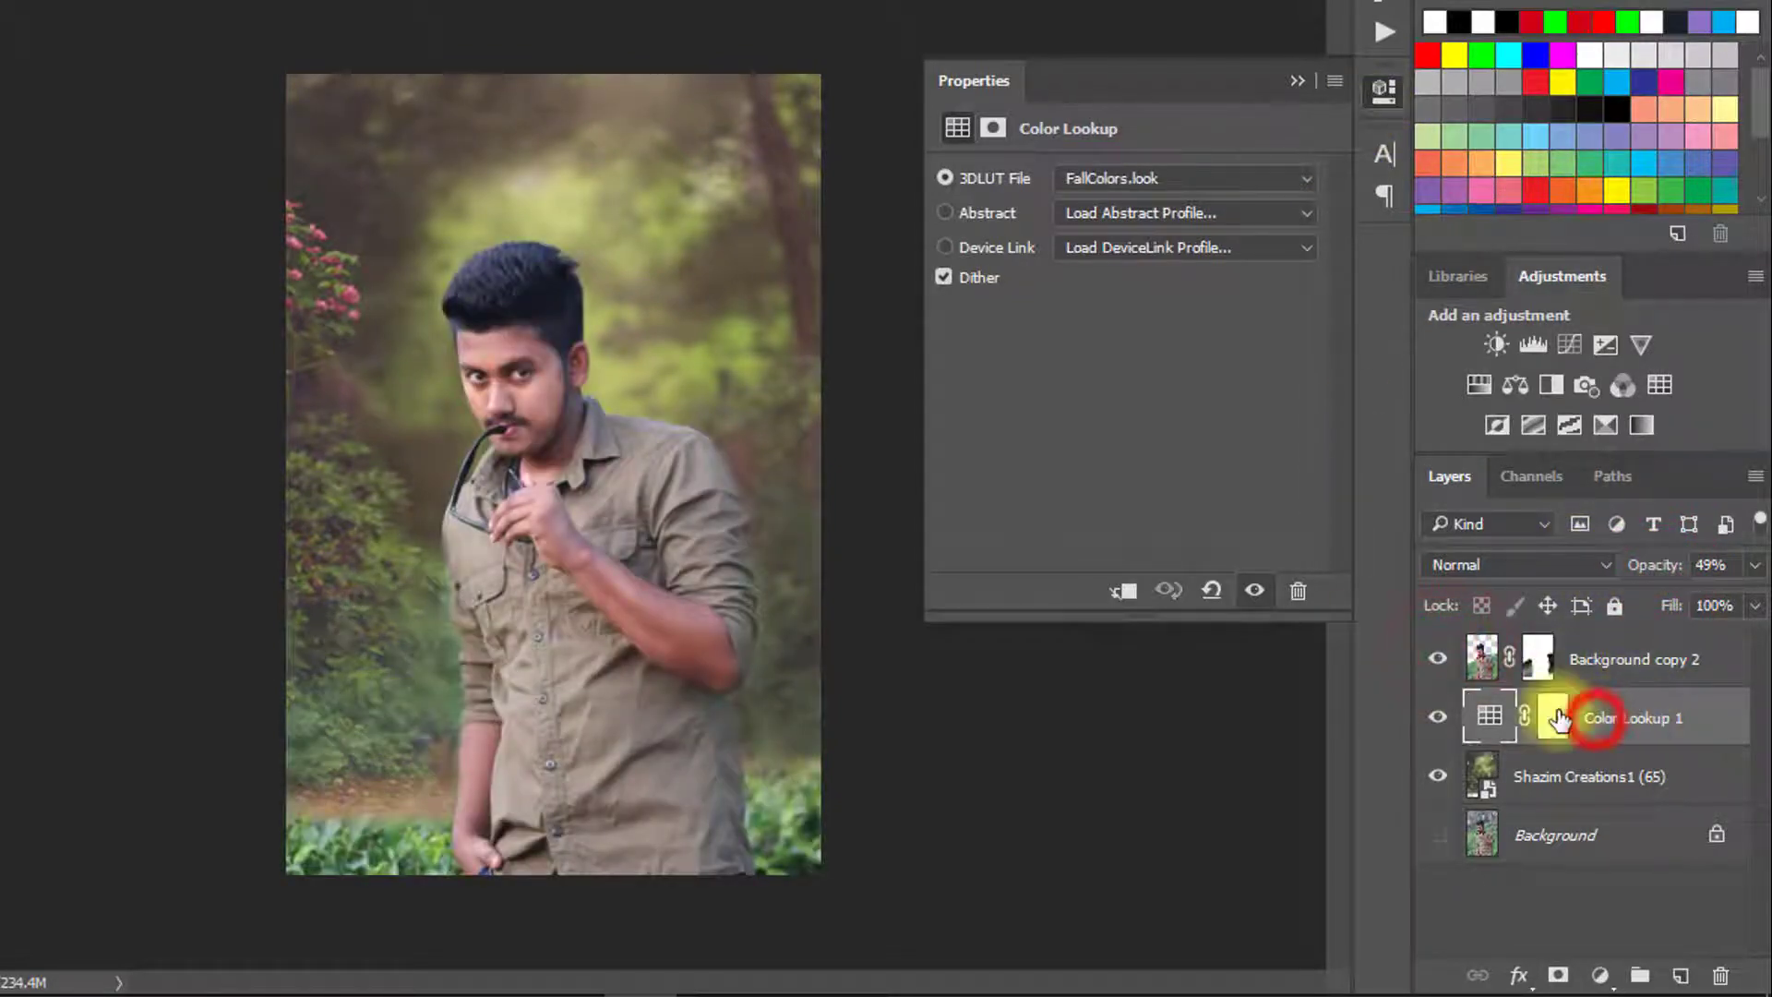
Step: Try DropBlues.3DL and other 3D LUTs in the Color Lookup 1 adjustment and set the layer's opacity to 37%
left_click(1144, 178)
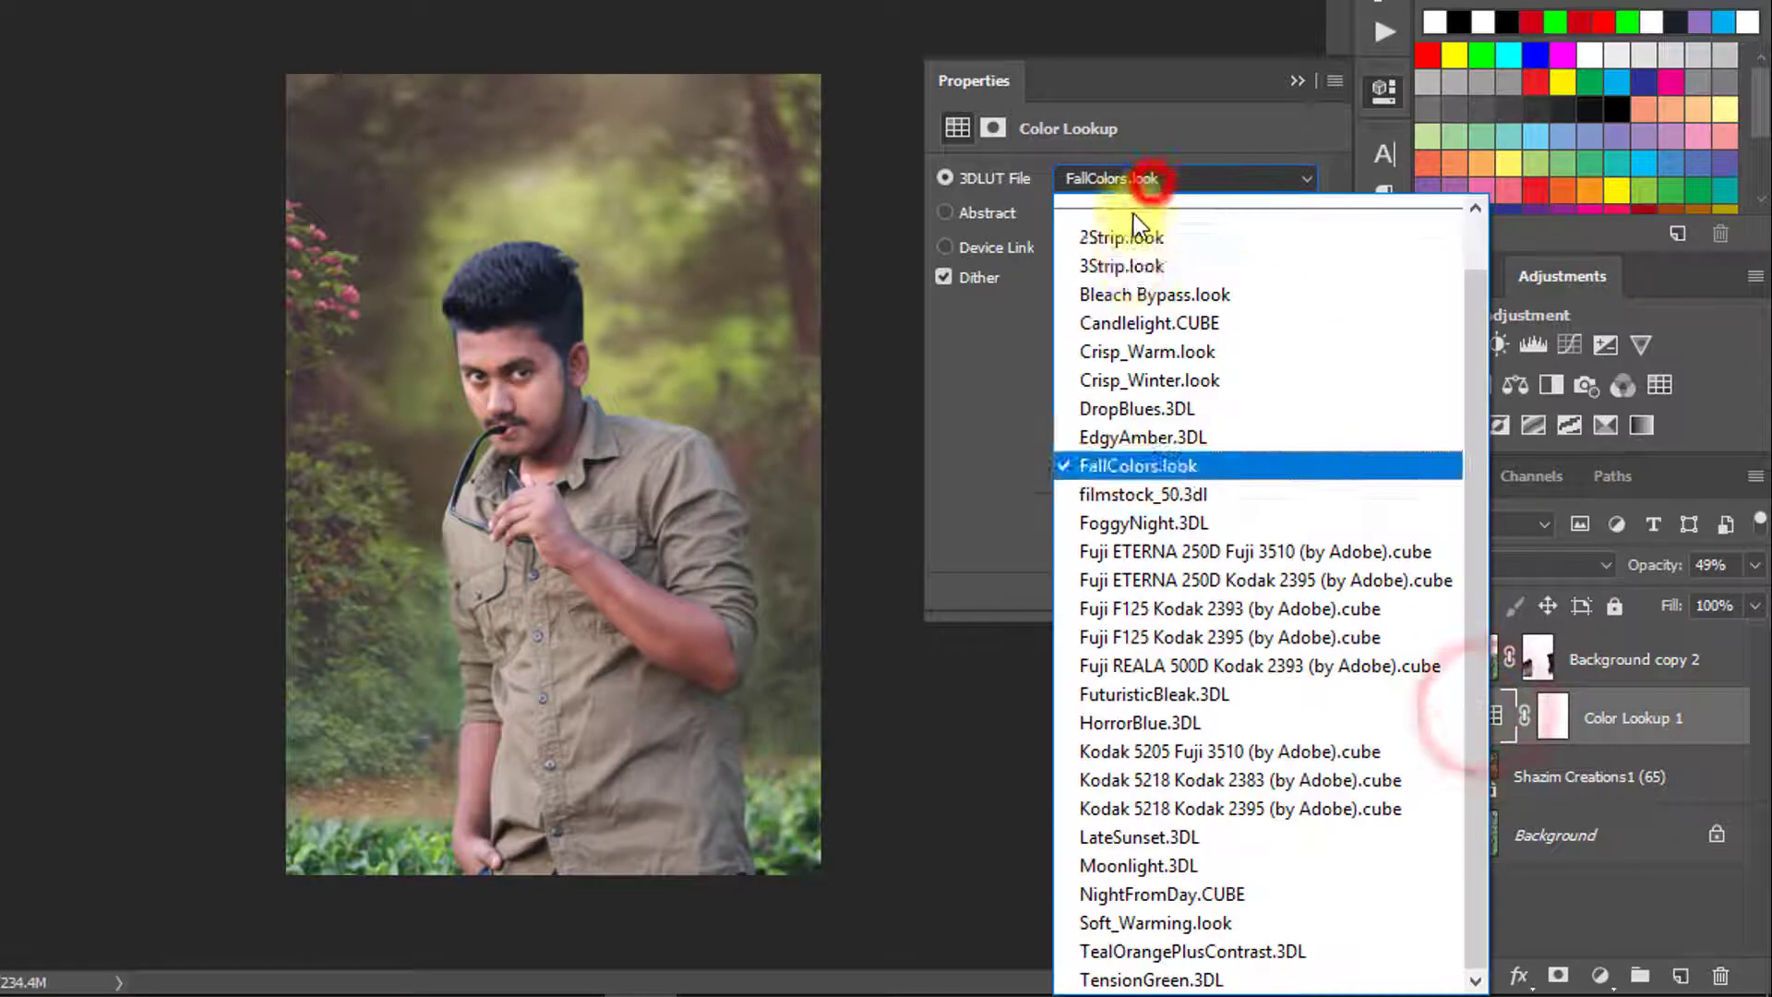
left_click(1127, 507)
left_click(1232, 178)
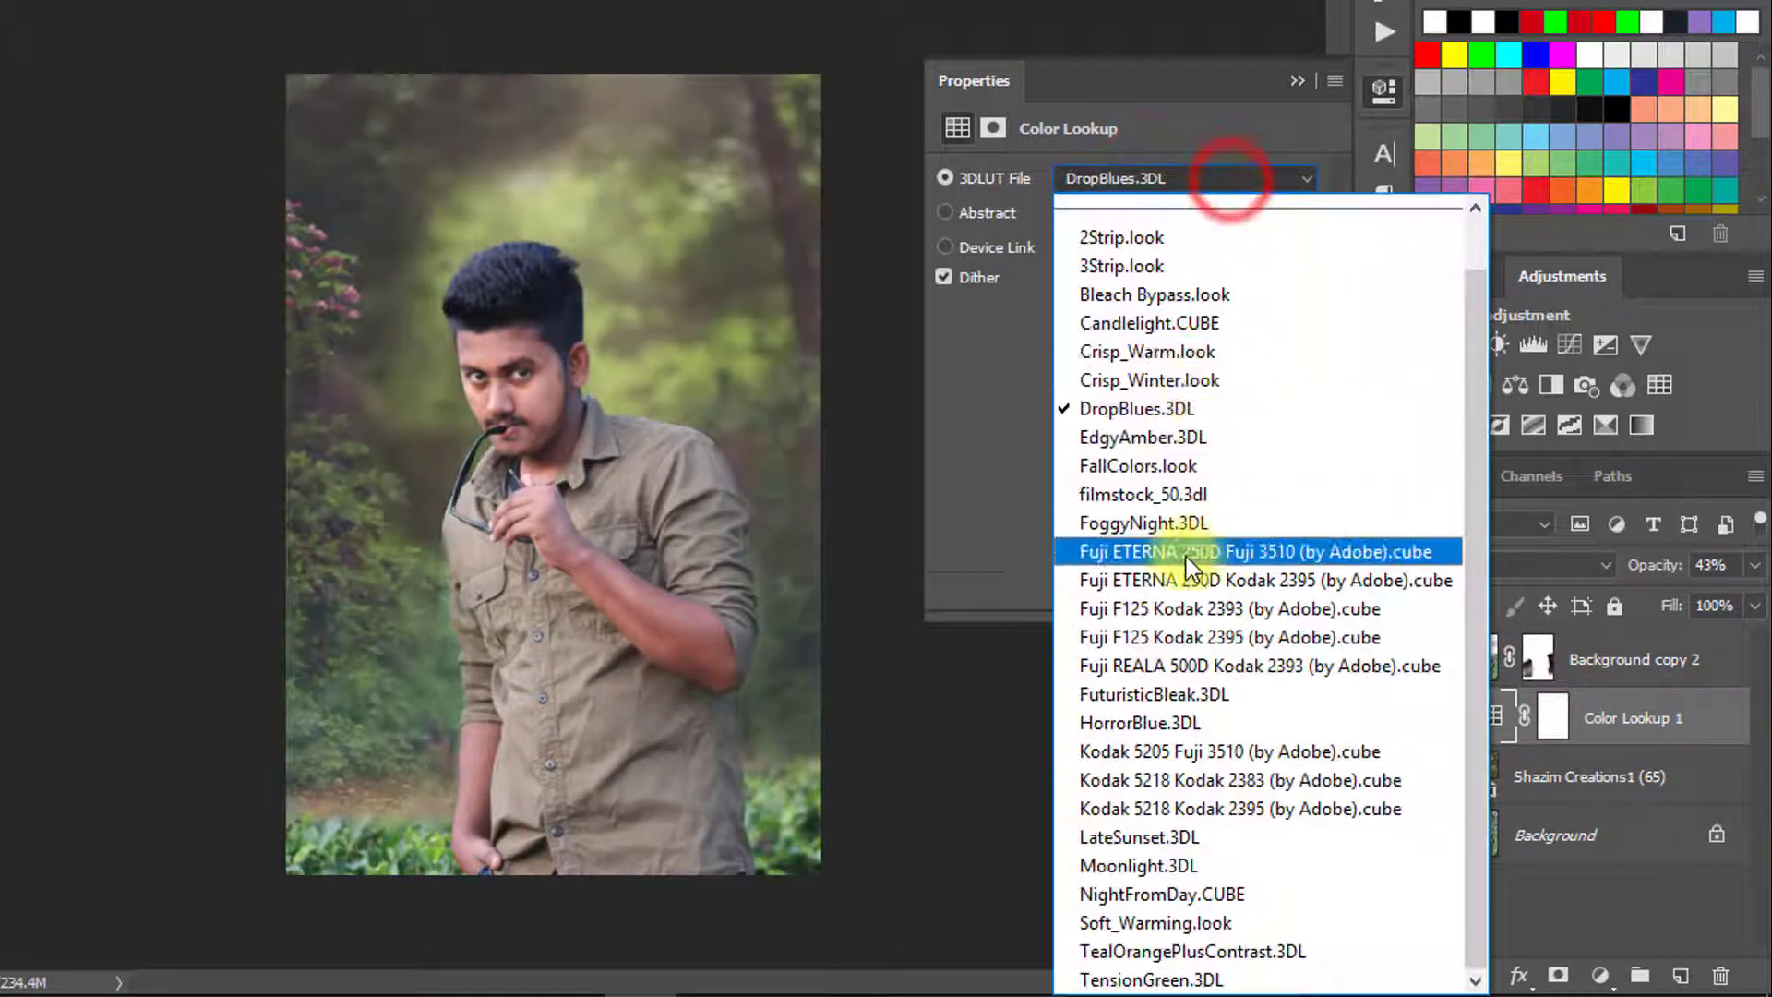
left_click(1183, 555)
scroll(1105, 177, "down", 3)
left_click(1296, 83)
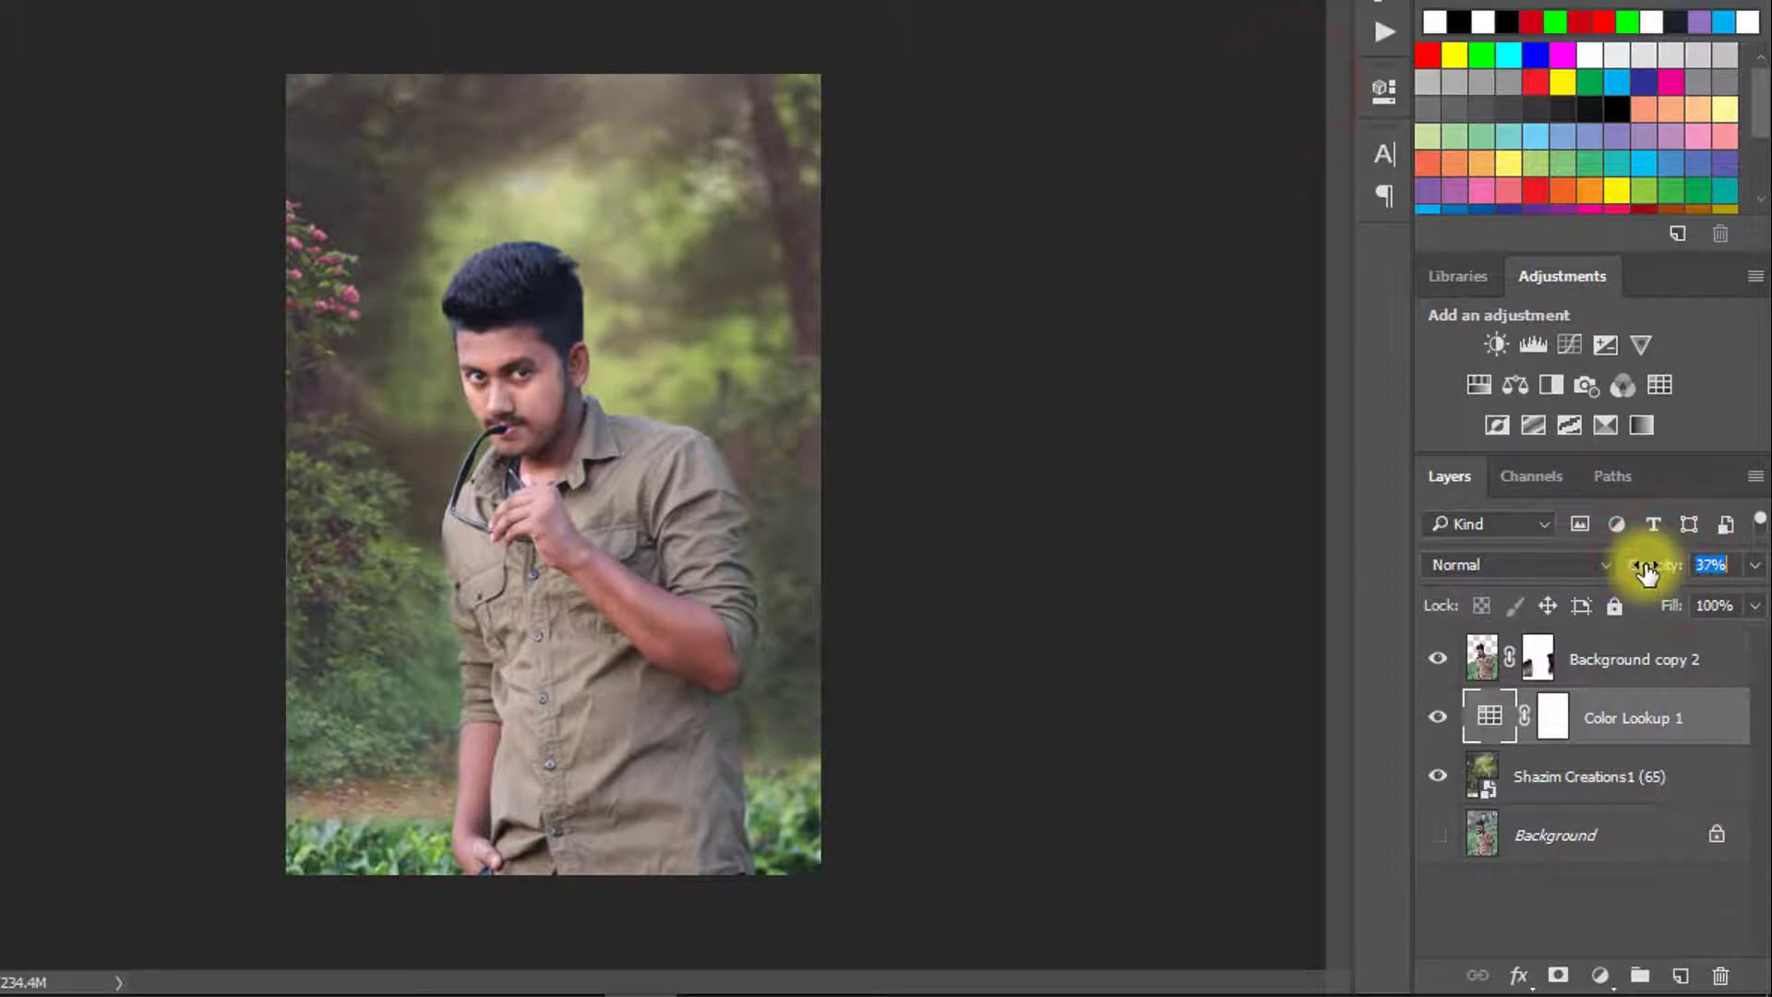
Step: Stamp the visible background layers into a new layer above Color Lookup 1, with Background copy 2 hidden only during the merge
left_click(1437, 660)
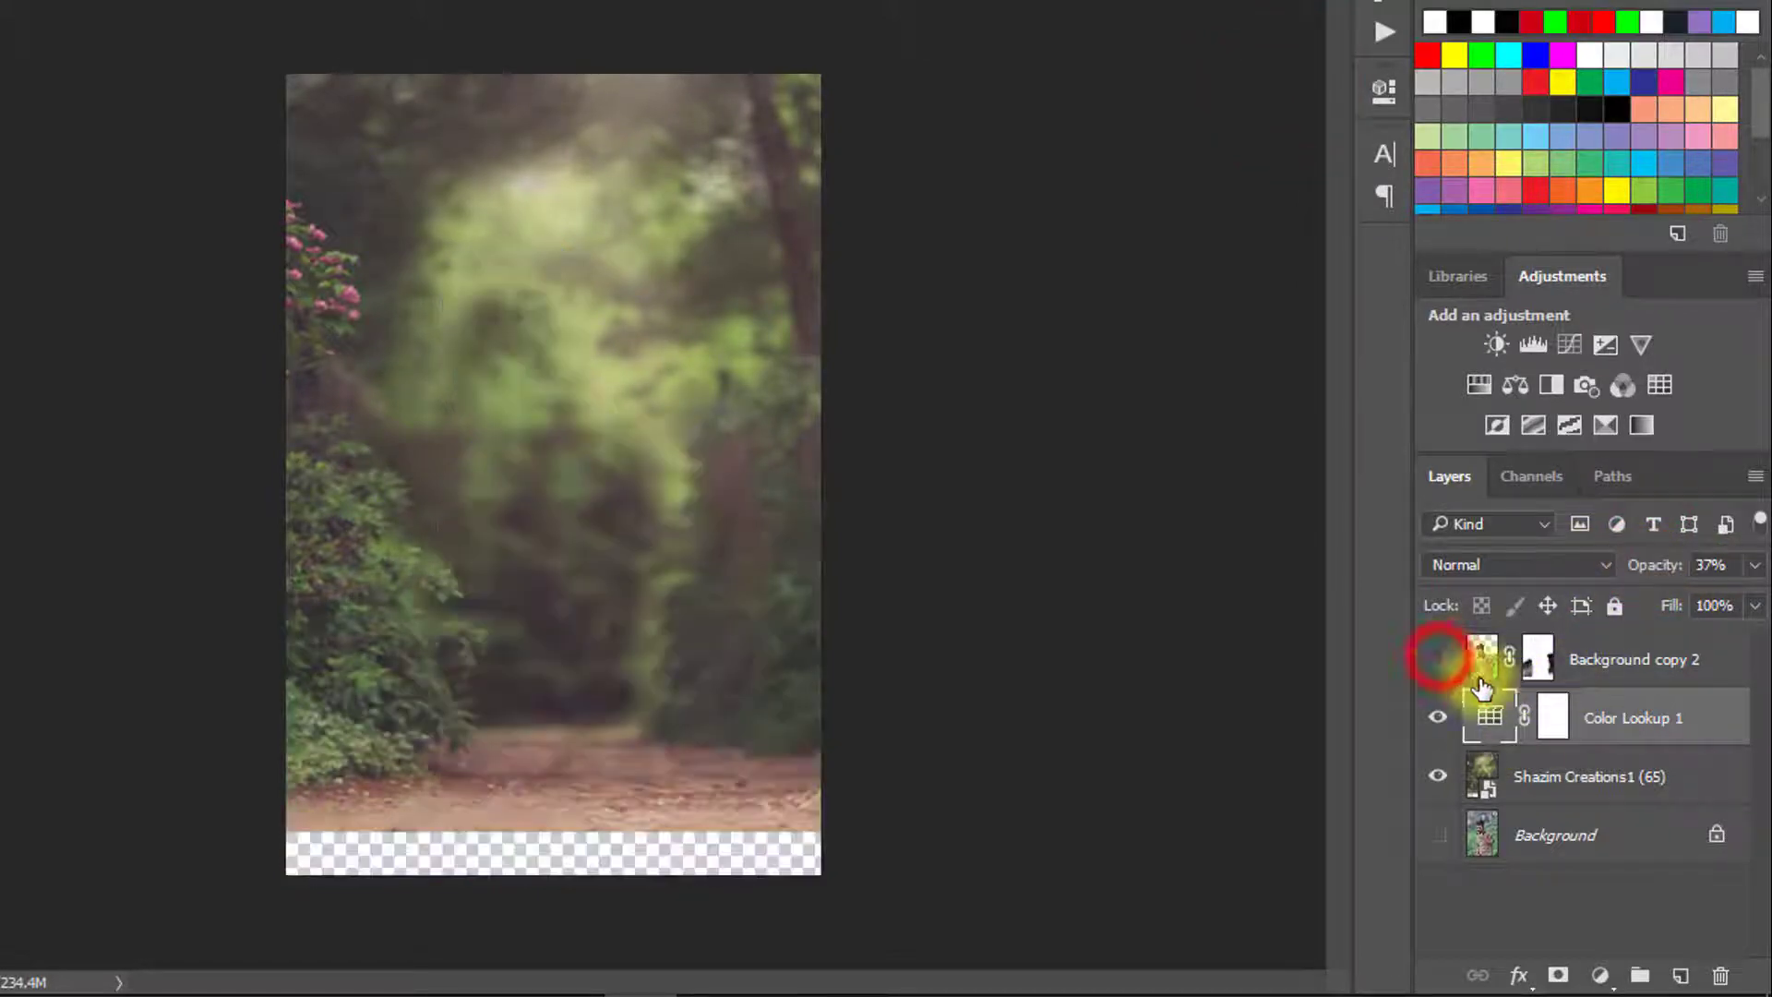
key("ctrl+alt+shift+e")
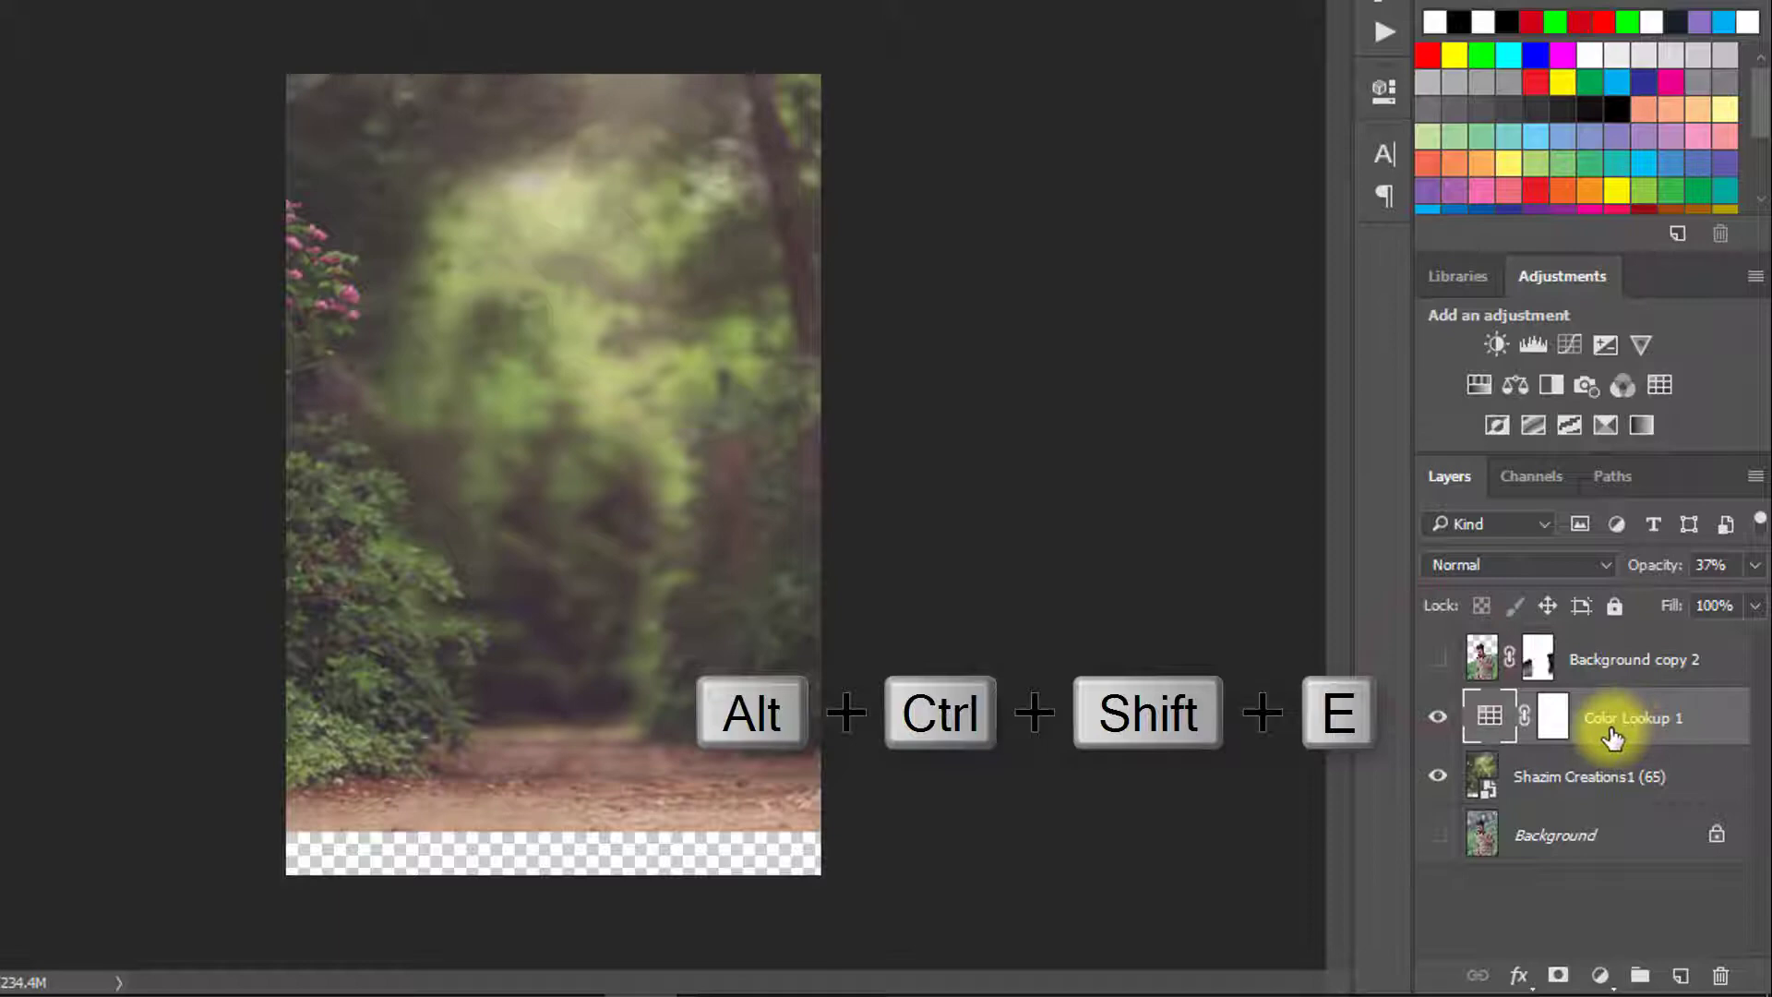
left_click(1444, 660)
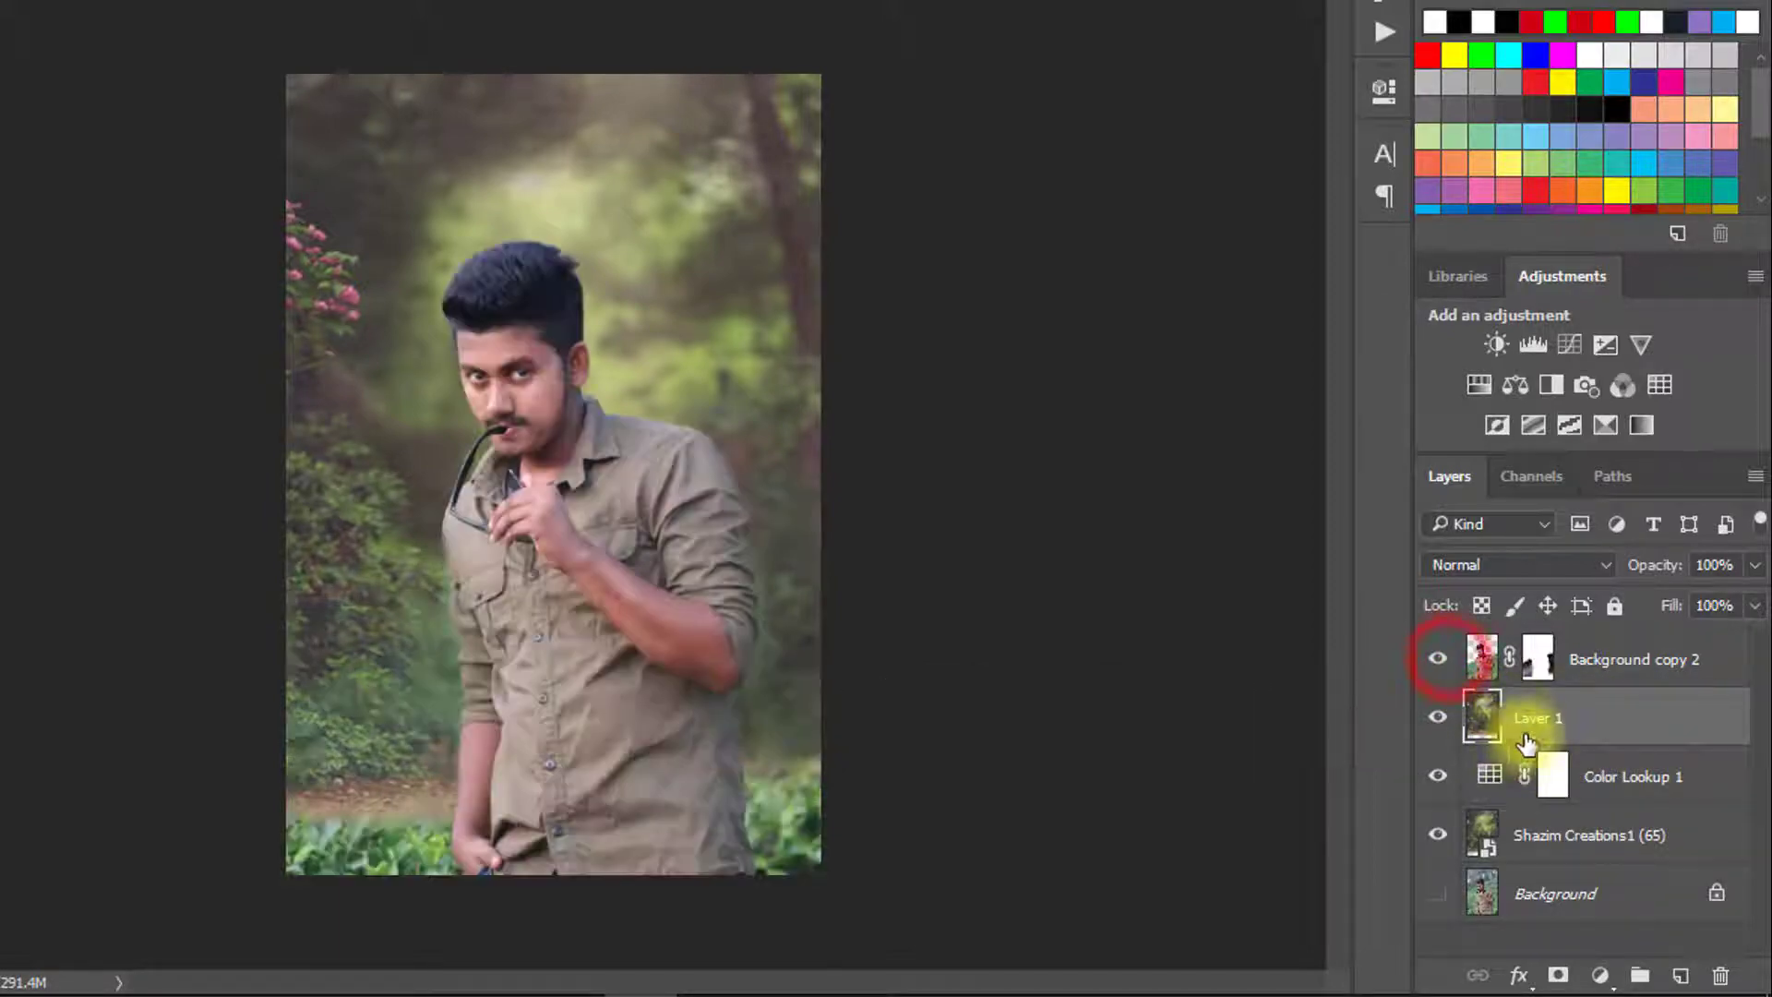
Step: Add a Gradient Fill layer above Layer 1 using the dark blue to green preset
left_click(1600, 976)
left_click(1545, 360)
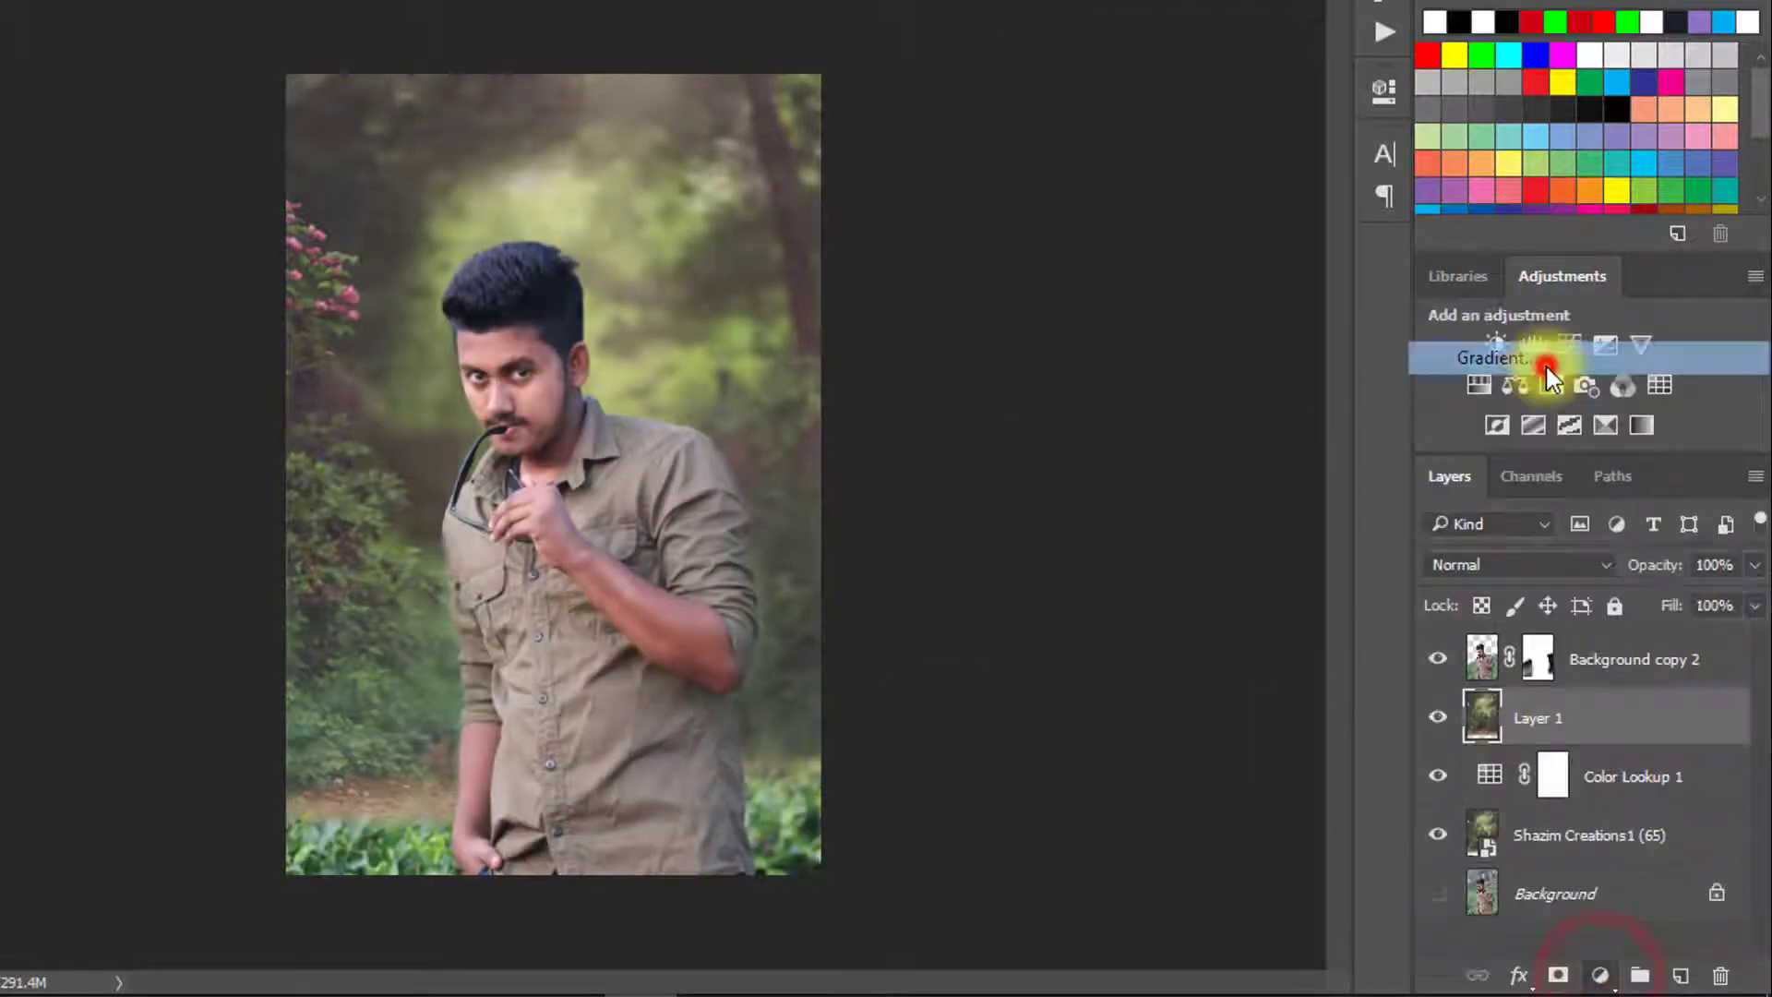
left_click(1289, 98)
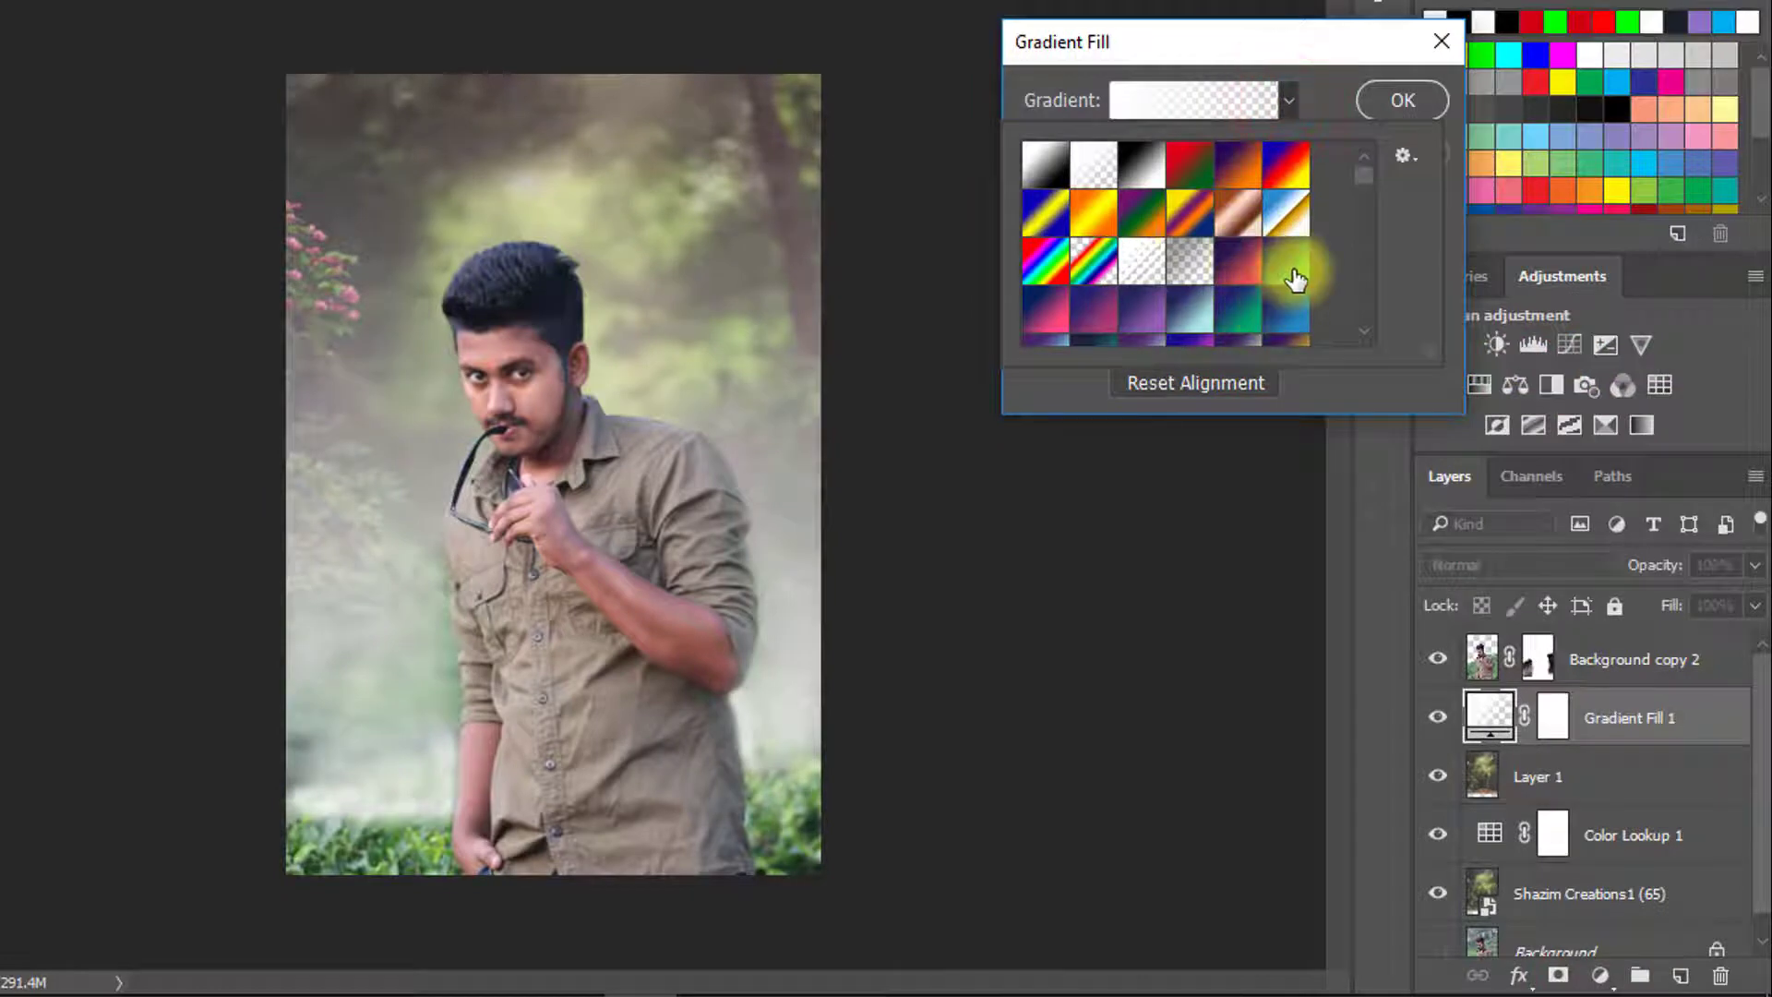
left_click(1290, 268)
left_click(1310, 95)
left_click(1387, 96)
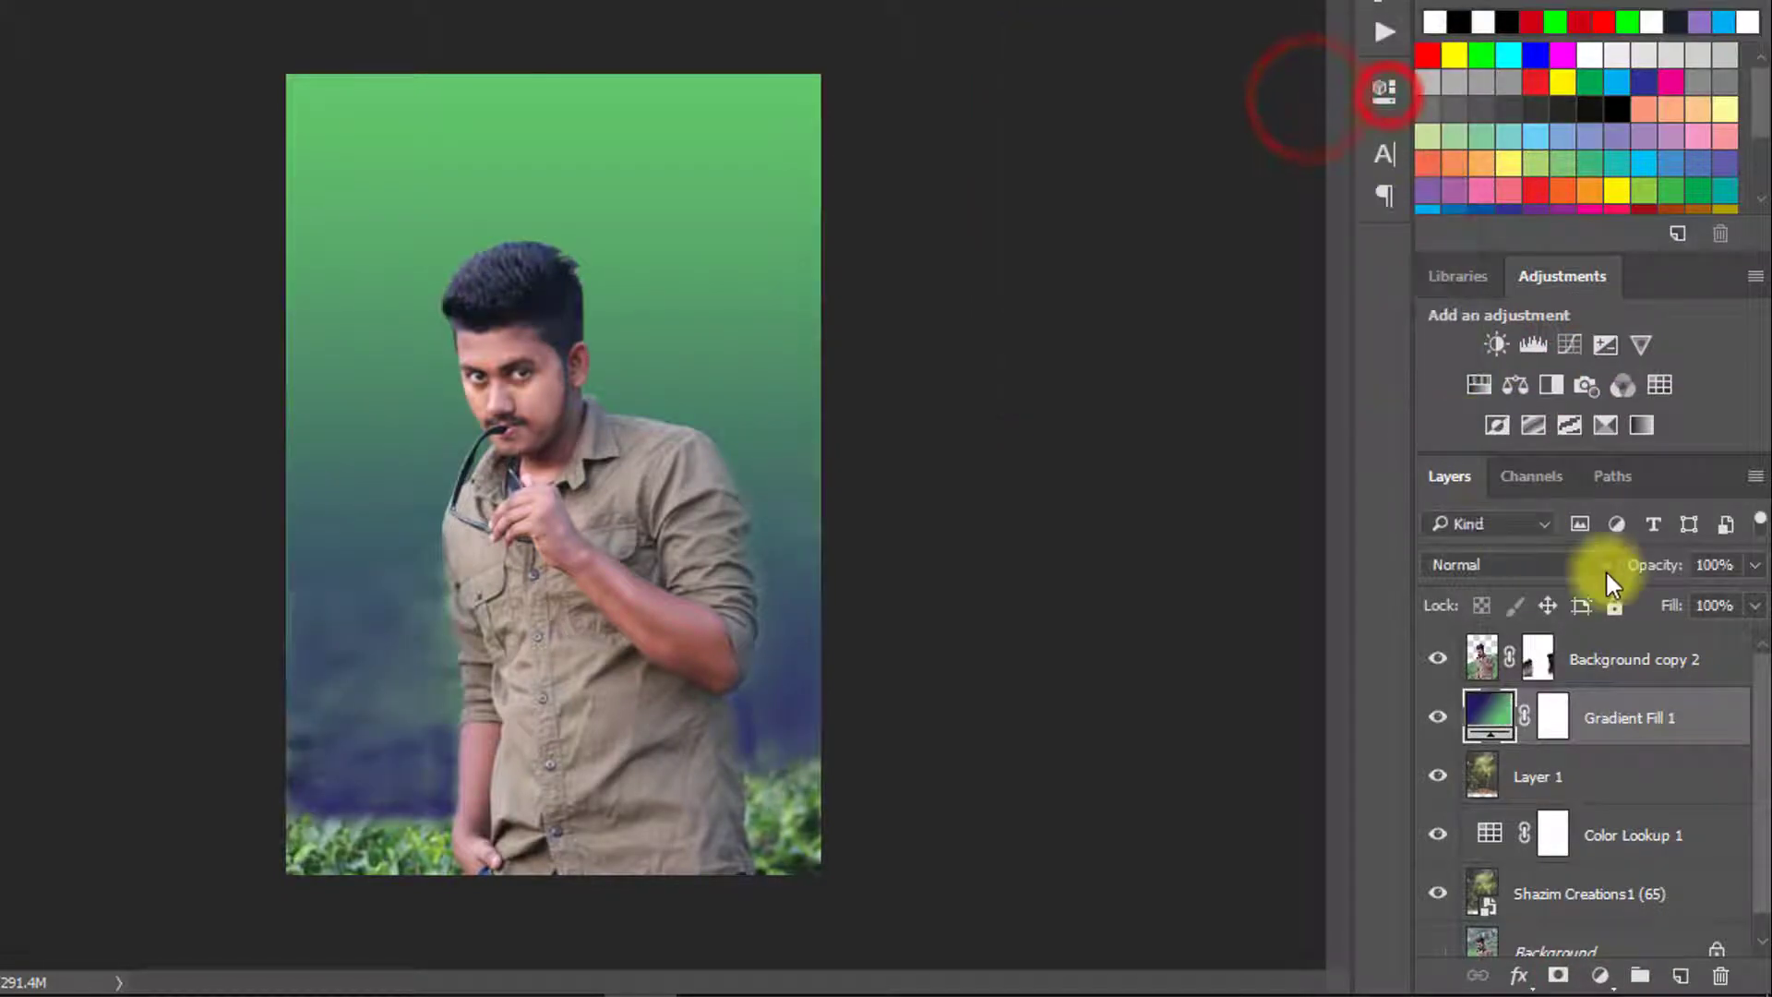
Step: Set the gradient fill layer to Soft Light blending at 64% opacity
left_click_drag(1634, 573, 1647, 564)
left_click(1538, 564)
left_click(1482, 269)
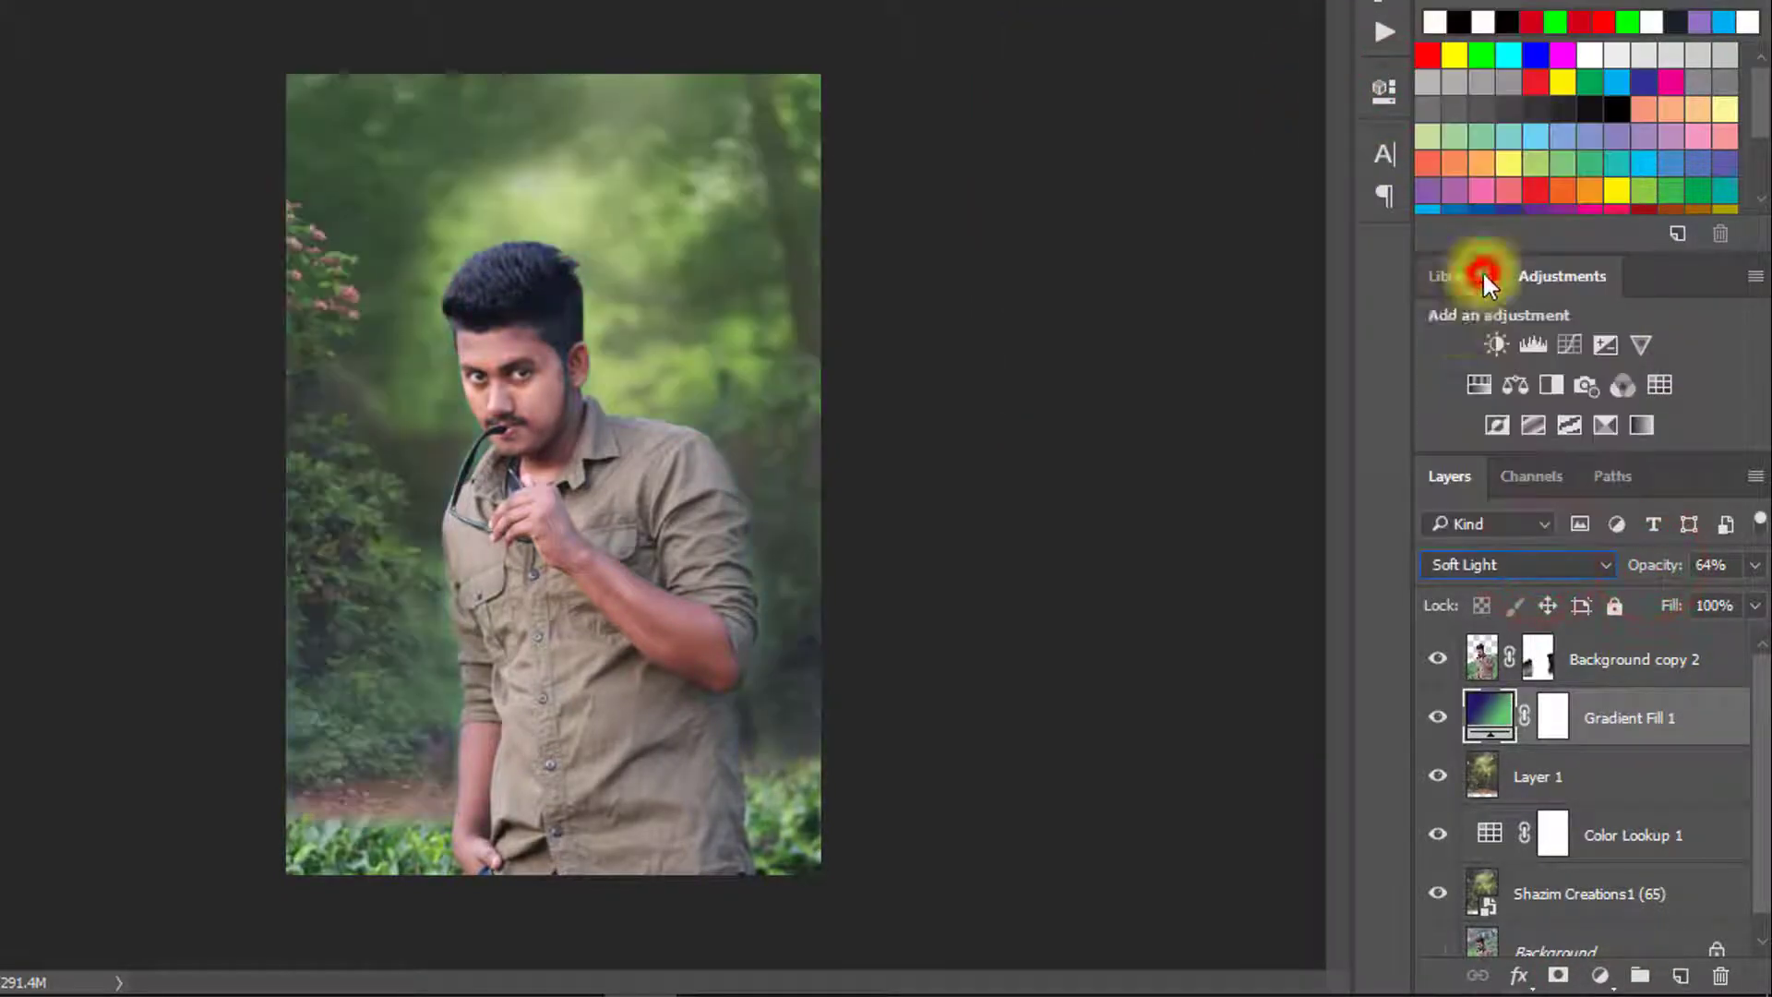
Step: Change the gradient fill to the dark blue to pale cyan preset and set the layer's opacity to 30%
double_click(1499, 706)
left_click(1298, 92)
left_click(1231, 318)
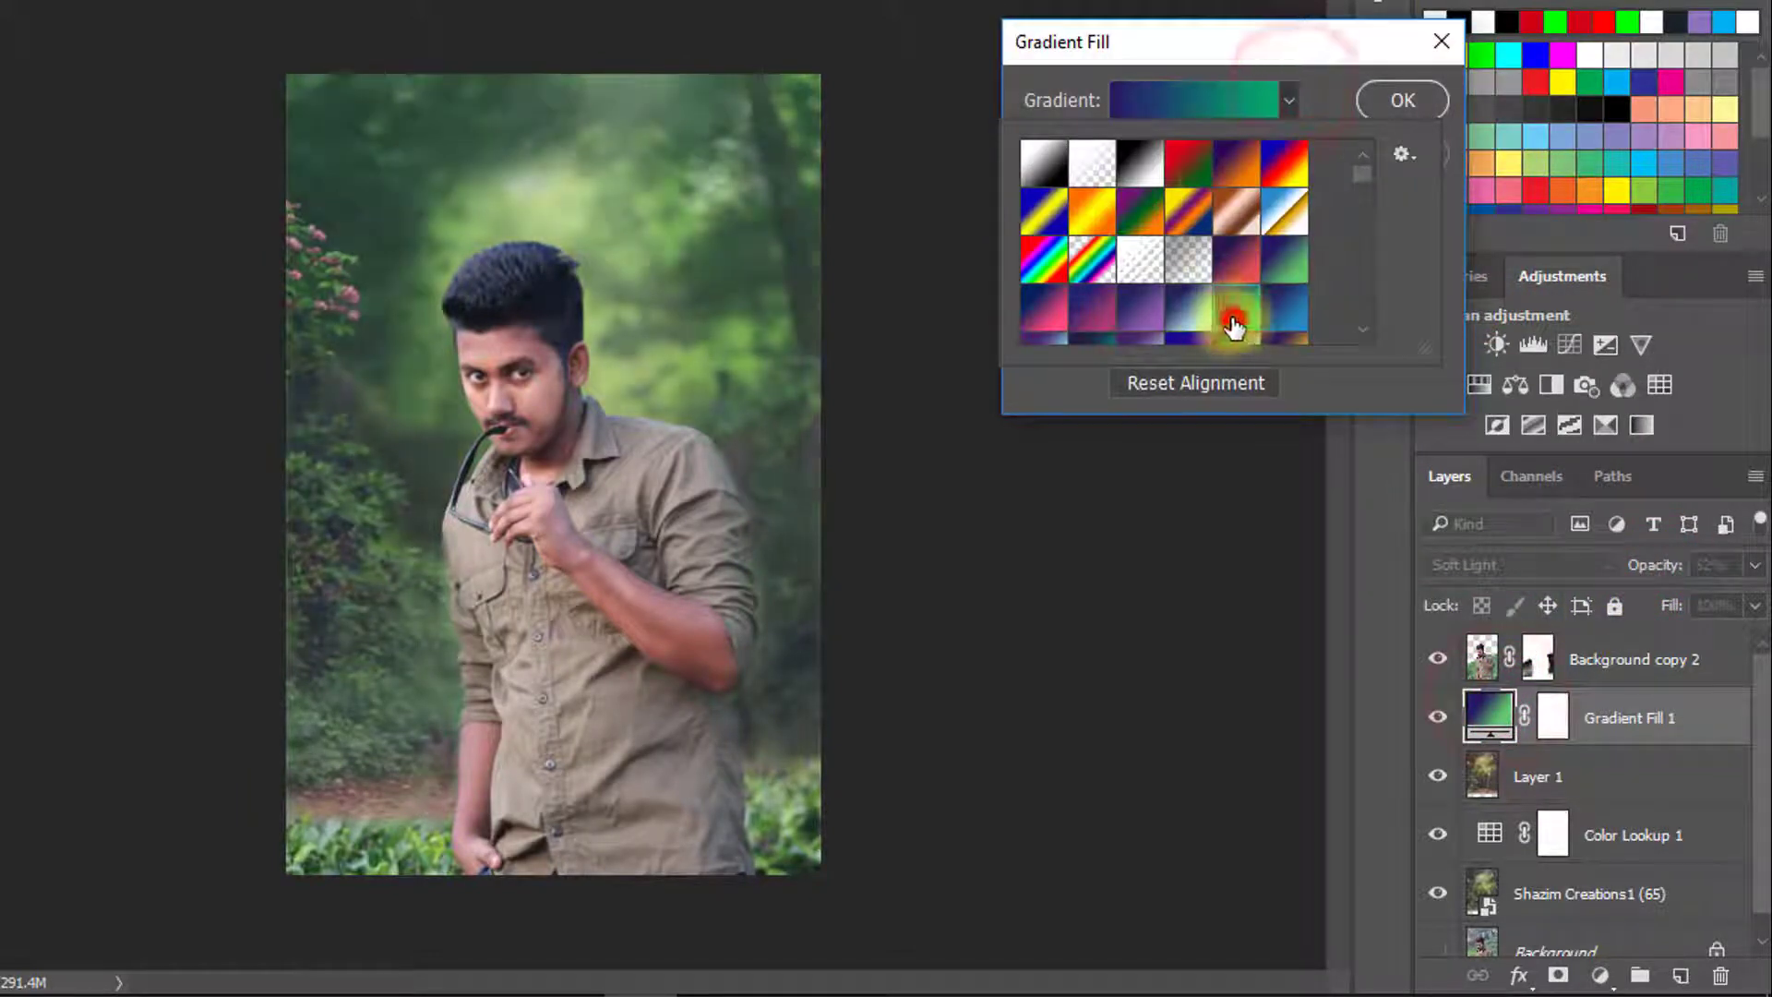
scroll(1216, 318, "down", 3)
left_click(1189, 308)
scroll(1185, 306, "up", 1)
left_click(1038, 233)
scroll(1172, 267, "up", 1)
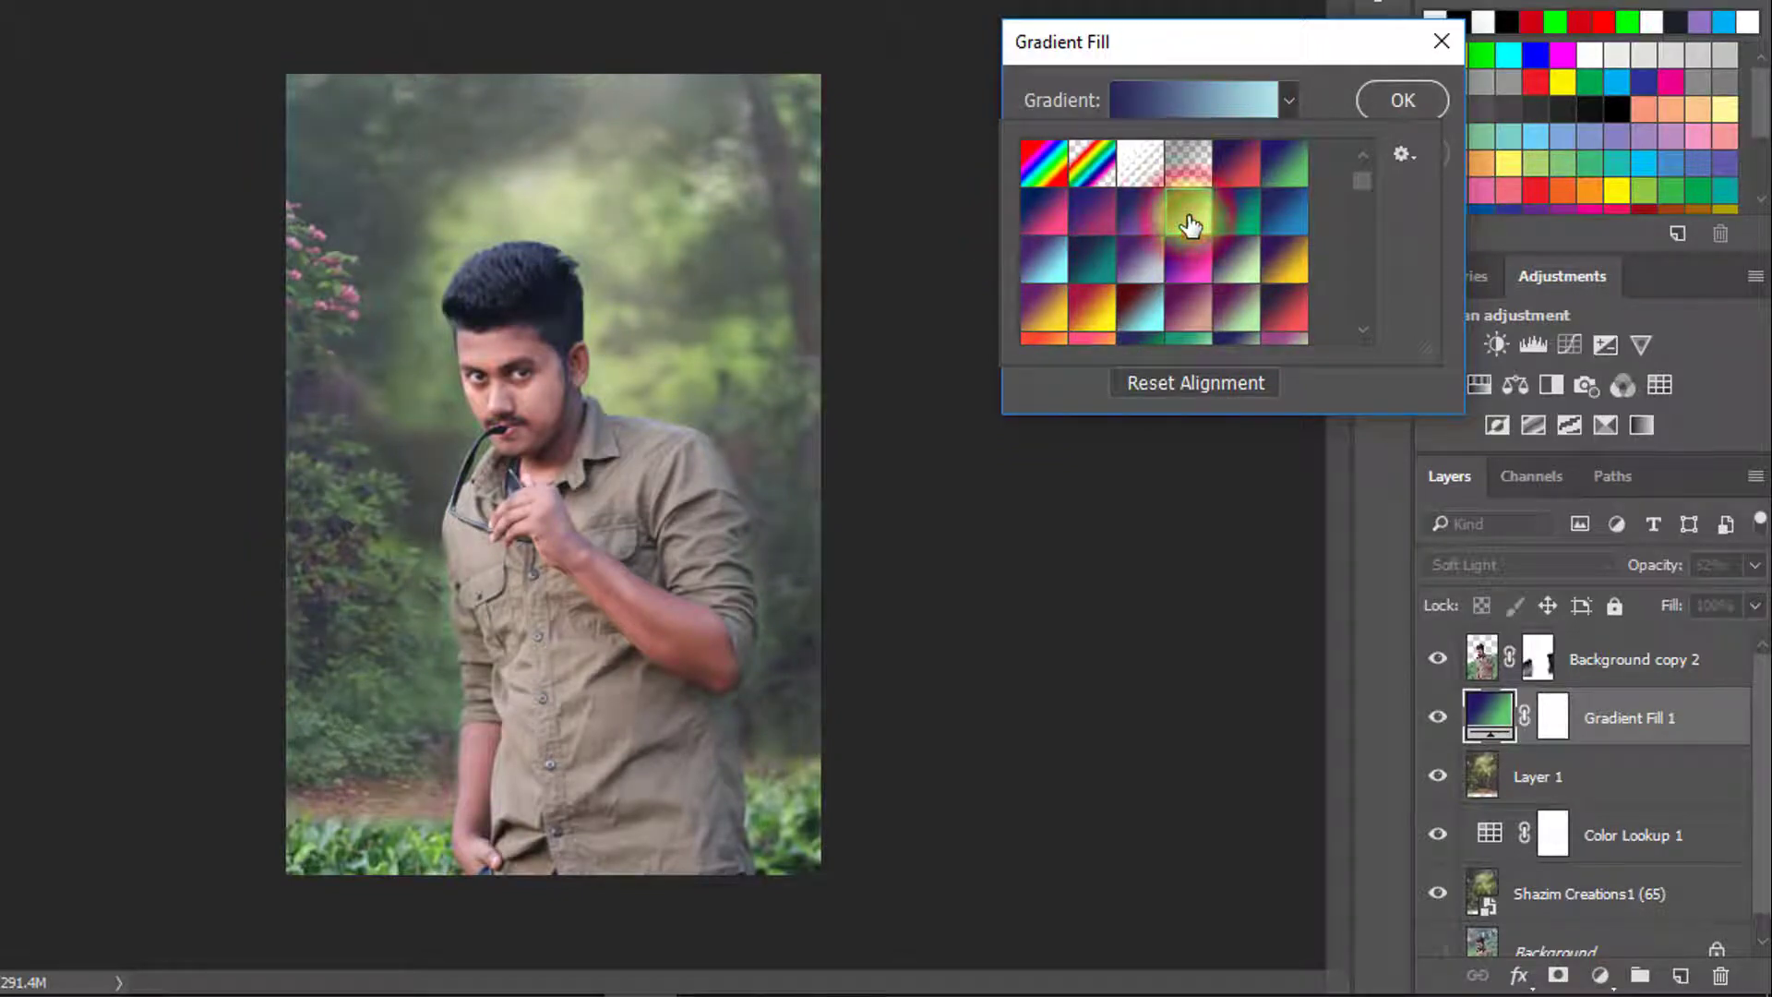
left_click(1366, 103)
left_click(1384, 97)
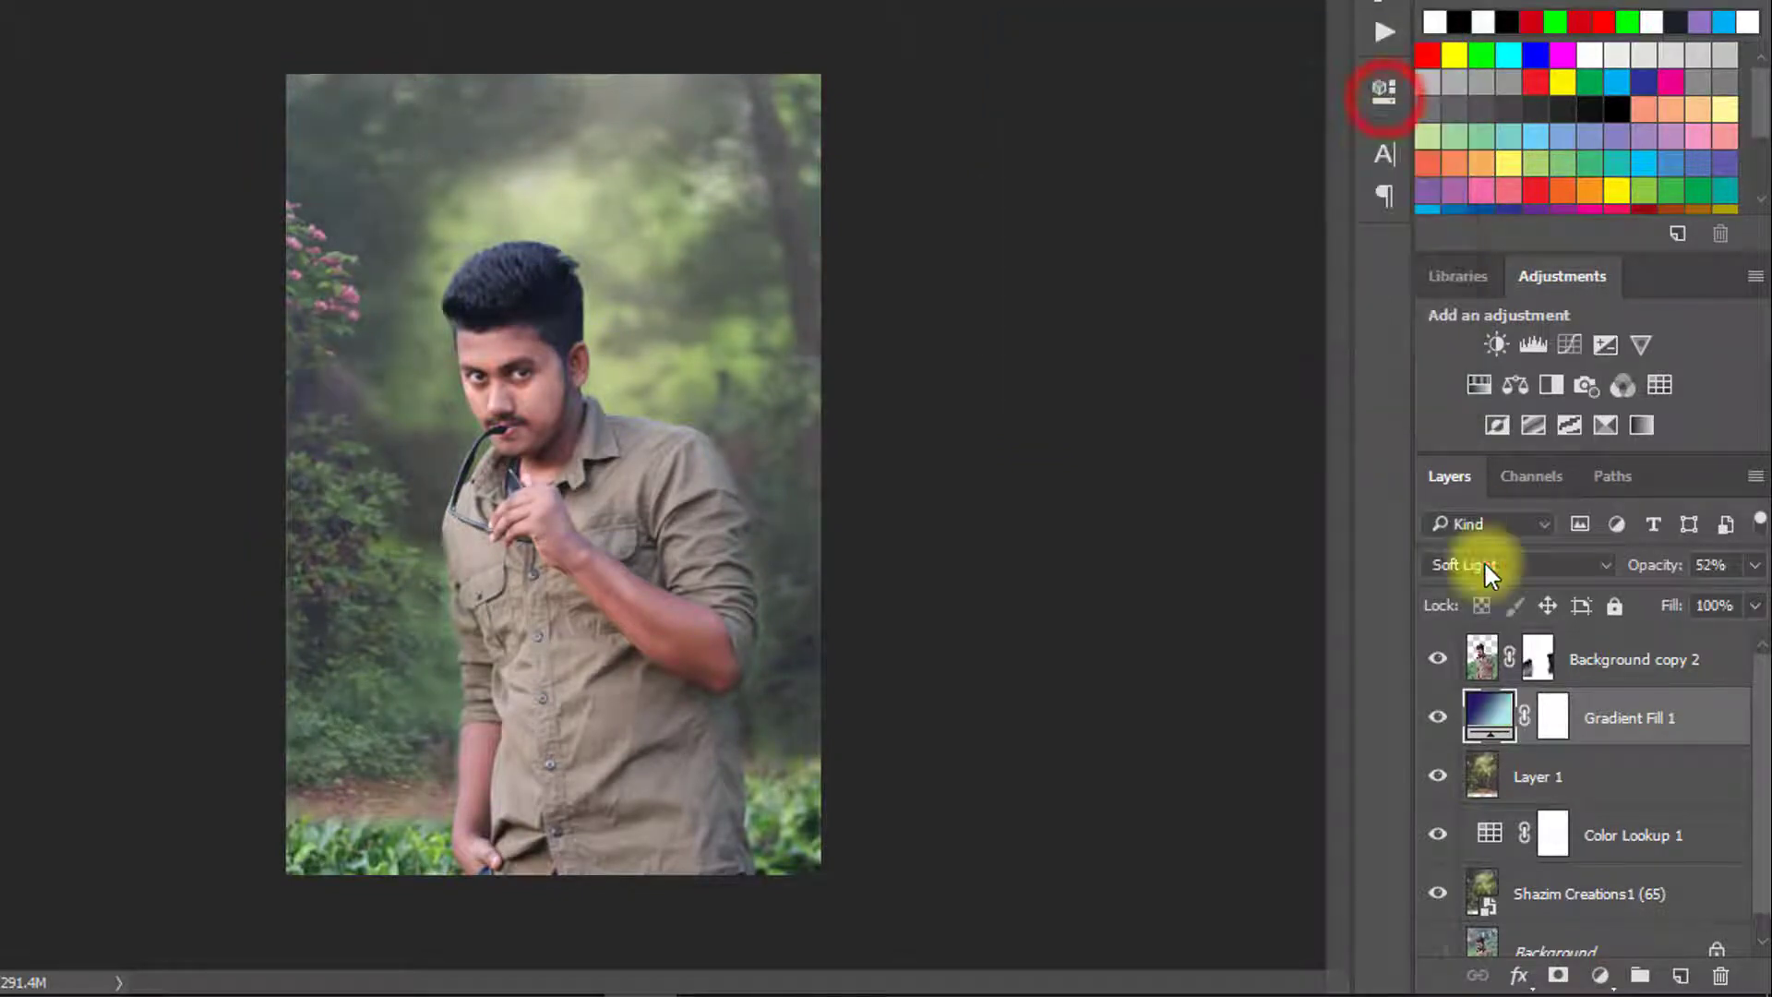
mouse_move(1654, 564)
left_mouse_down()
mouse_move(1594, 574)
mouse_move(1709, 566)
mouse_move(1656, 574)
left_mouse_up()
Step: Add a new empty layer above Gradient Fill 1 and ready the Brush with white (ffffff) as the foreground colour
left_click(1611, 717)
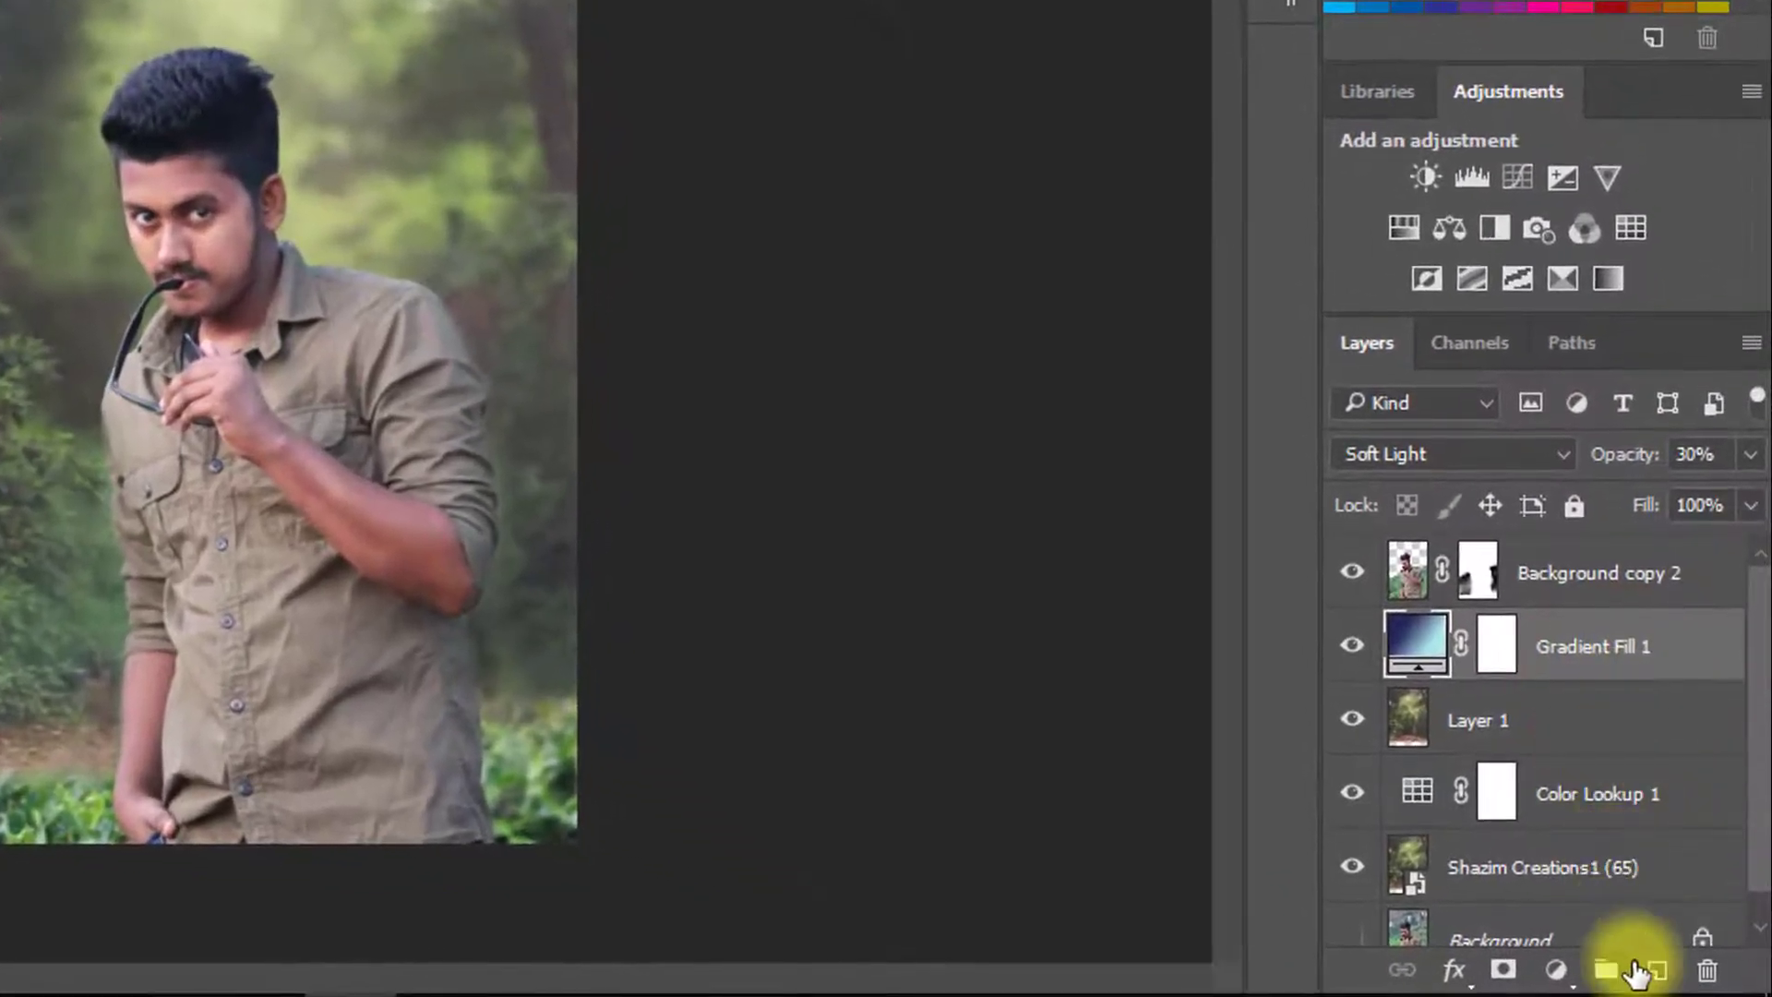
left_click(1679, 976)
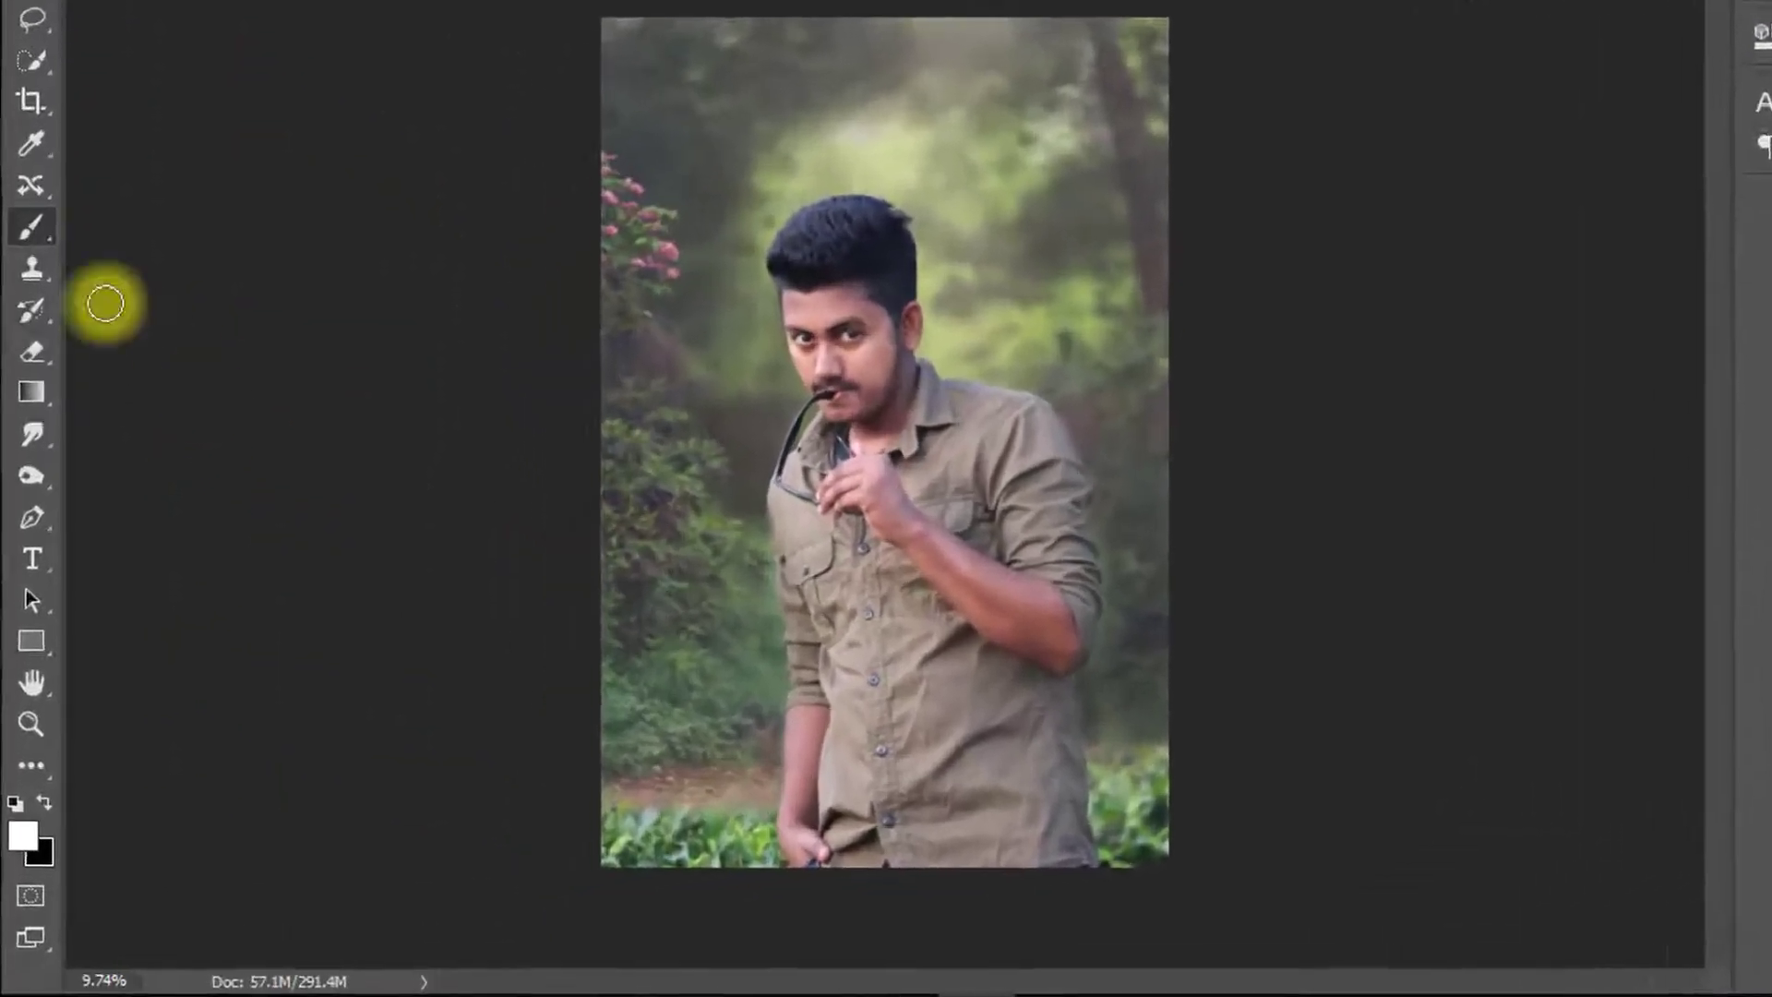
left_click(32, 192)
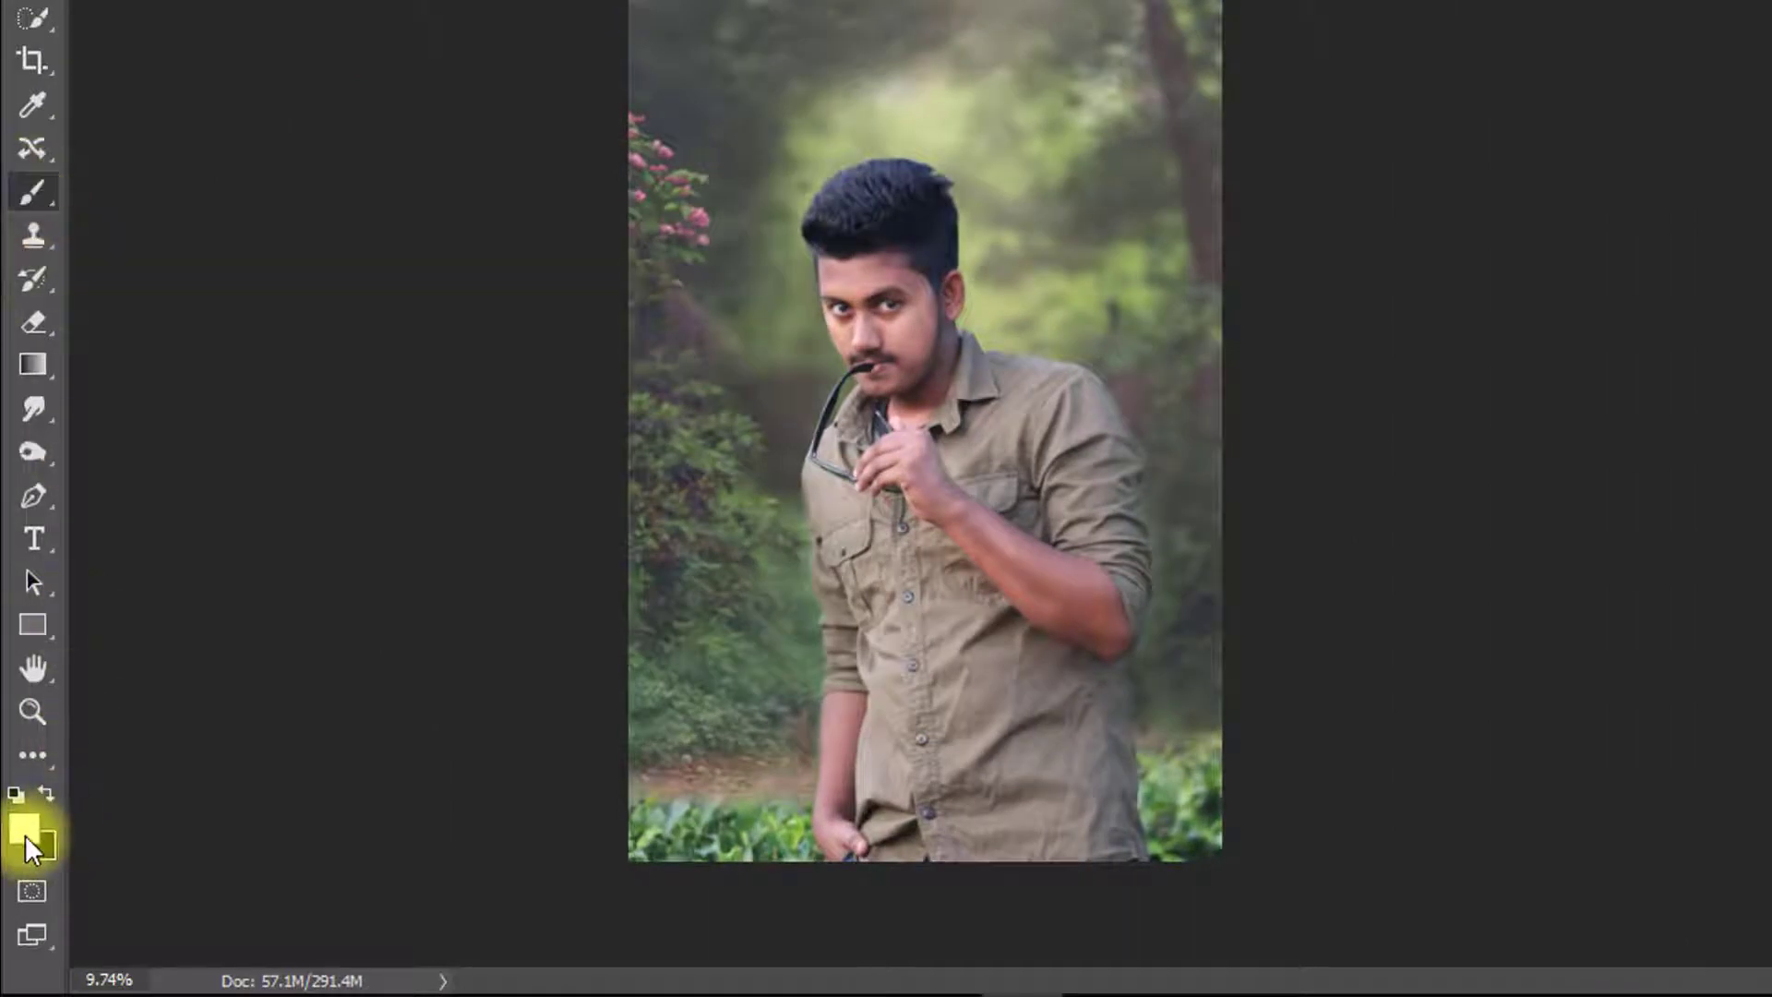
left_click(25, 829)
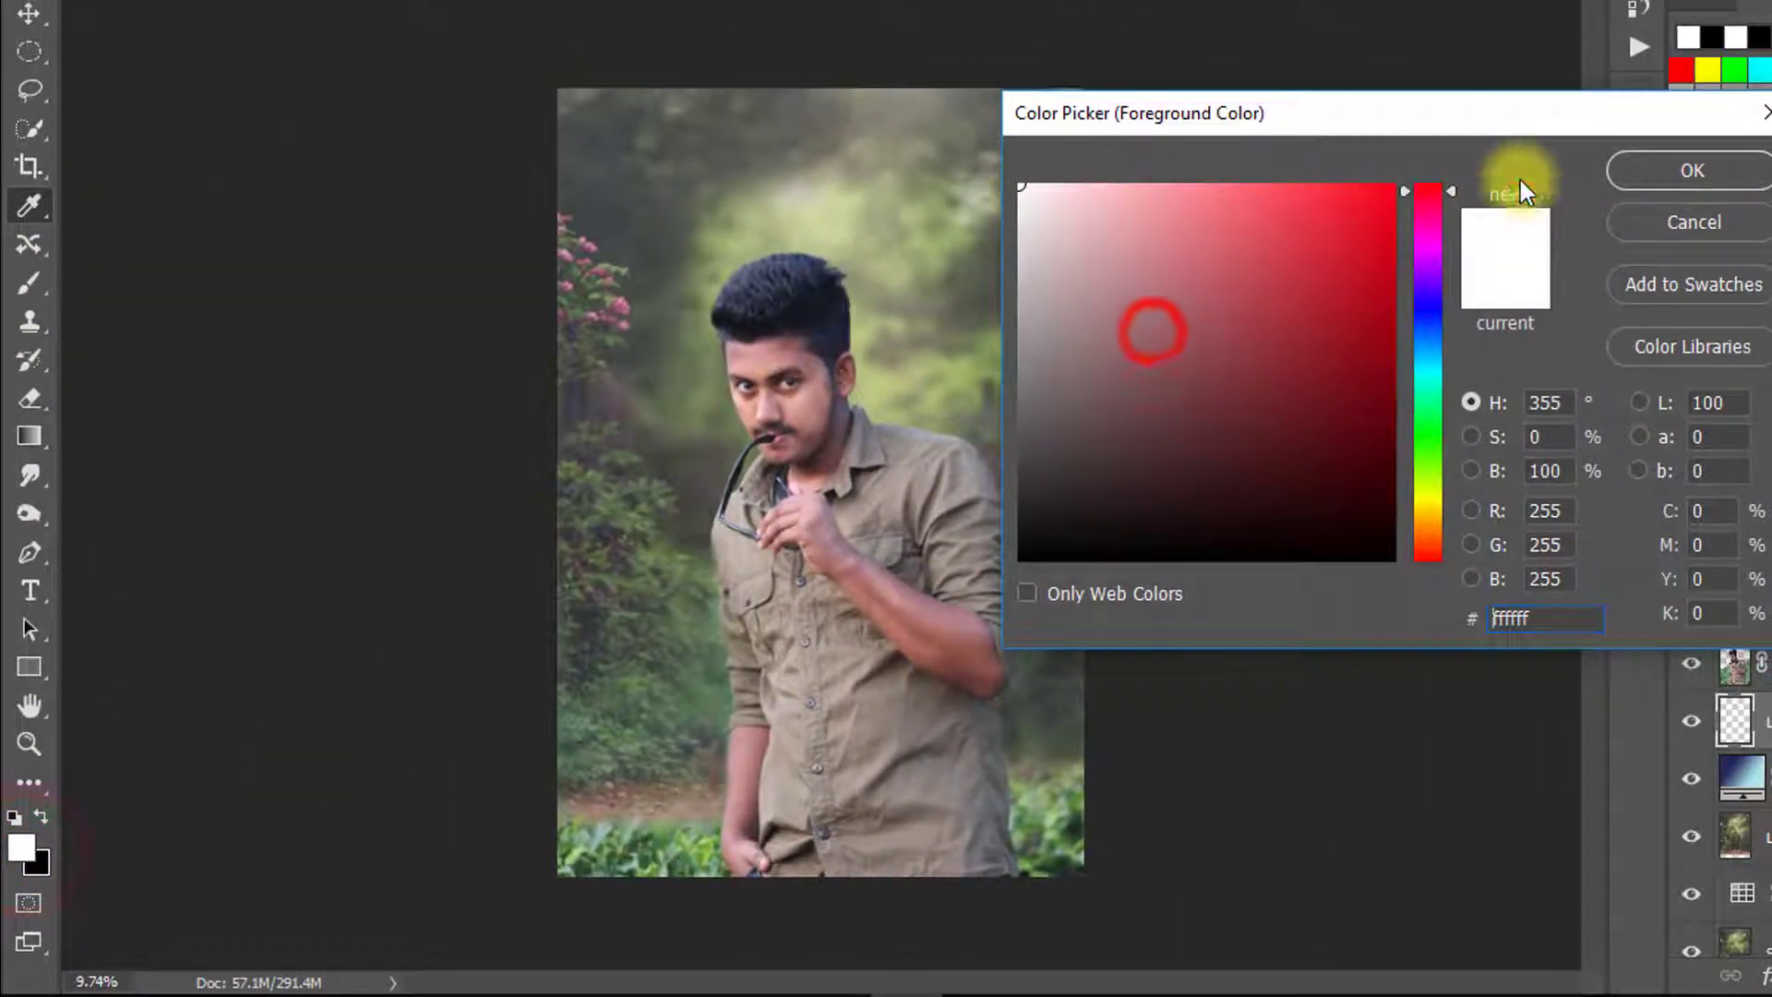
left_click(1673, 159)
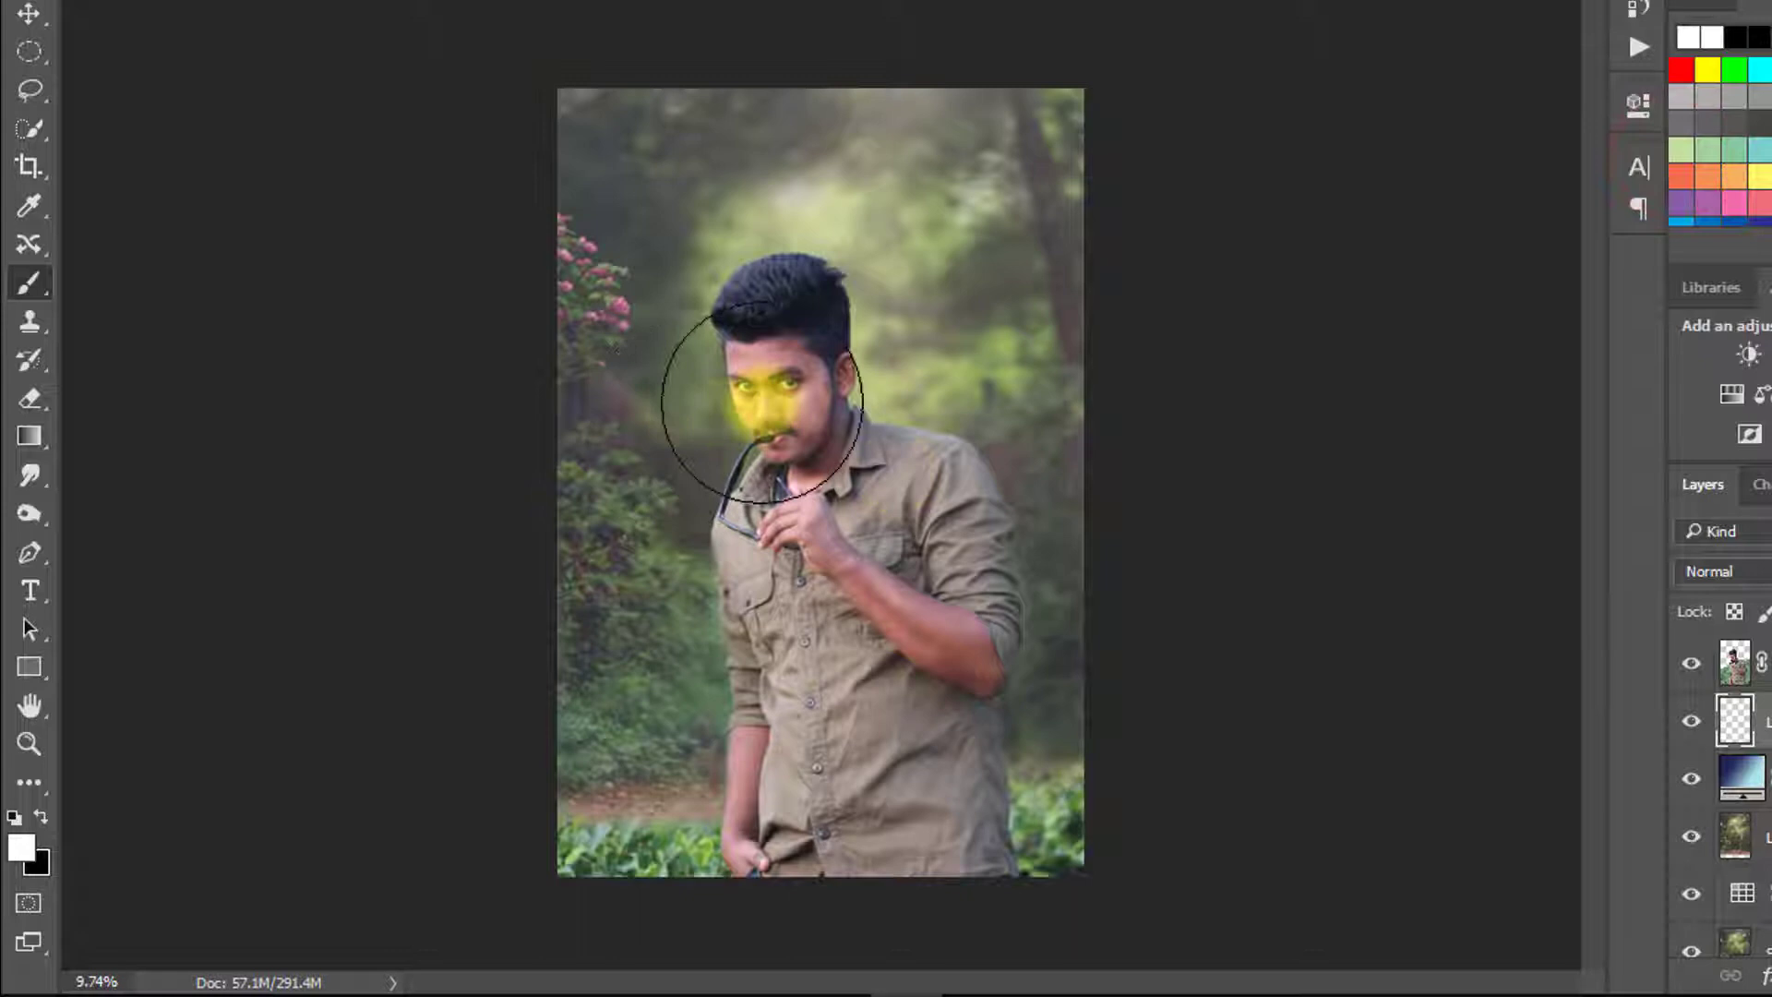
Step: Paint soft white haze over the forest behind the man's head, shoulders and arm with a much larger brush
key("bracketright")
key("bracketright")
key("bracketright")
key("bracketright")
key("bracketright")
left_click(816, 443)
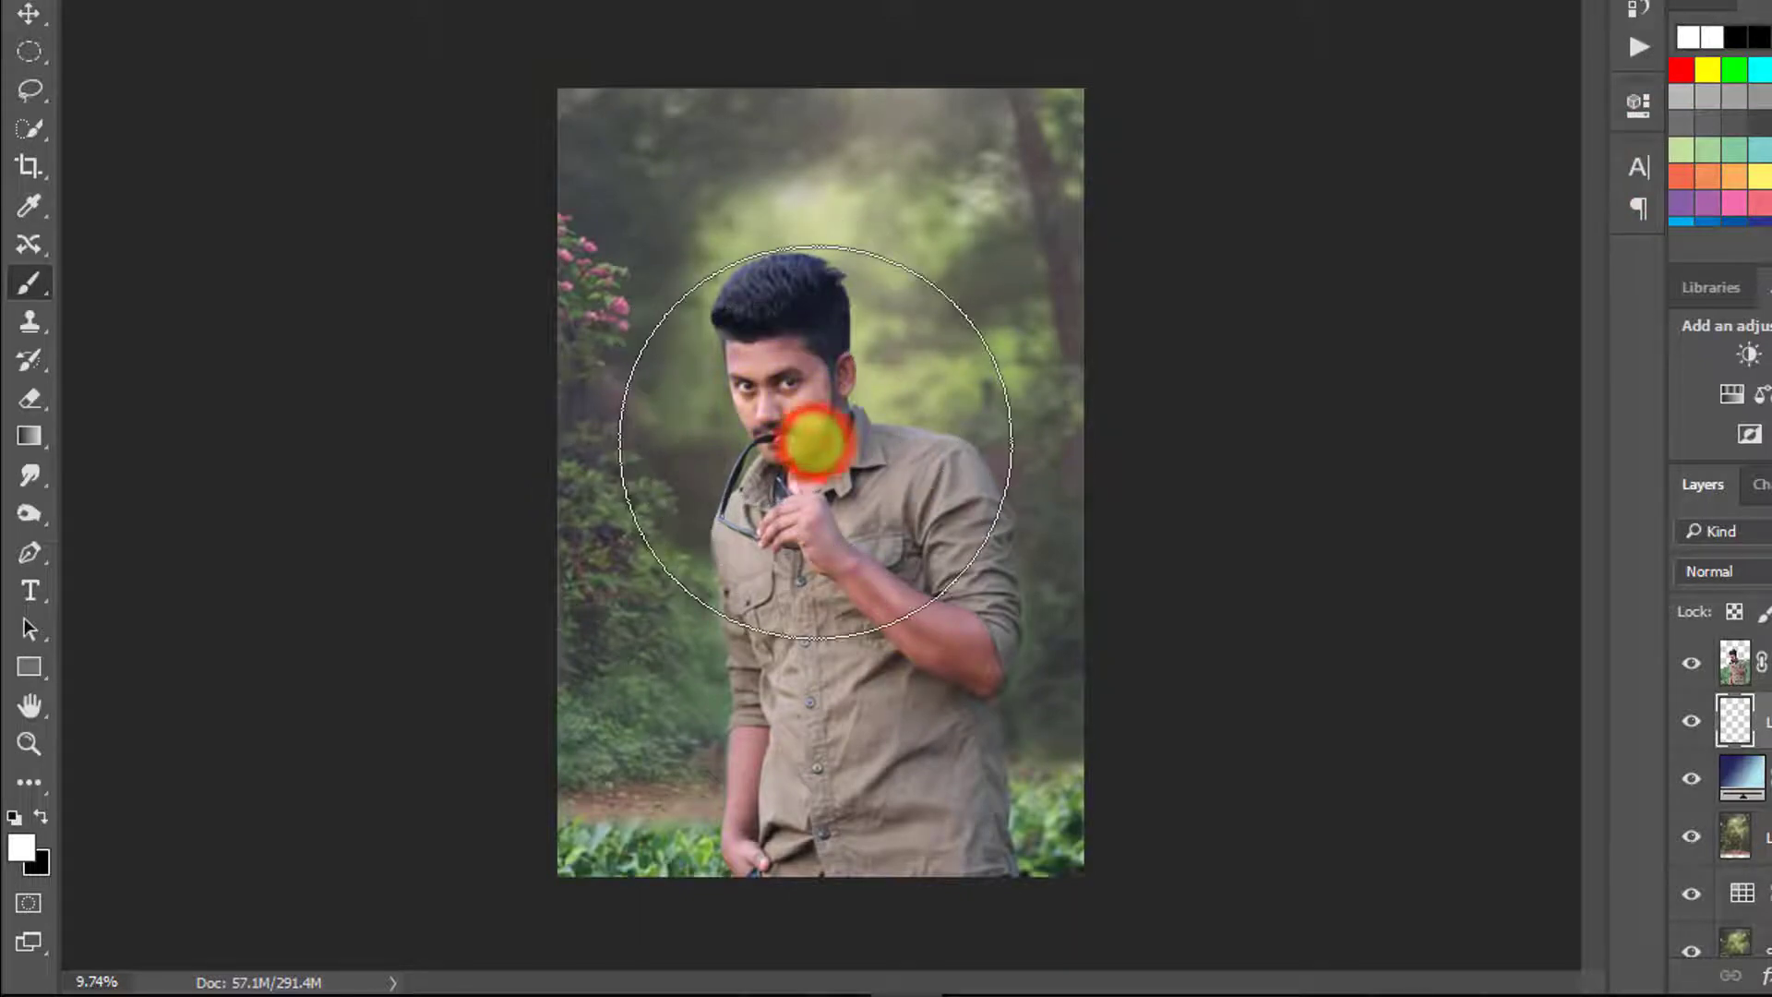
left_click(851, 565)
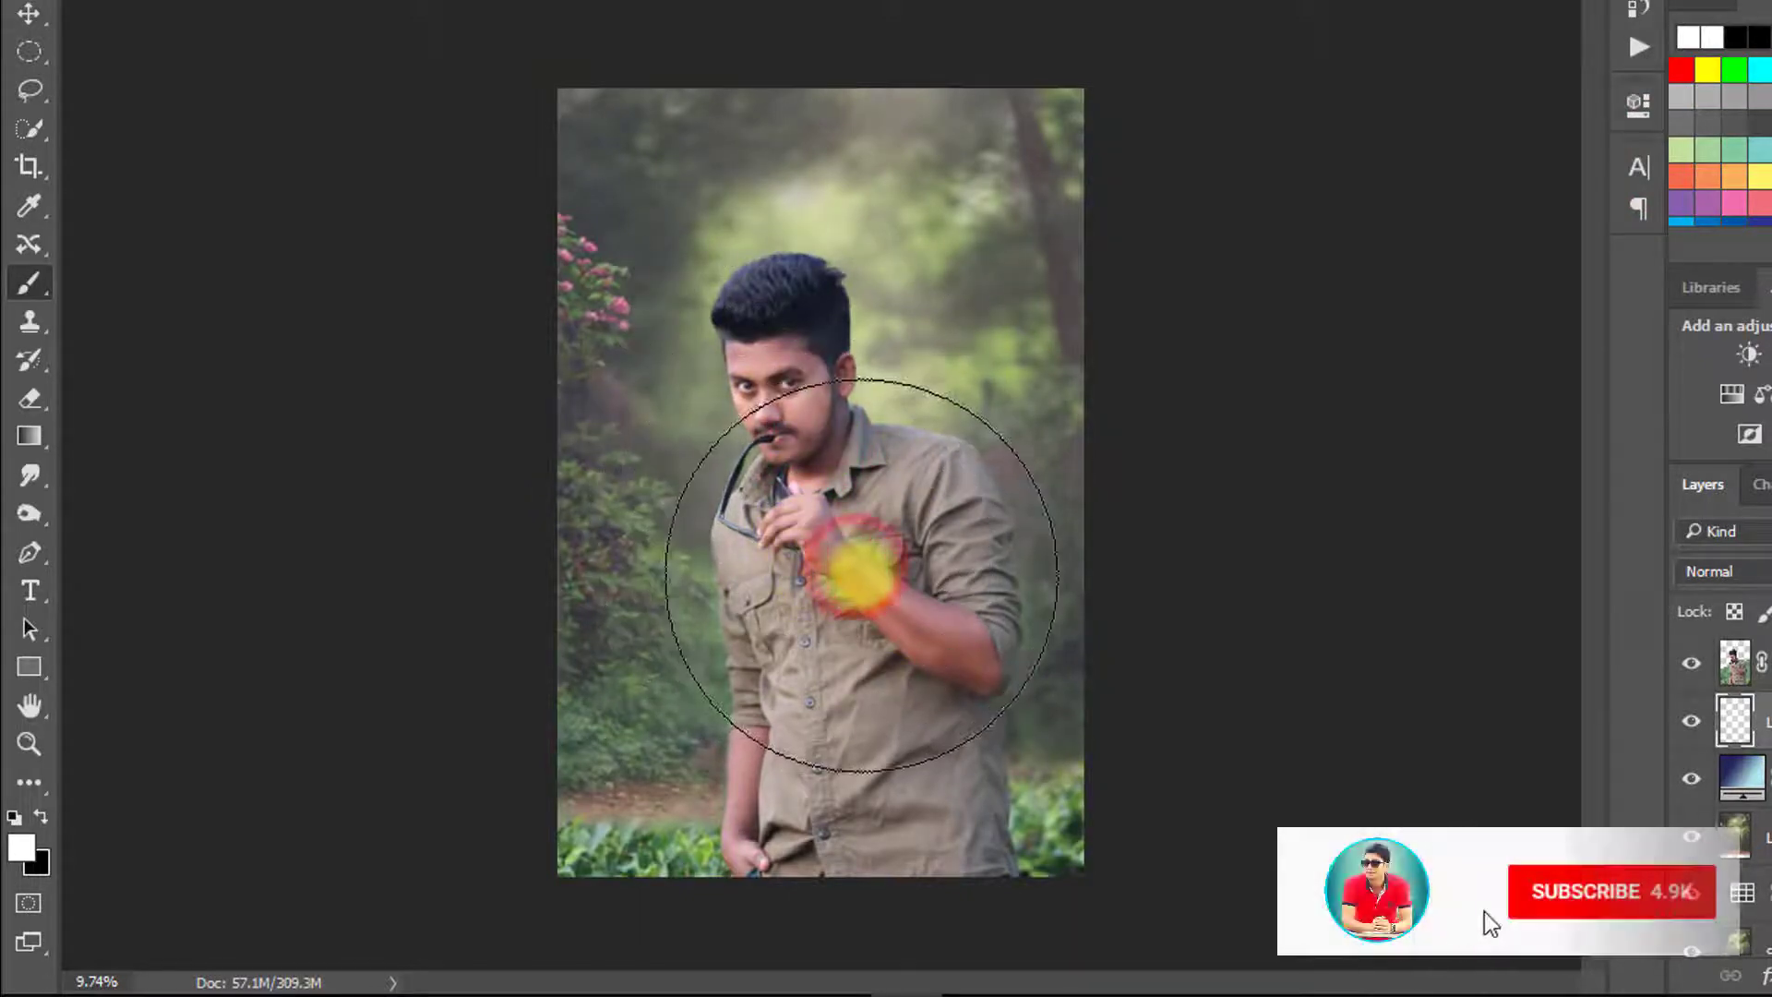
left_click(765, 284)
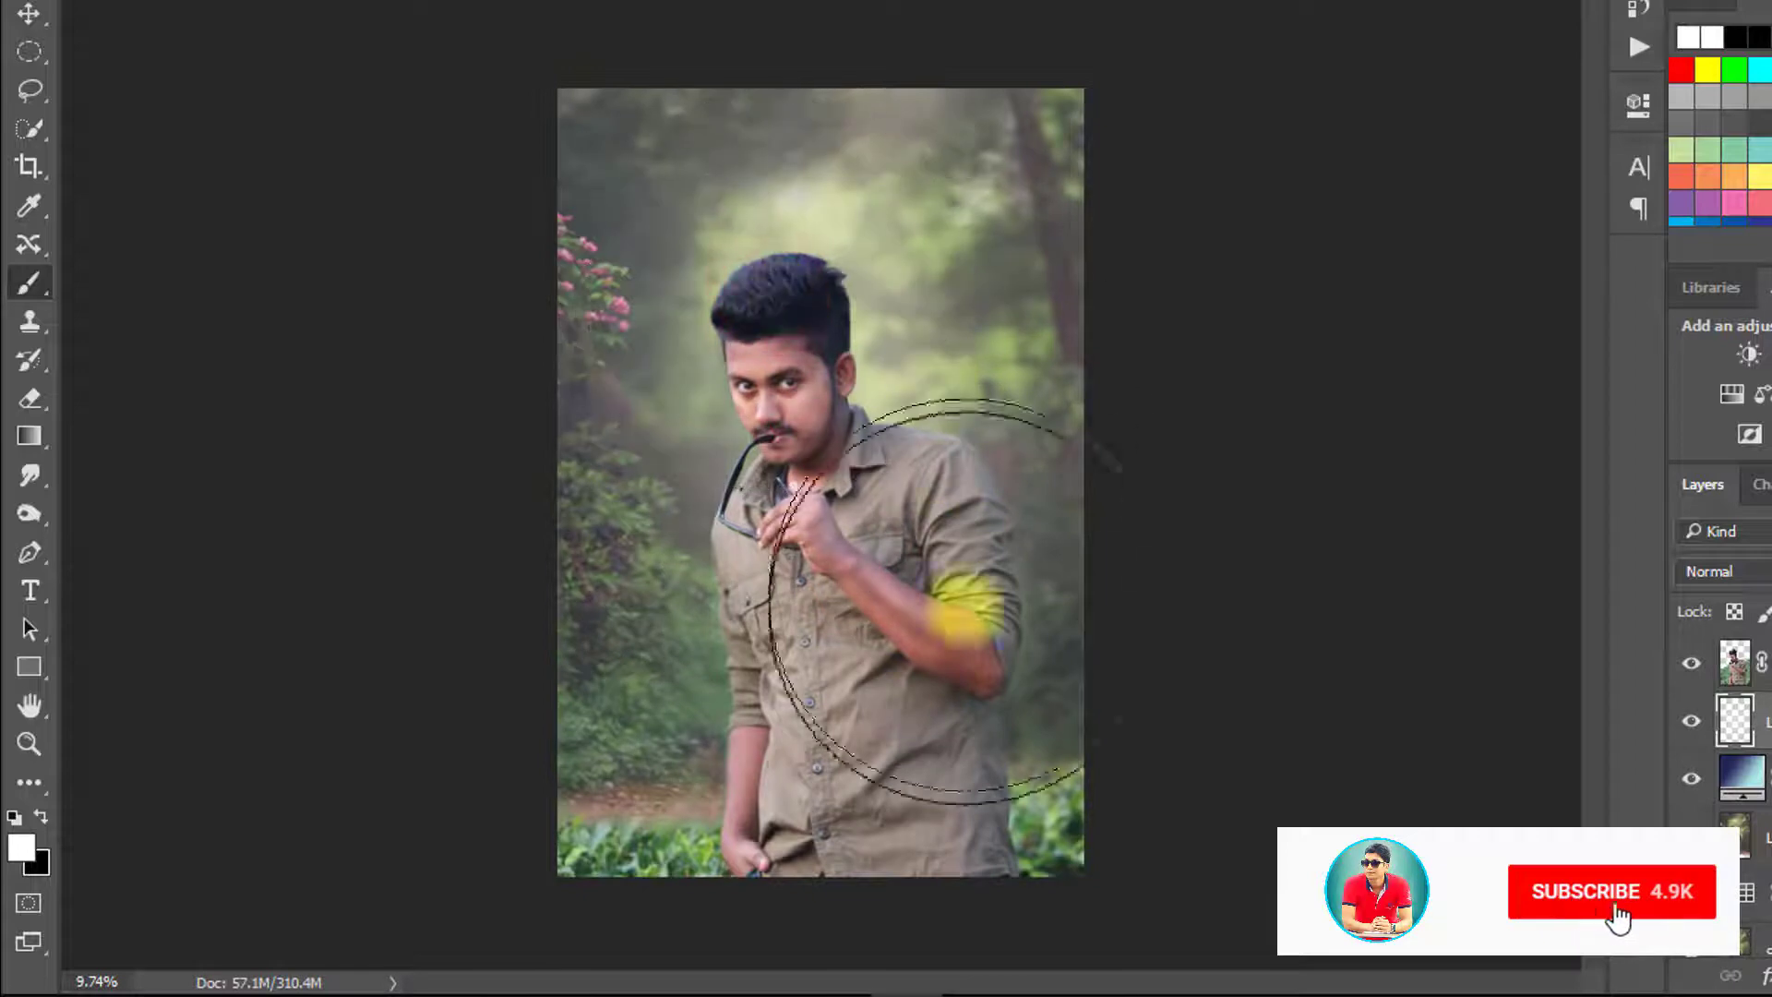
left_click(898, 617)
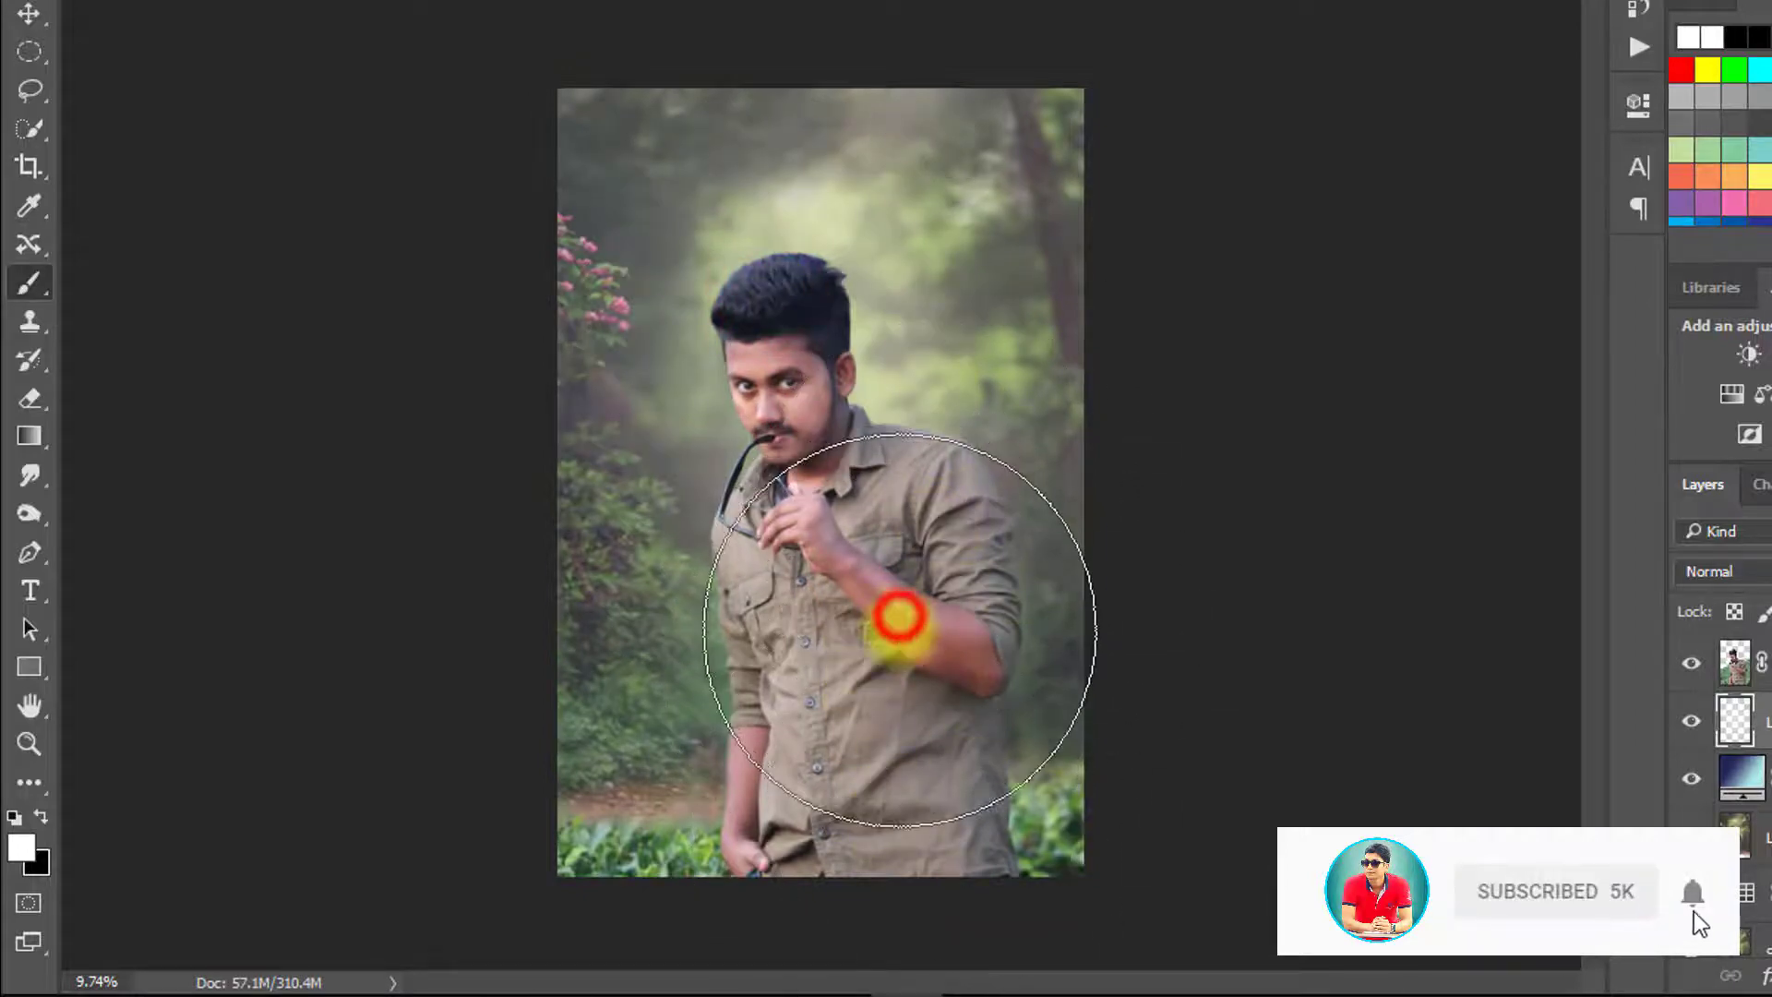
Step: Set the foreground colour to bright cyan and paint a soft glow behind the man's head and shoulders
left_click(18, 844)
left_click(1428, 368)
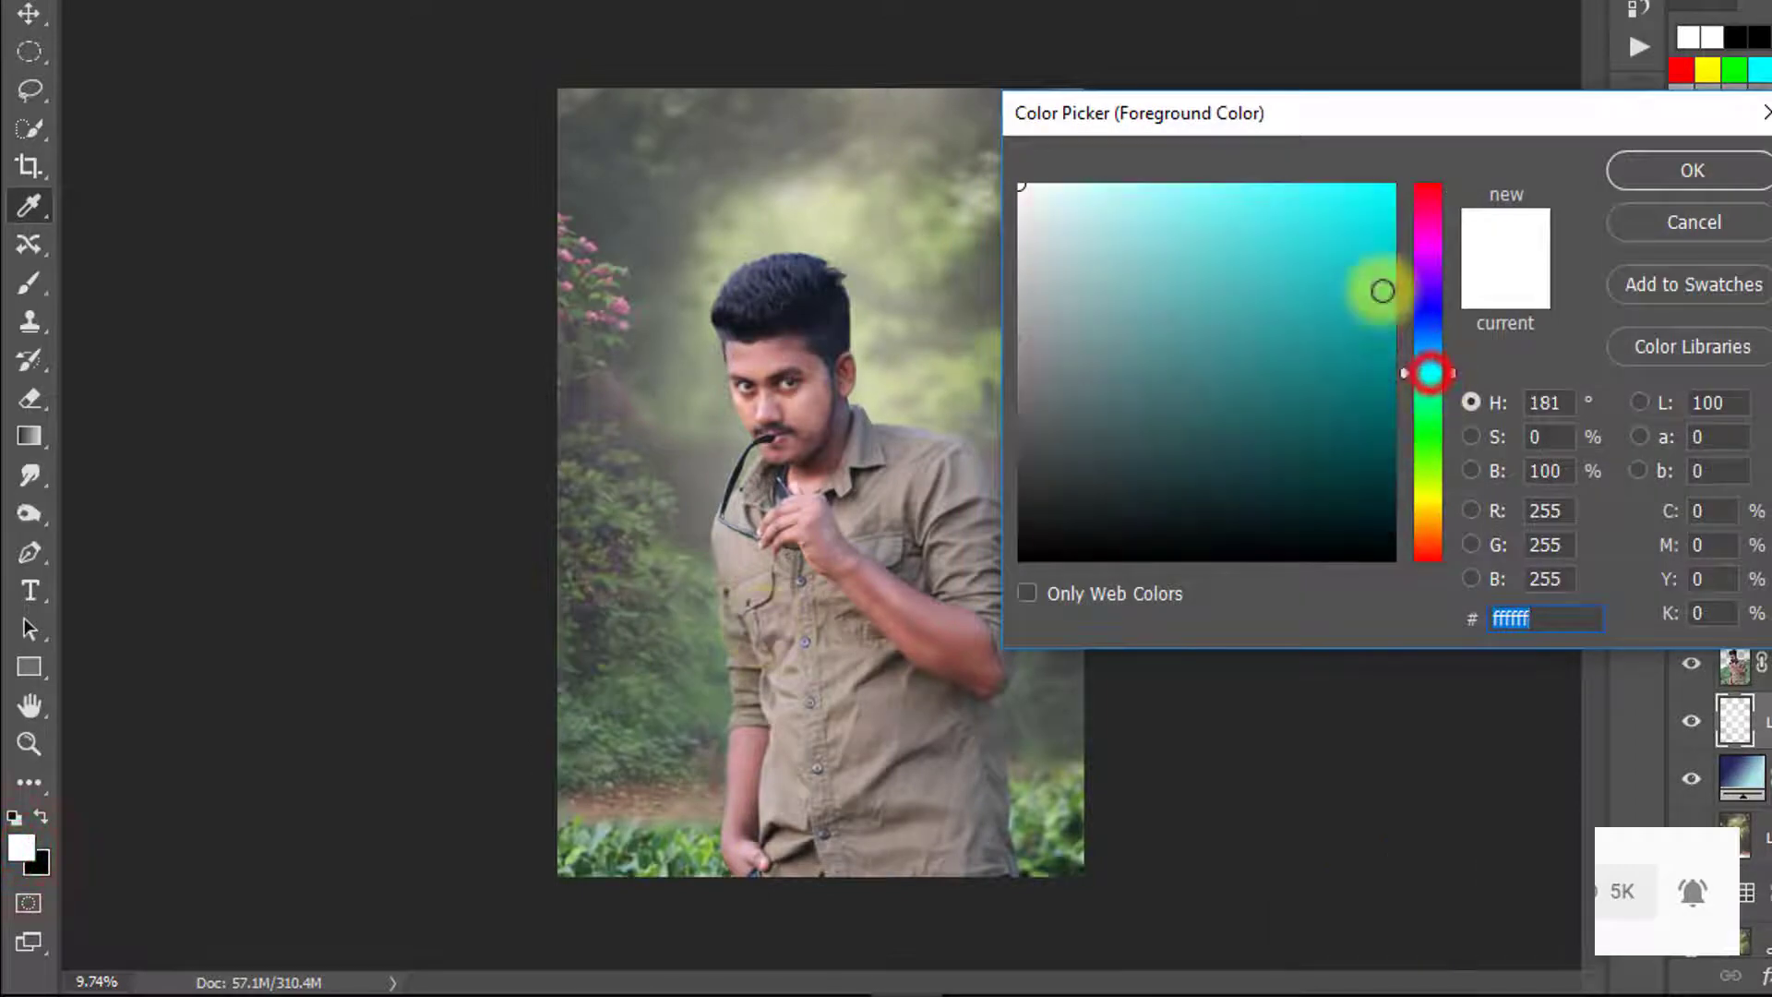
left_click(1364, 225)
left_click(1629, 170)
left_click(810, 334)
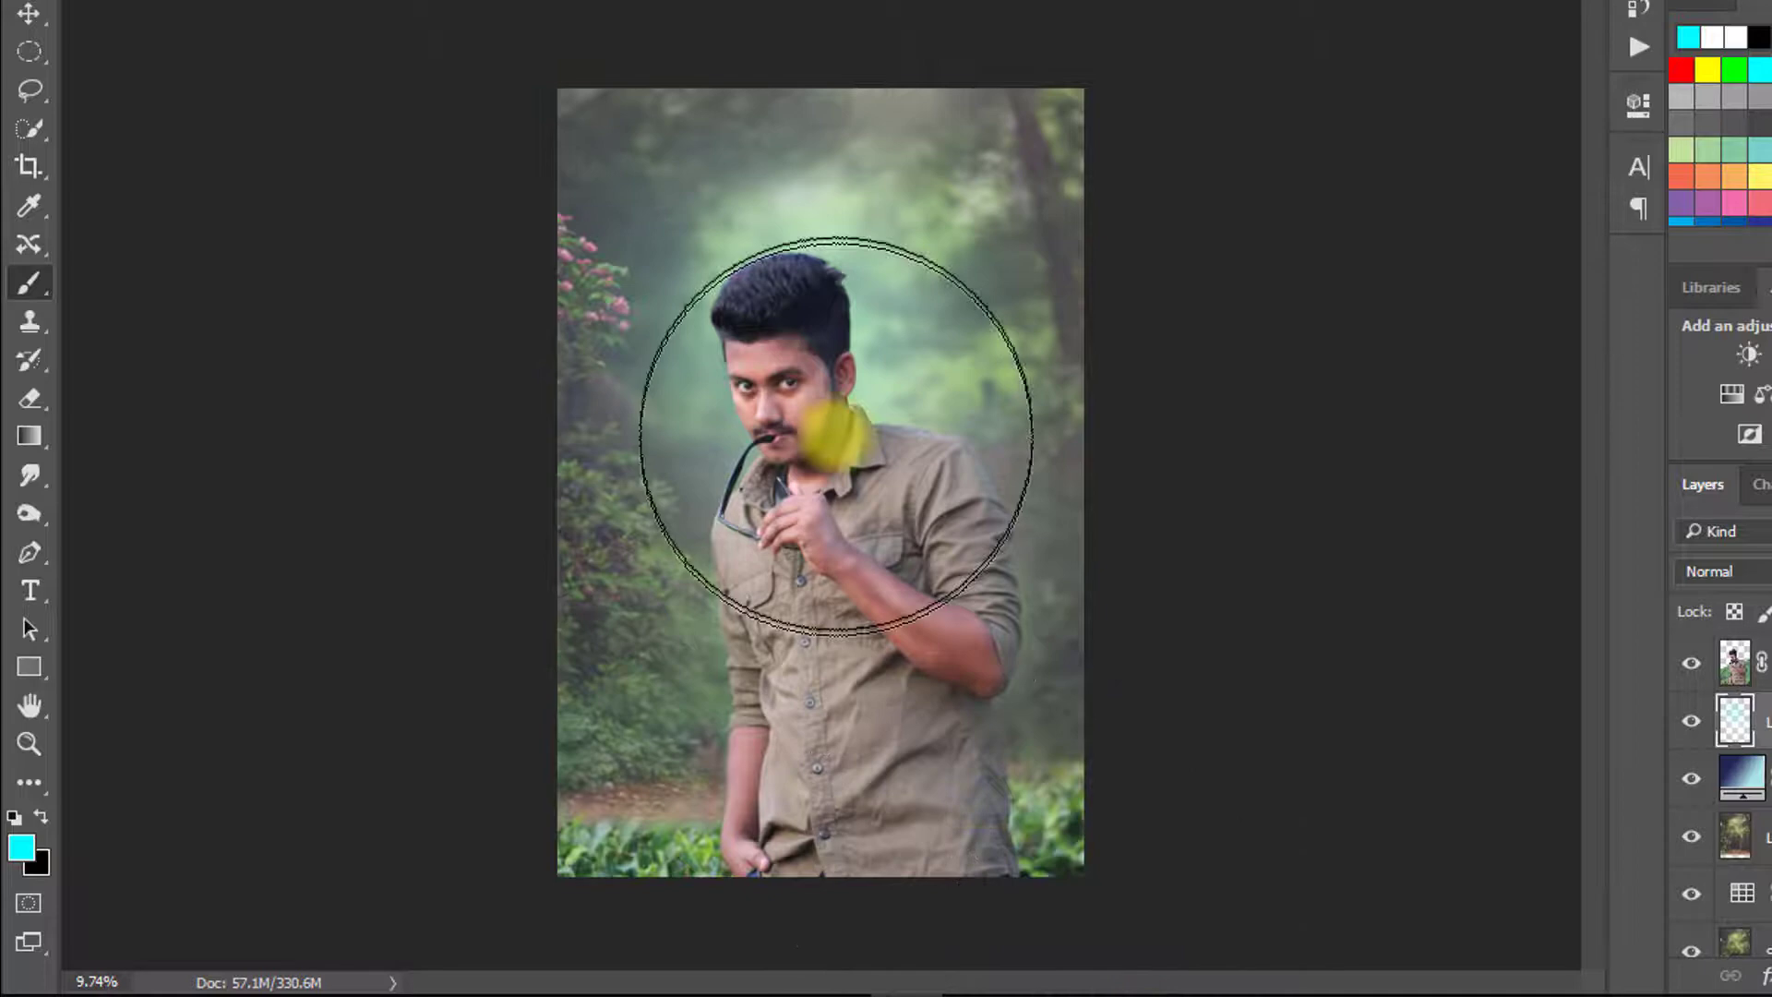
left_click(911, 345)
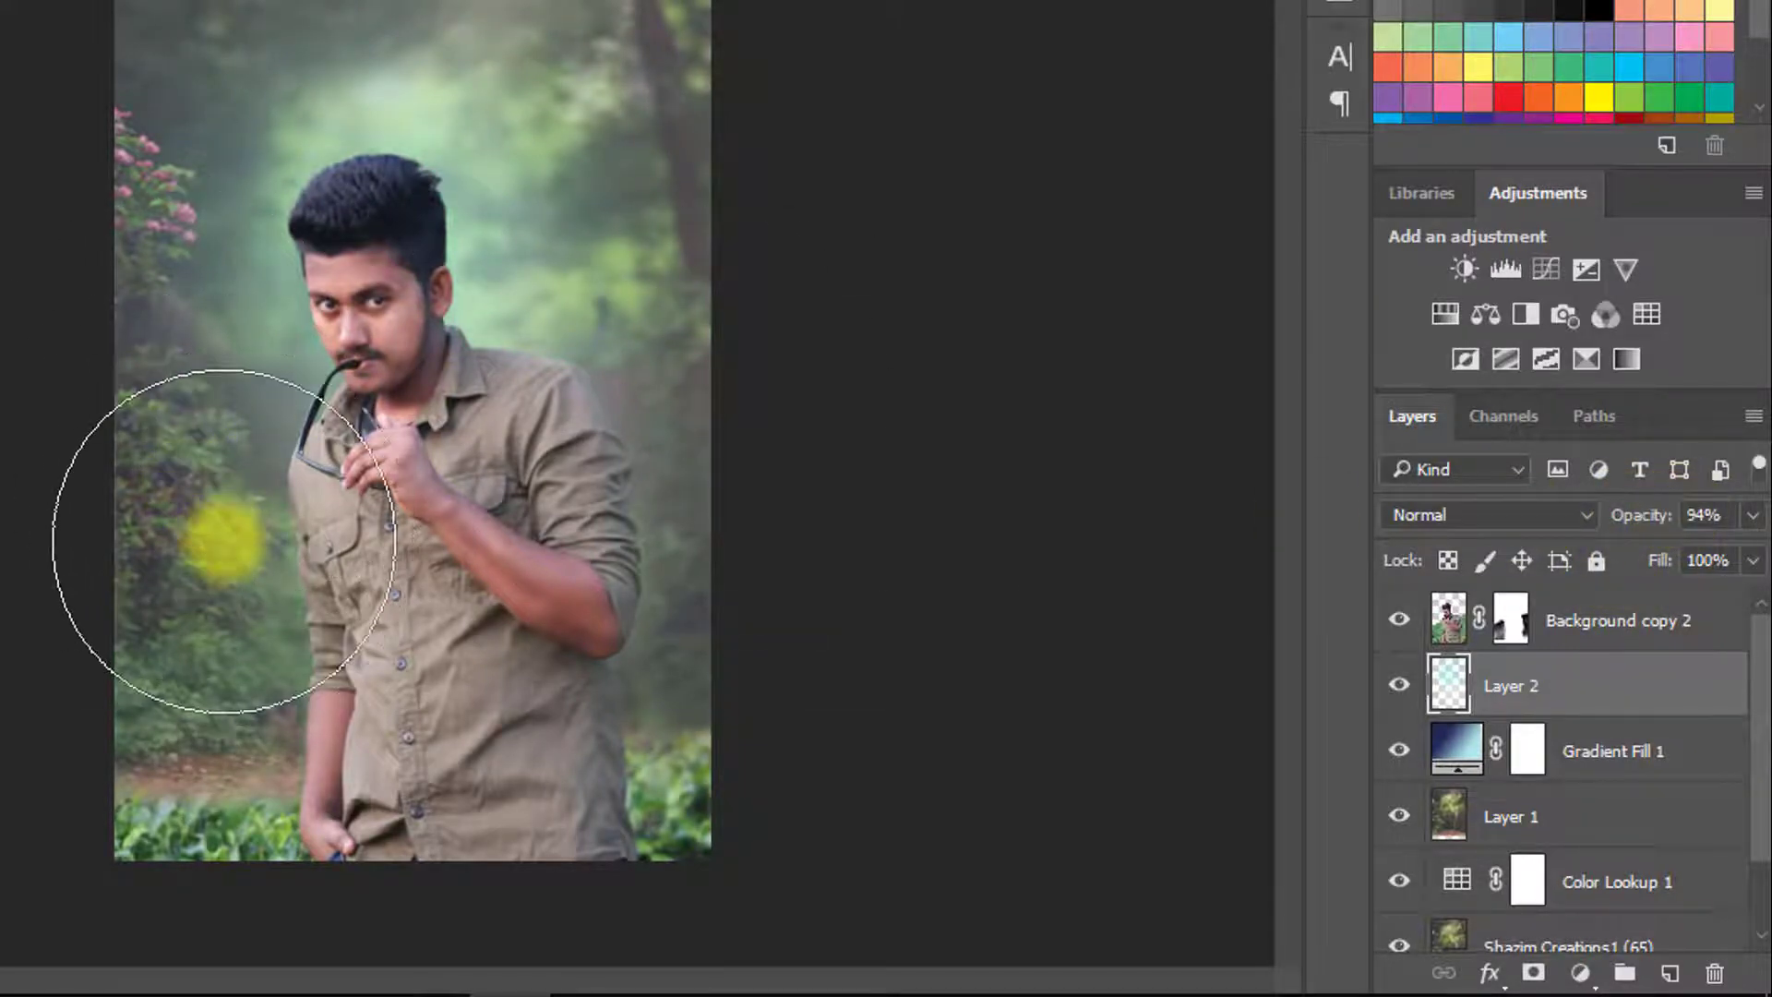
Step: Paint cyan haze over the bushes and beside the bent arm, and set Layer 2's opacity to 84%
left_click(222, 515)
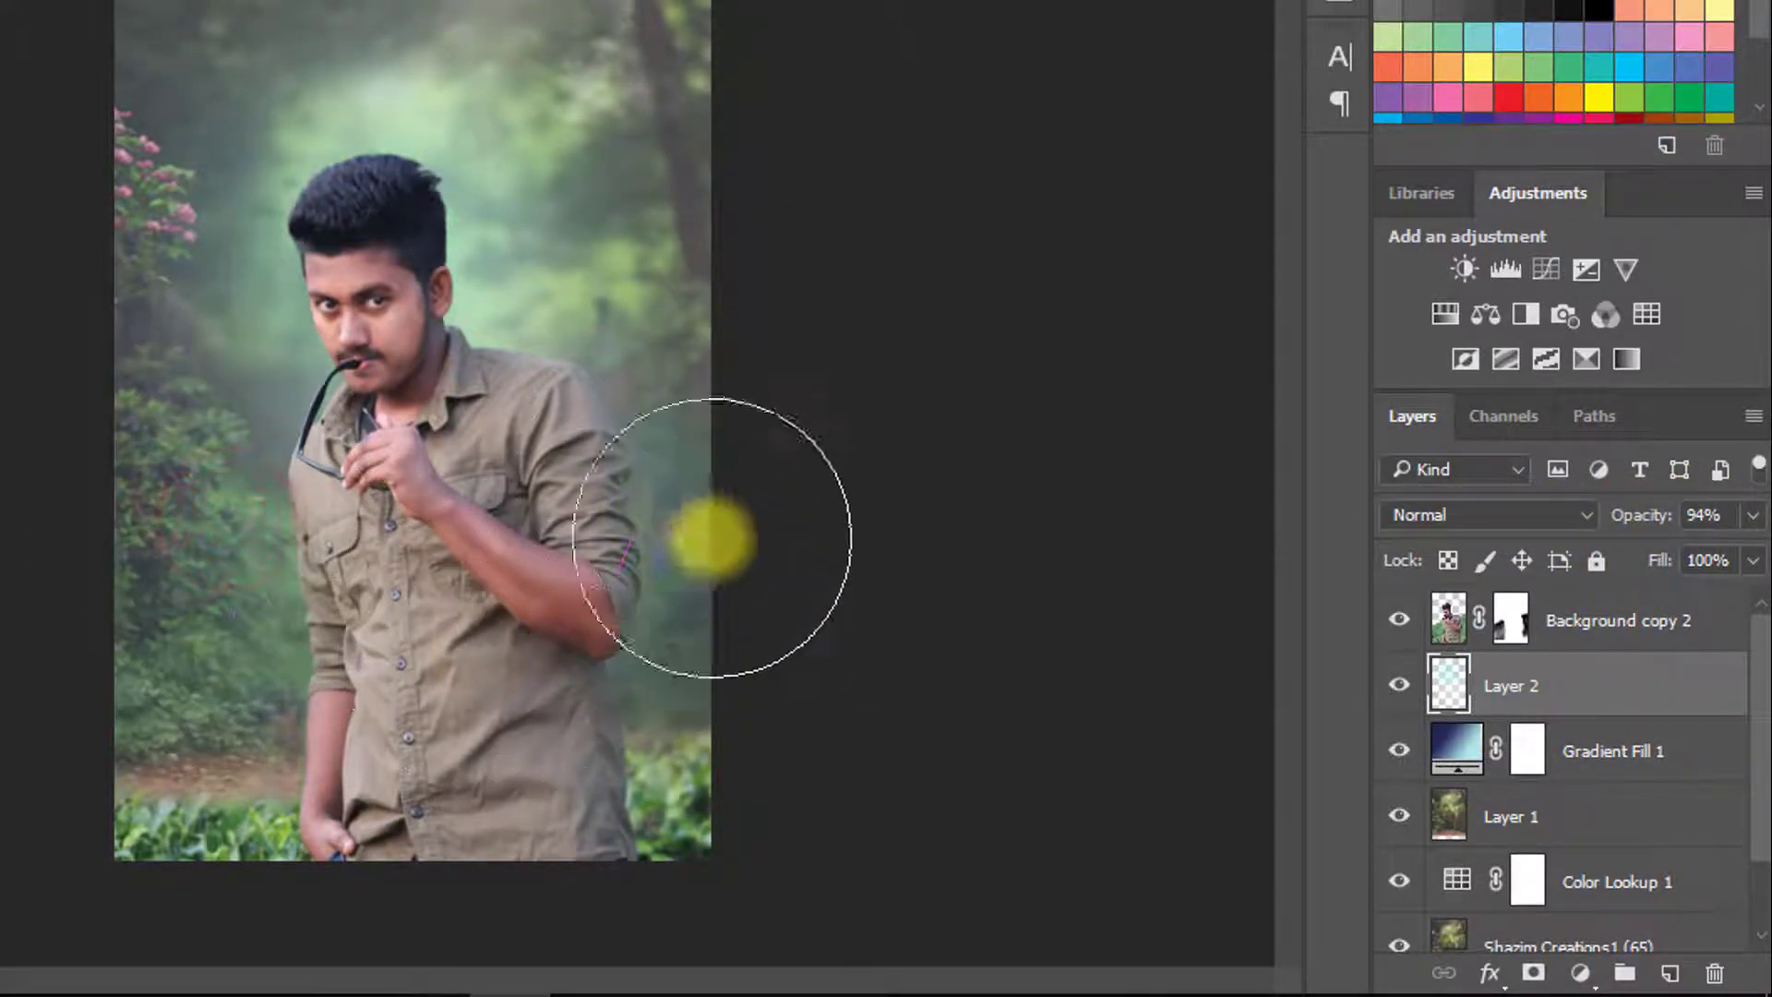
left_click(635, 722)
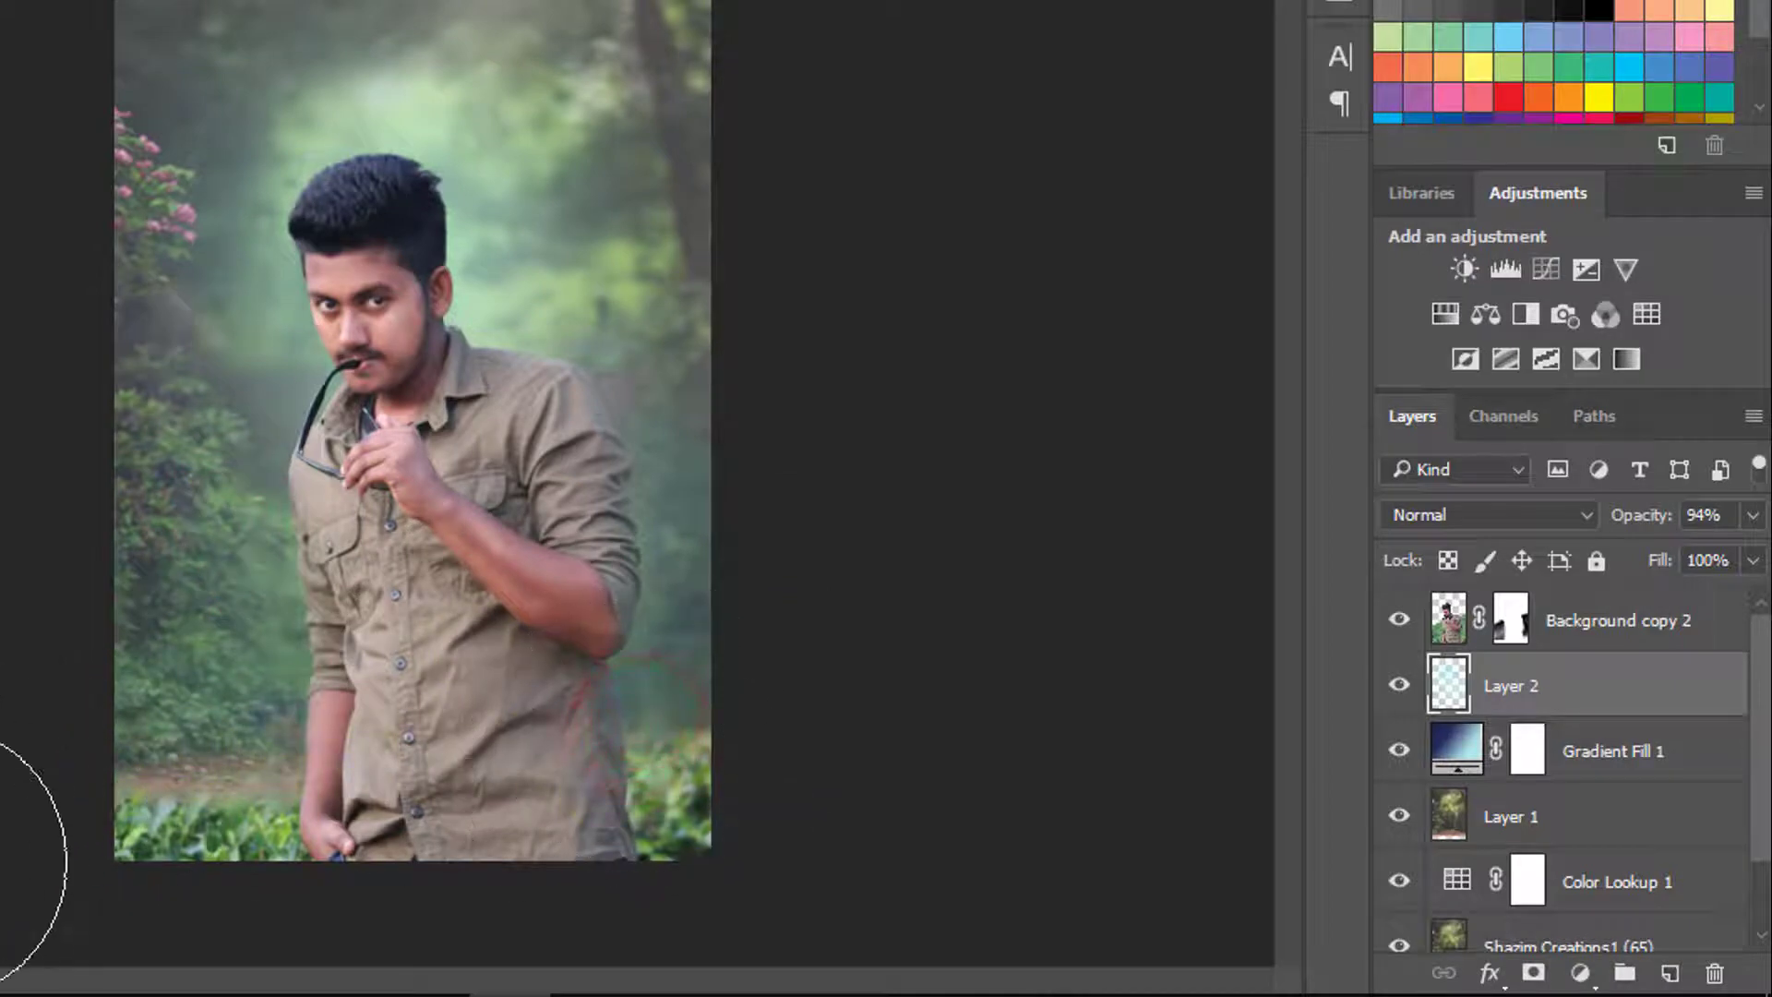
left_click(86, 395)
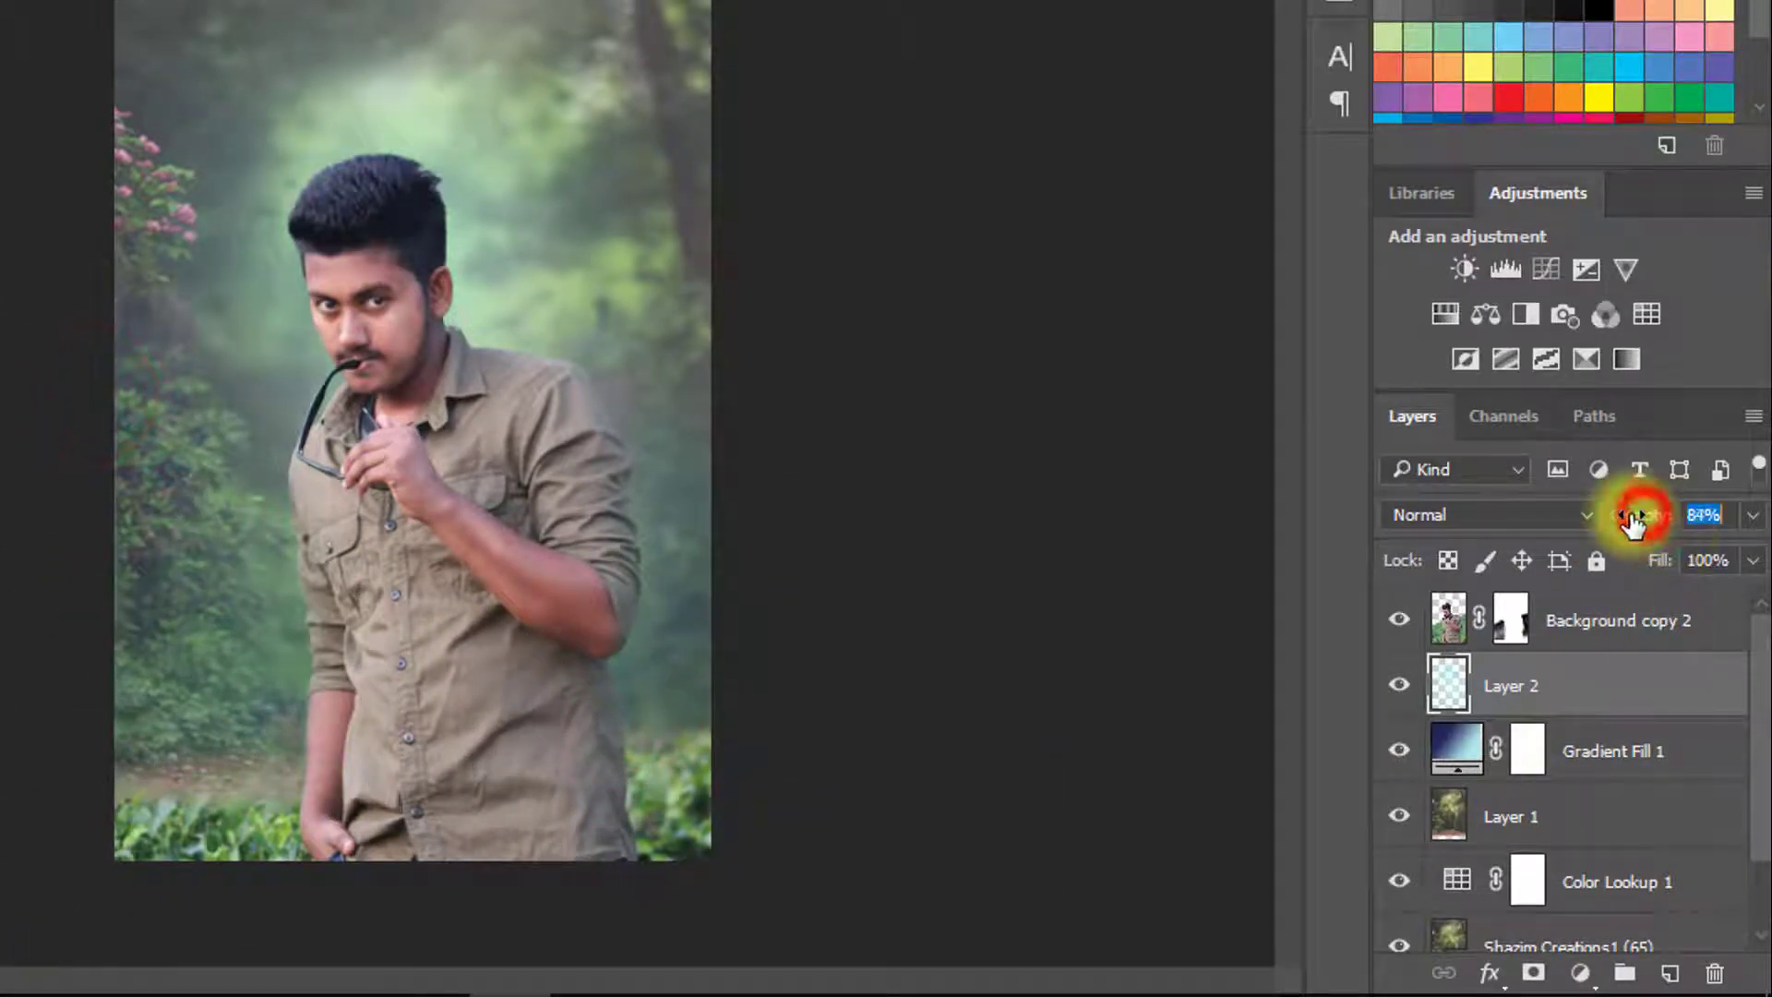
Step: Stamp all visible layers into a new merged layer above Background copy 2
key("ctrl+alt+shift+e")
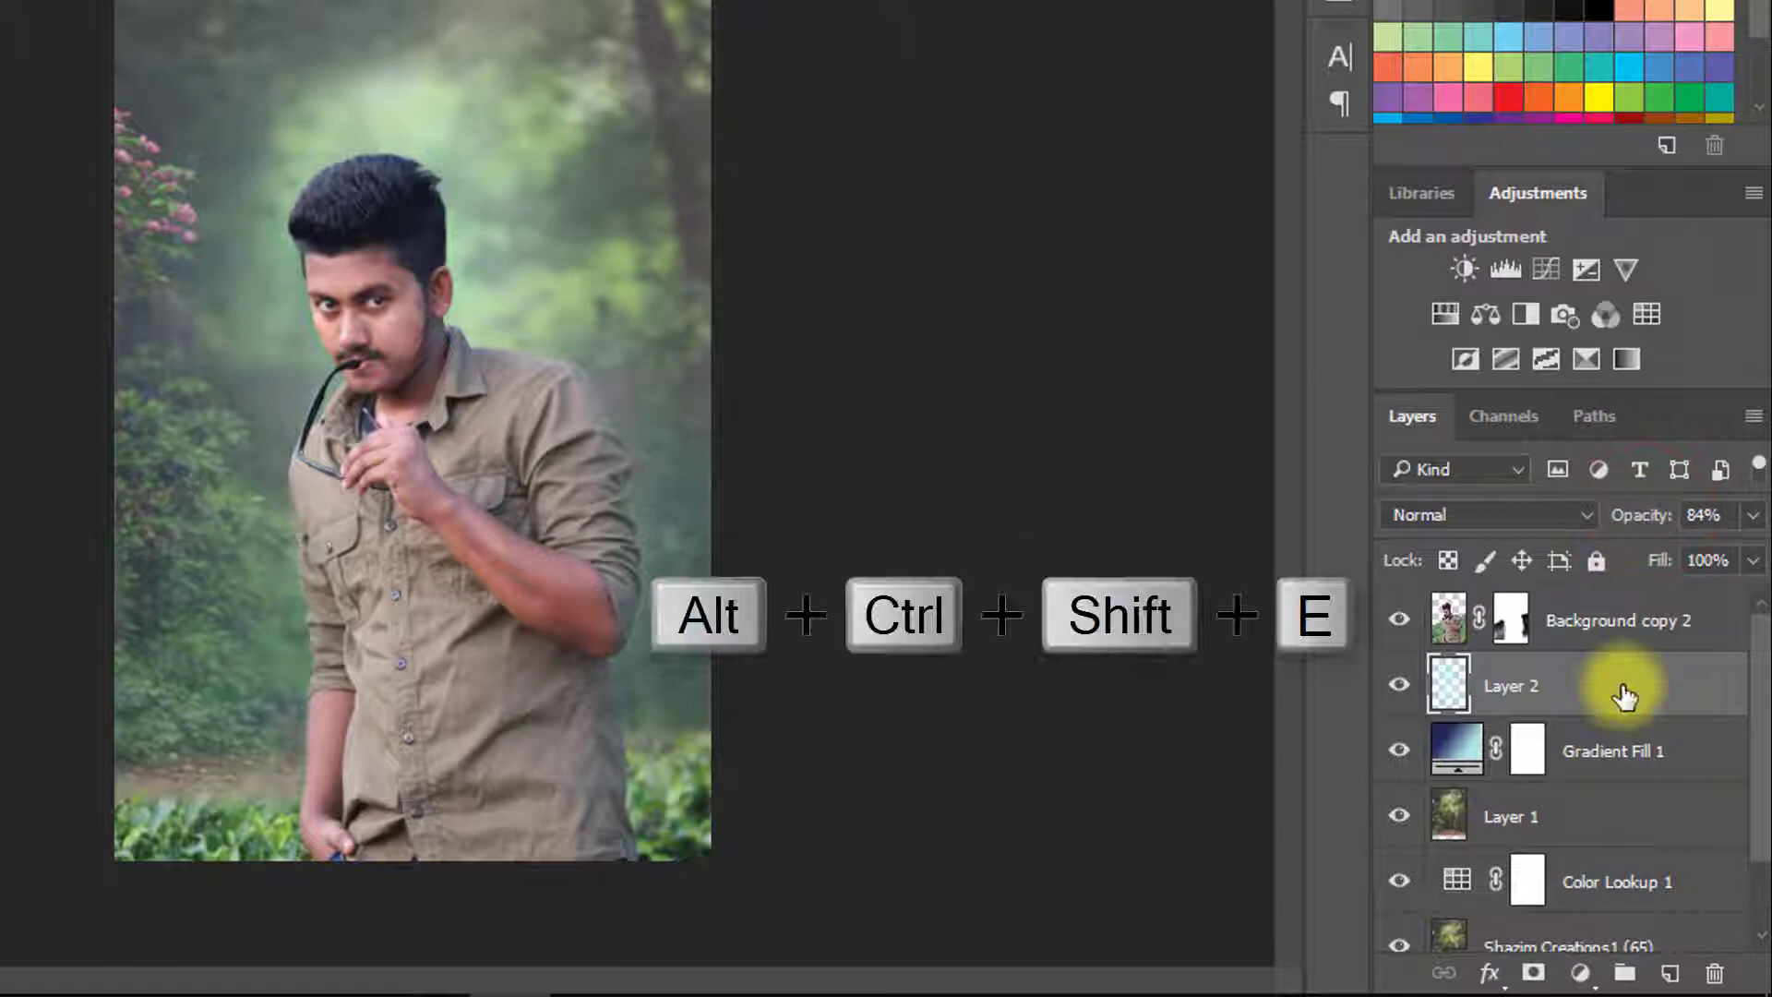
left_click(1617, 624)
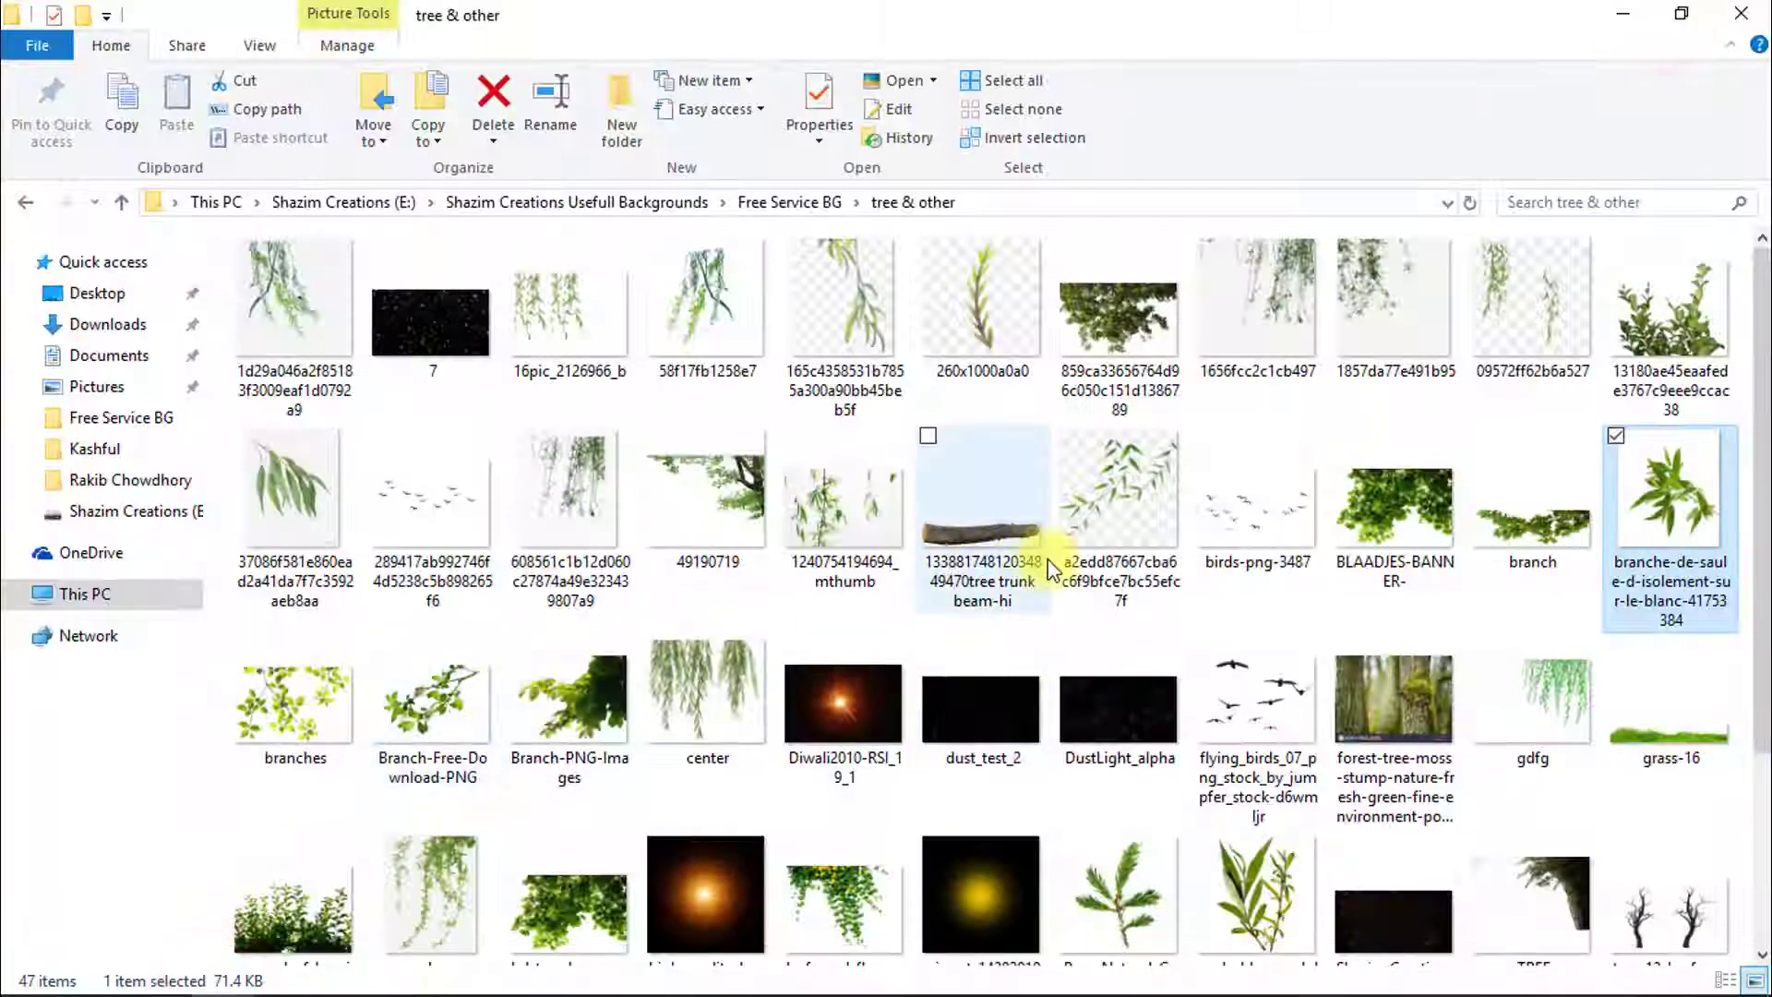
Step: Place the Pure-Natural-Cedarwood-Essential-Oil image from the tree & other folder and fit it in front of the man's lower shirt
scroll(1049, 561, "down", 3)
mouse_move(1111, 632)
left_mouse_down()
mouse_move(932, 963)
mouse_move(801, 957)
mouse_move(809, 860)
mouse_move(1122, 630)
left_mouse_up()
left_click_drag(1039, 714, 872, 826)
left_click_drag(941, 683, 805, 614)
left_click_drag(909, 881, 819, 869)
key("Return")
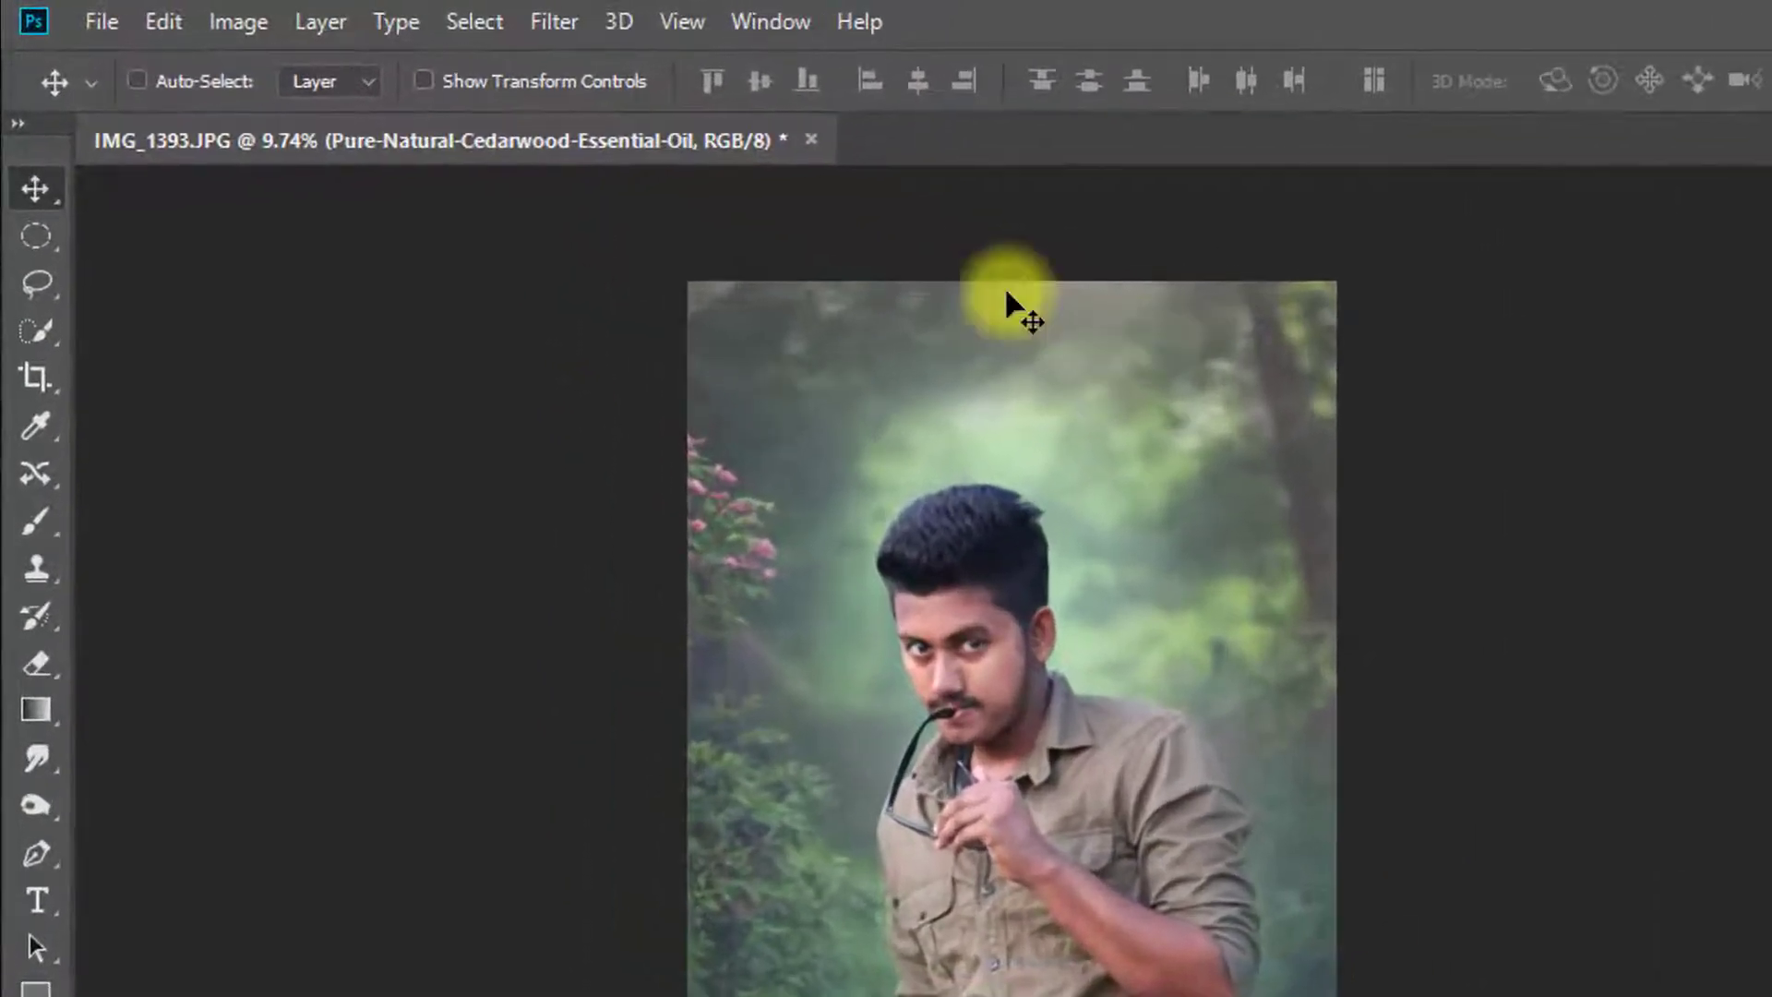
Step: Apply a Gaussian Blur with a radius of about 36 pixels to the placed leaf sprig
left_click(554, 21)
left_click(911, 424)
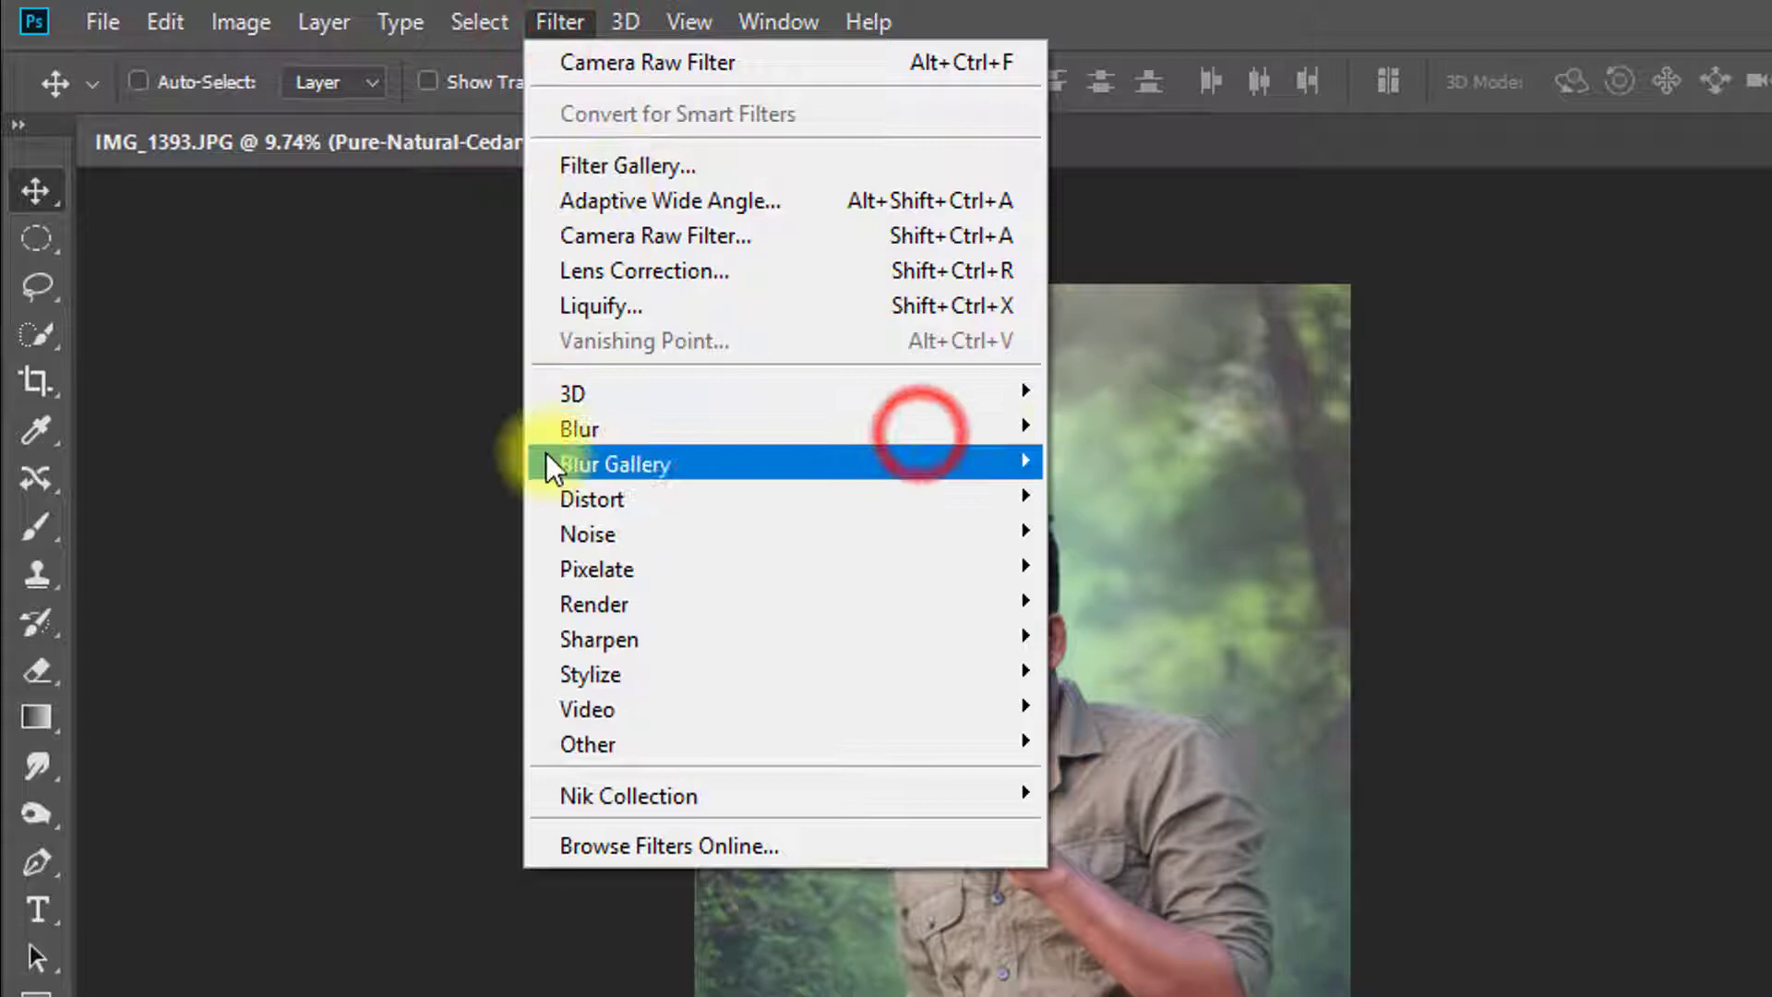
mouse_move(544, 429)
left_click(396, 559)
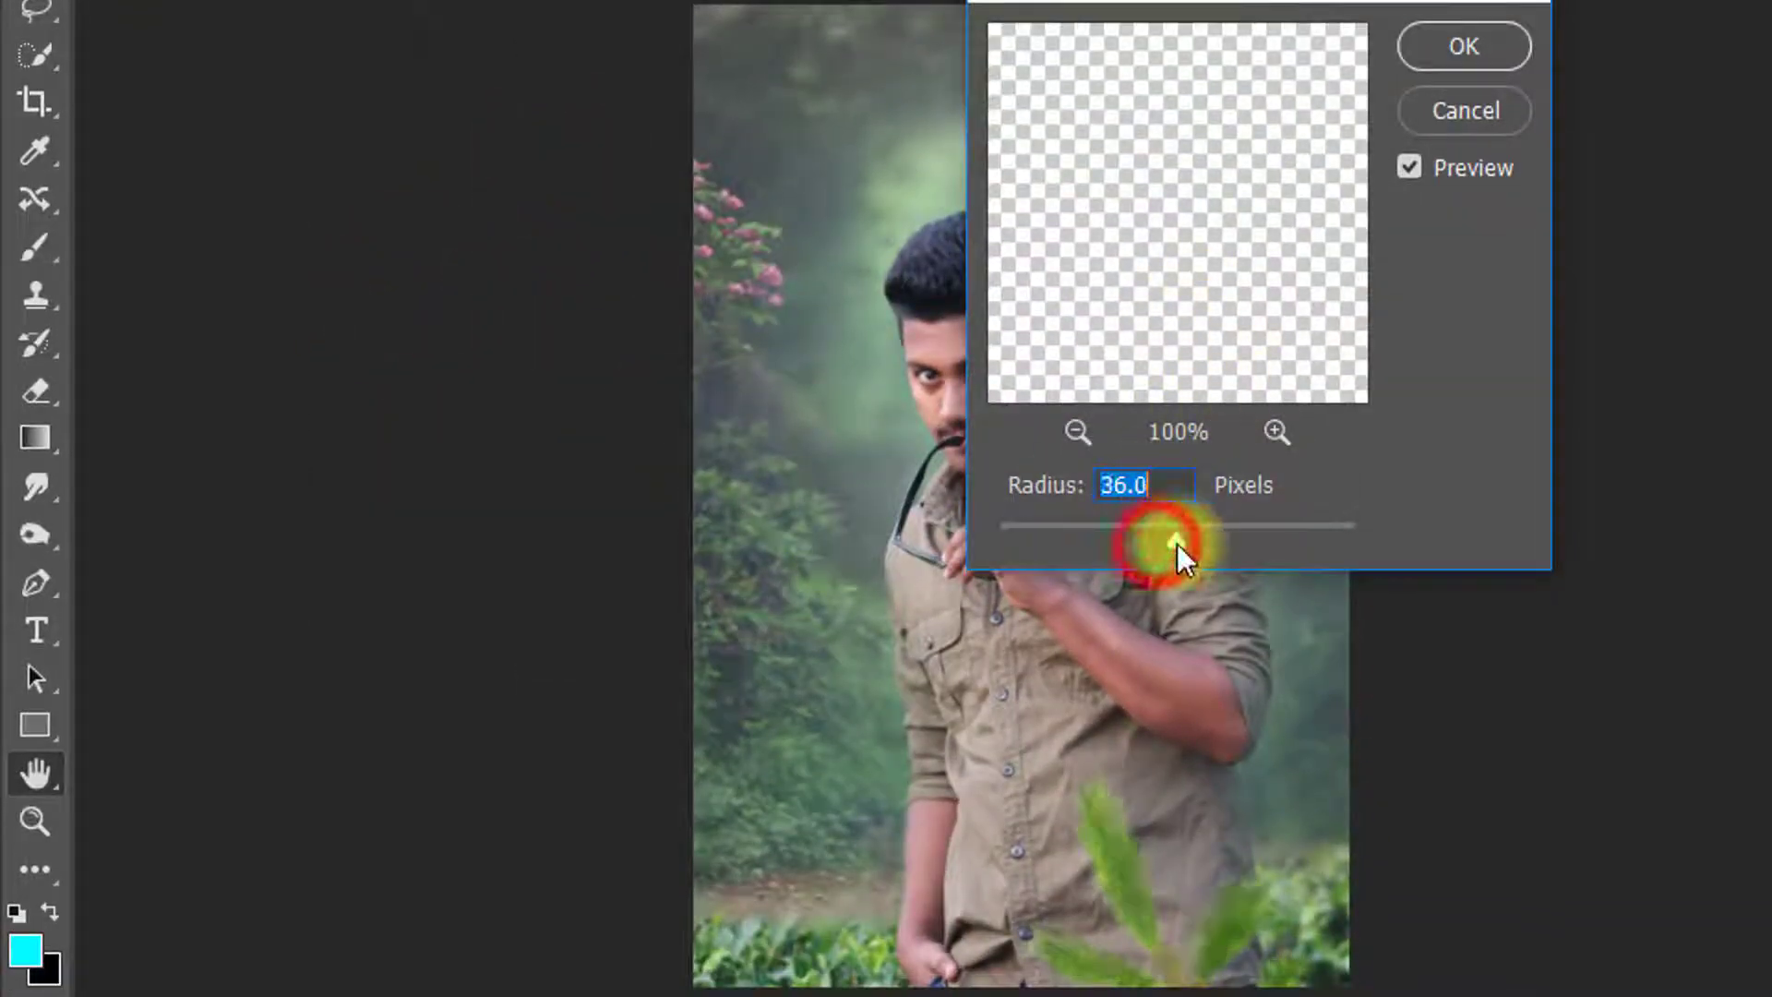
left_click(1433, 57)
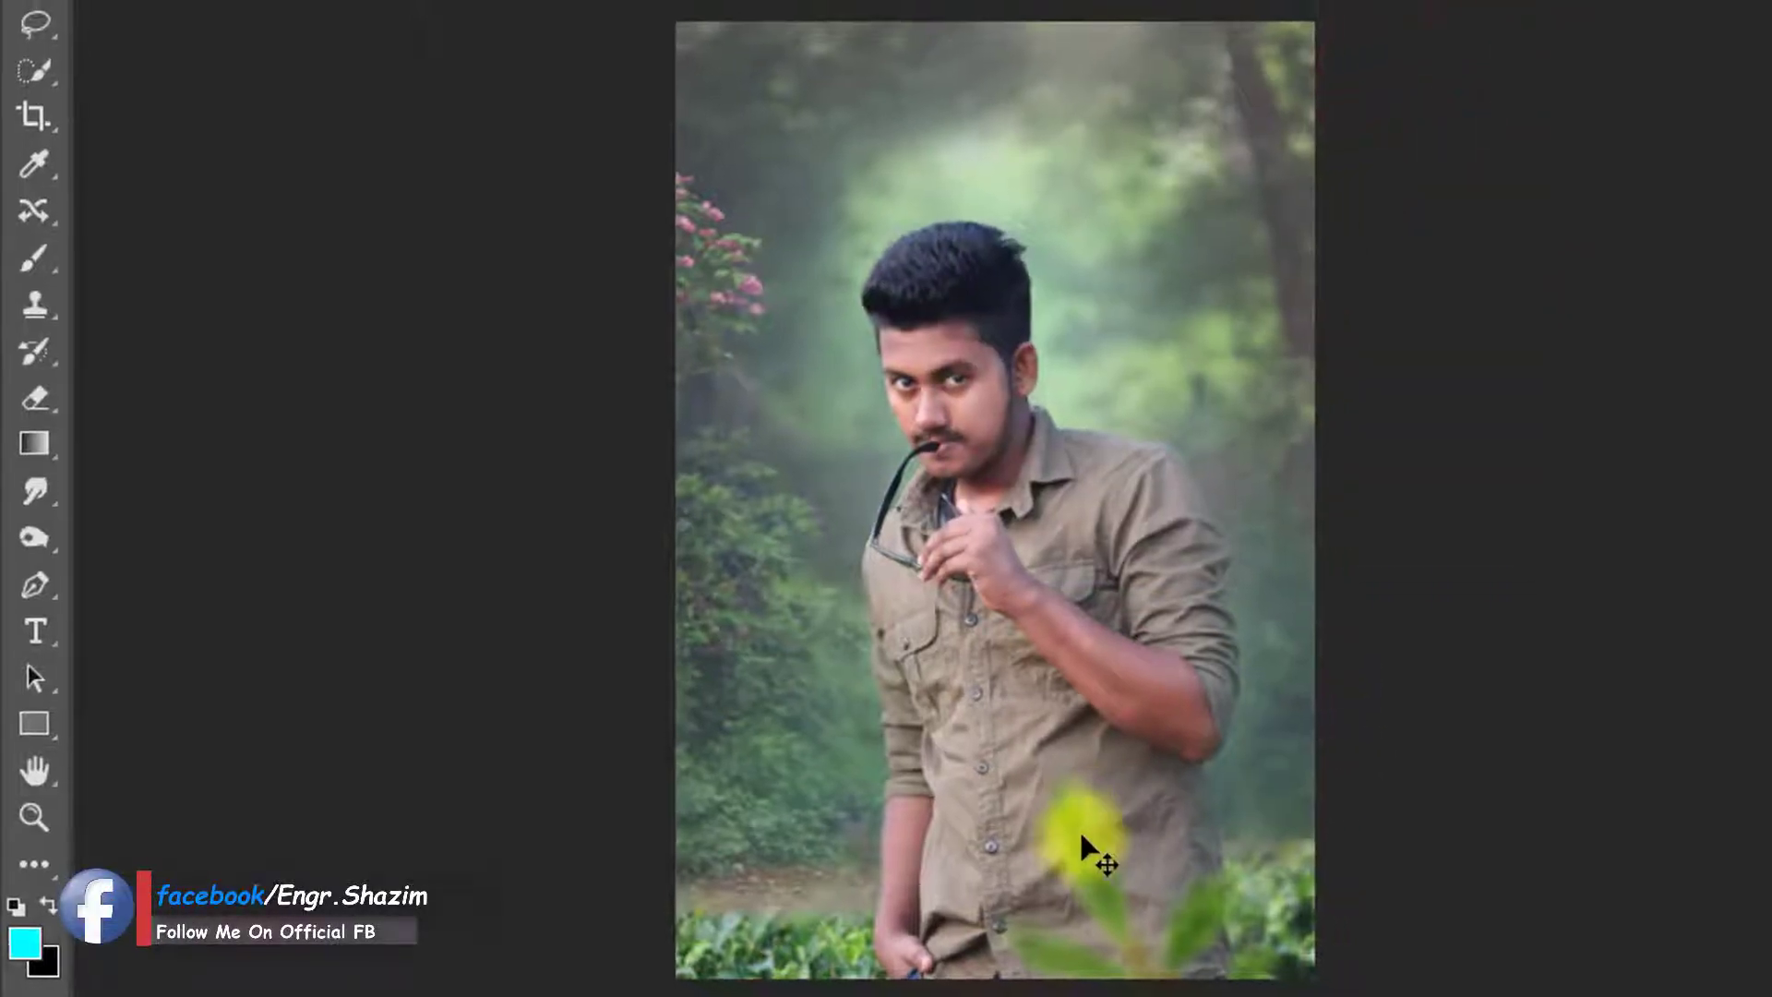
Step: Transform the blurred leaf sprig to about 554% width, 667% height and -51.44° rotation, and move it towards the image's lower-right corner
left_click_drag(1082, 846, 1147, 698)
key("ctrl+t")
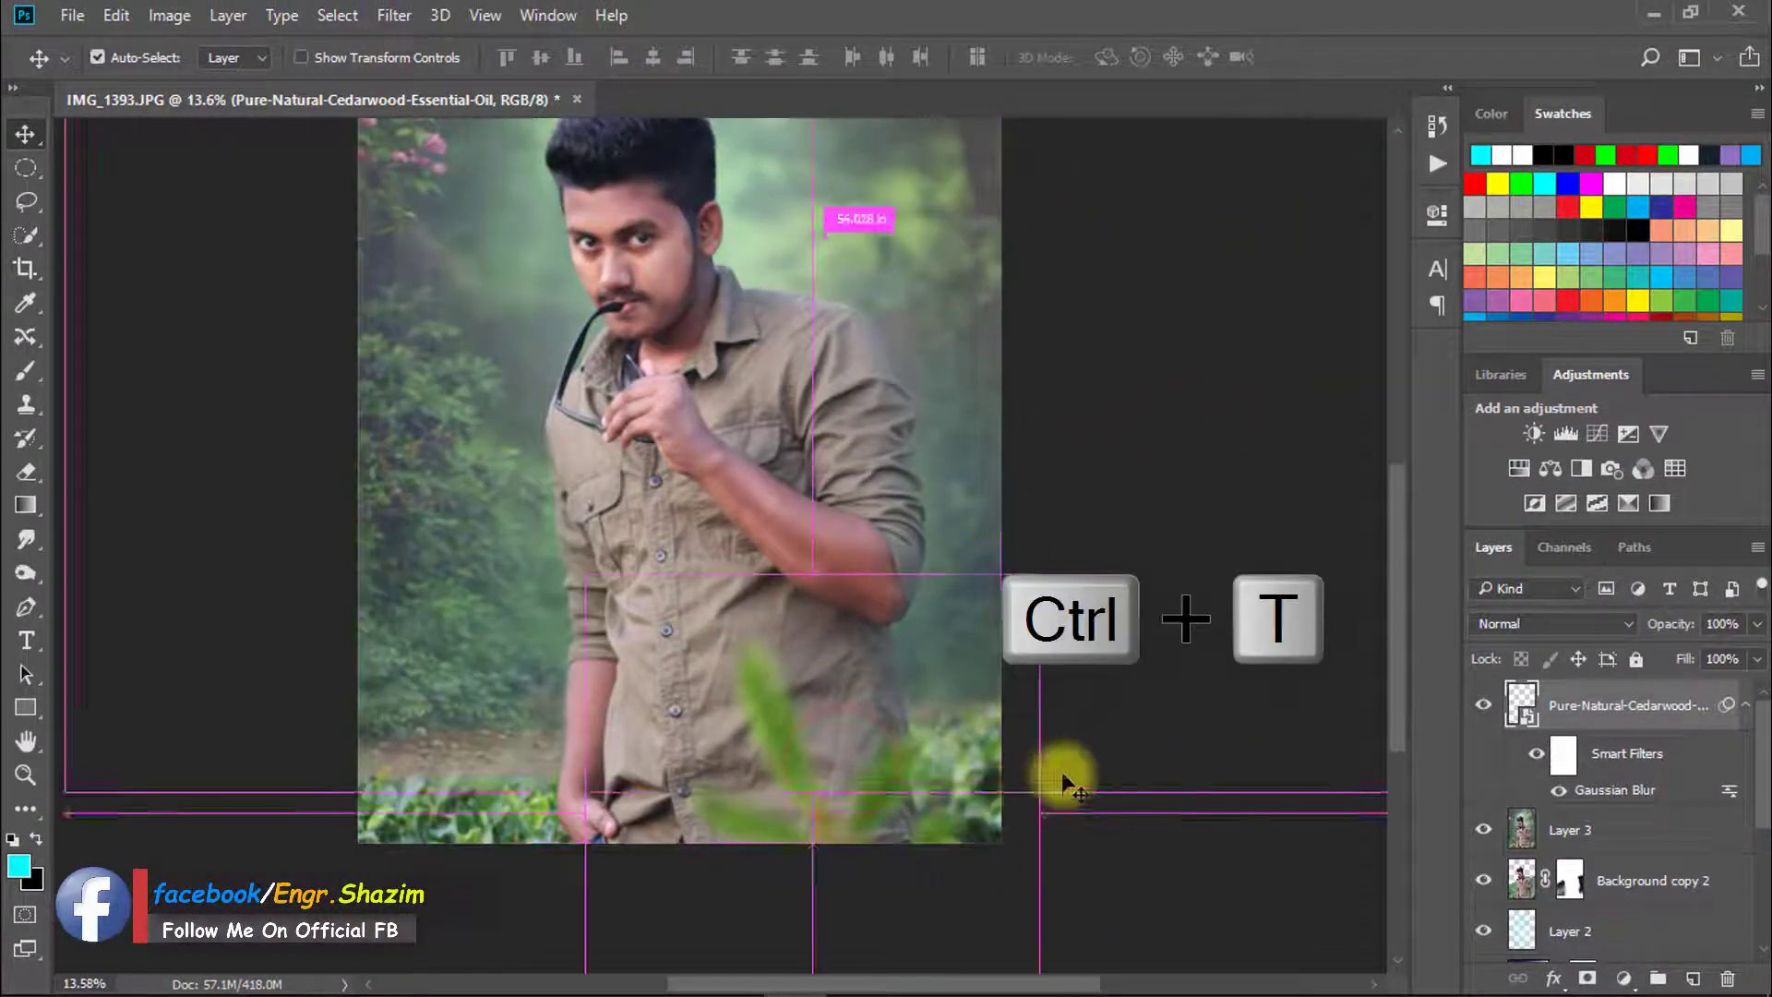
left_click(926, 414)
left_click_drag(950, 412, 988, 466)
left_click_drag(1095, 696, 1118, 602)
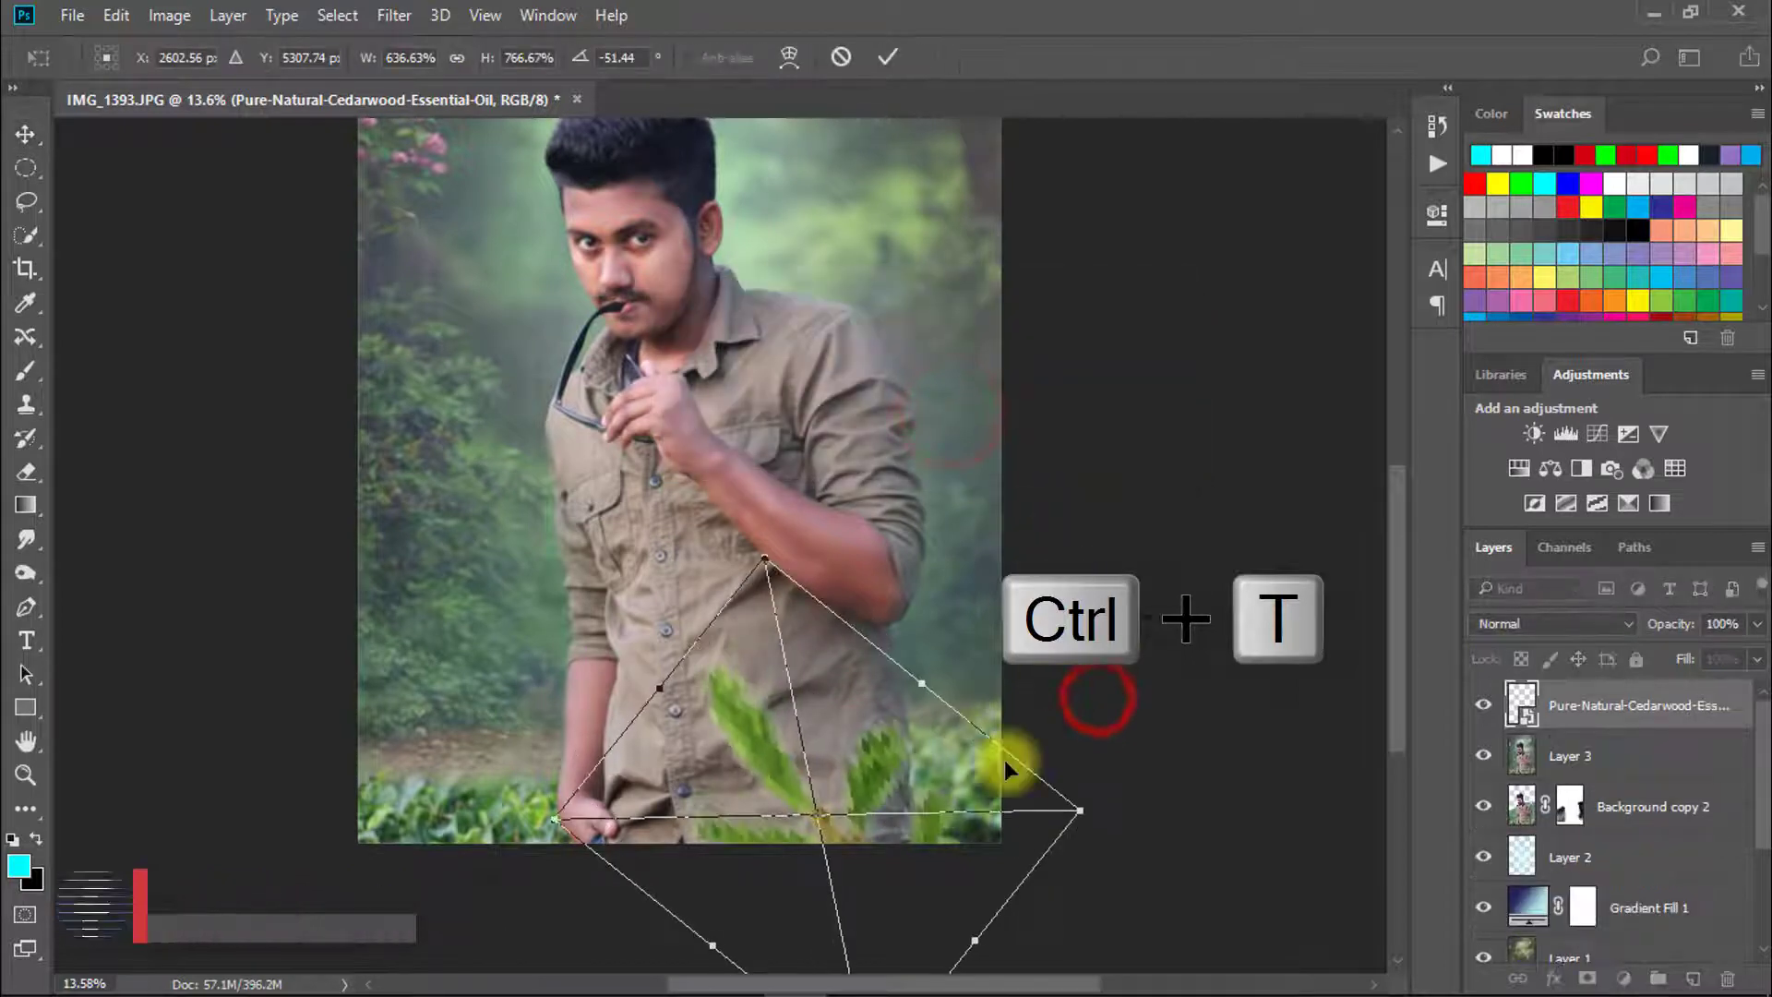
left_click_drag(1009, 799, 1024, 800)
key("Return")
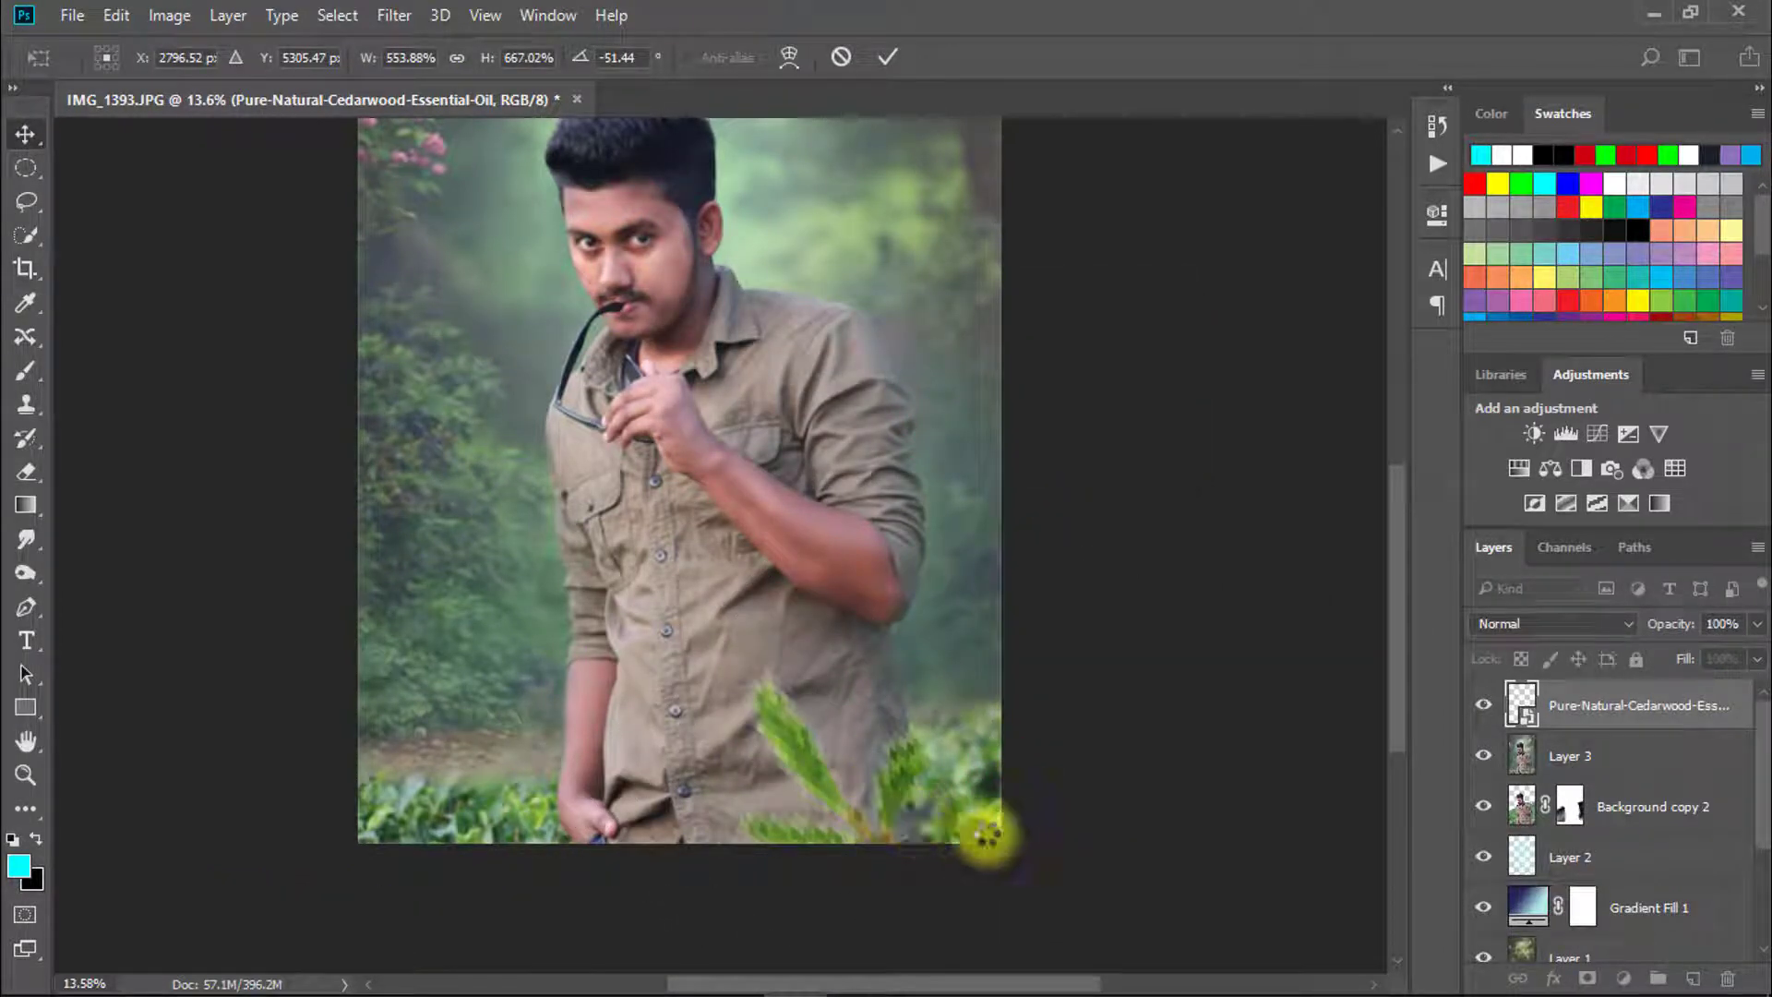
left_click(826, 696)
Step: Place the saule-blanc-gelules-herboristerie image from the tree & other folder and fit it in the picture's lower-right corner beside the first sprig
key("ctrl+0")
left_click(1655, 13)
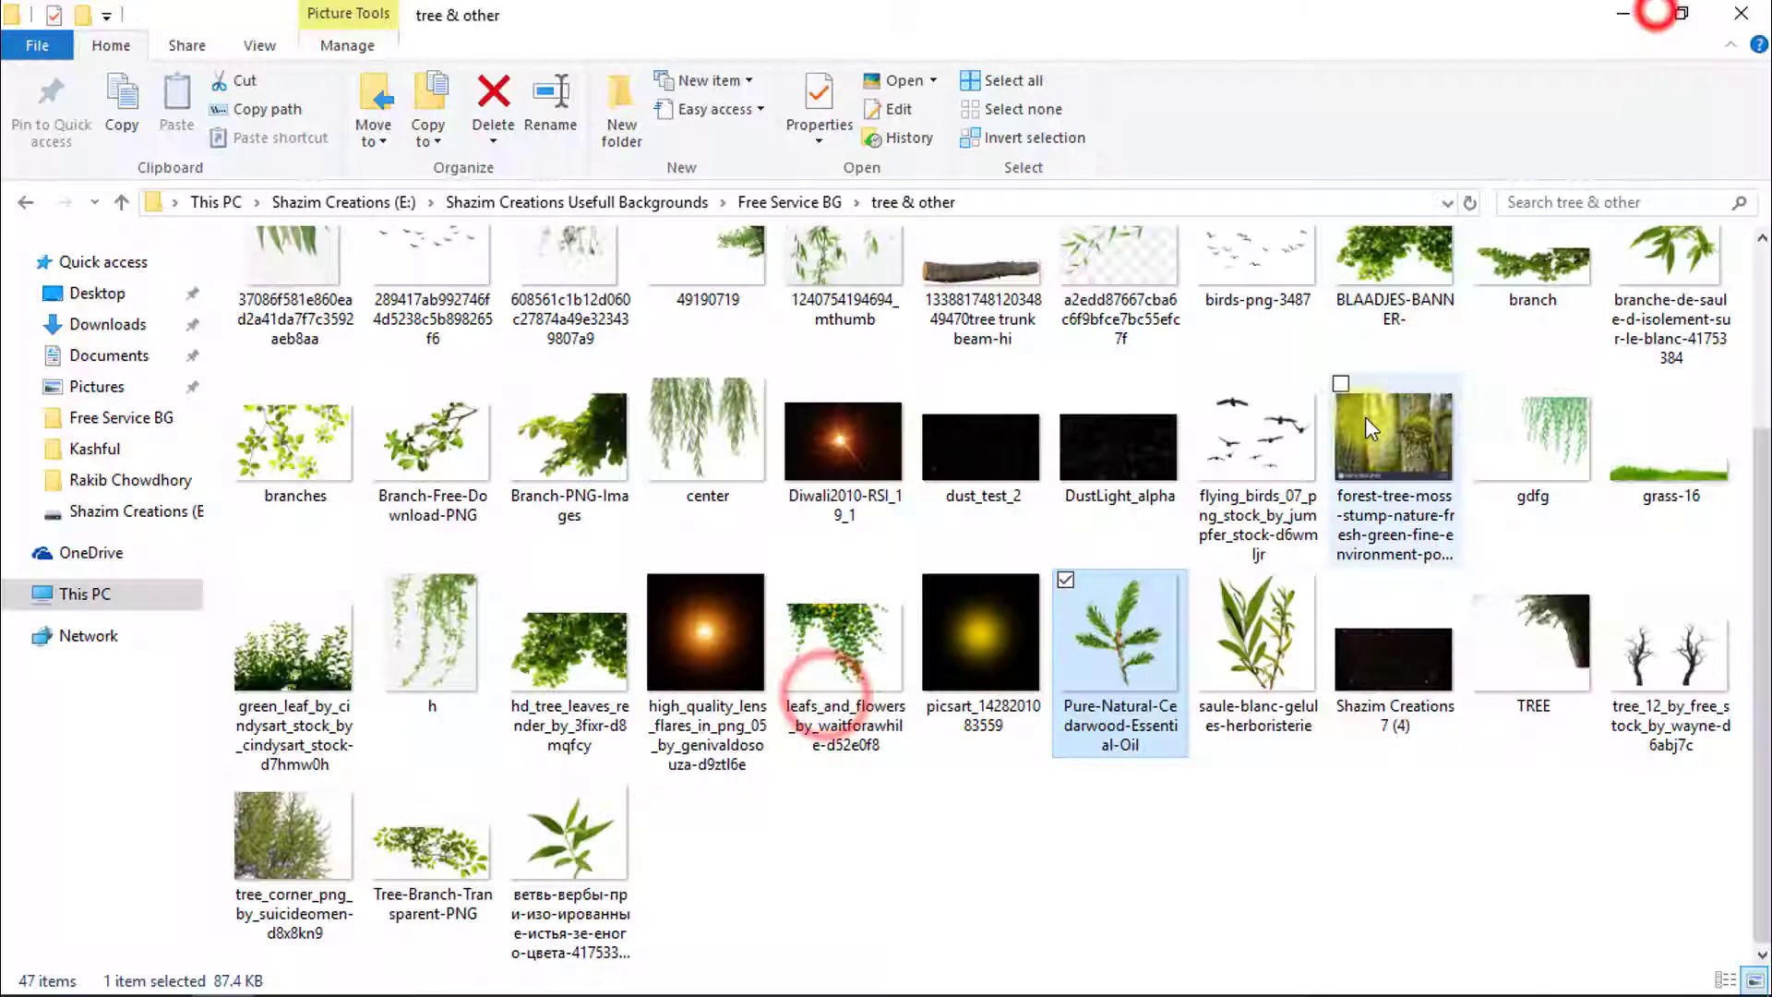
left_click_drag(1225, 678, 1243, 991)
left_click_drag(1232, 928, 878, 731)
left_click_drag(938, 883, 948, 826)
left_click_drag(851, 858, 998, 894)
key("Return")
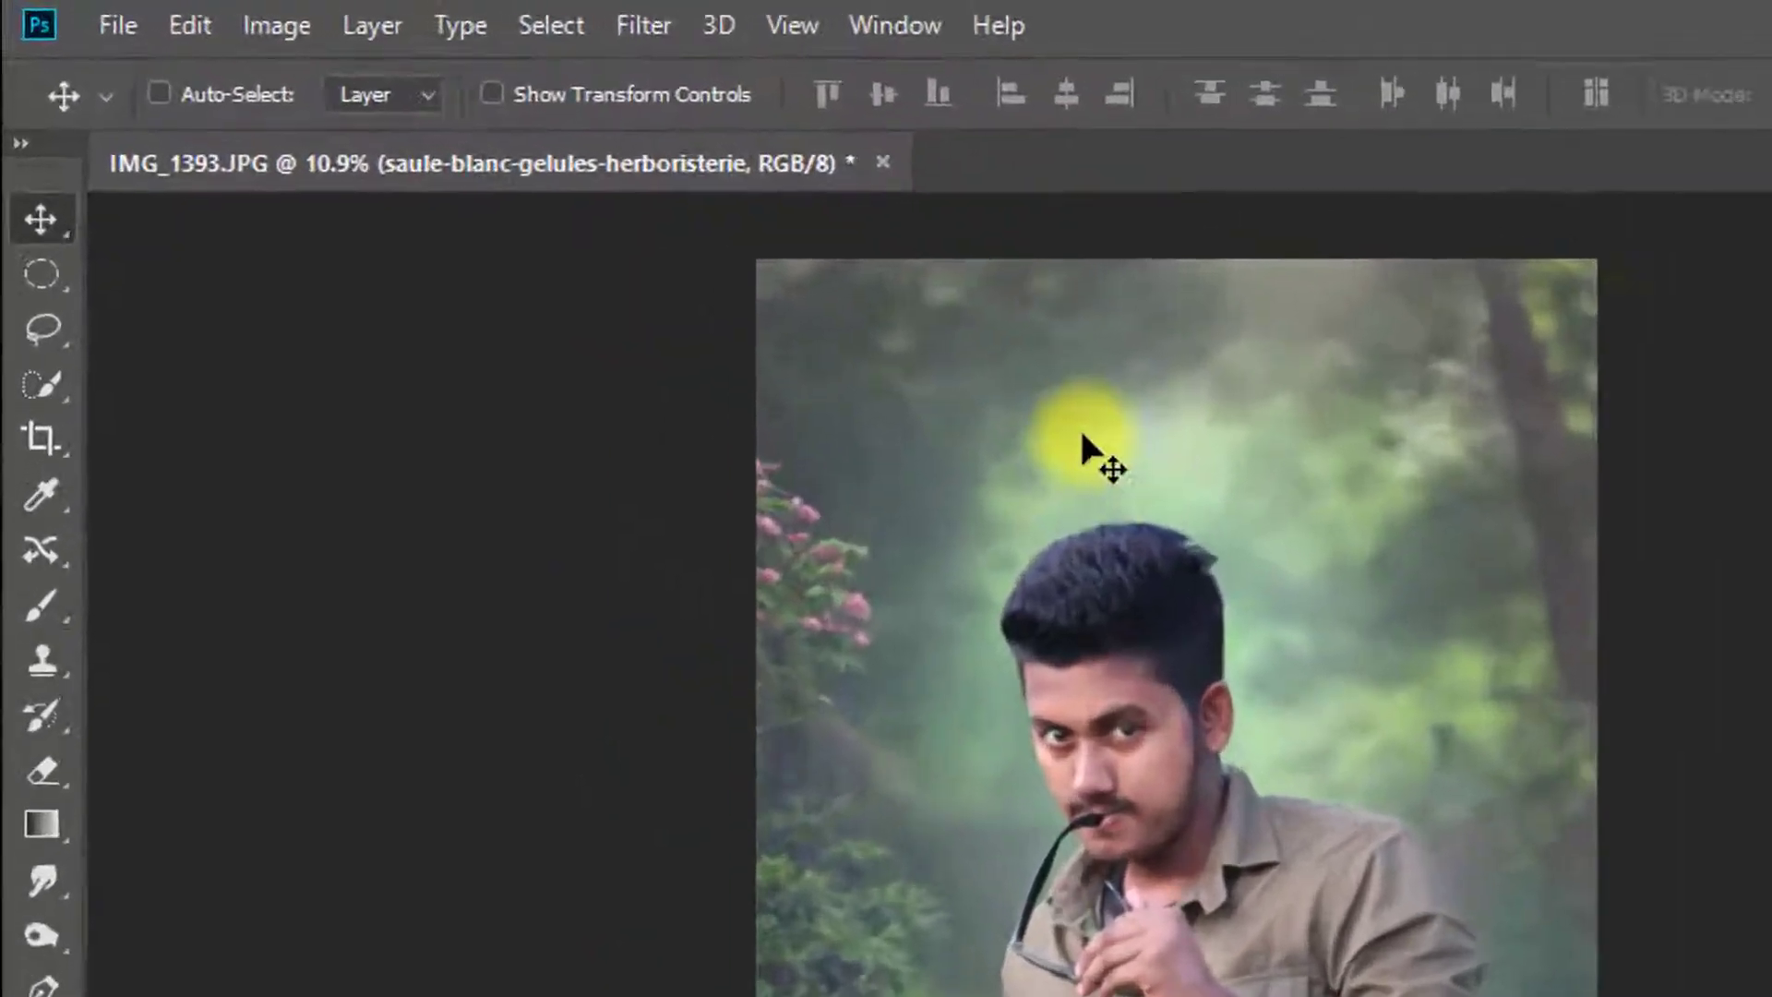
Step: Apply a Gaussian Blur with a radius of 36 pixels to the newly placed willow leaves
left_click(388, 16)
mouse_move(1133, 527)
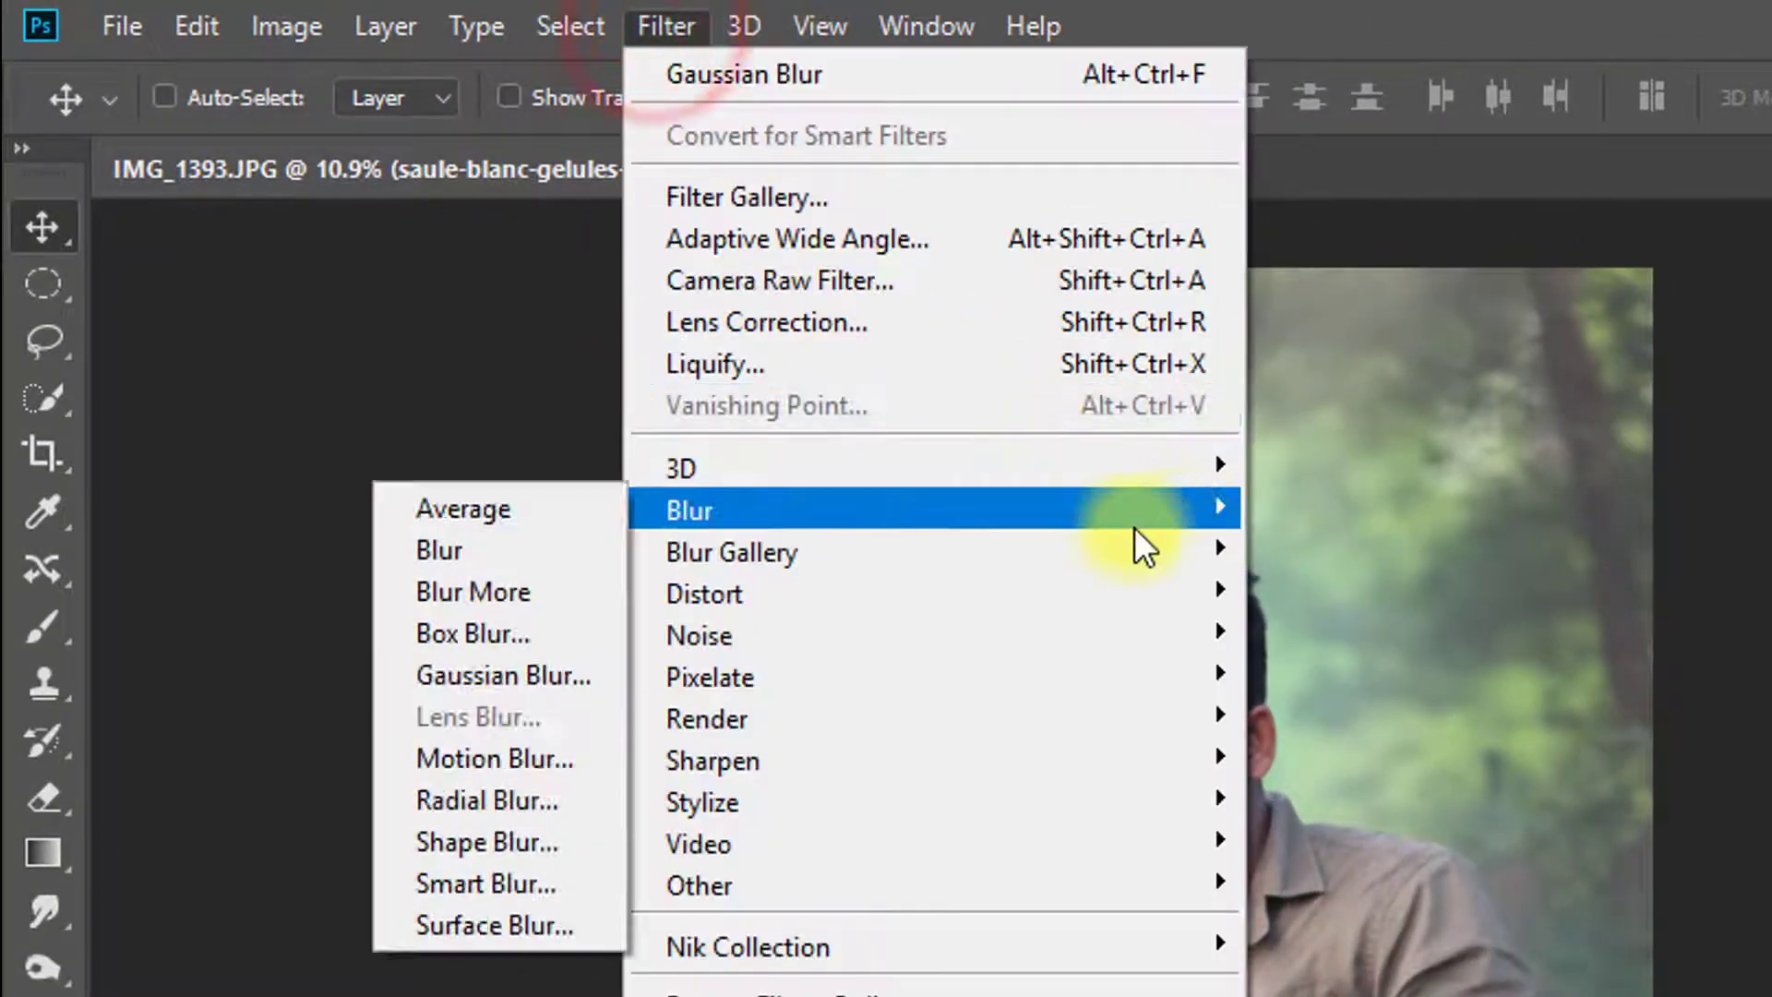
left_click(655, 508)
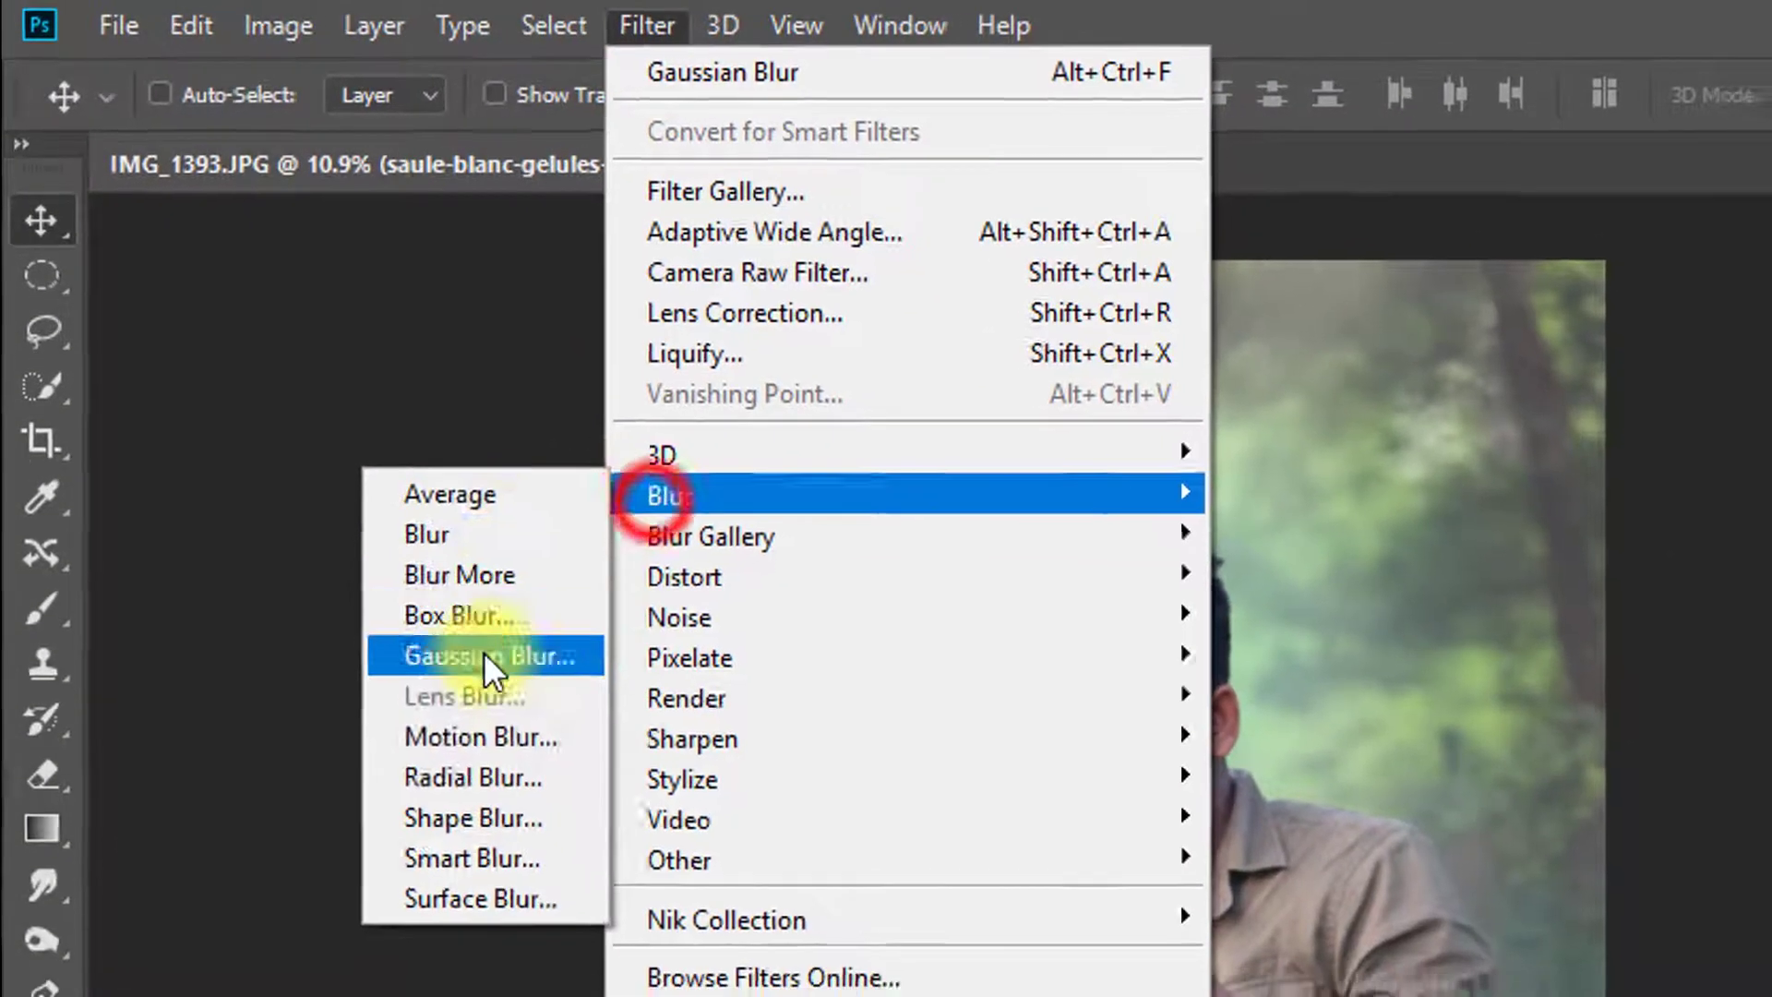
left_click(507, 674)
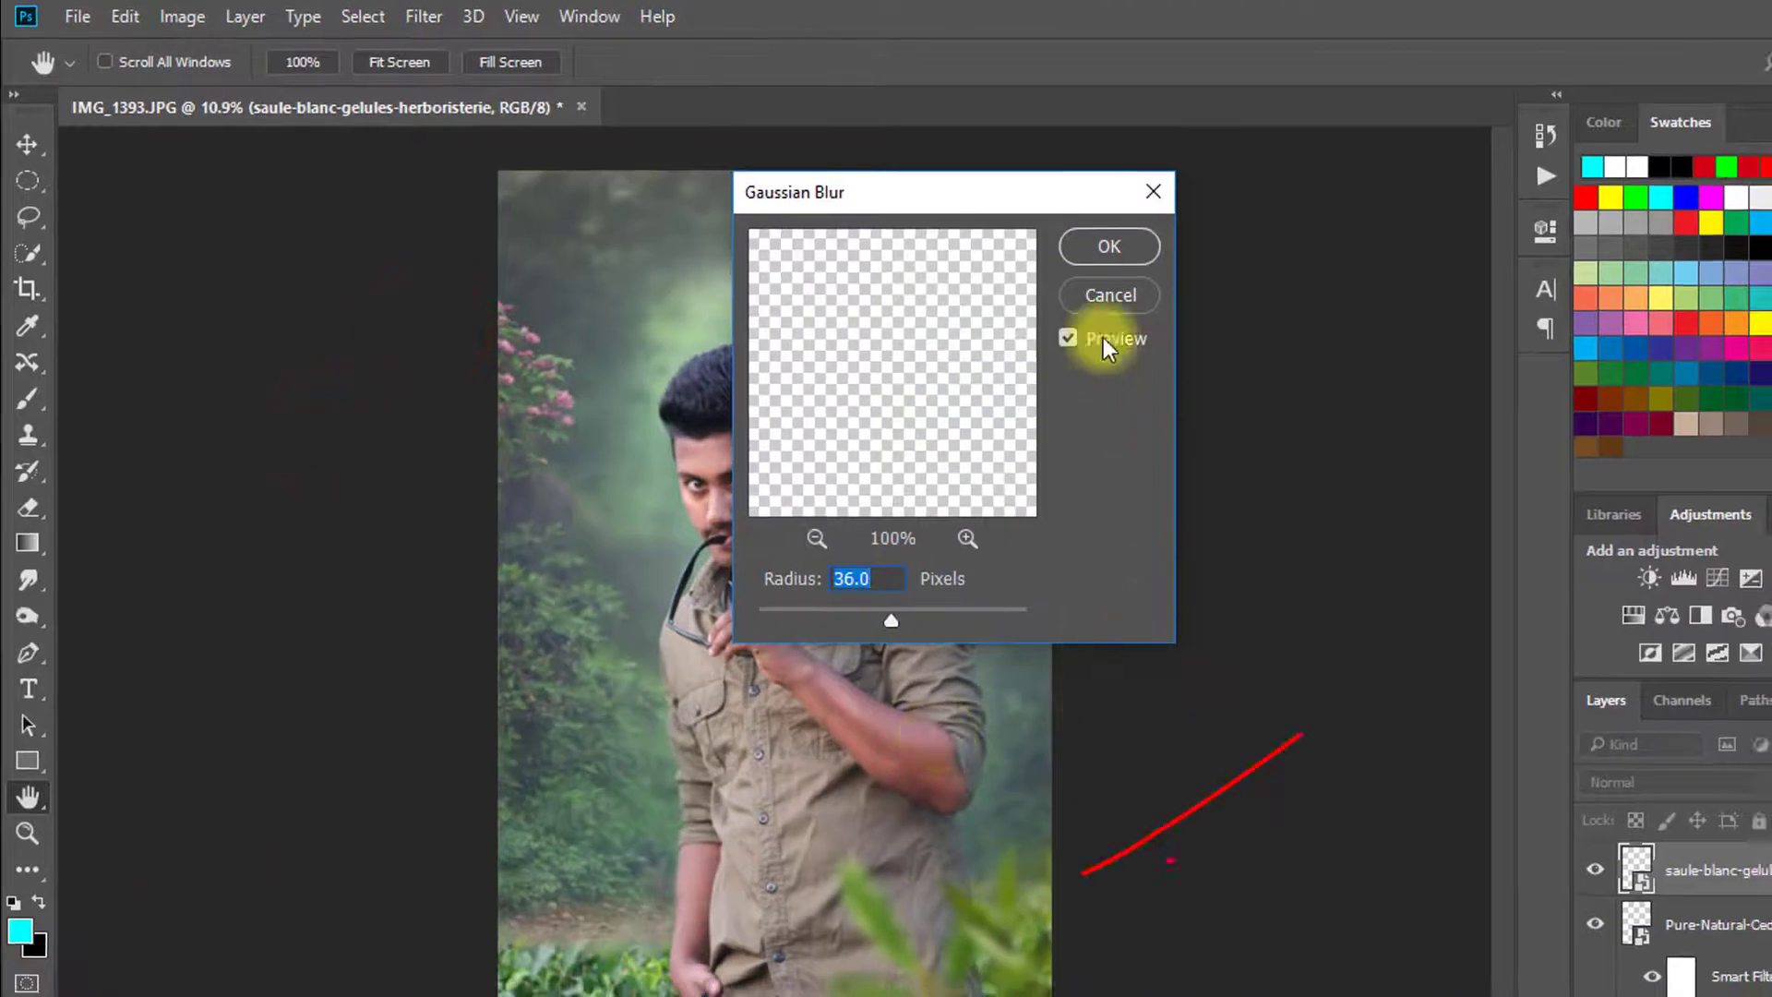
left_click(1106, 247)
Step: Stamp all visible layers into a new merged layer above the leaf layers
scroll(1052, 876, "up", 1)
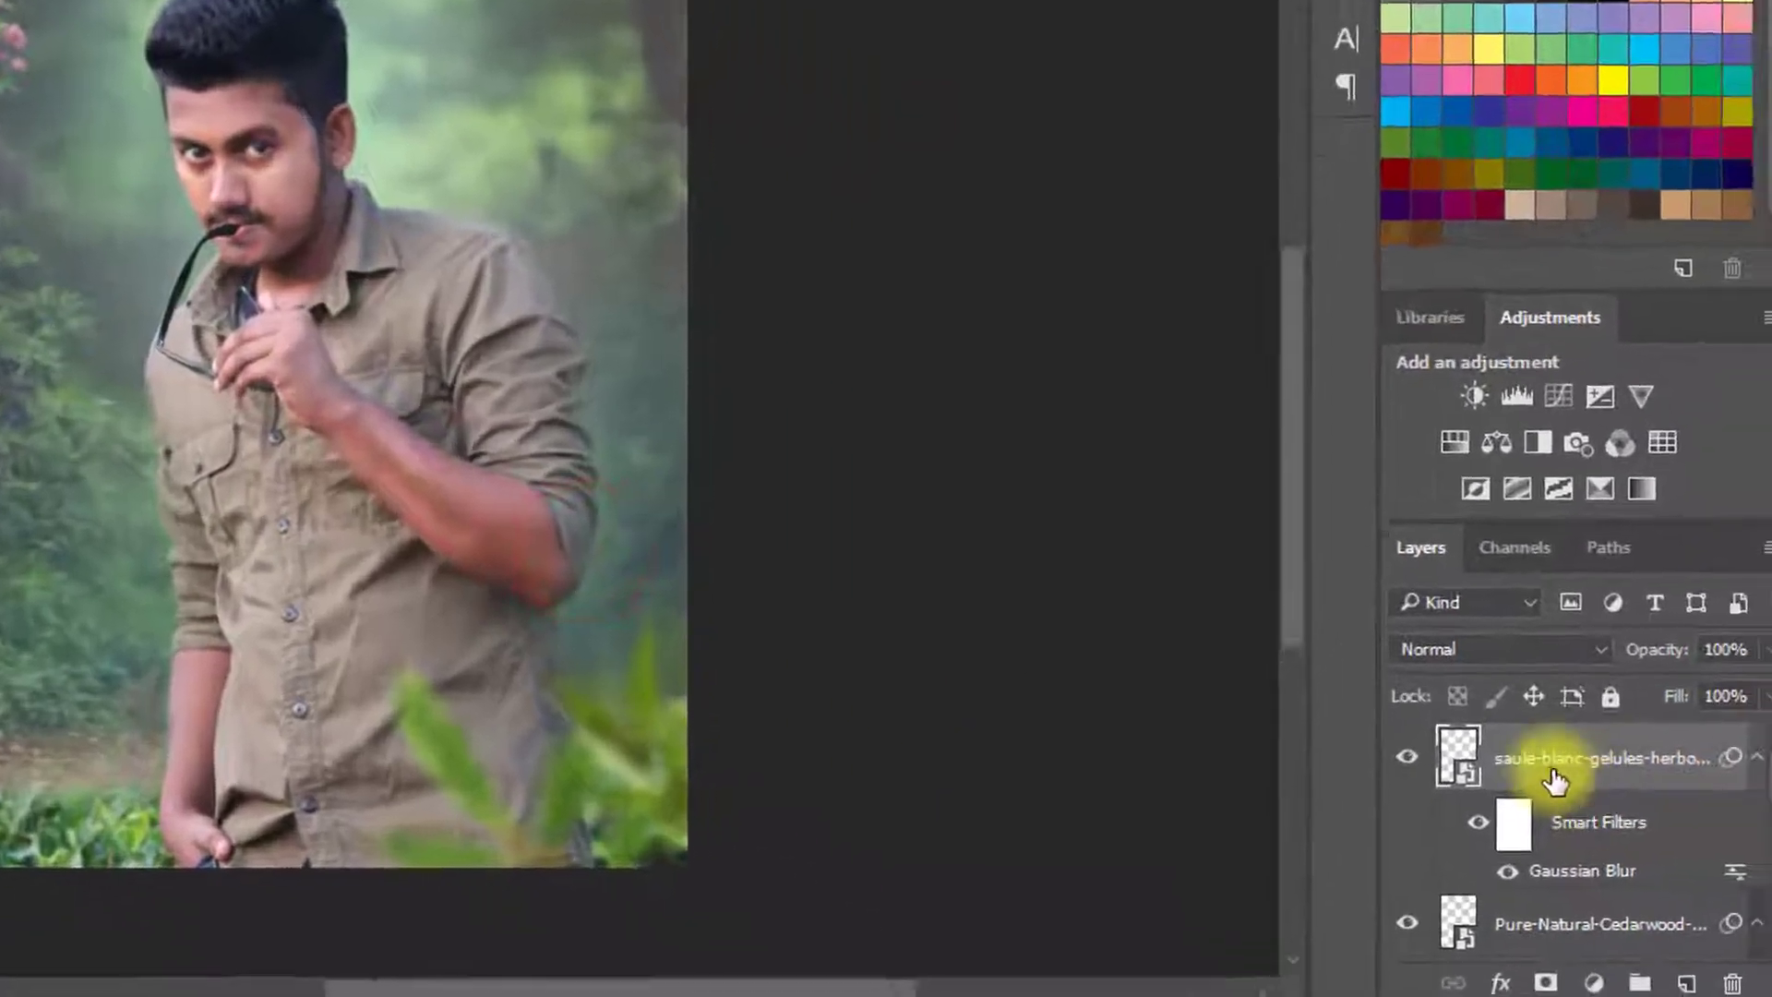
key("ctrl+alt+shift+e")
left_click(1025, 552)
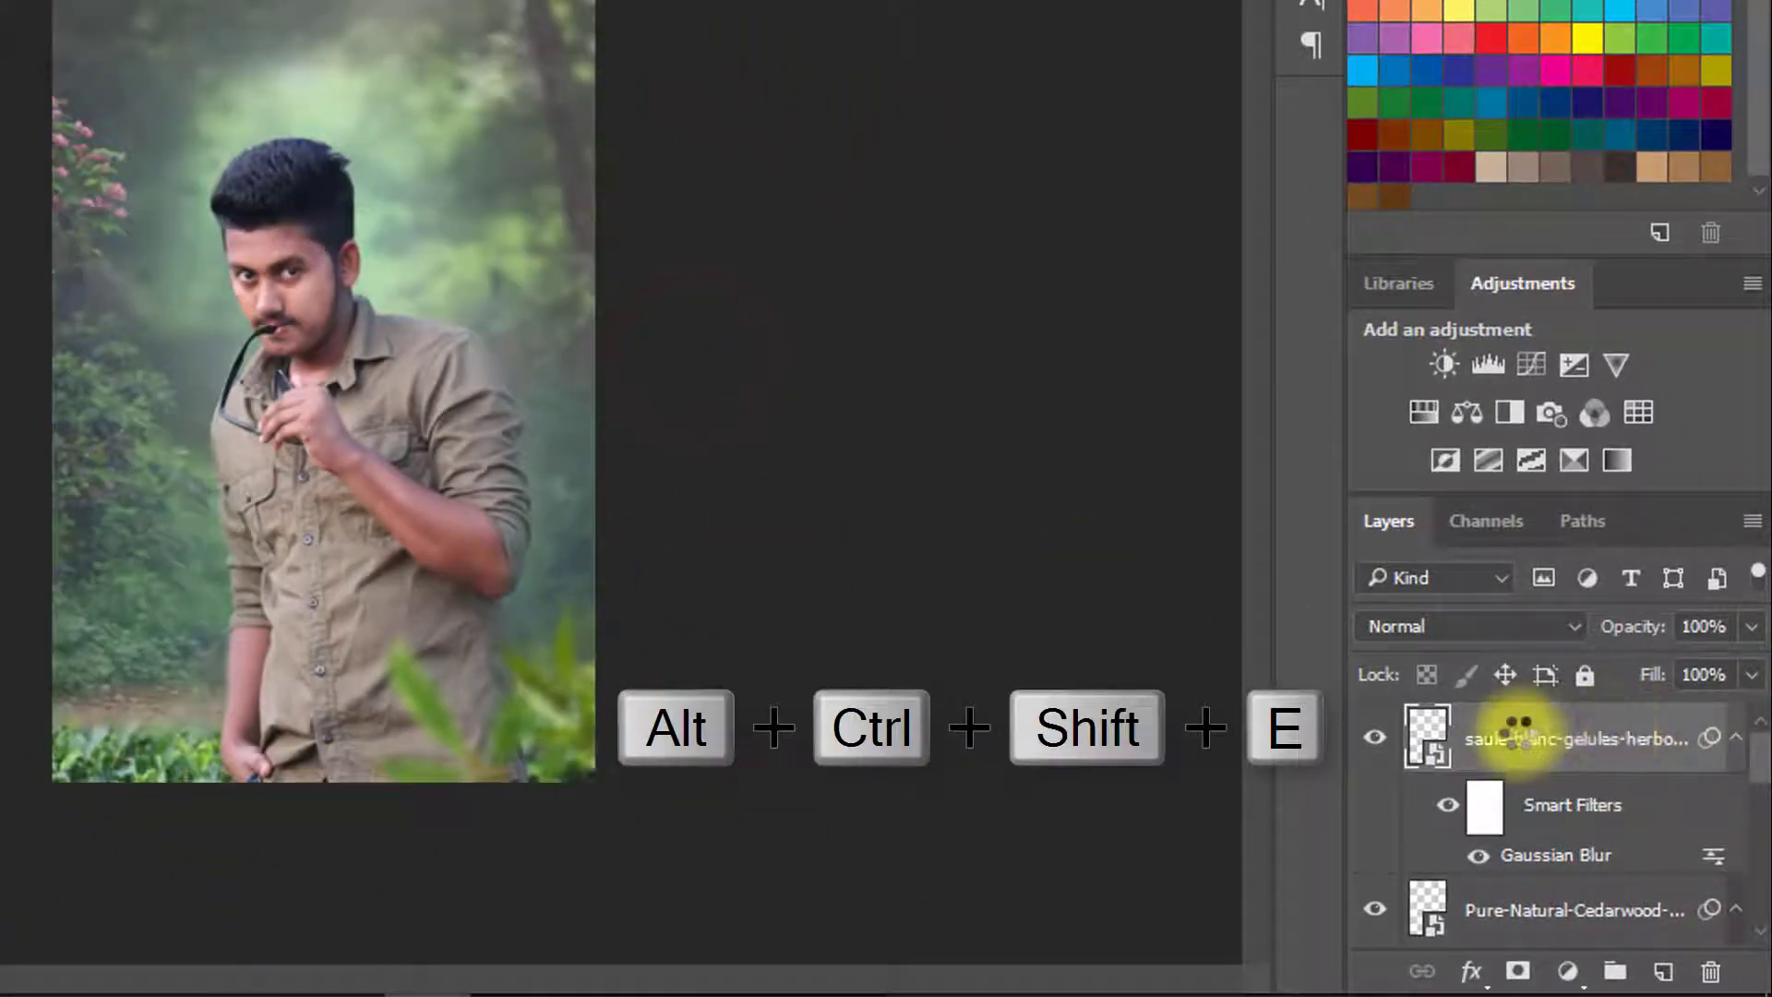
left_click(1654, 639)
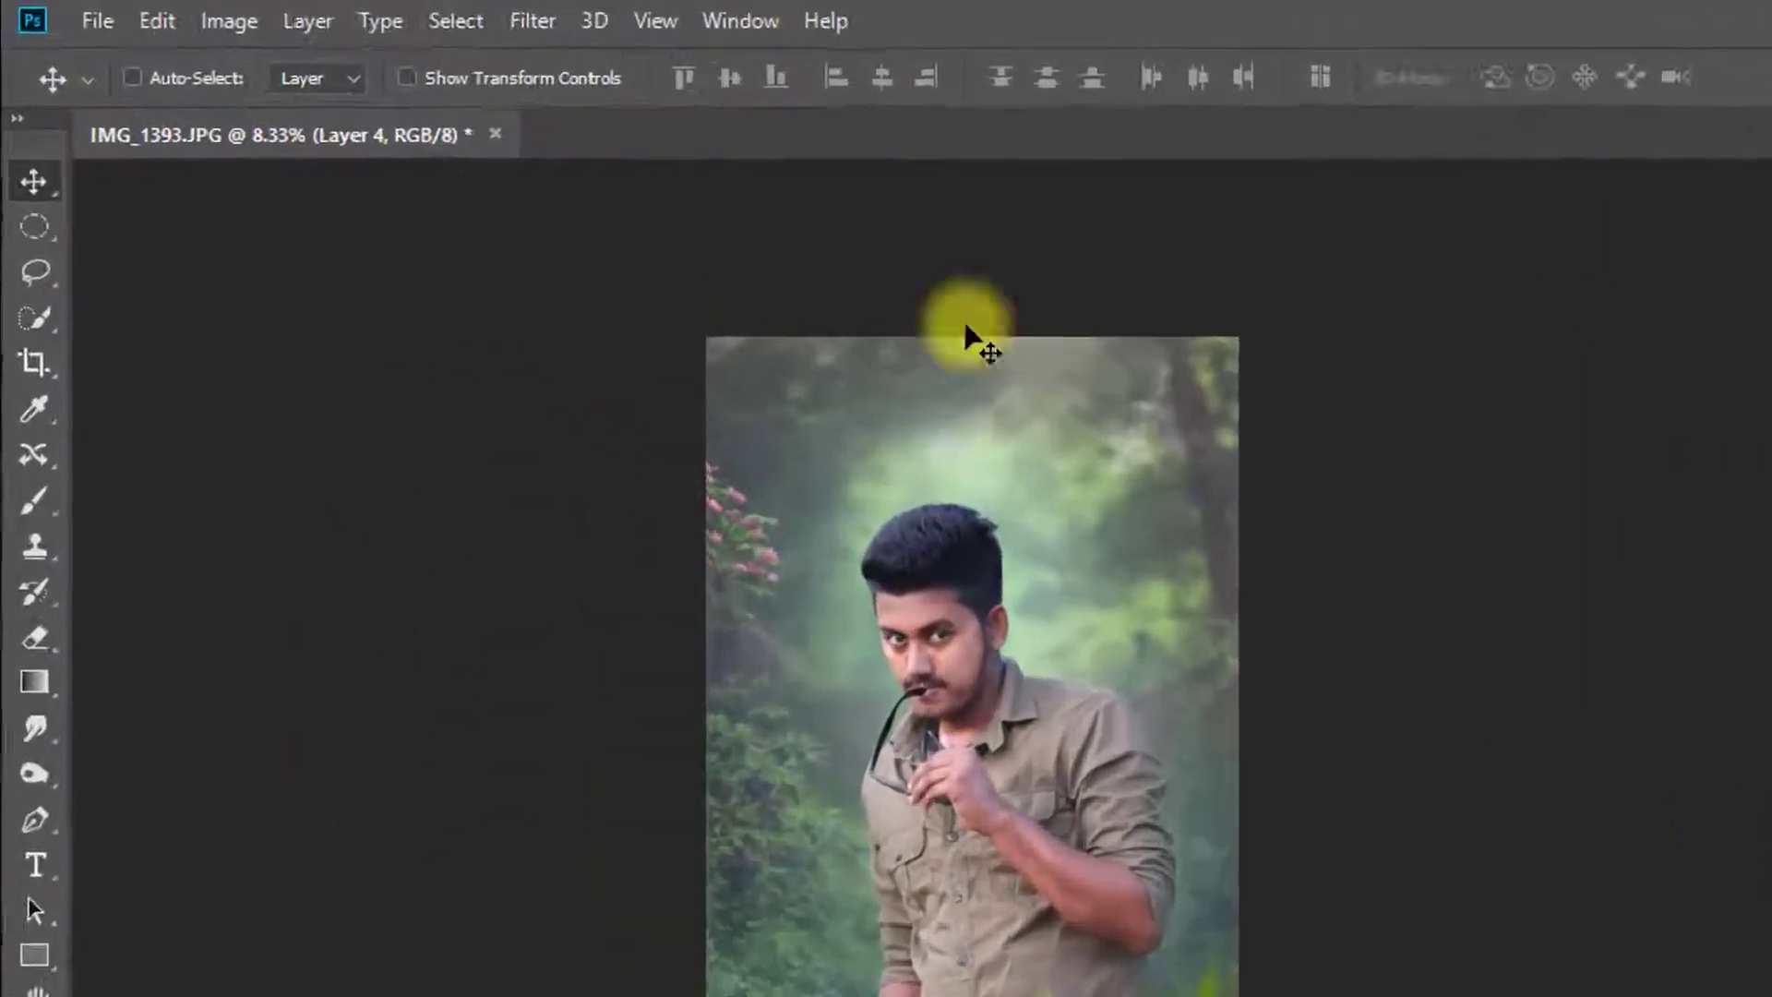
Step: Open the merged layer in Color Efex Pro 4 and add Cross Processing with method T04 at 33% strength
left_click(396, 14)
left_click(455, 564)
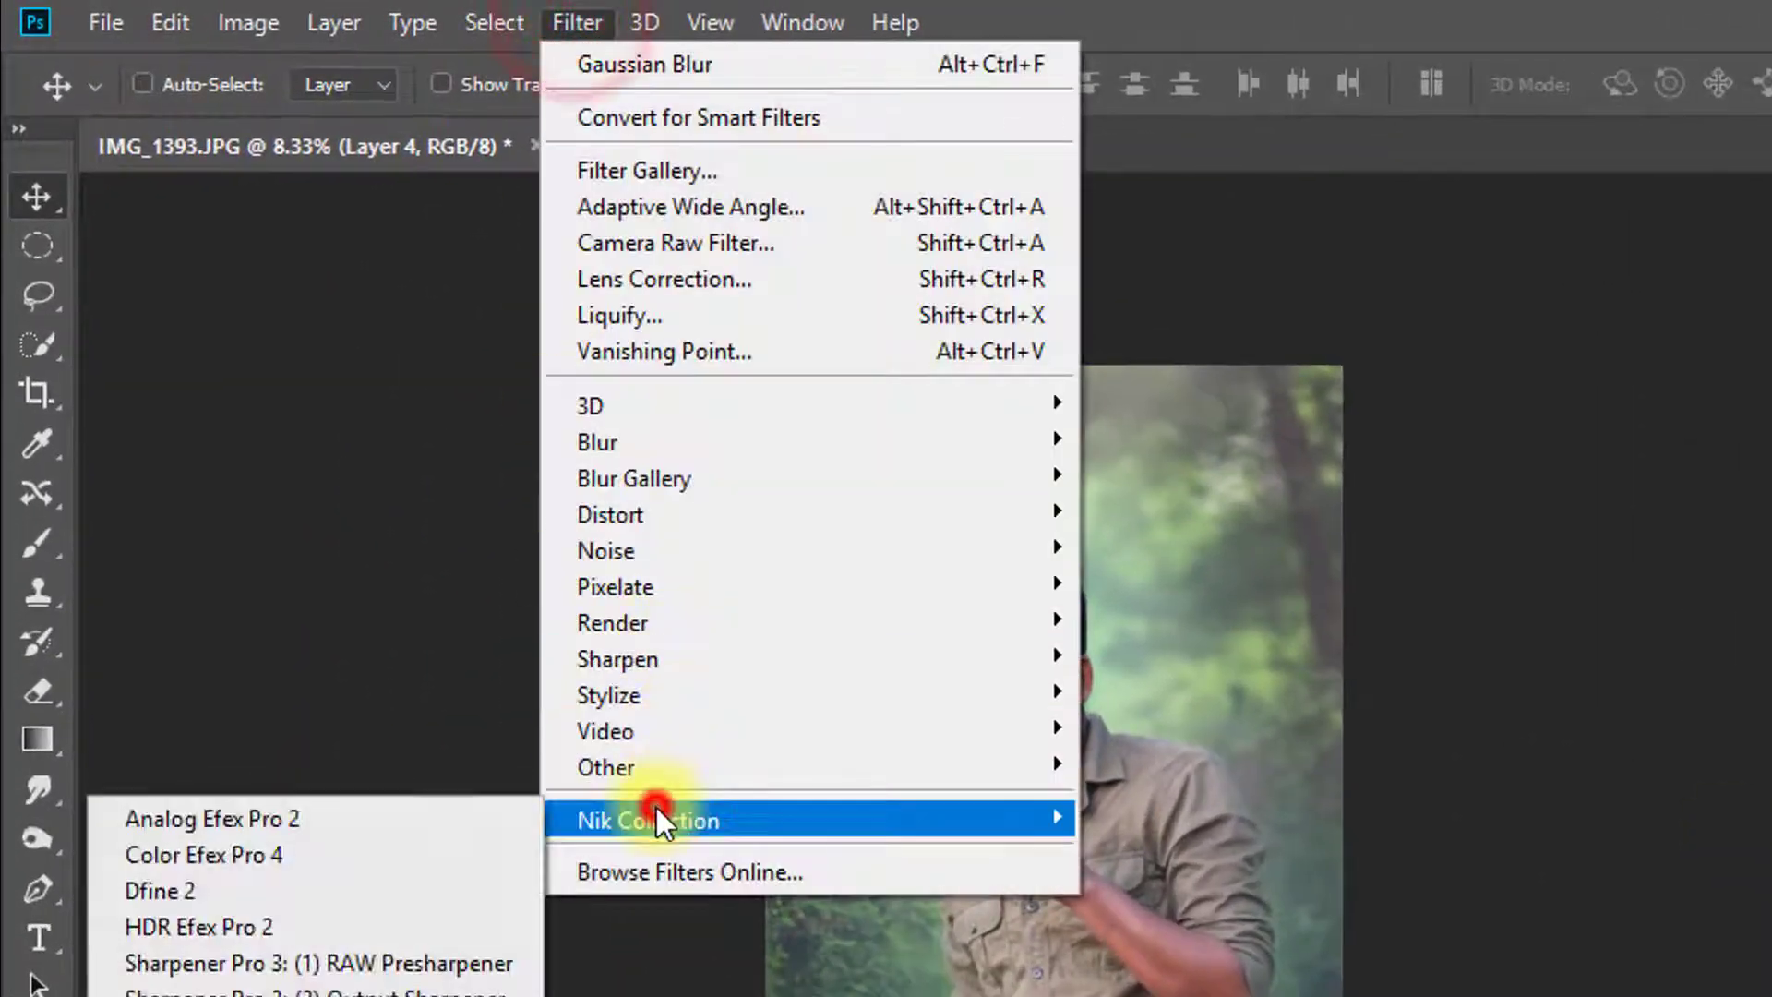
left_click(261, 855)
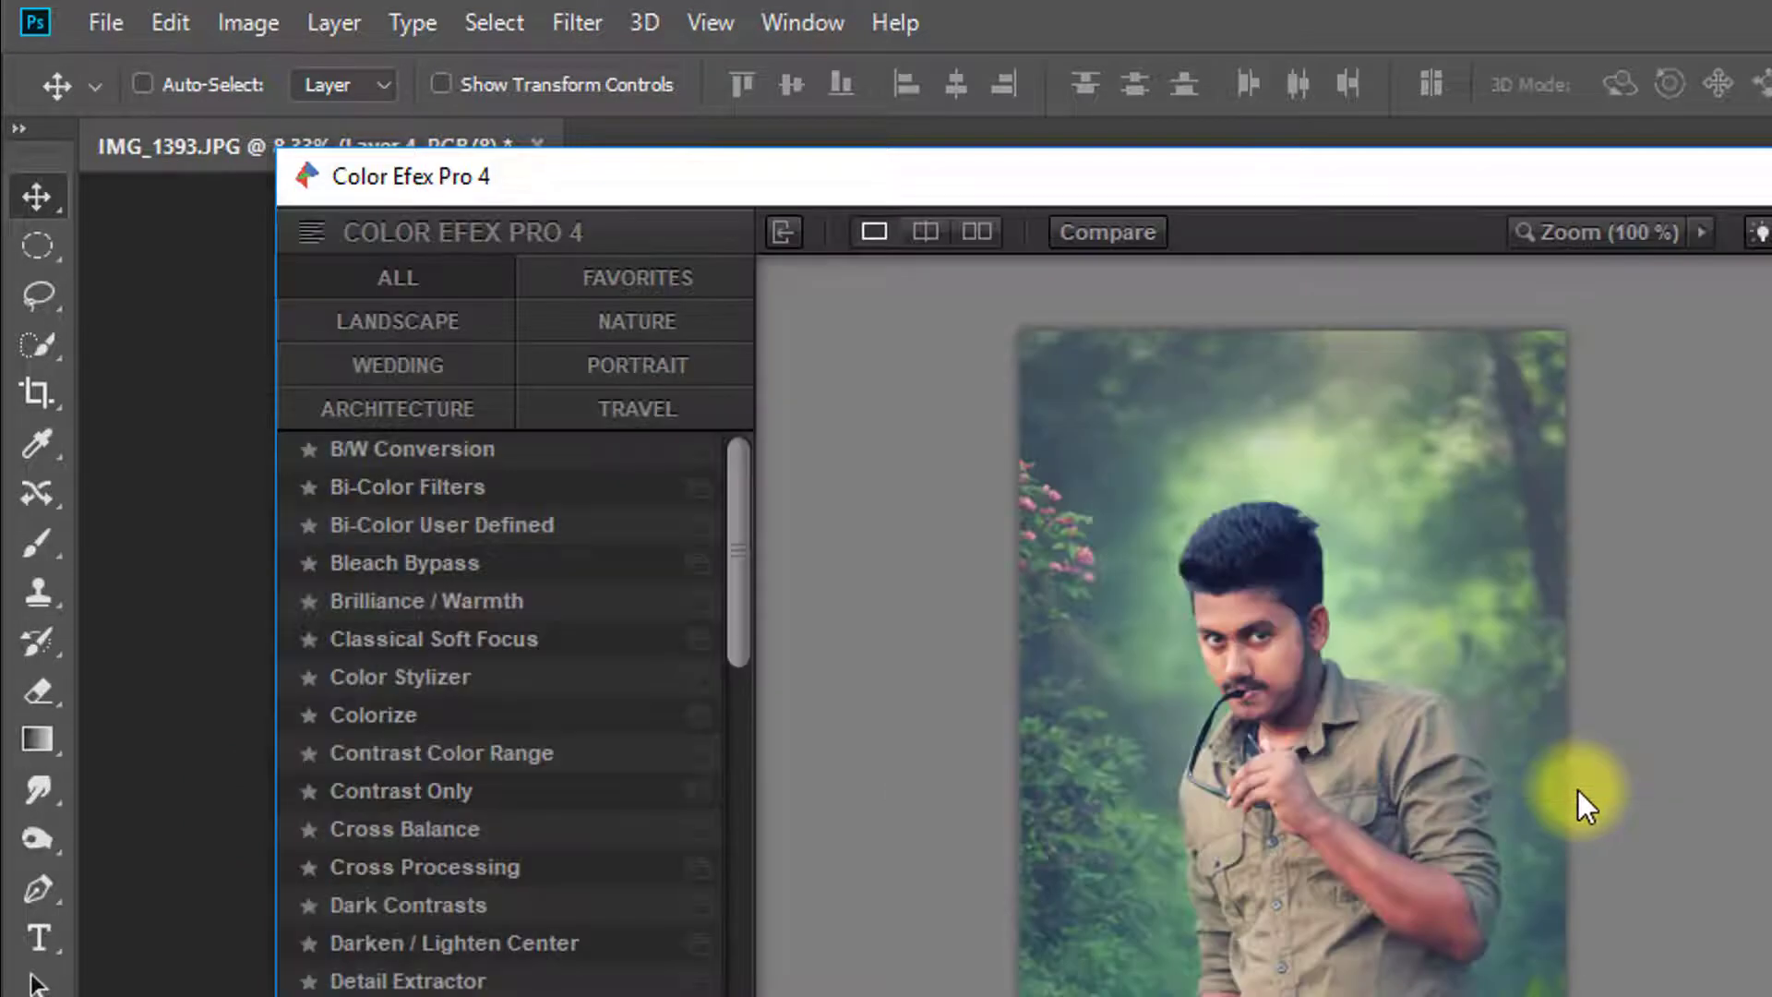
left_click(491, 867)
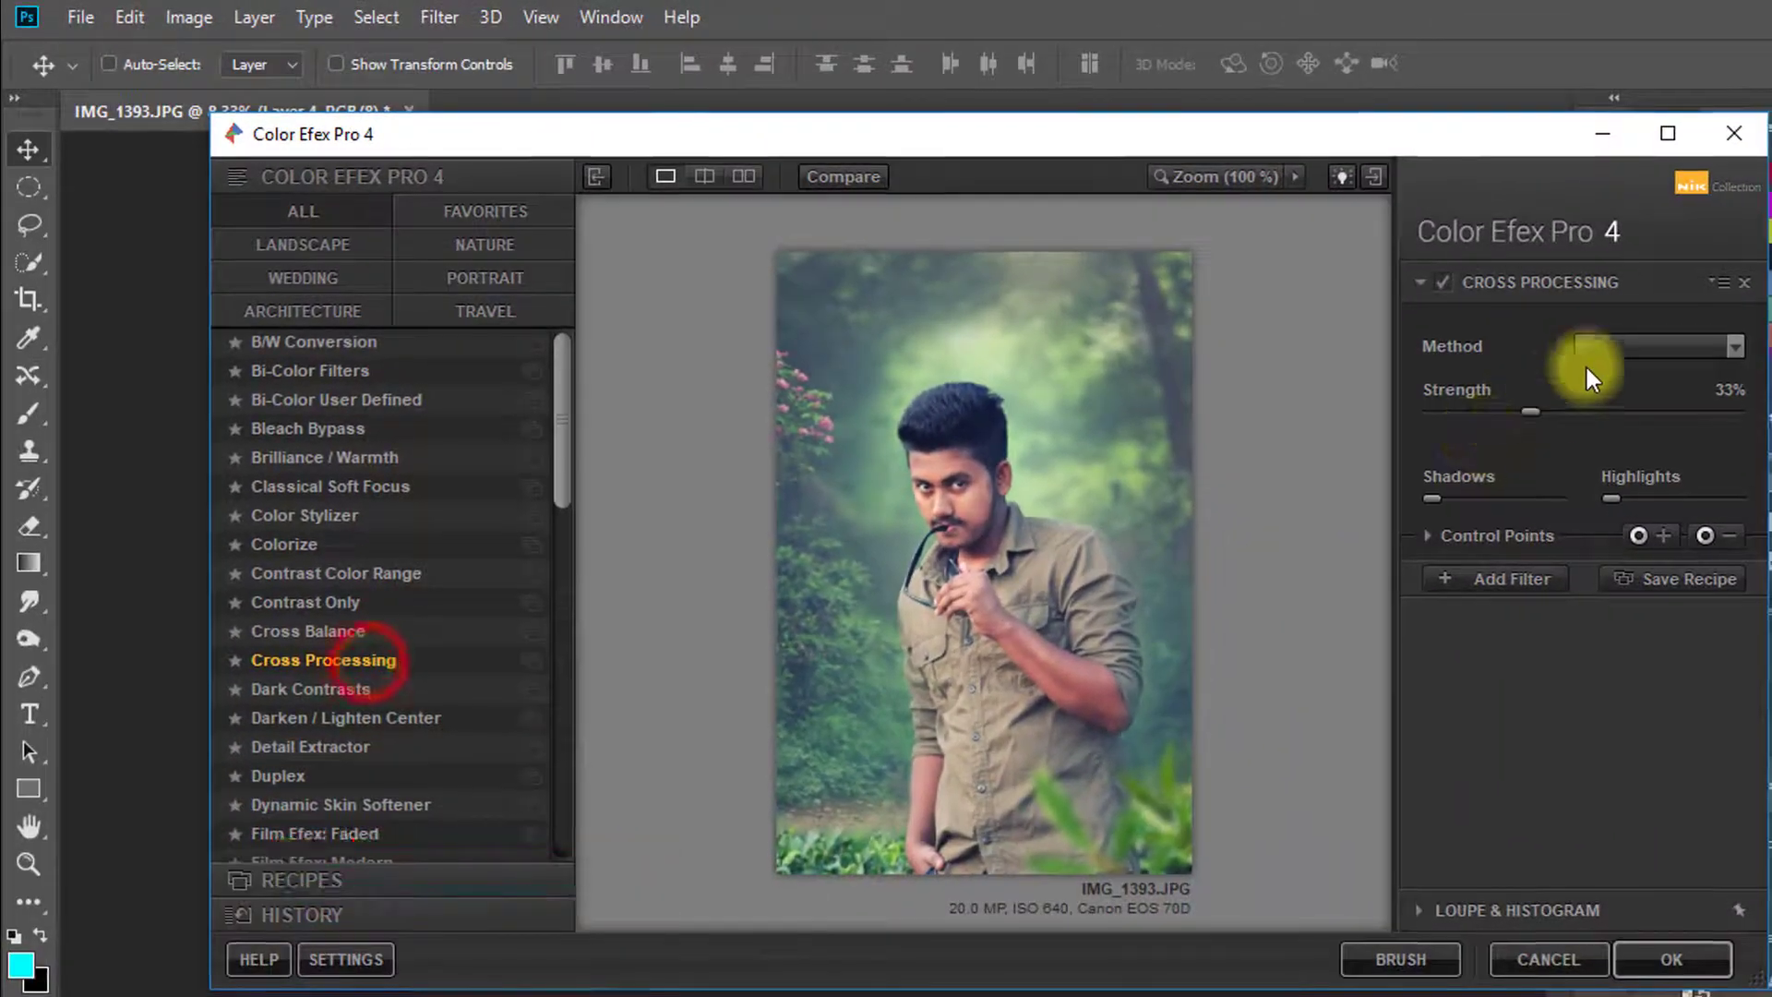
left_click(1620, 345)
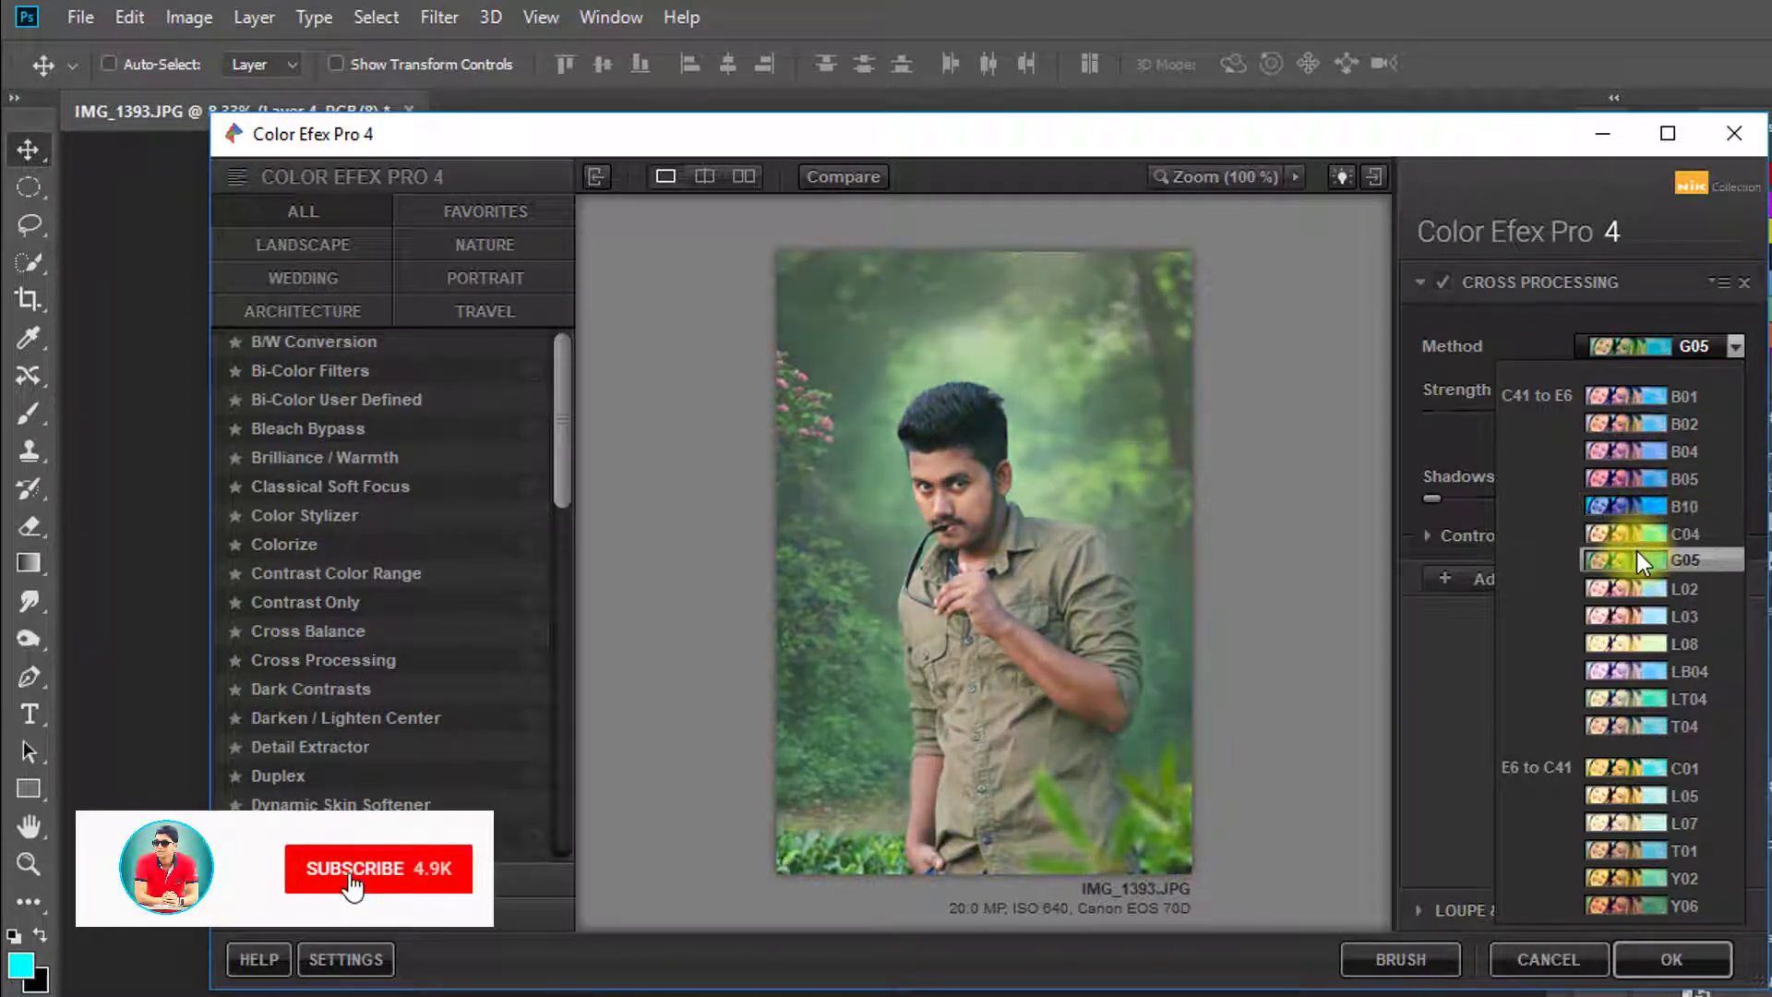
left_click(1689, 731)
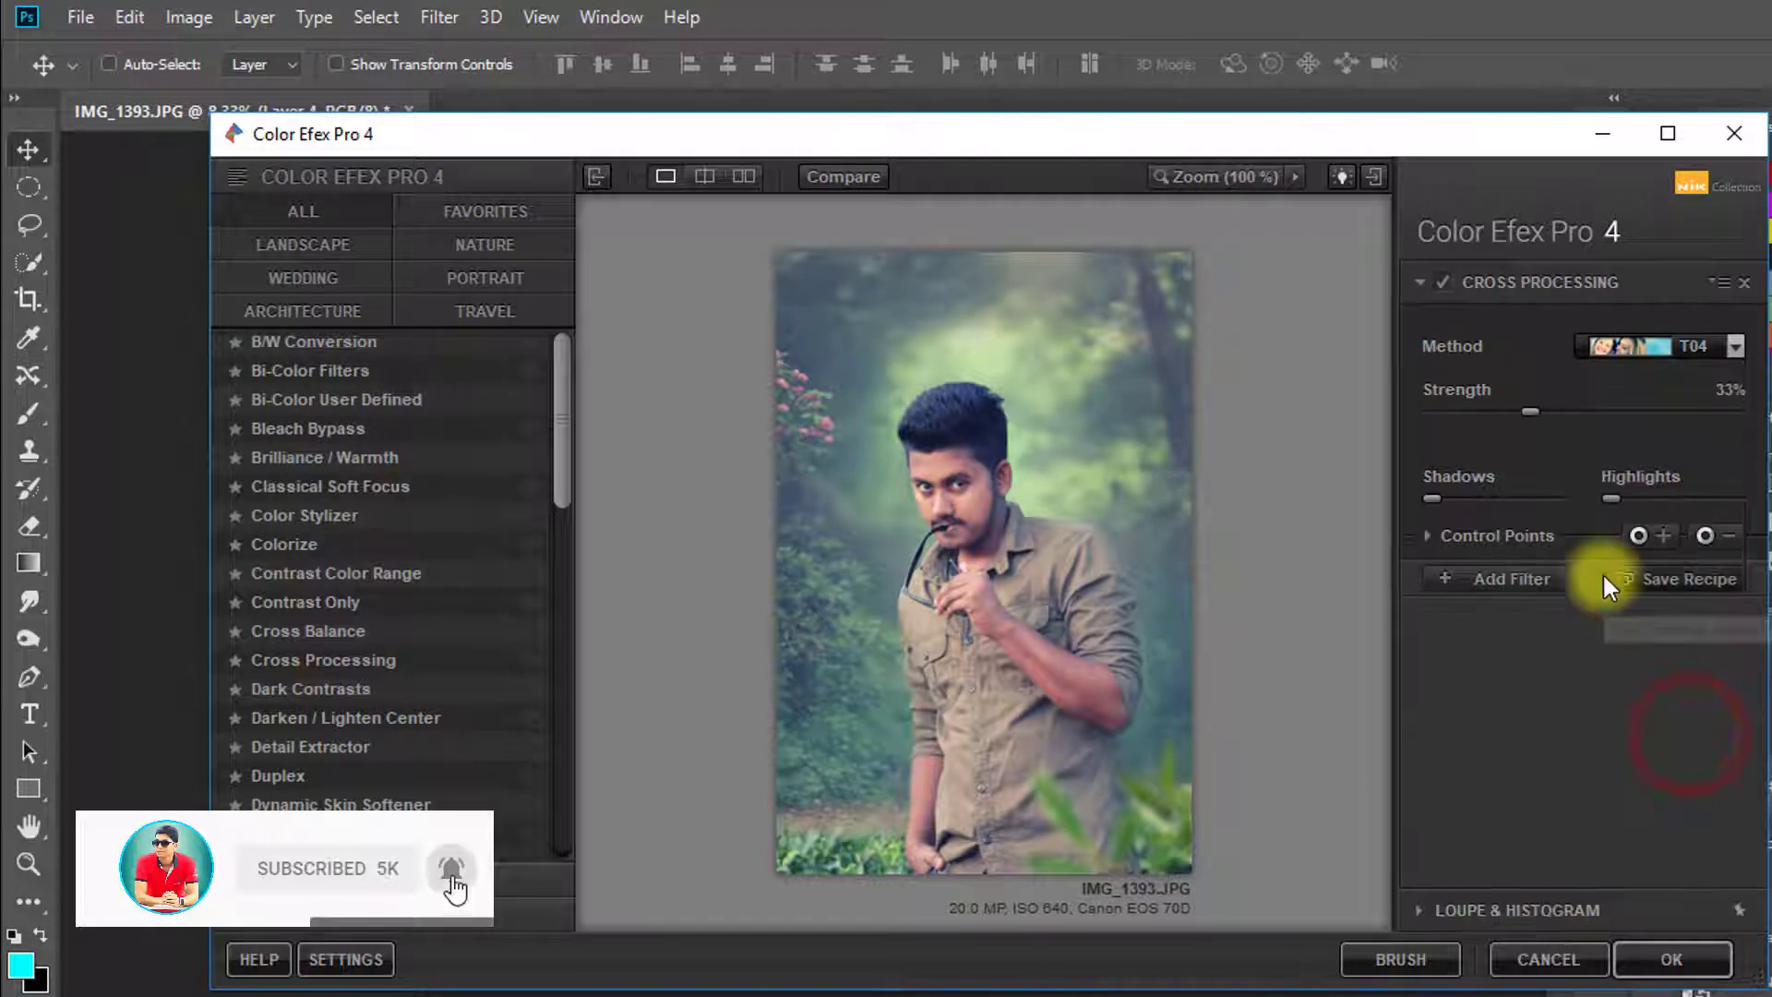
left_click(1530, 411)
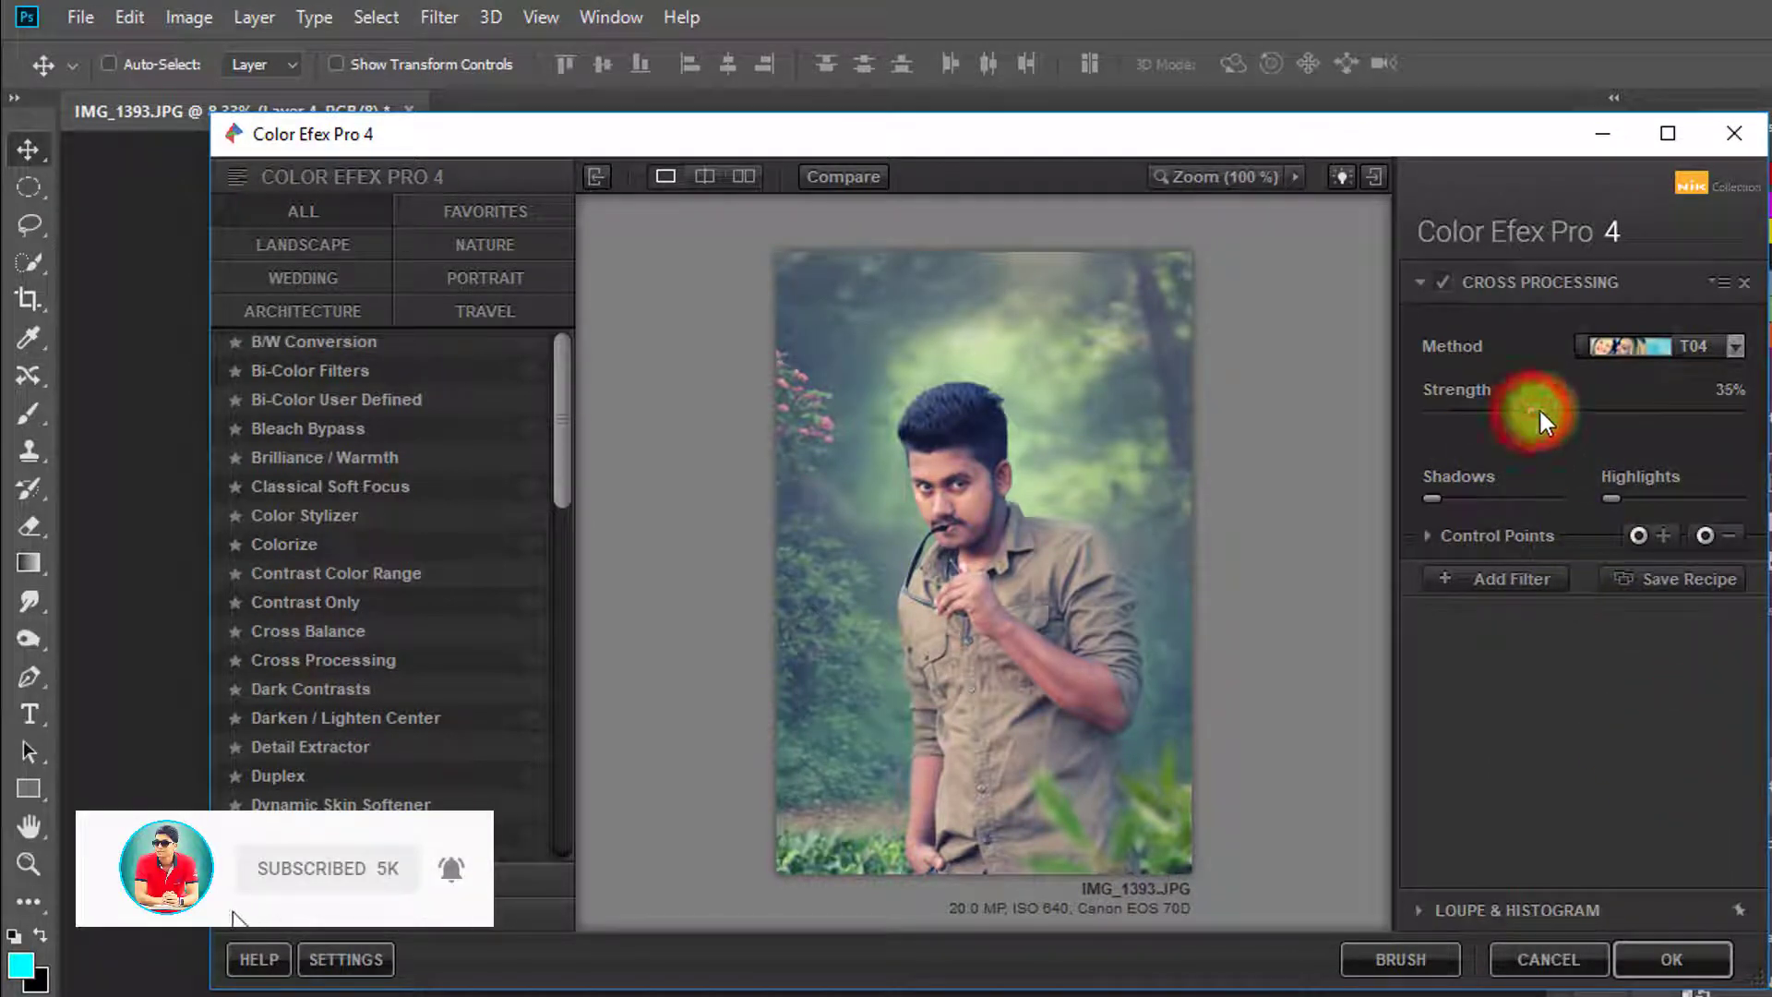
left_click_drag(1539, 415, 1533, 416)
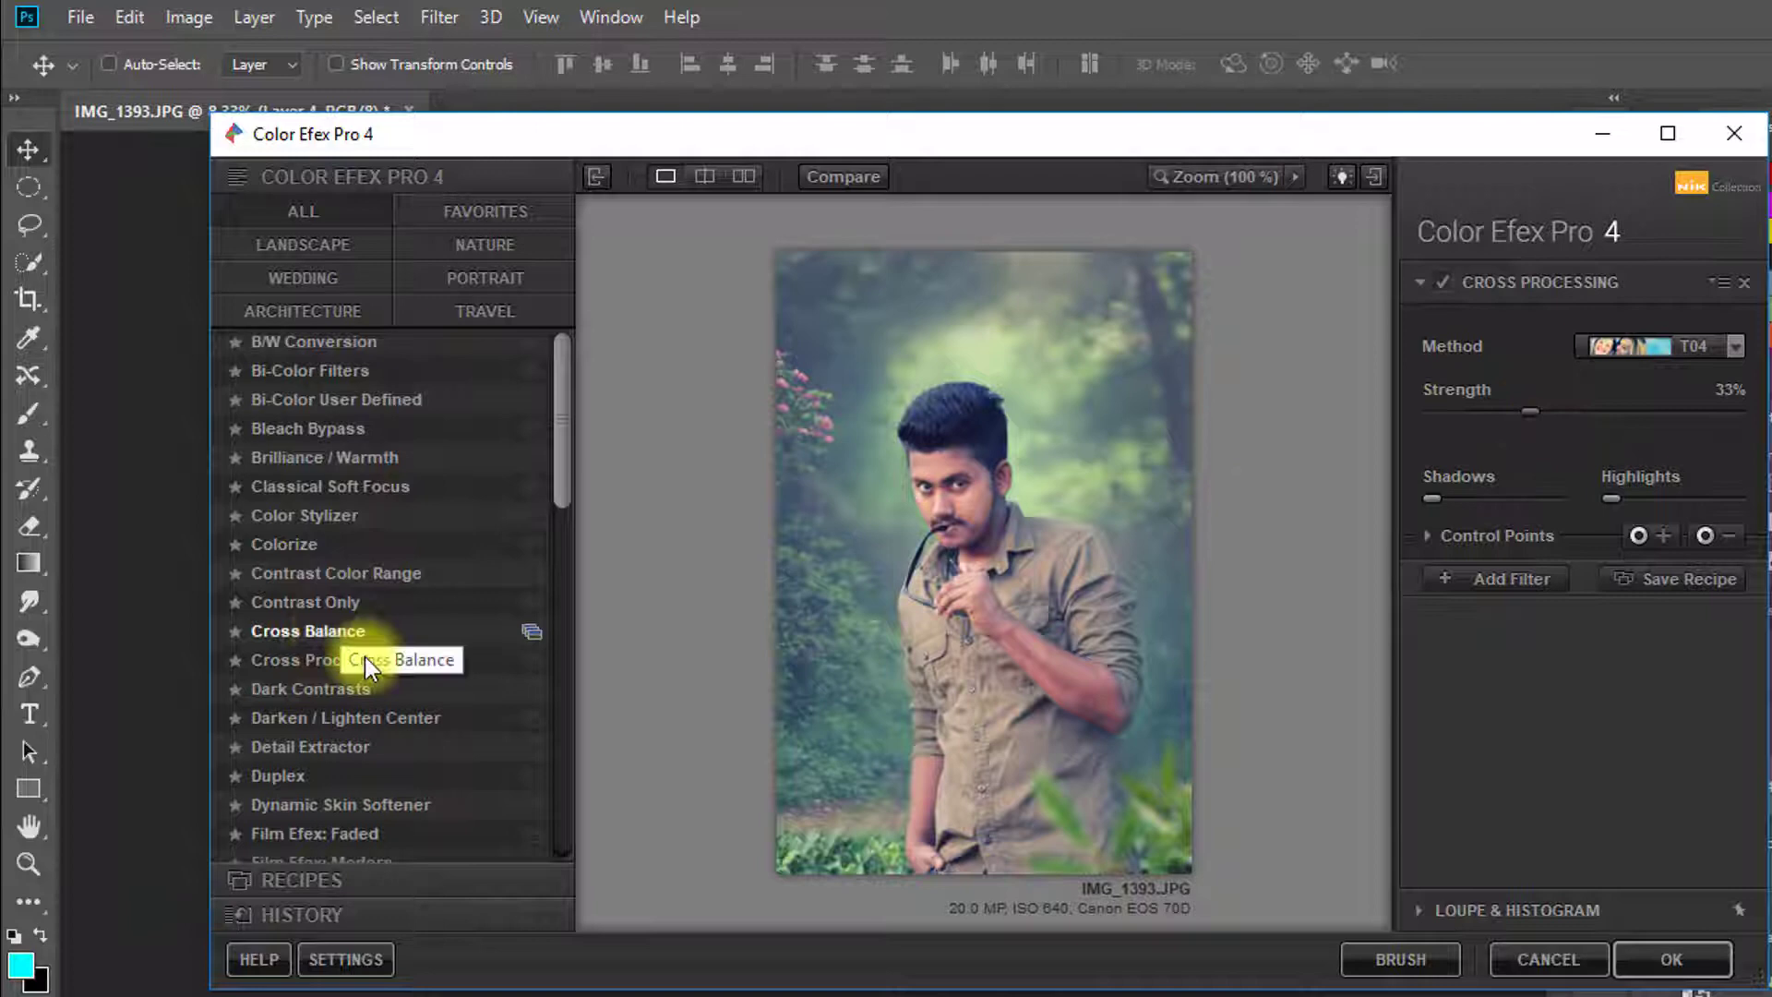
Step: Add a Darken / Lighten Center filter with center luminosity 19%, and apply the filter stack to the image
left_click(1519, 580)
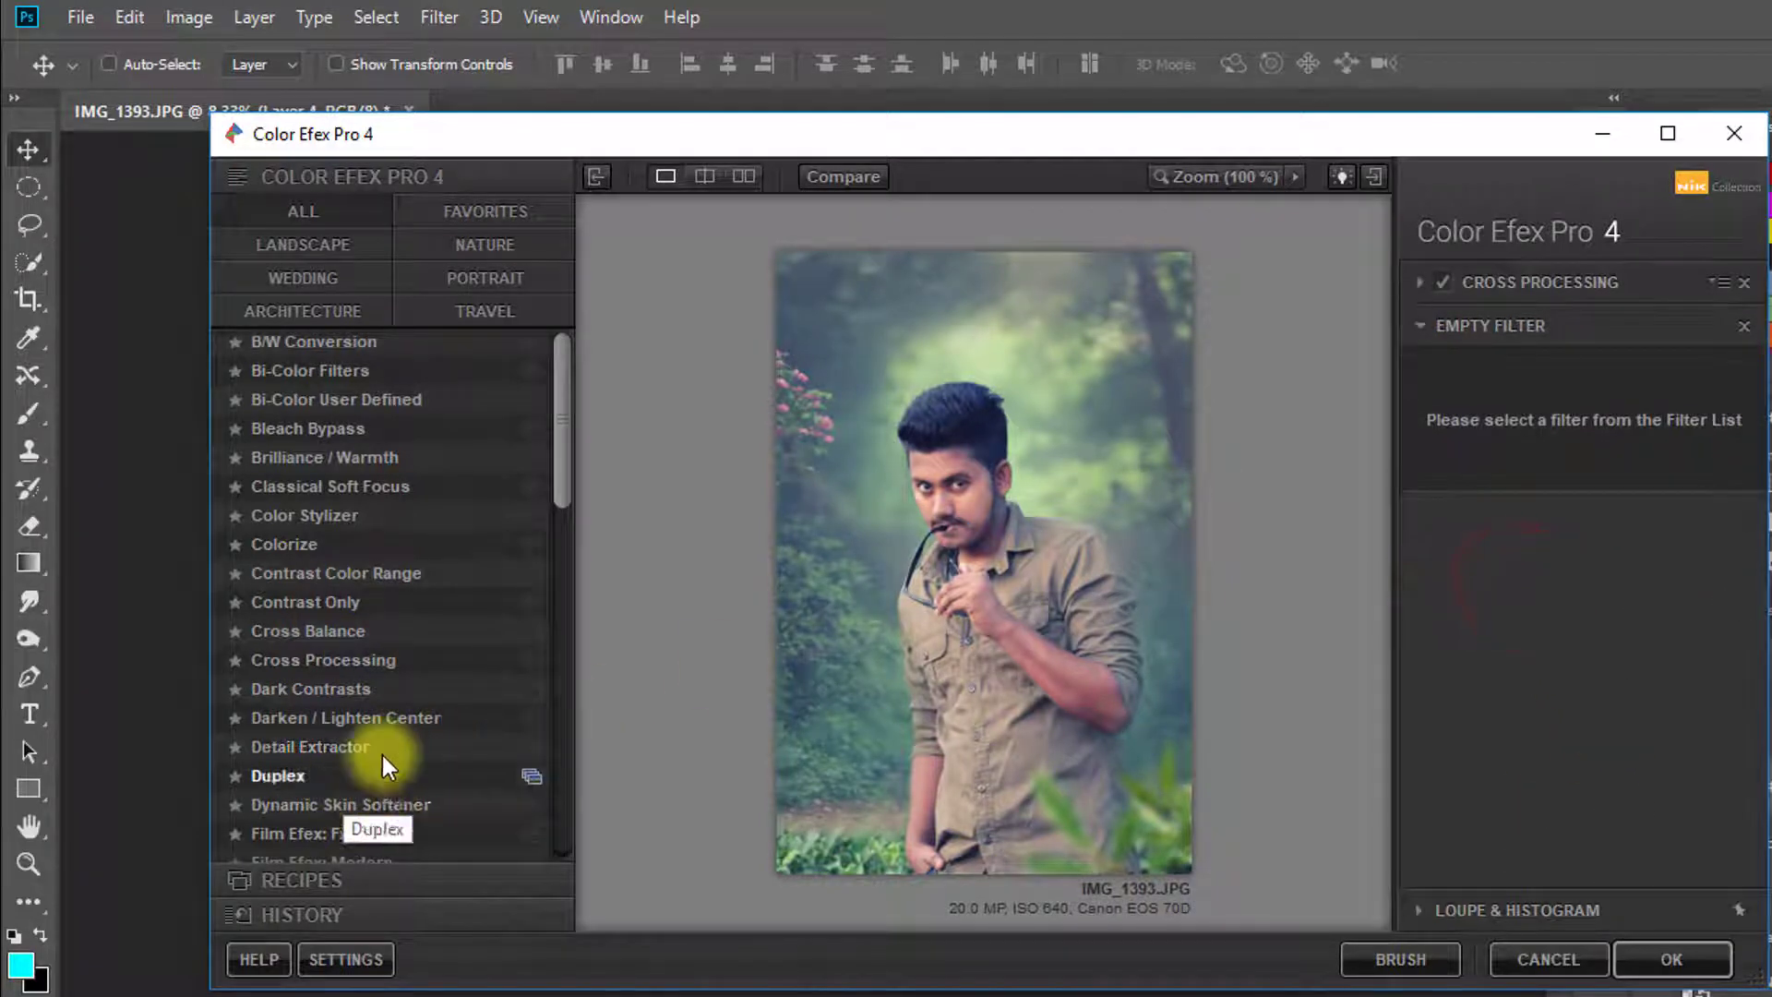
left_click(356, 722)
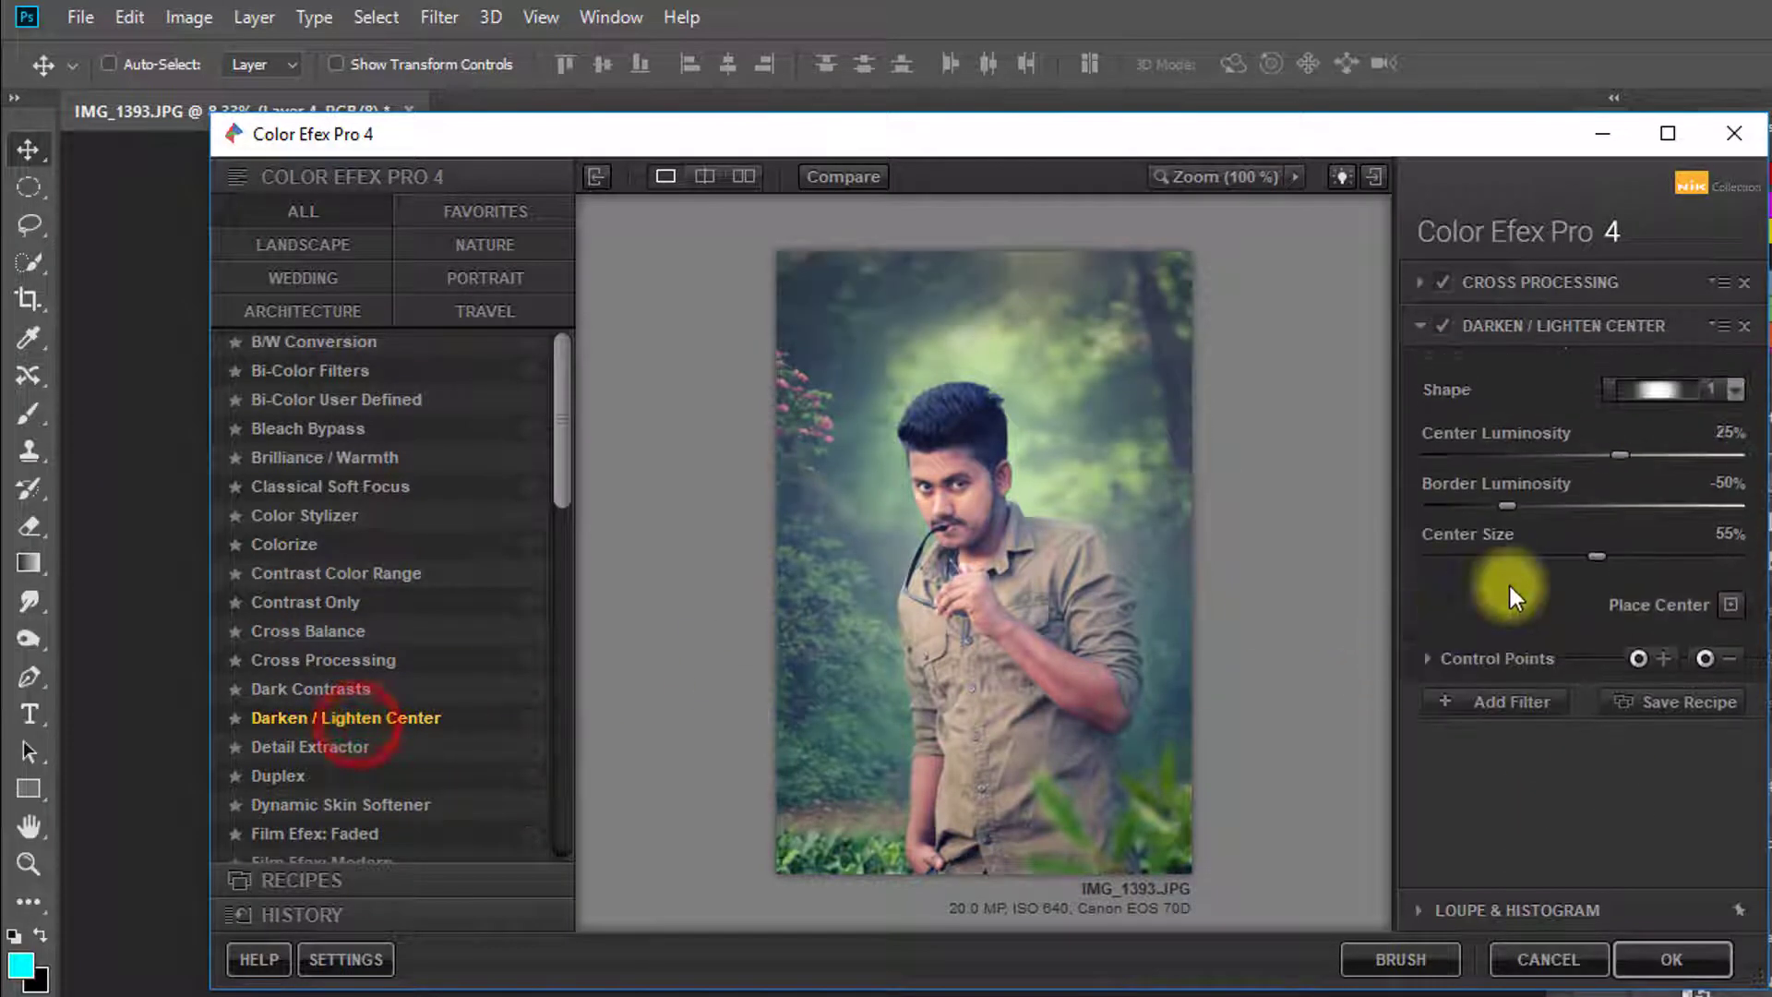
left_click_drag(1618, 453, 1607, 451)
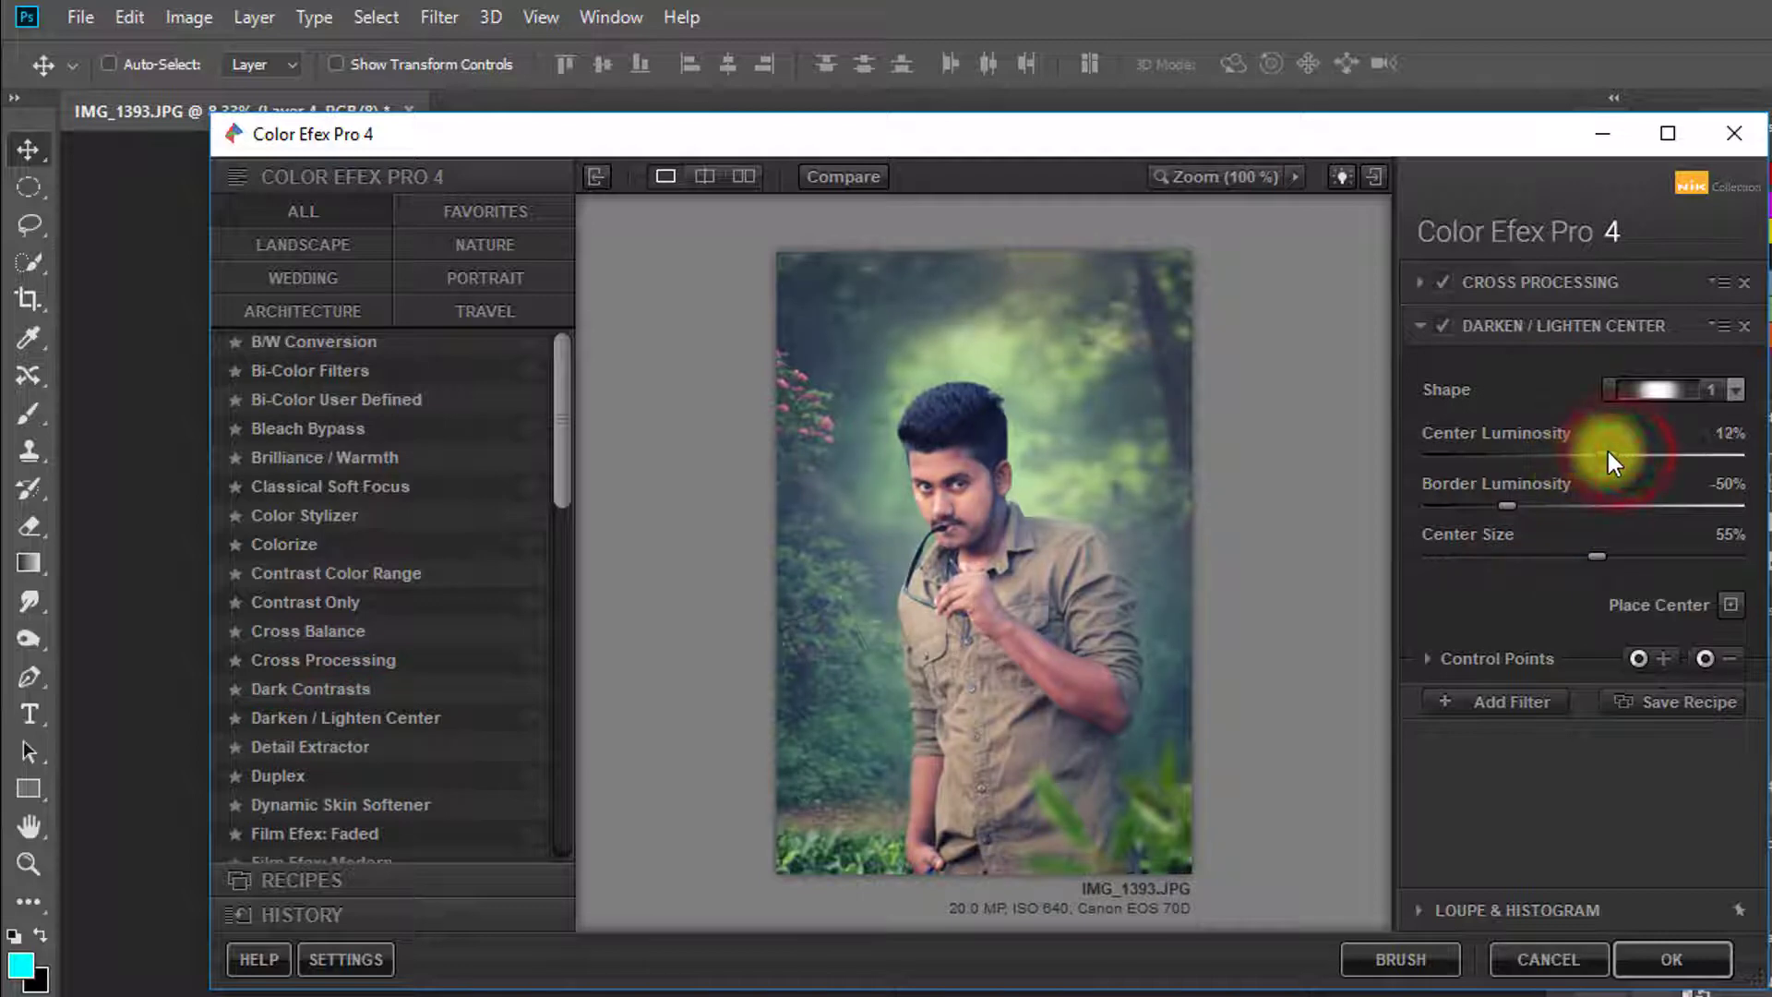
left_click(1525, 694)
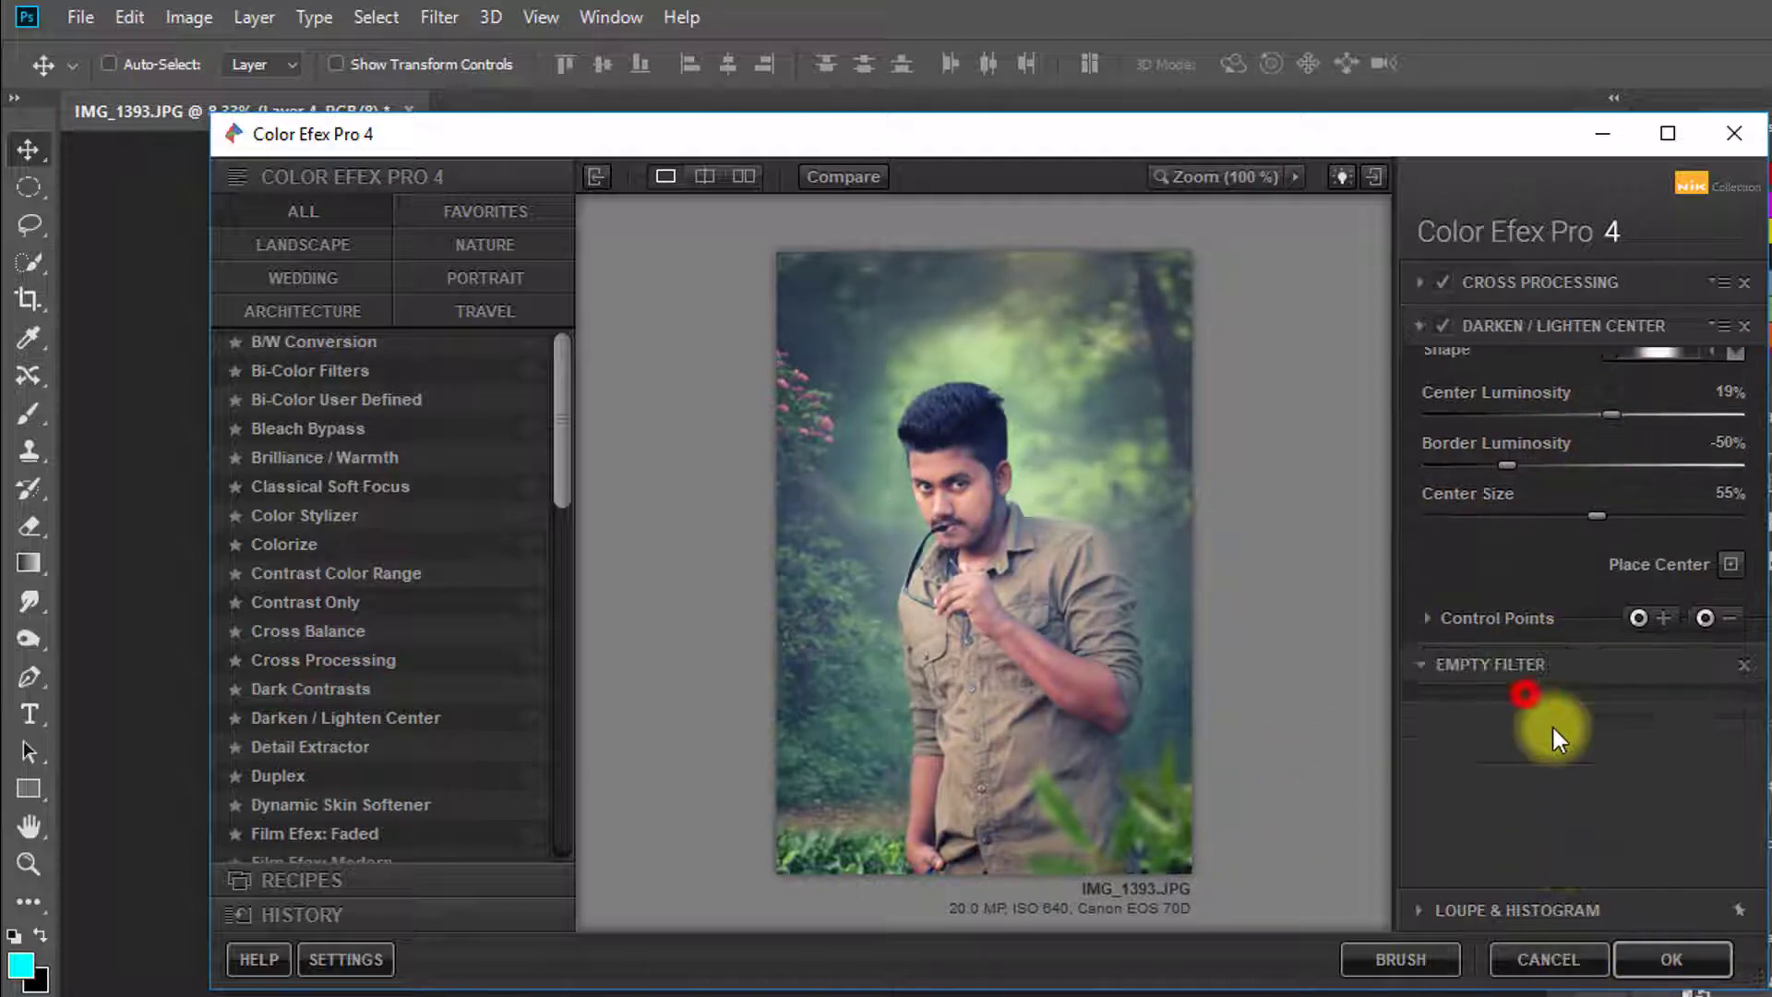
left_click(1665, 962)
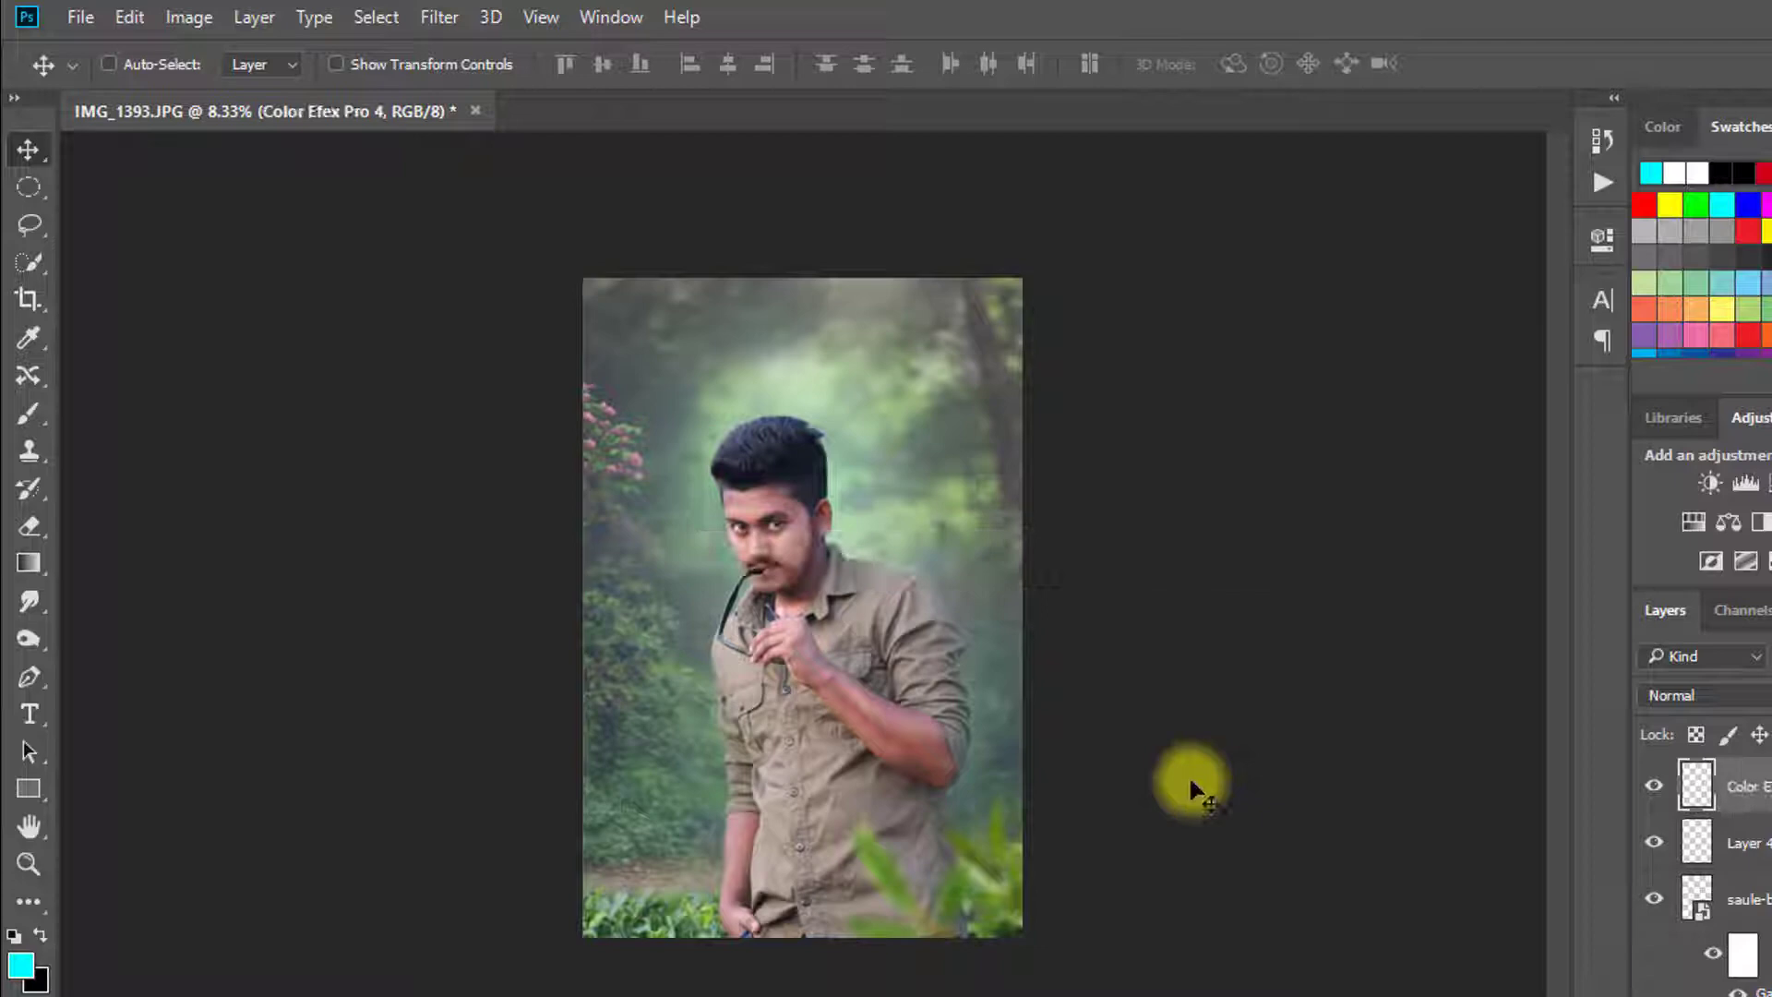
Step: Examine the colour-graded portrait up close and as a whole
left_click(792, 567, "ctrl")
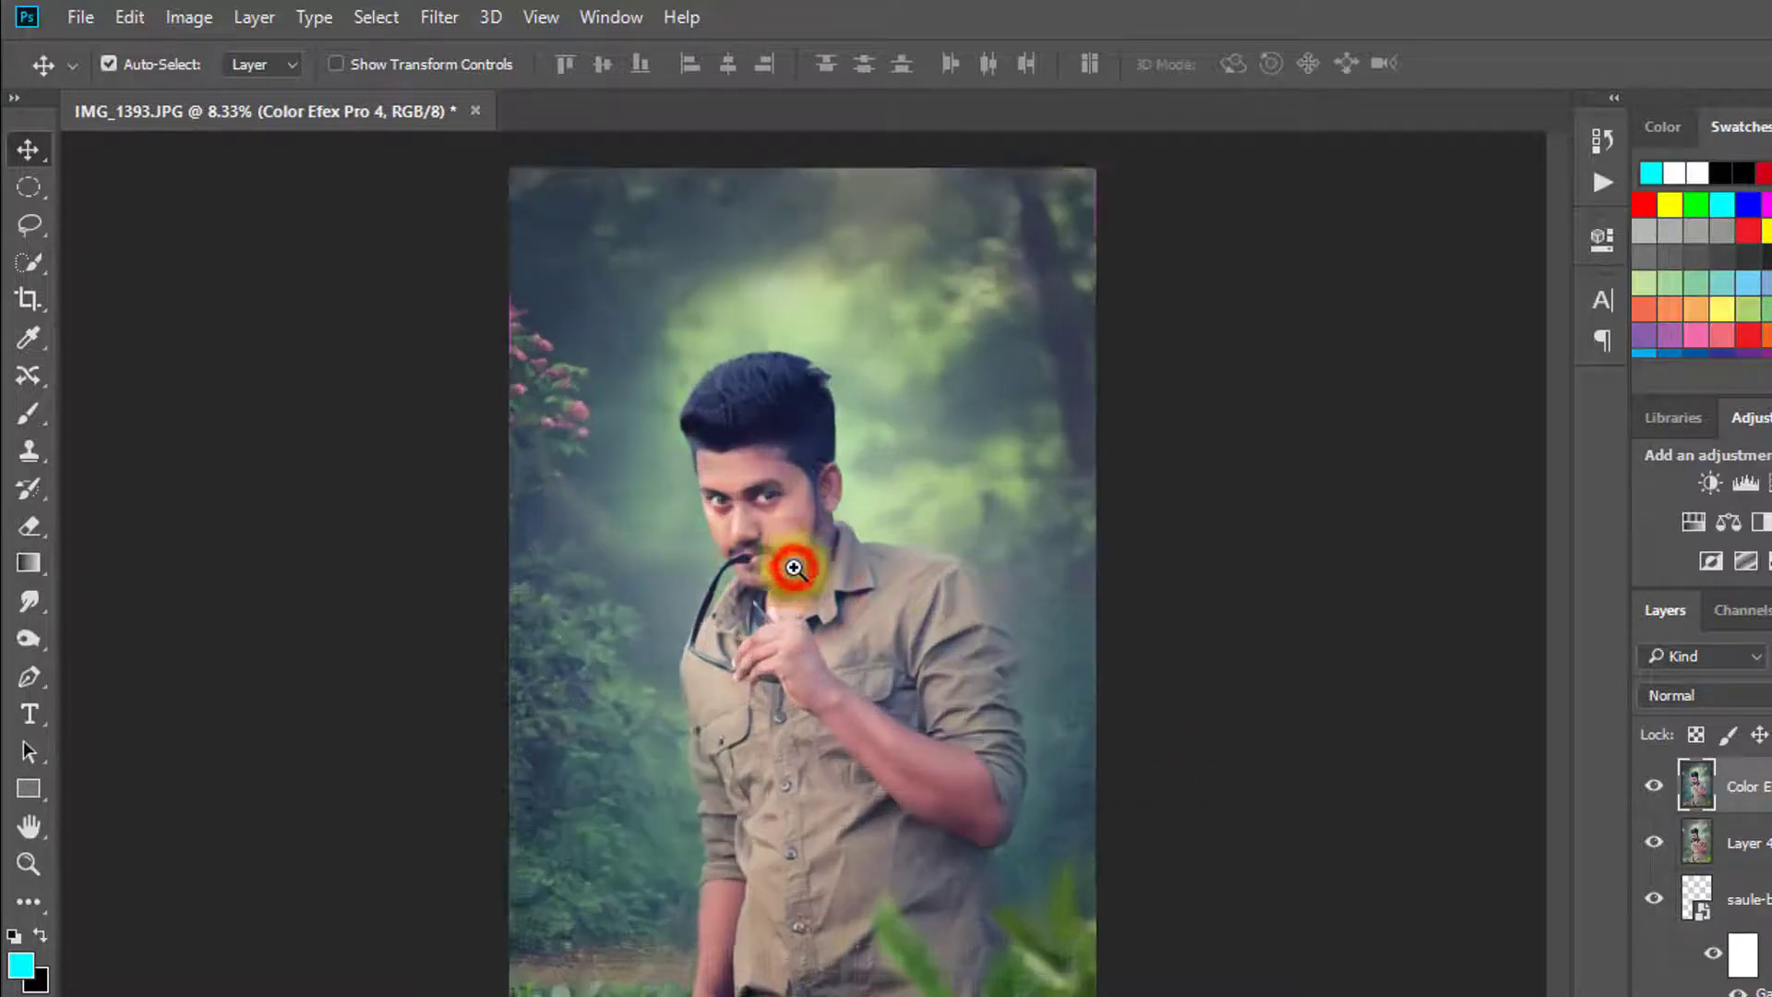
left_click(792, 566, "ctrl")
left_click(787, 566, "ctrl")
left_click_drag(787, 566, 704, 577)
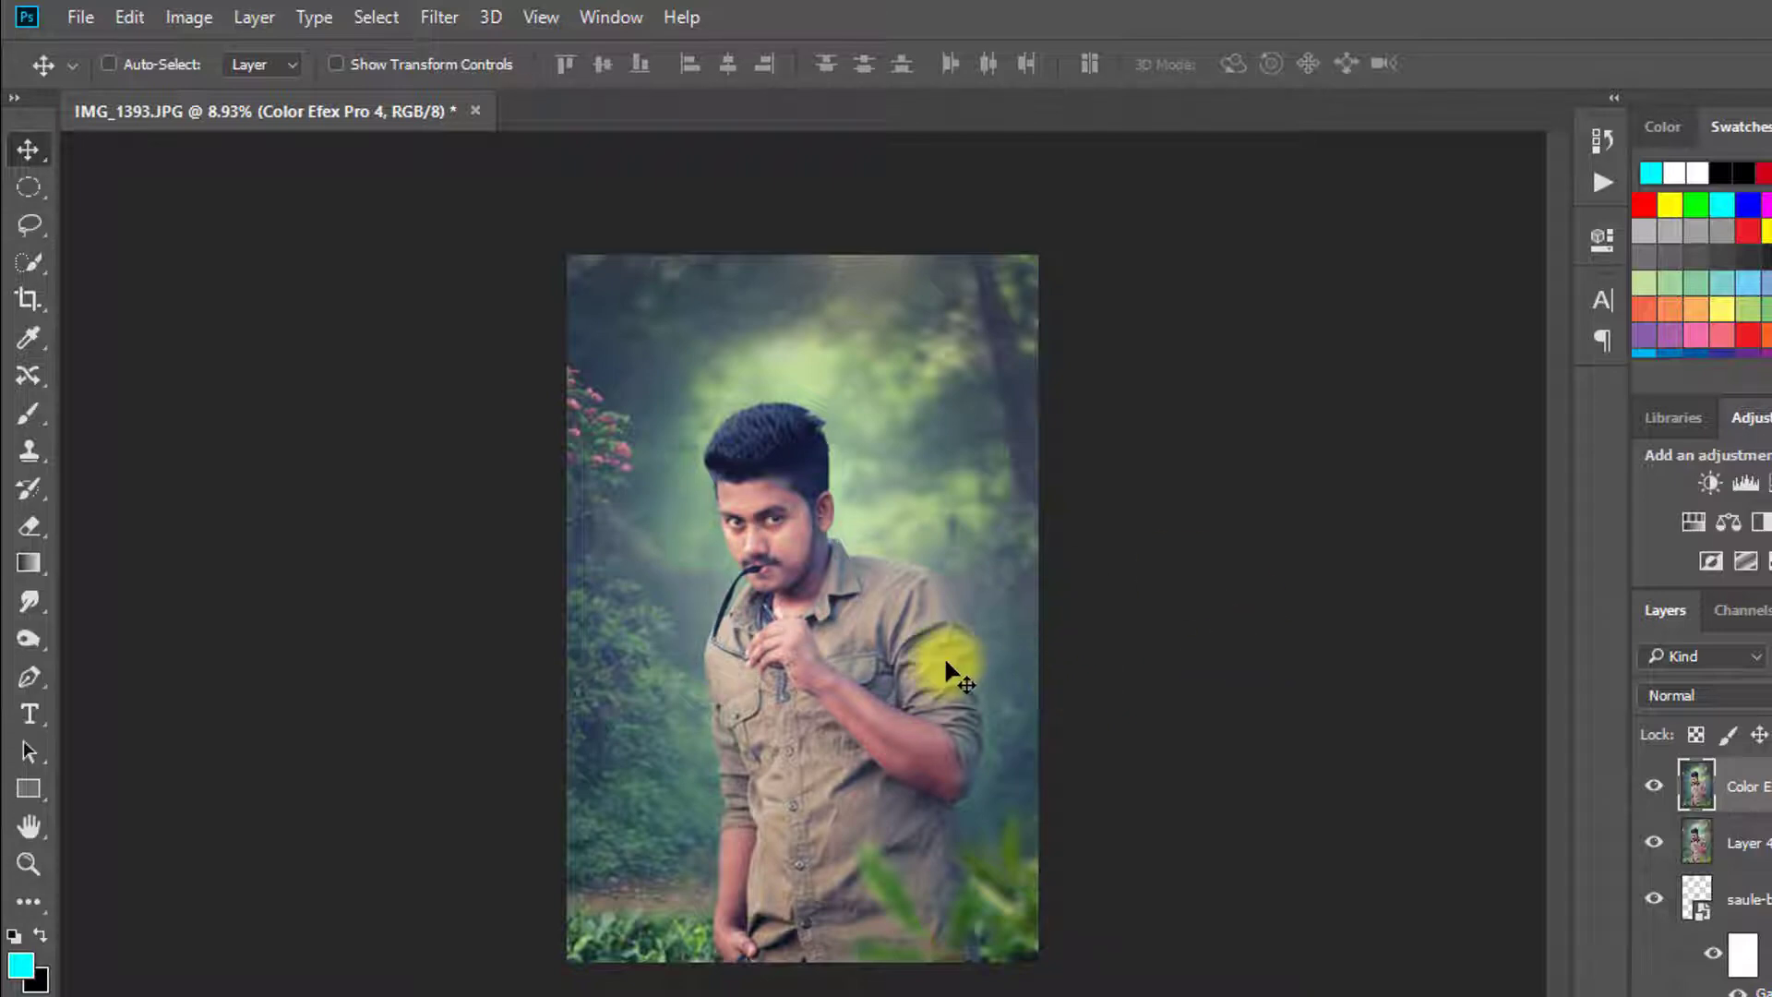
left_click(823, 615, "ctrl")
left_click(819, 617, "ctrl")
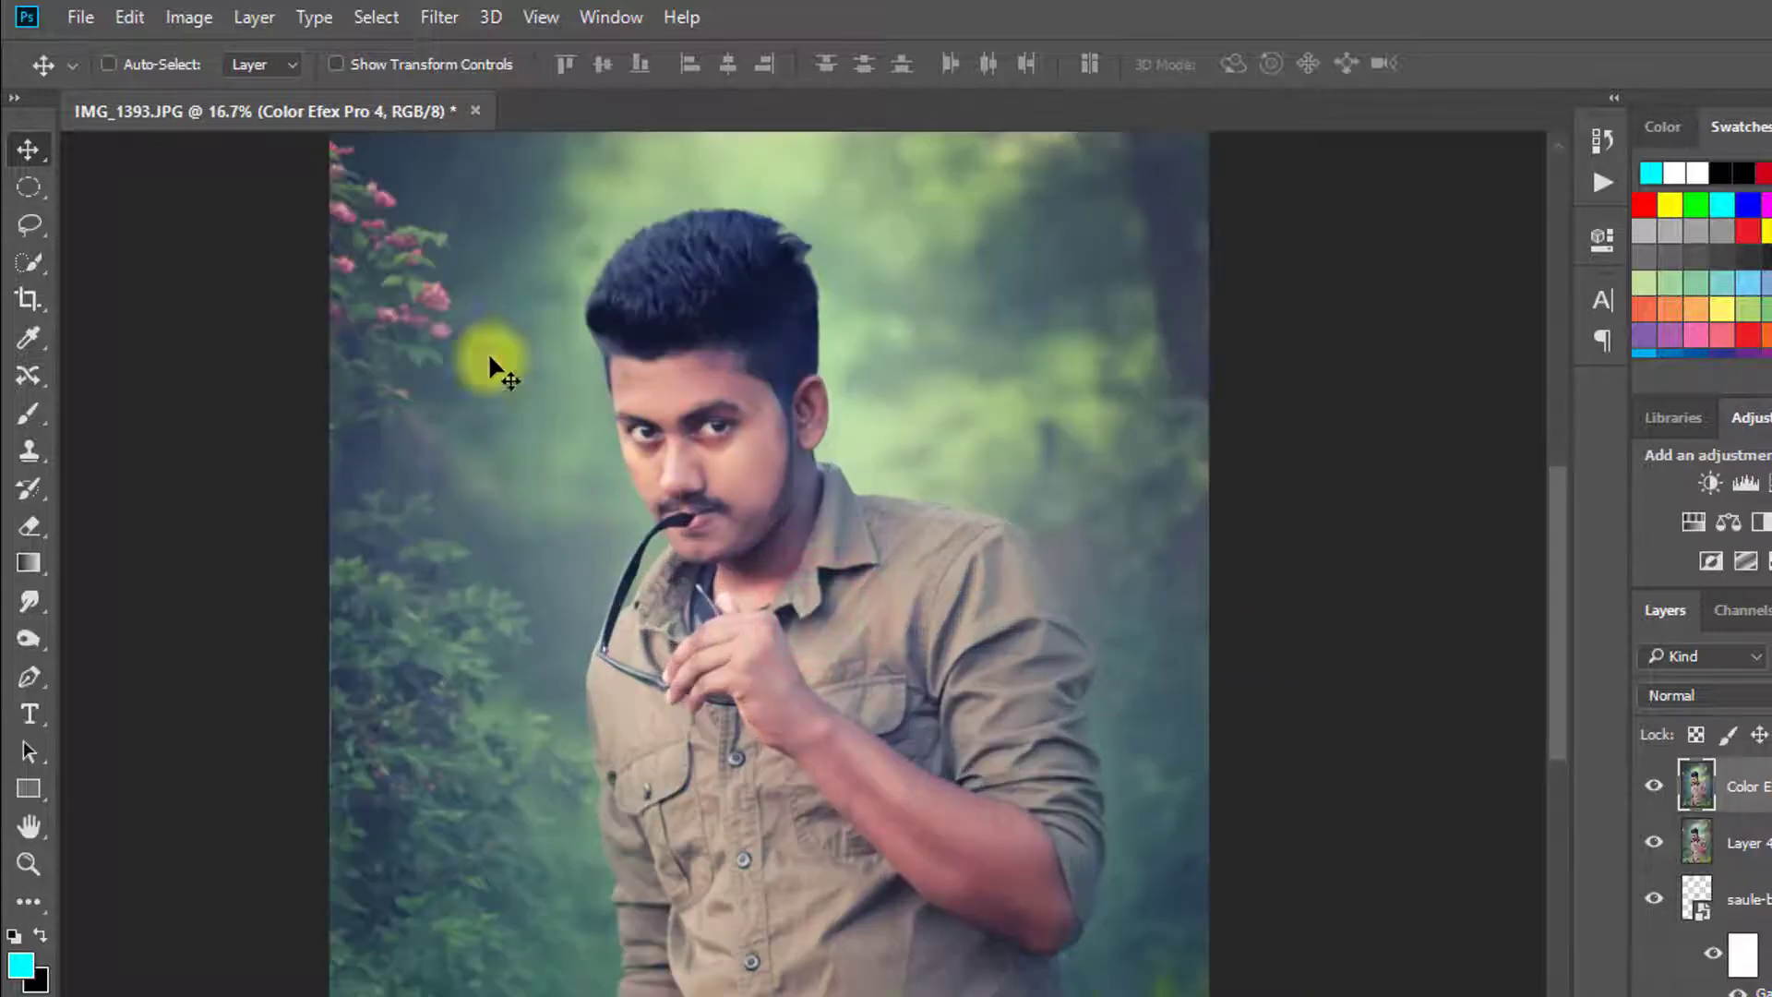
Step: Start saving the image under a new name to the Desktop in JPEG format
left_click(79, 15)
left_click(140, 336)
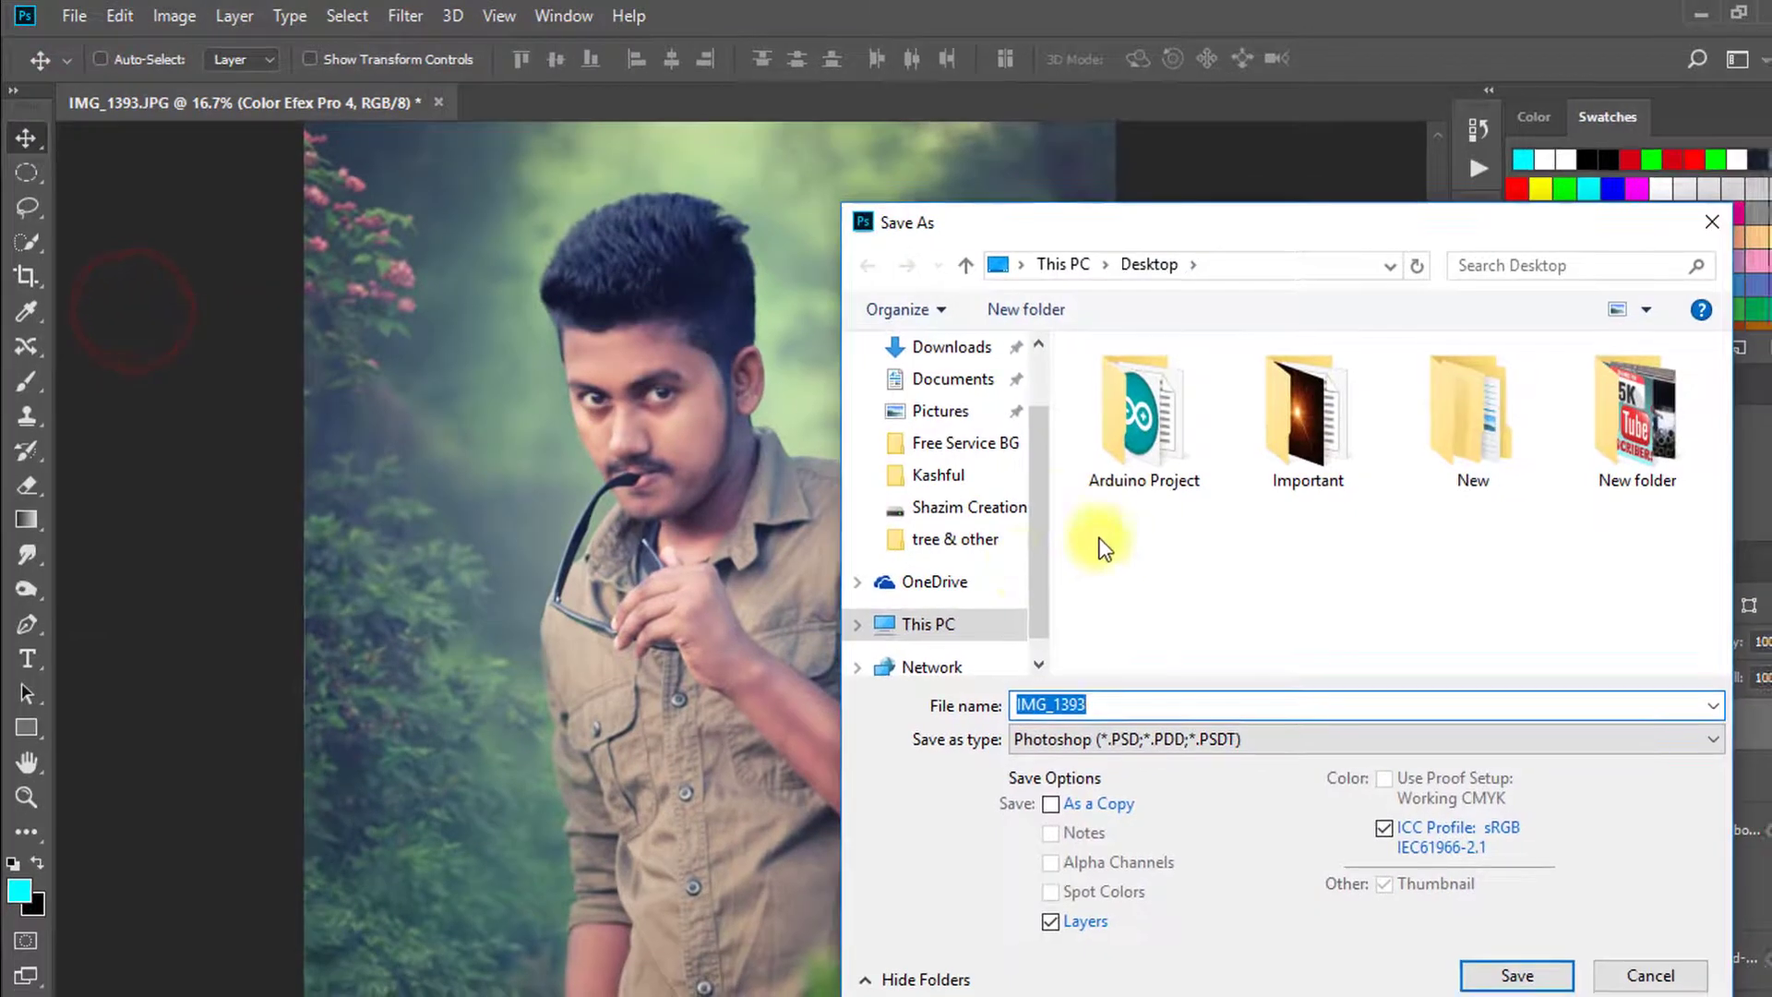
scroll(1061, 438, "up", 1)
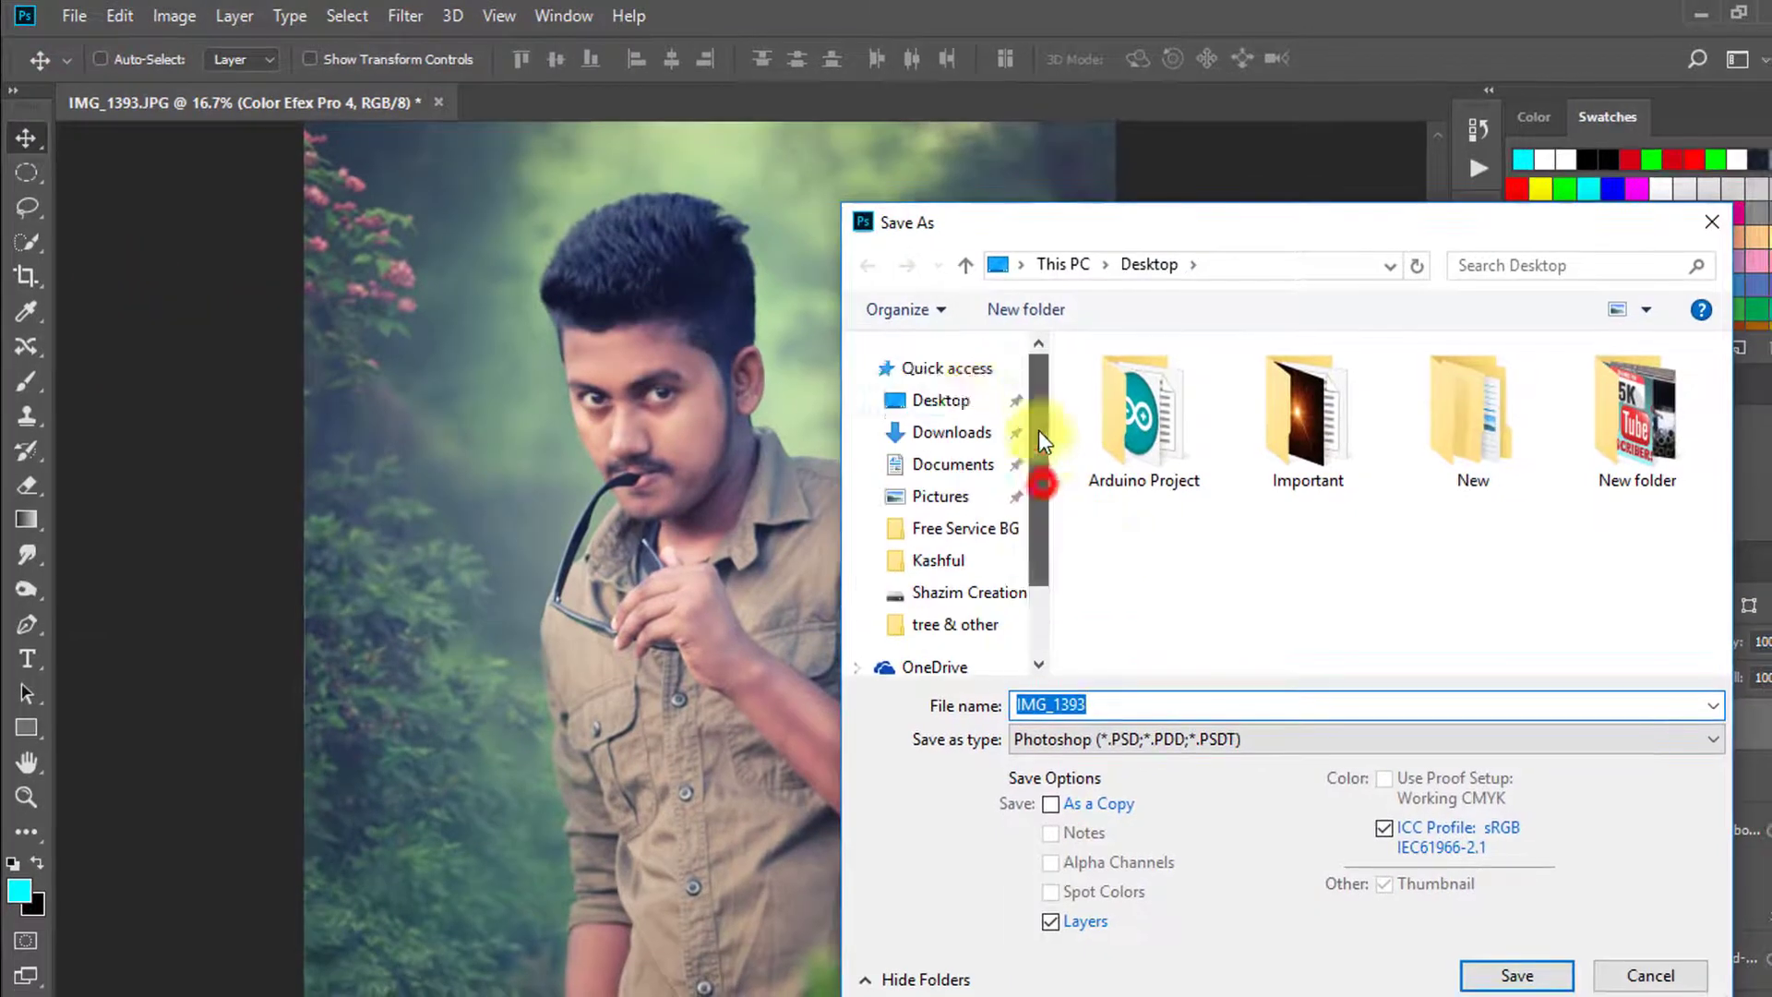
left_click(970, 406)
left_click(1193, 740)
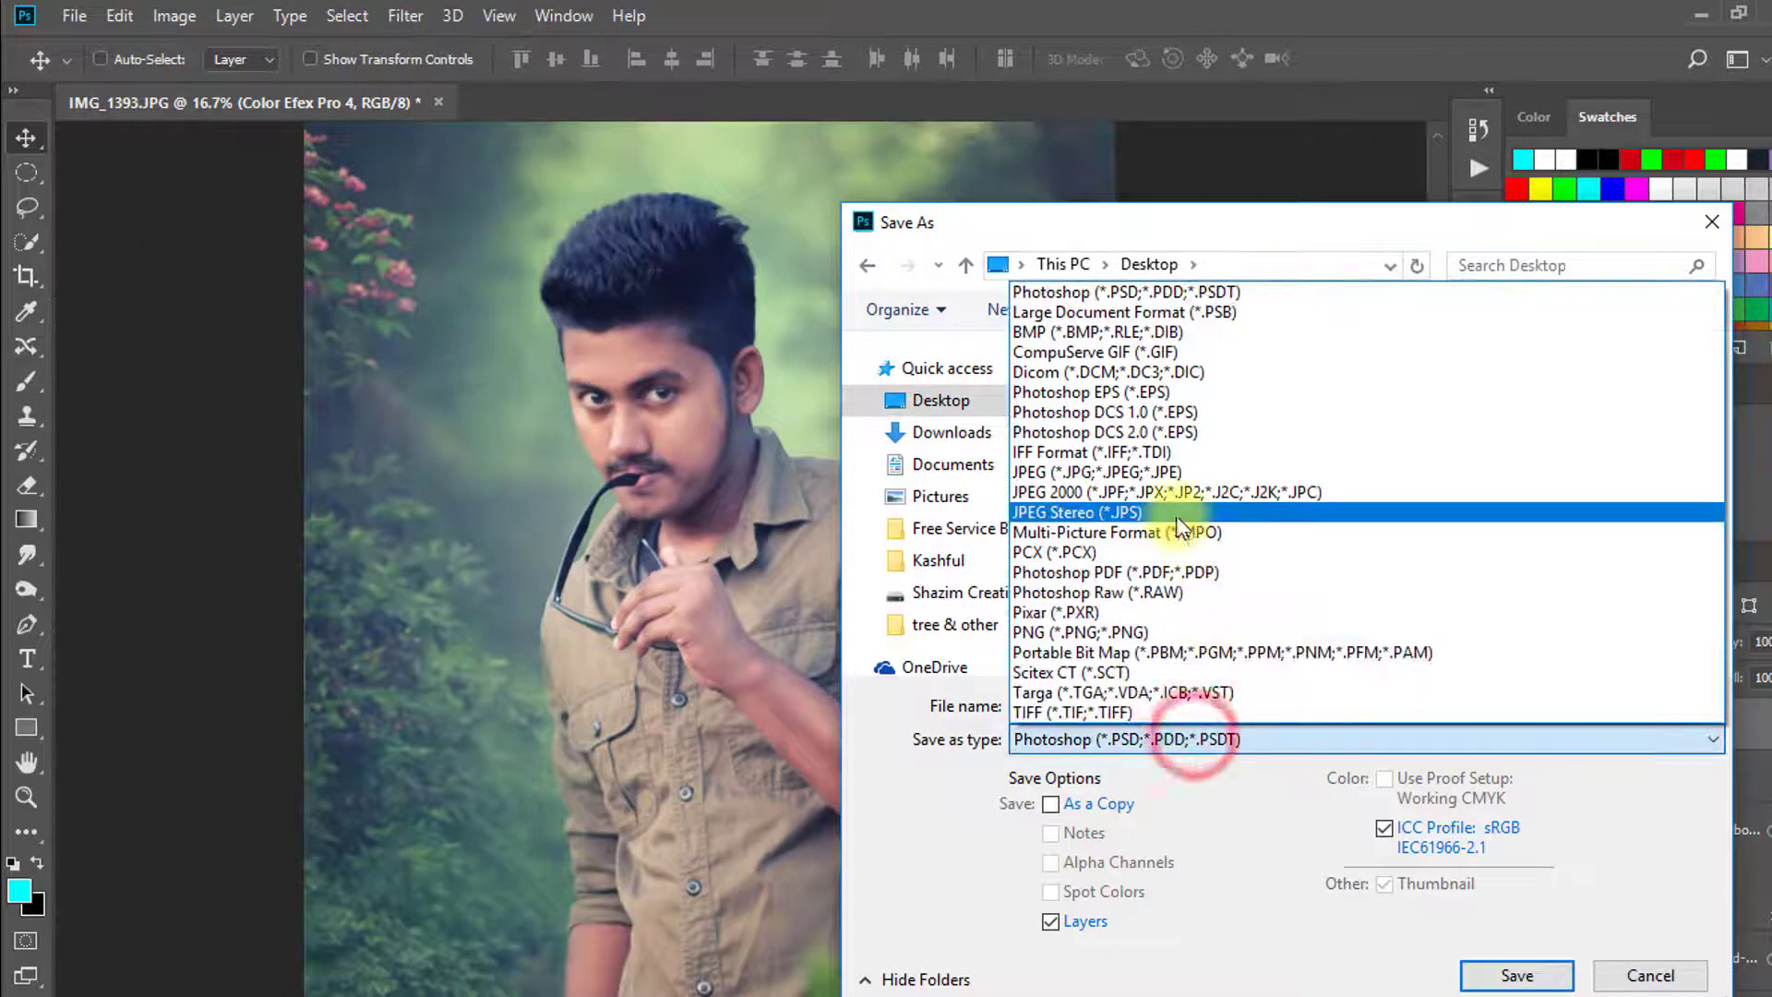
left_click(1181, 472)
Step: Give the file a name beginning with "Natural Photo" and ending in "2", and save it at Maximum quality 12 with the Baseline ("Standard") format
double_click(1089, 703)
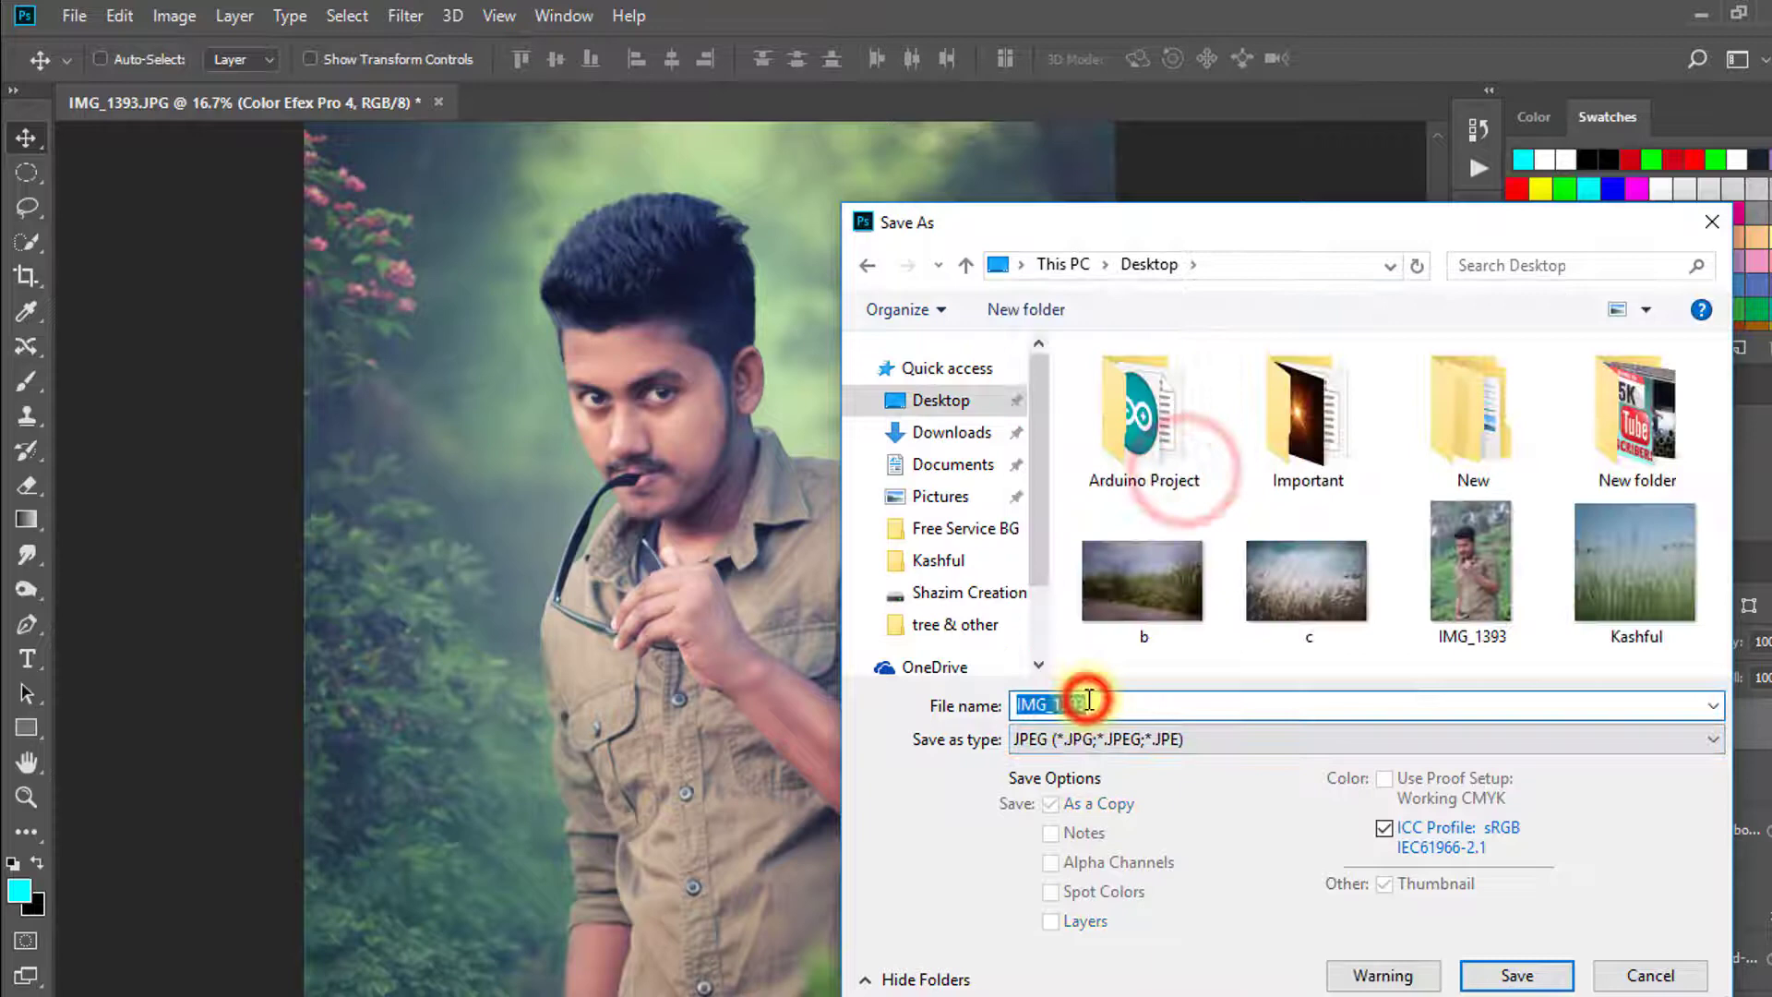
type("Na")
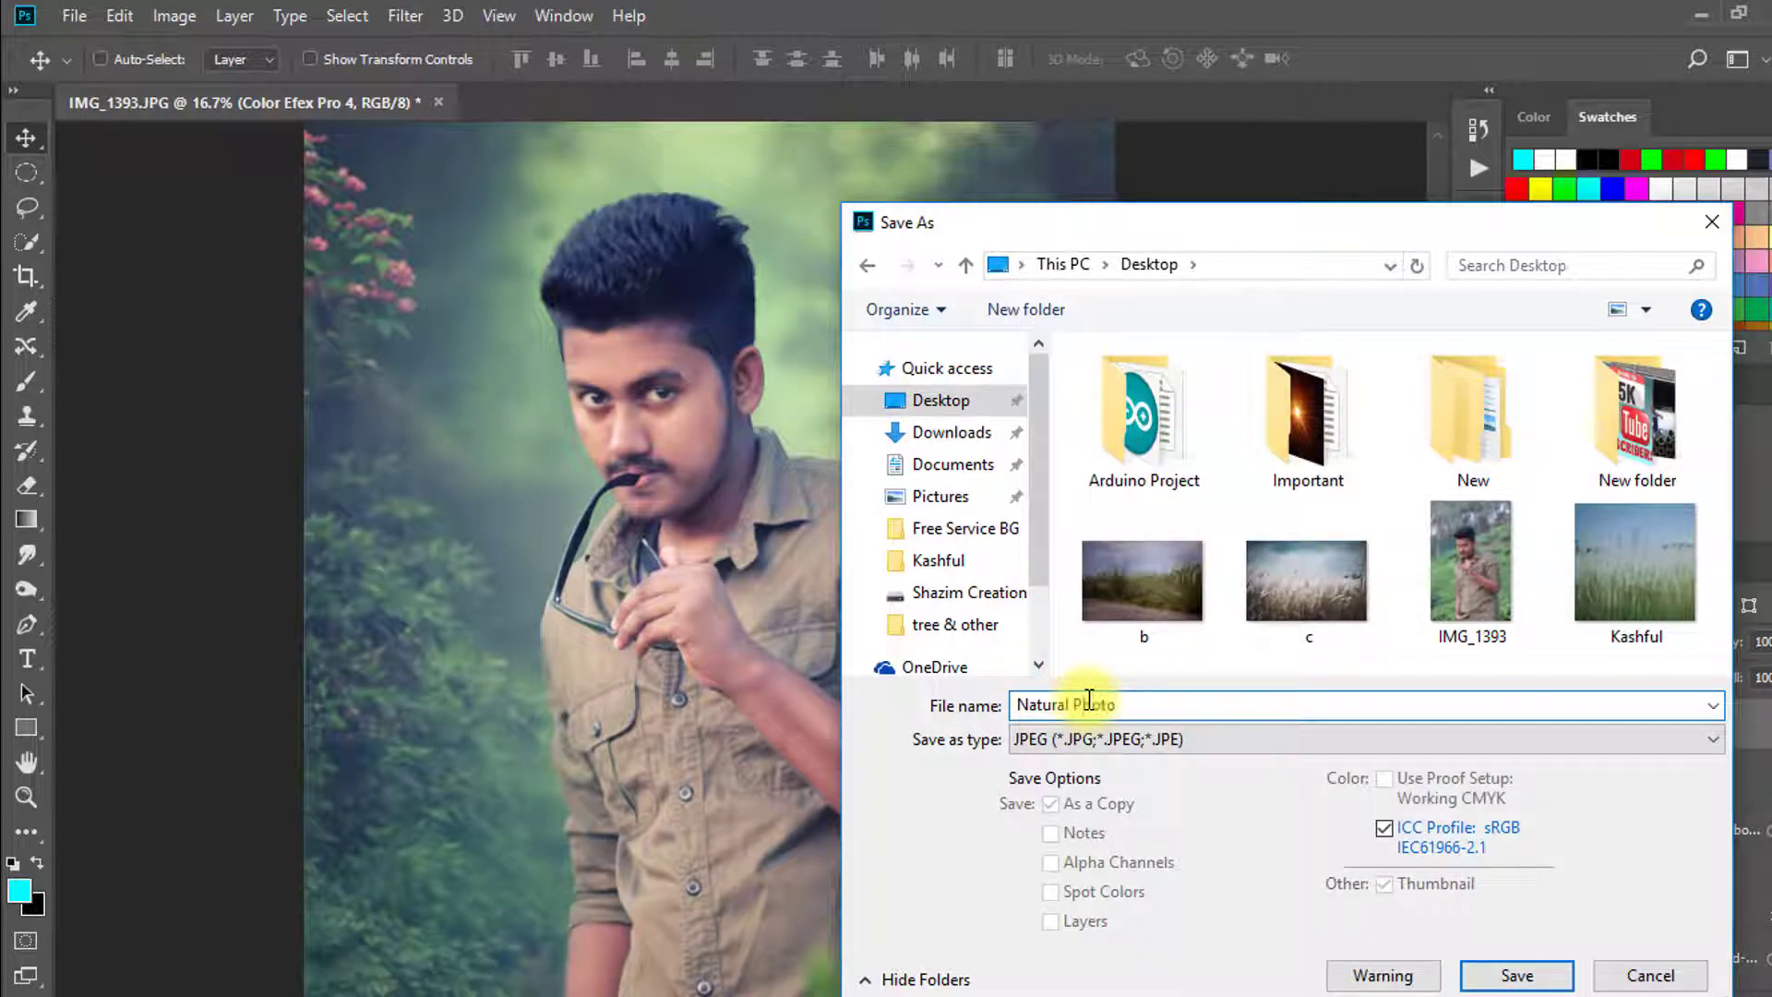
type("tural Photo Ma")
type("on 2")
left_click(1492, 977)
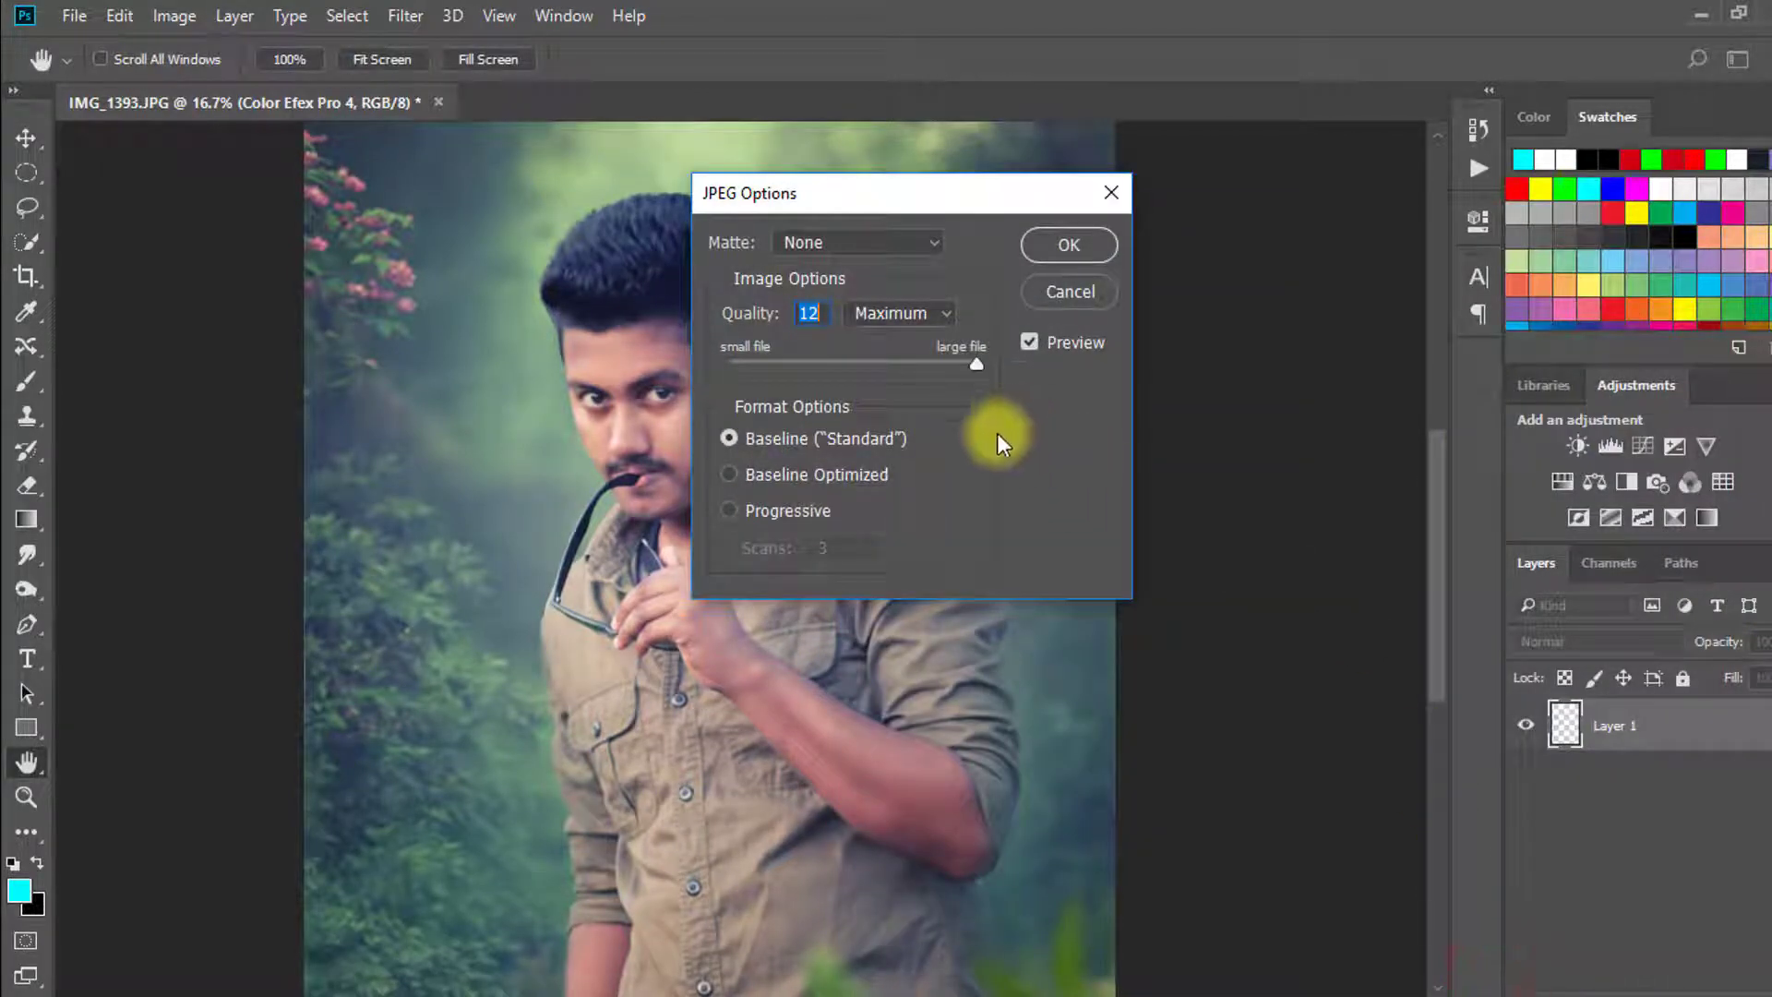
left_click(1061, 244)
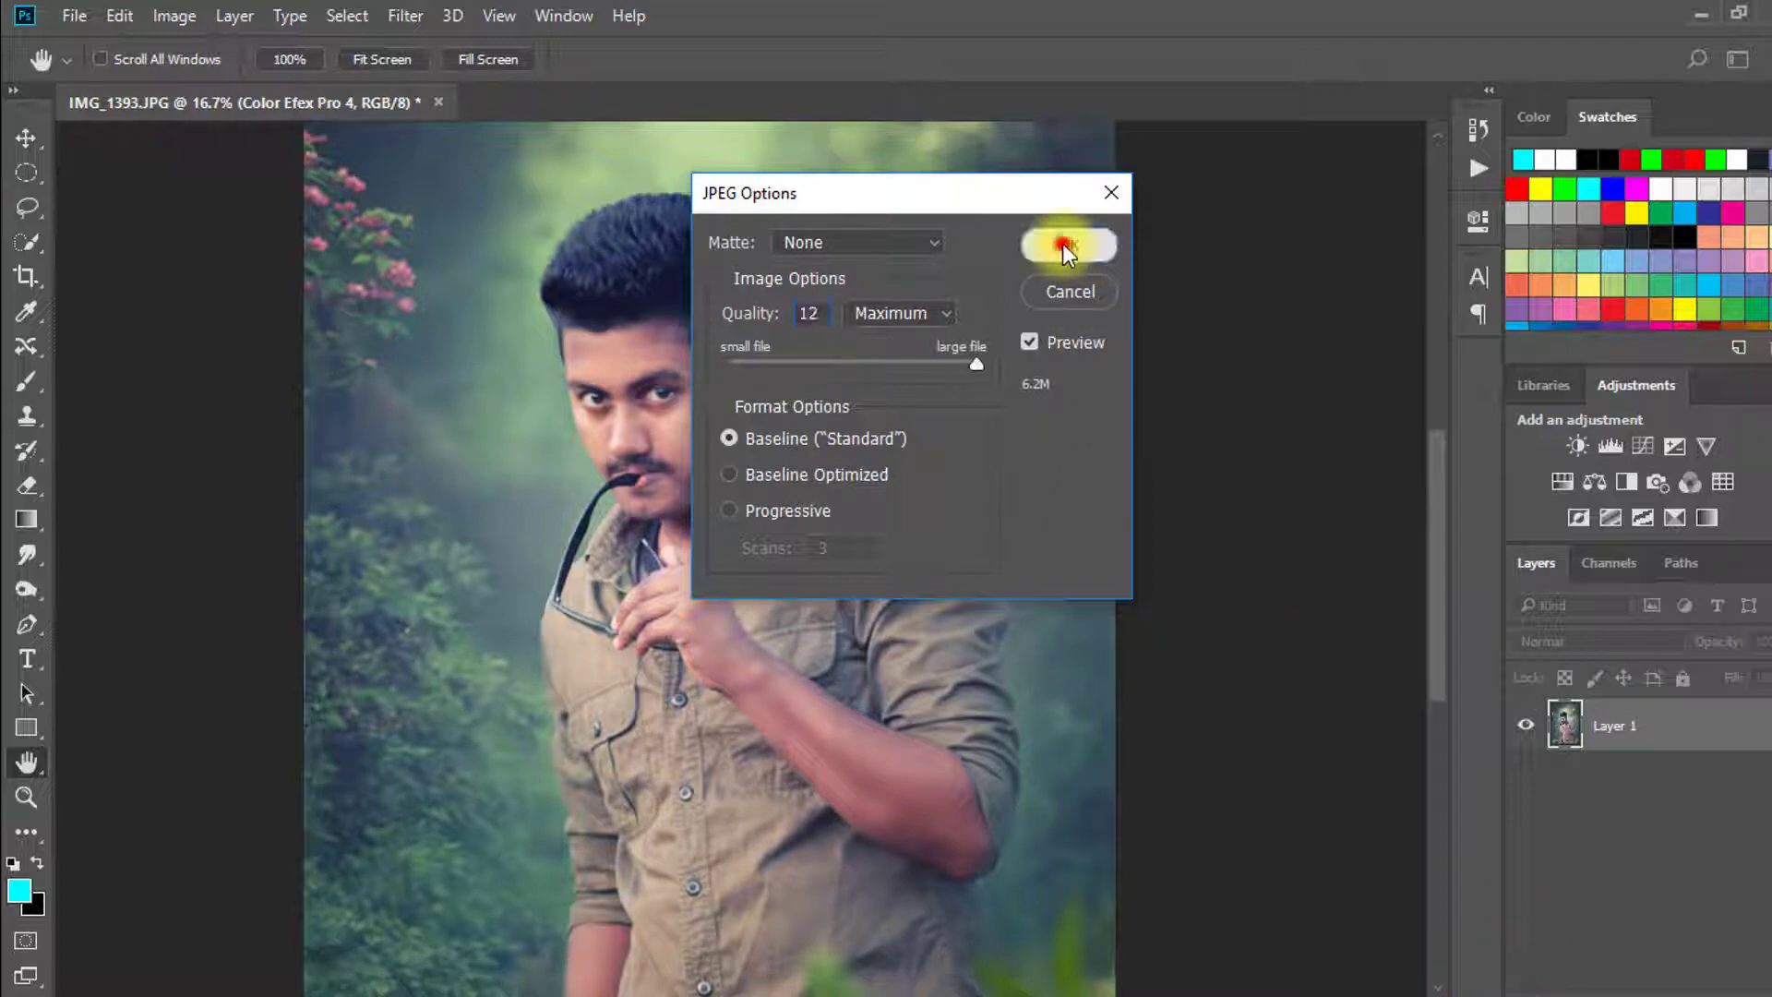